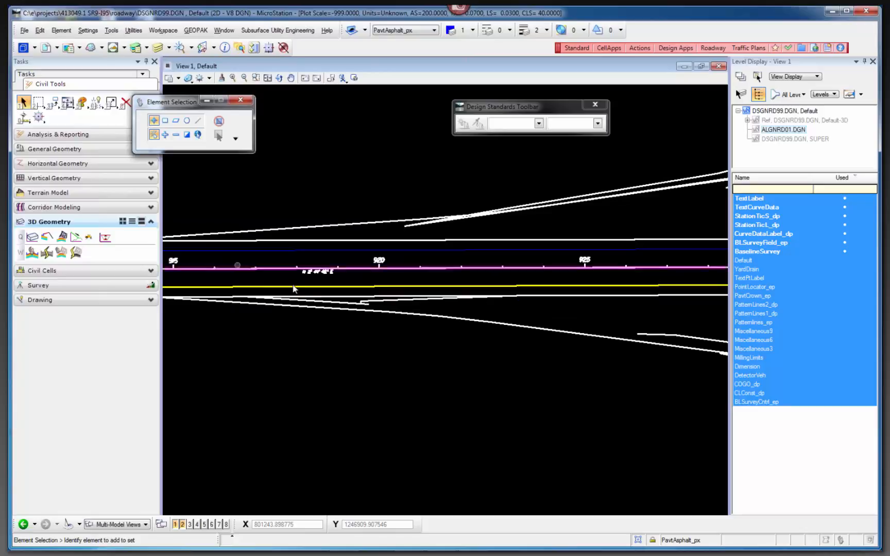
Identify the ramp baselines on the lower side of the mainline, on both sides of the crossing road.
scroll(333, 306, "up", 2)
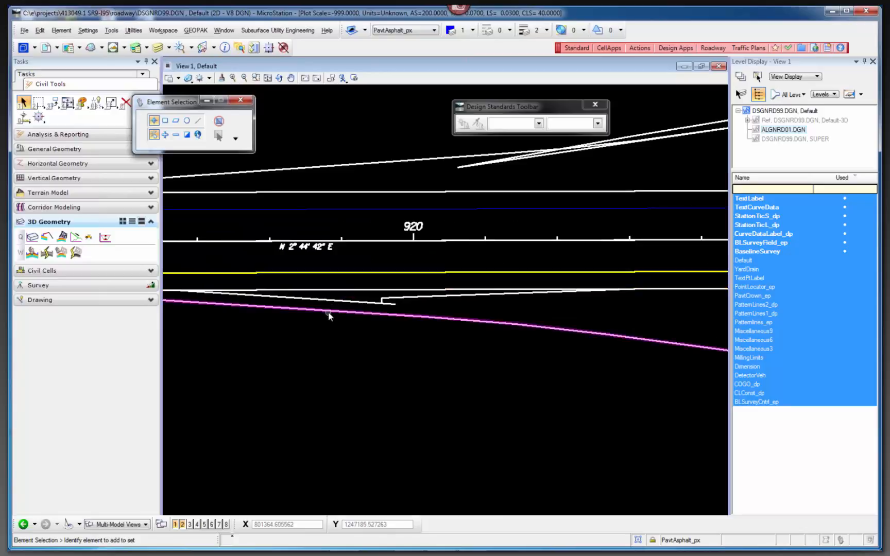
left_click(287, 345)
scroll(284, 349, "down", 2)
scroll(237, 347, "down", 2)
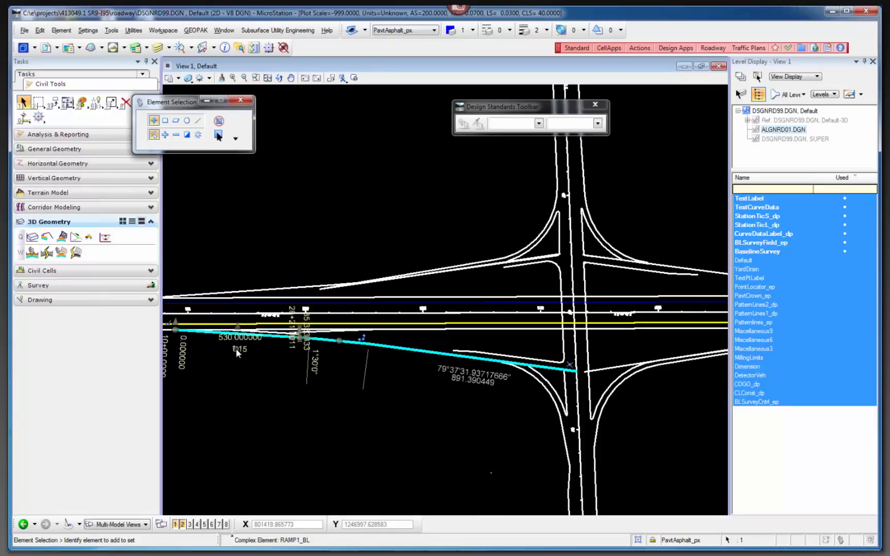
left_click(354, 375)
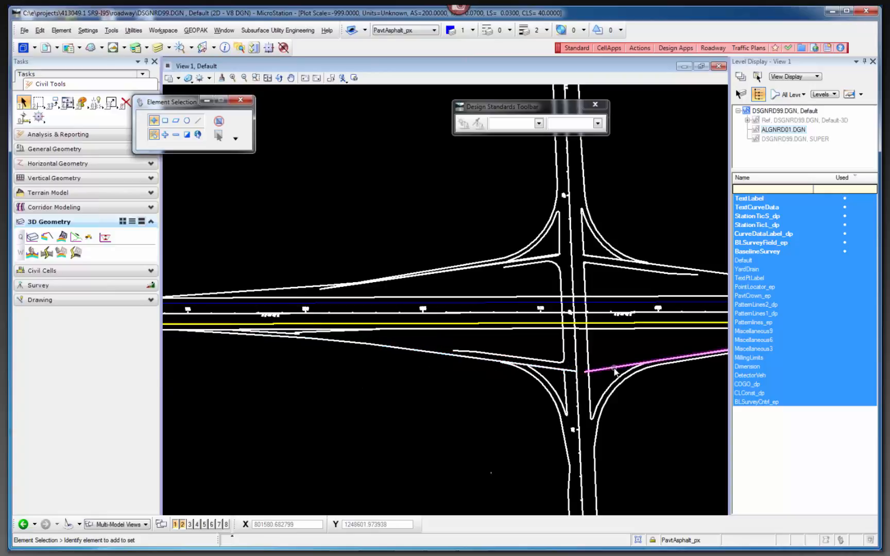
left_click(615, 369)
scroll(437, 390, "down", 2)
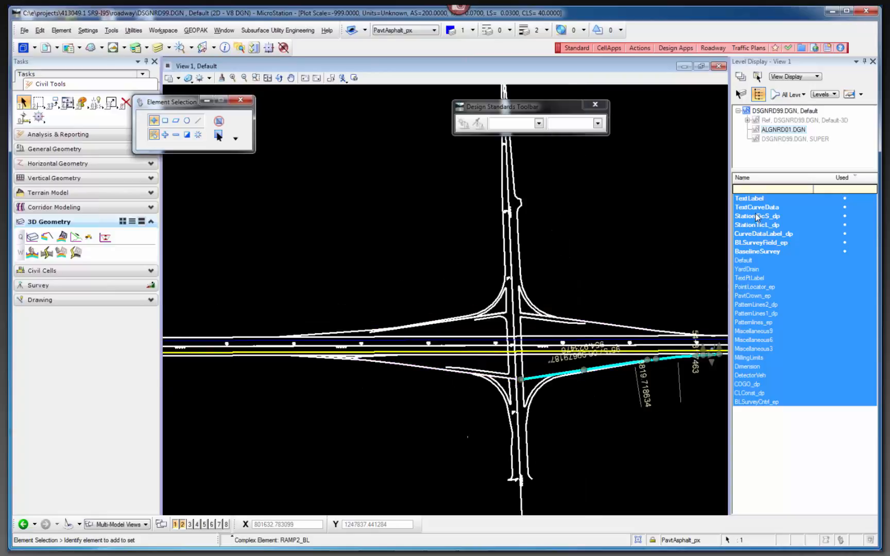
key("Delete")
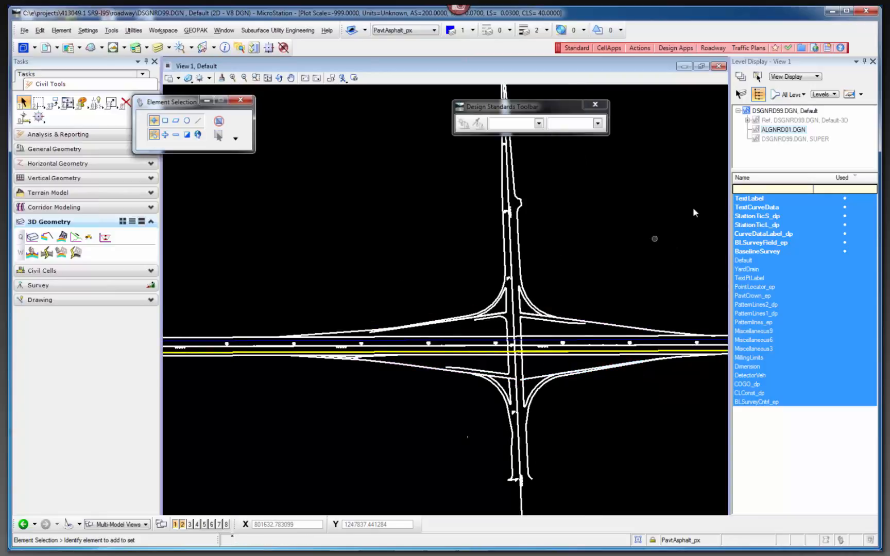
Turn off the EOP level of the active DSGNRD99.DGN model and check the remaining ramp linework around the crossing road.
left_click(782, 113)
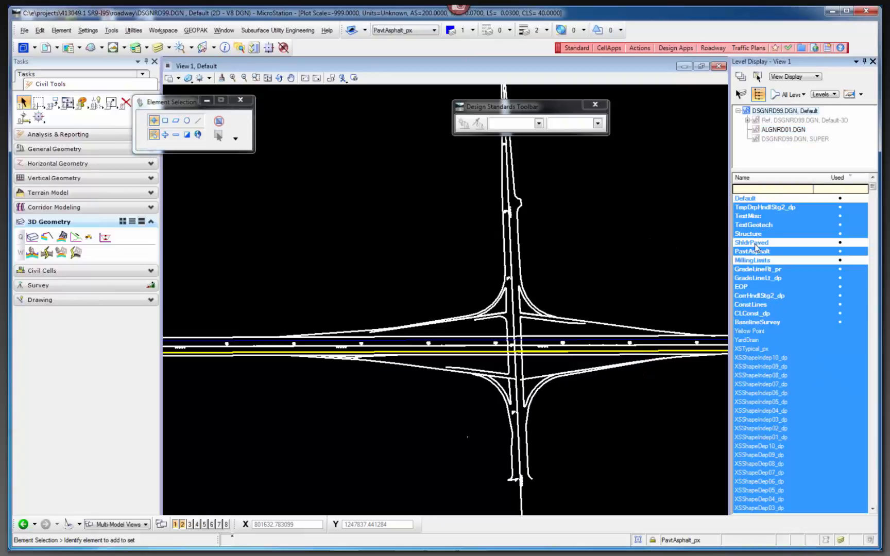
left_click(742, 287)
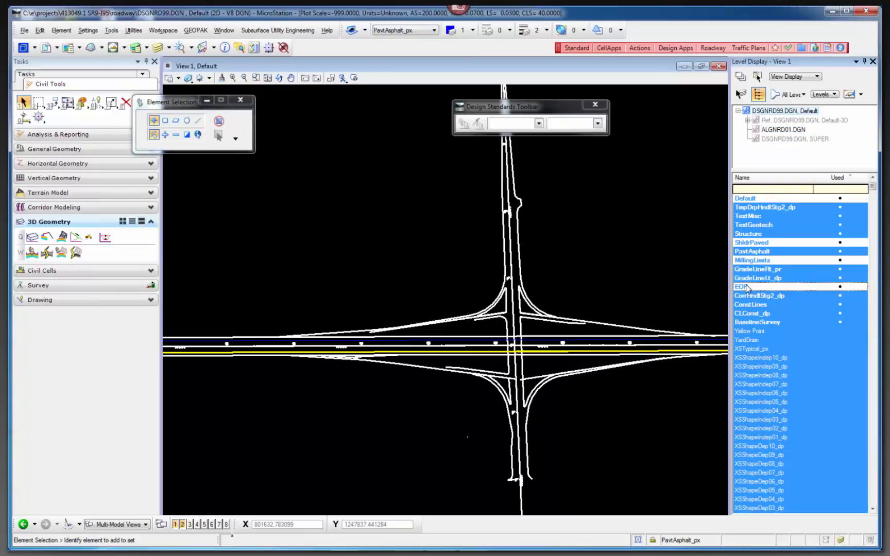
scroll(701, 329, "up", 2)
scroll(561, 281, "up", 1)
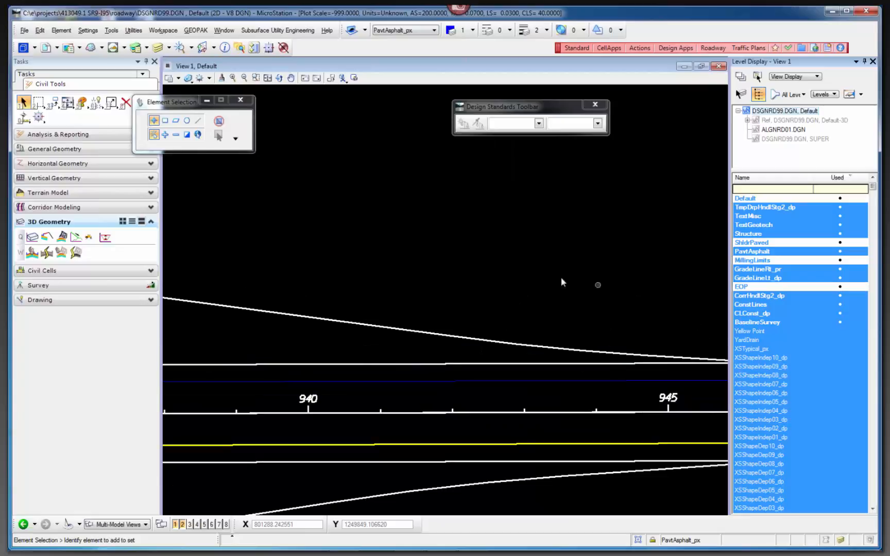
scroll(599, 271, "down", 1)
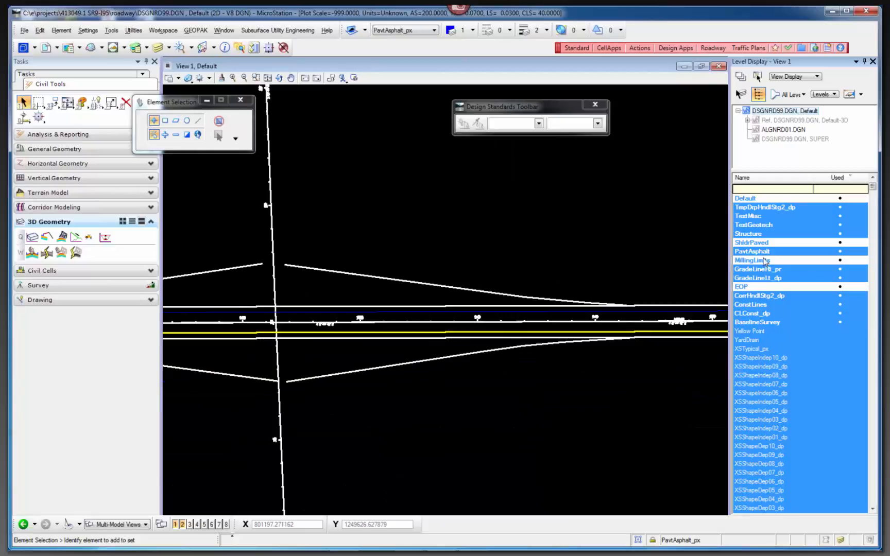
Start placing a civil cell near station 945 and choose SingleLaneRamp from the FDOT_RampTerminals.dgnlib library.
scroll(579, 281, "up", 3)
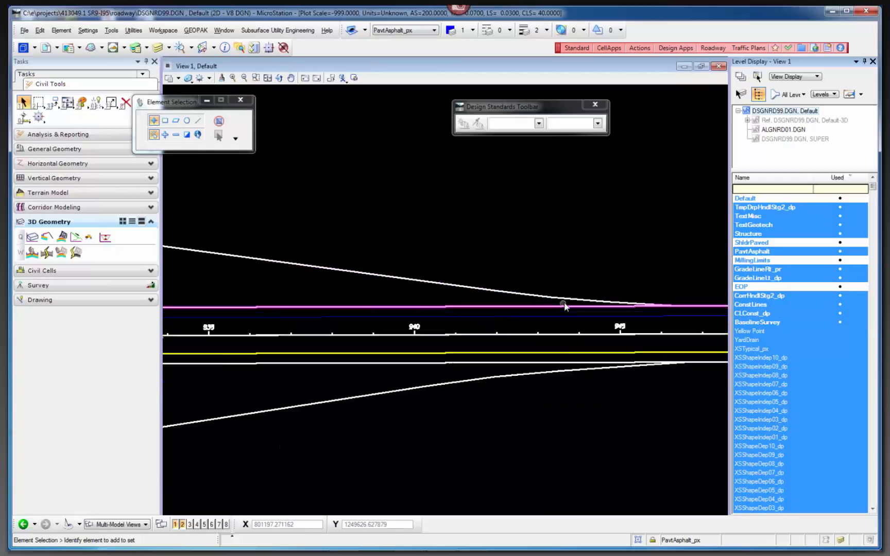
scroll(618, 298, "up", 5)
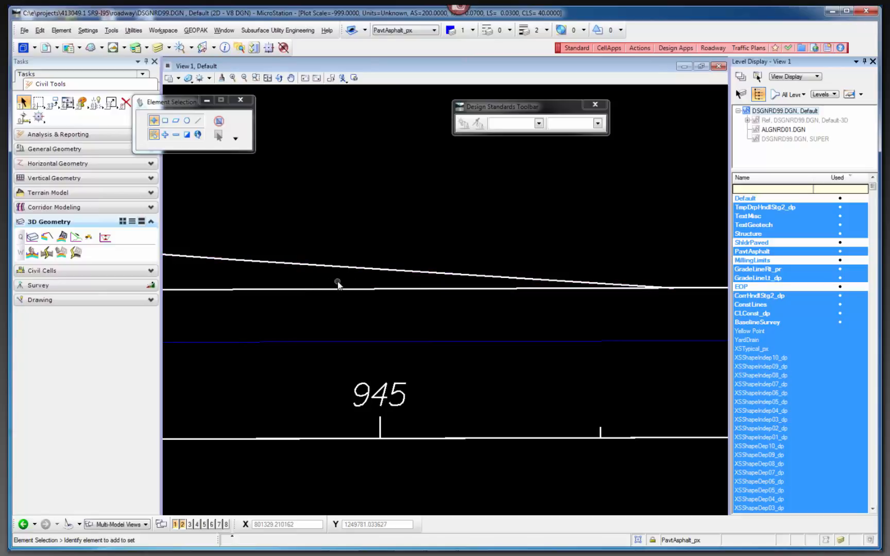
left_click(113, 271)
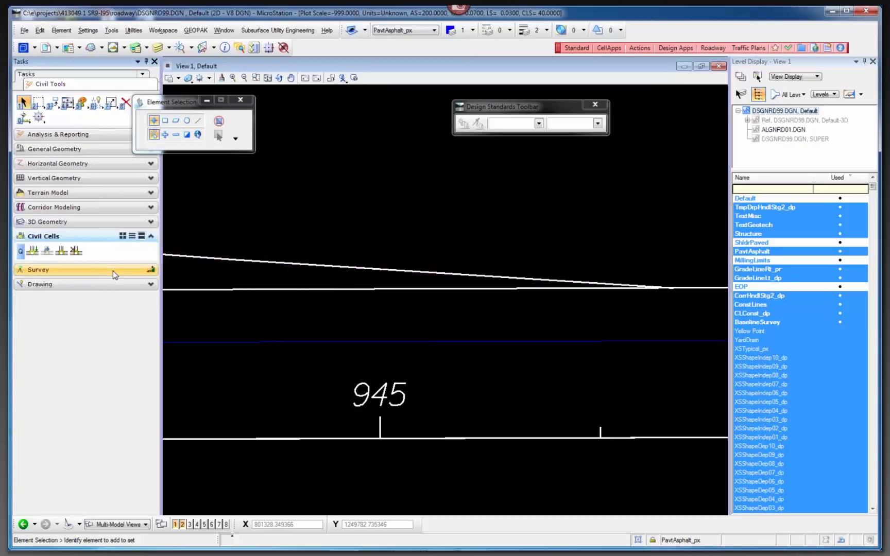
left_click(35, 251)
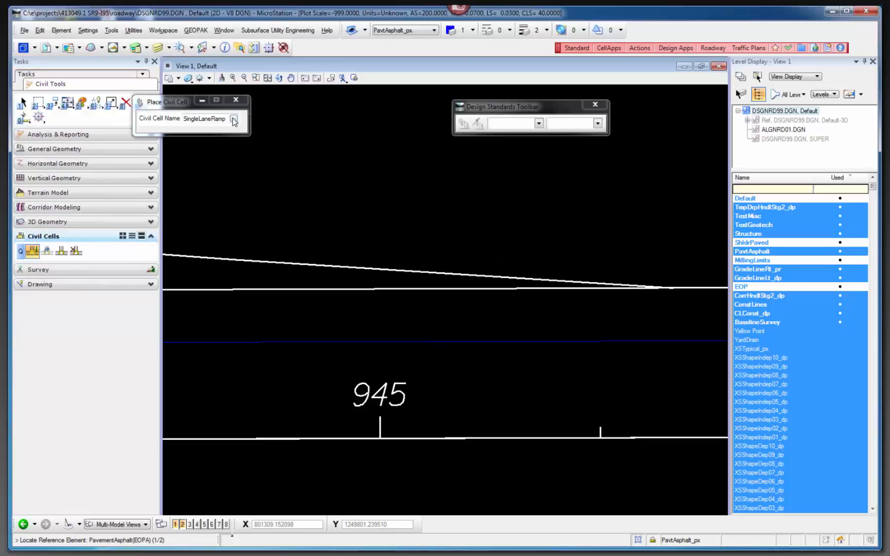
left_click(233, 120)
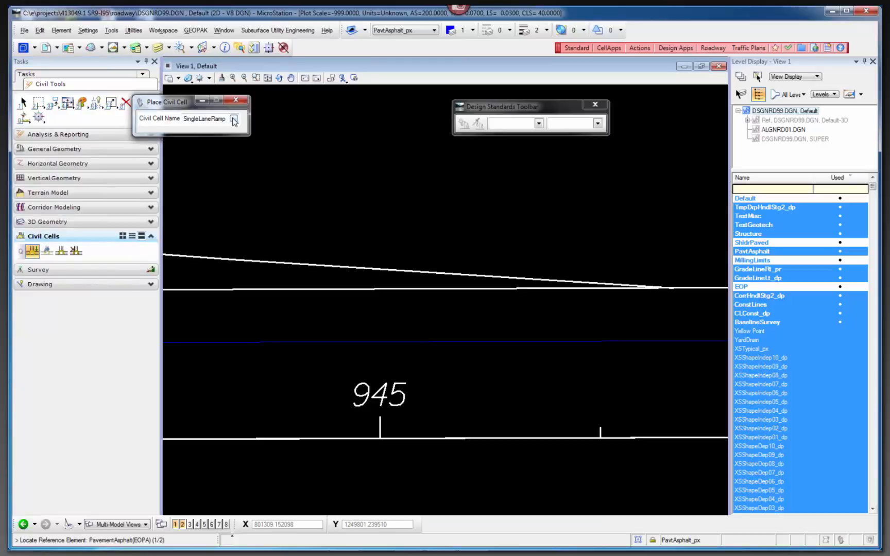
left_click(233, 119)
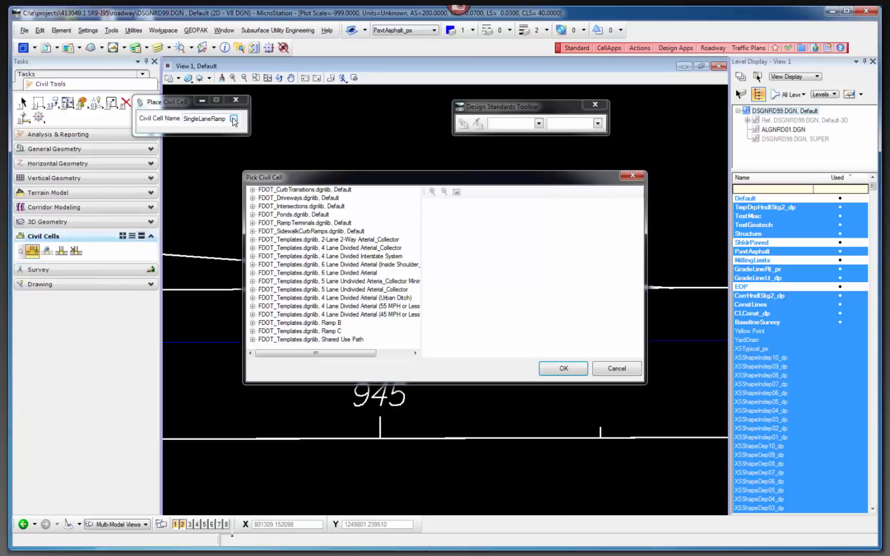
left_click(252, 206)
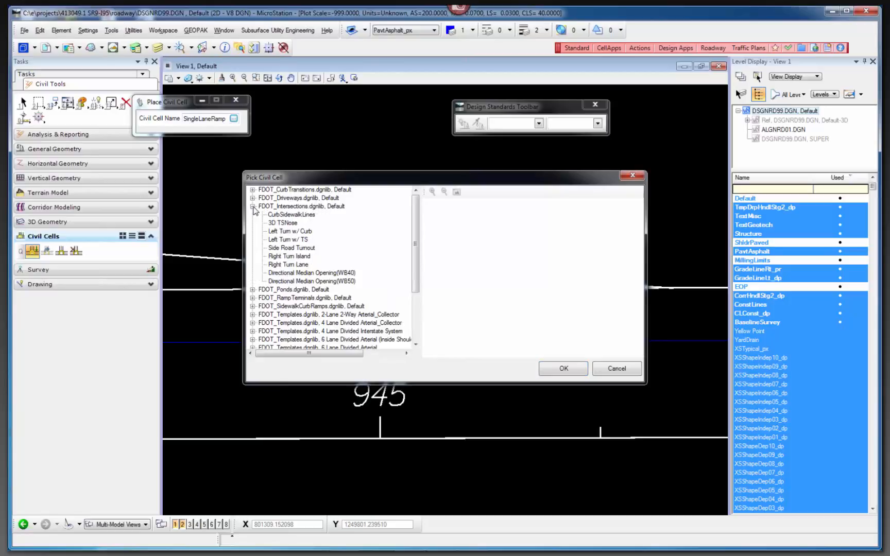
left_click(252, 207)
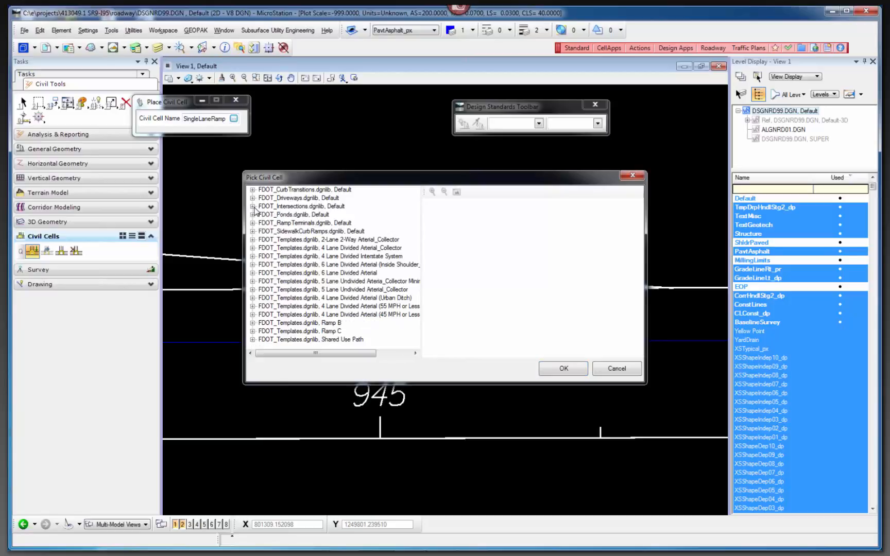
left_click(305, 224)
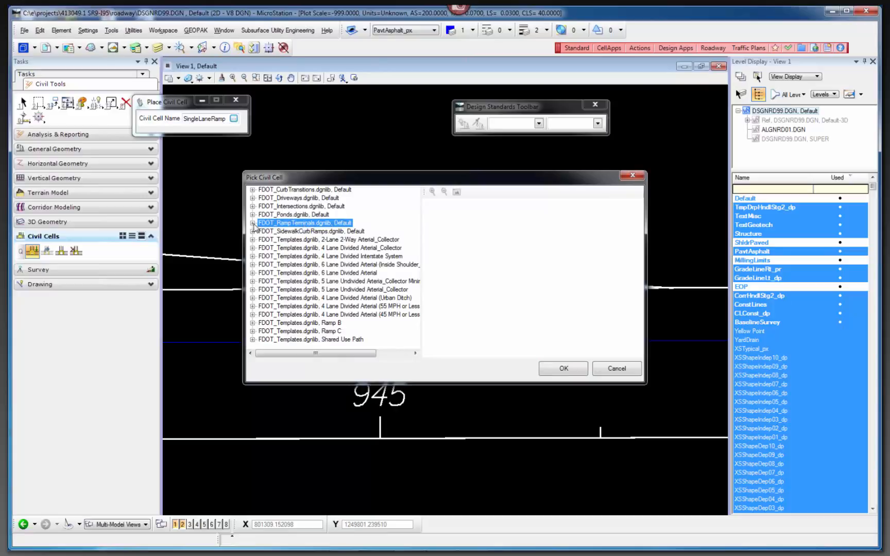
left_click(252, 223)
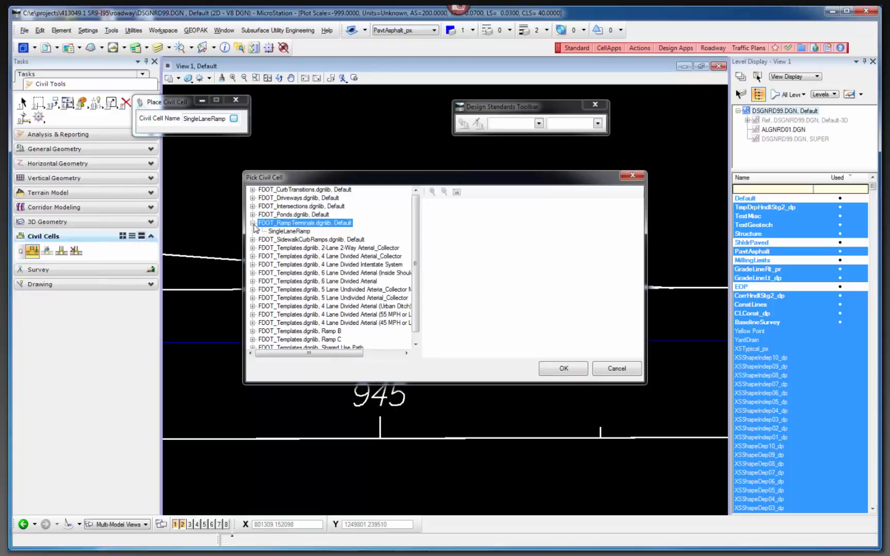
left_click(290, 233)
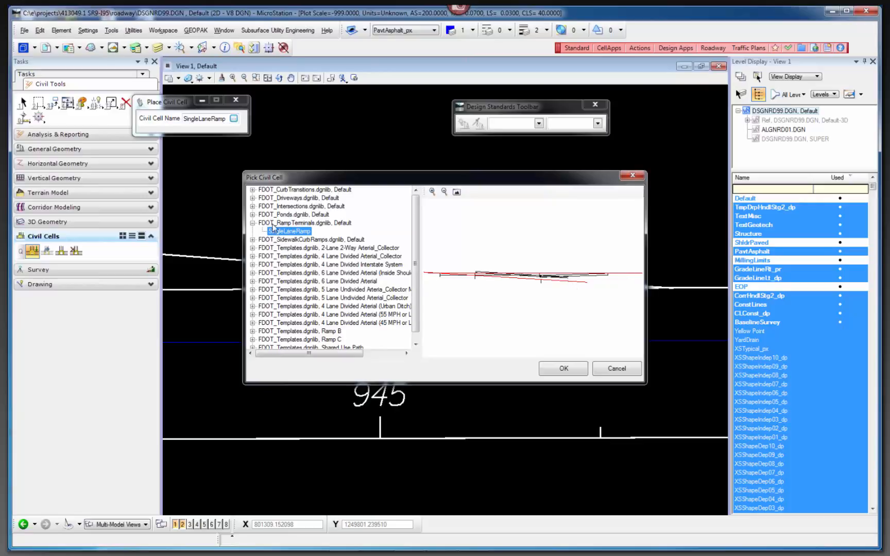
left_click(564, 368)
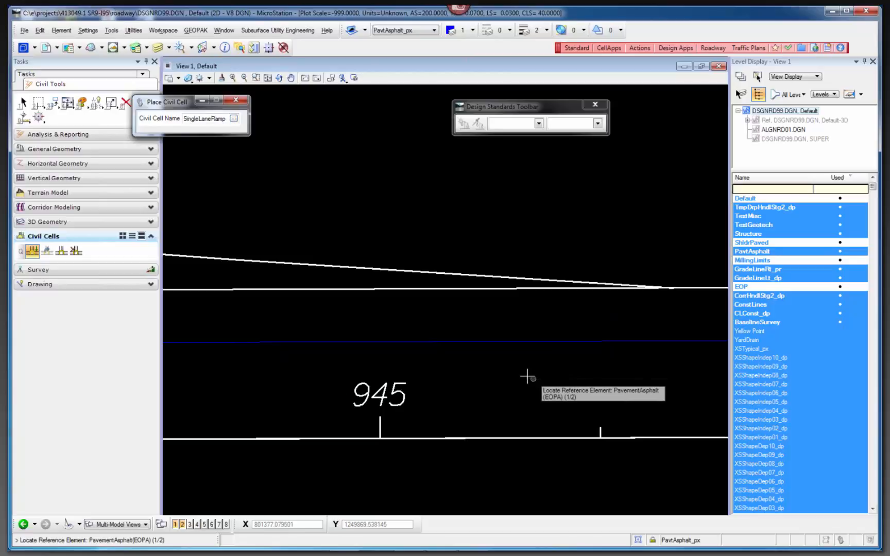
Place the SingleLaneRamp cell using the upper mainline pavement edge and the upper ramp baseline near station 945 as references, skipping the alternatives.
left_click(439, 290)
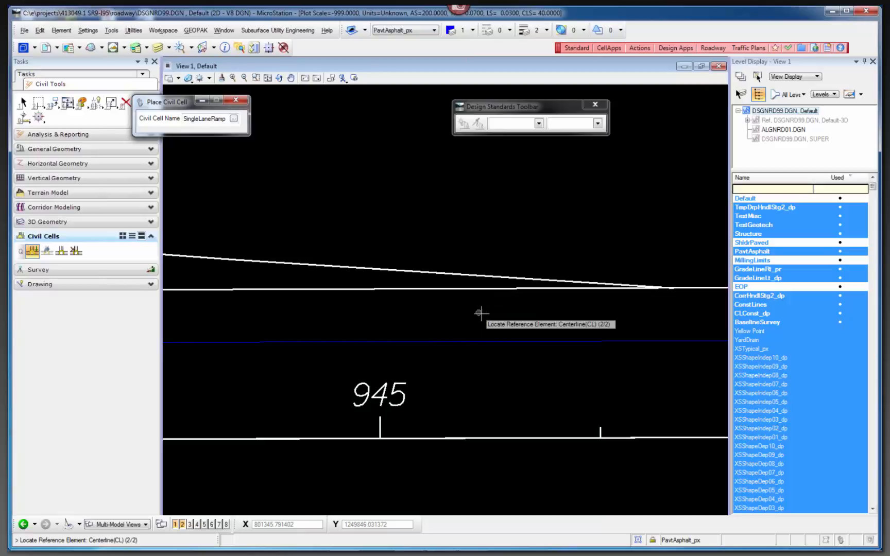
scroll(592, 312, "down", 2)
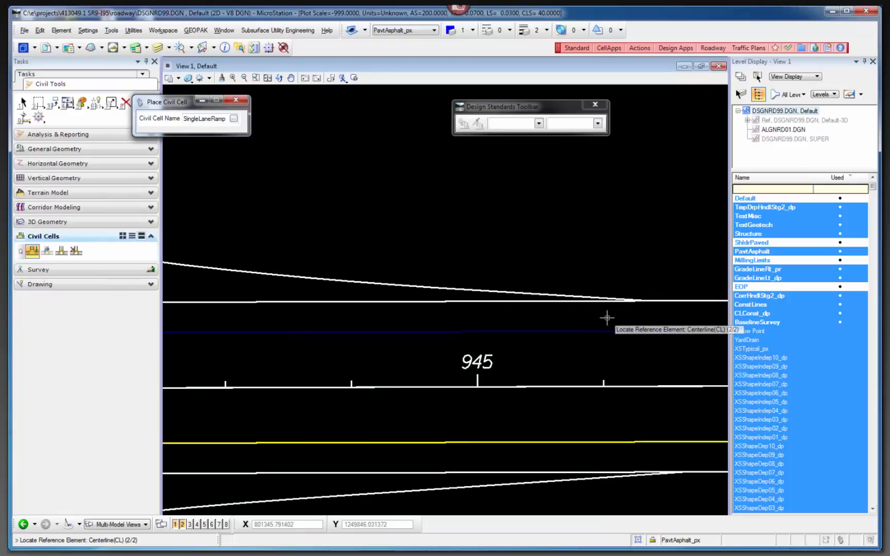
left_click(454, 297)
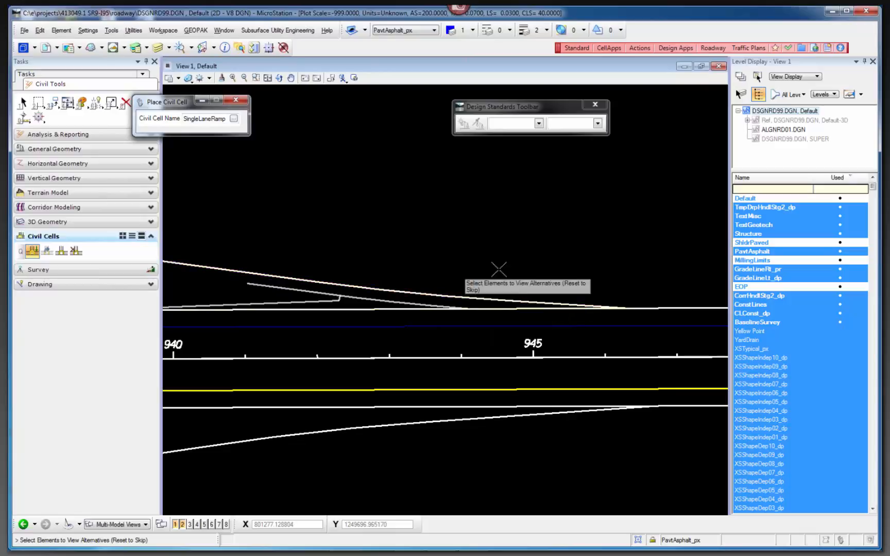
scroll(587, 272, "down", 1)
scroll(446, 261, "up", 1)
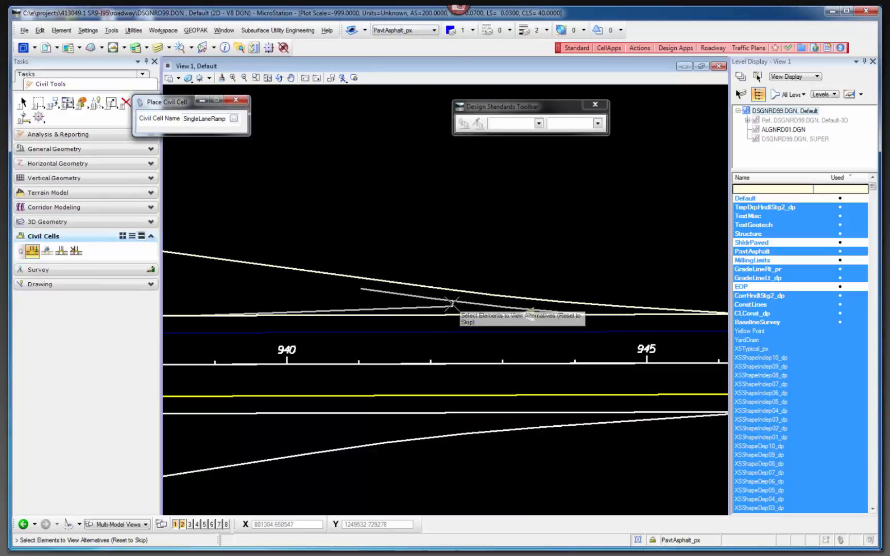
scroll(452, 302, "up", 2)
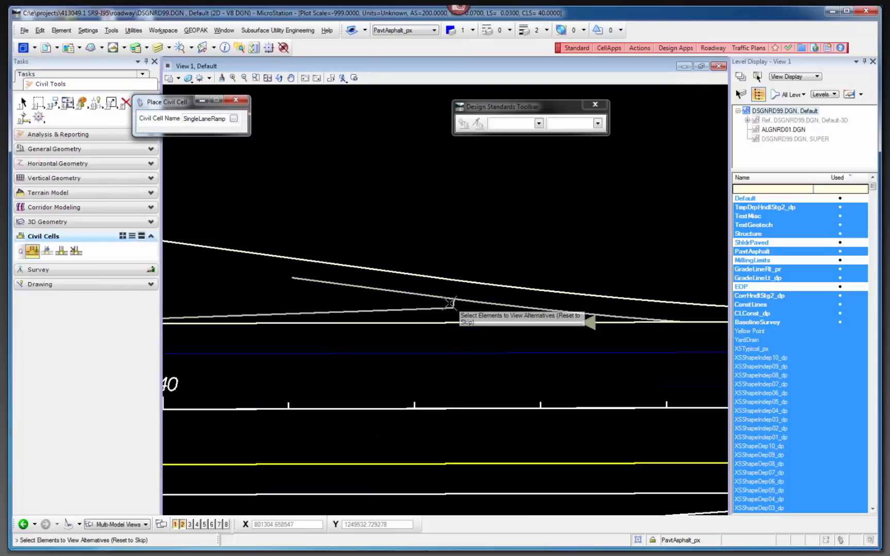
right_click(387, 225)
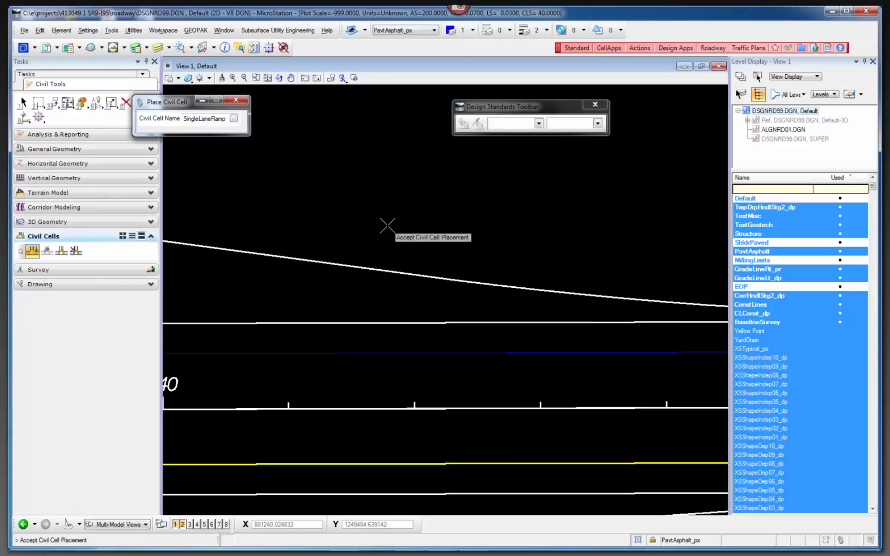
left_click(387, 225)
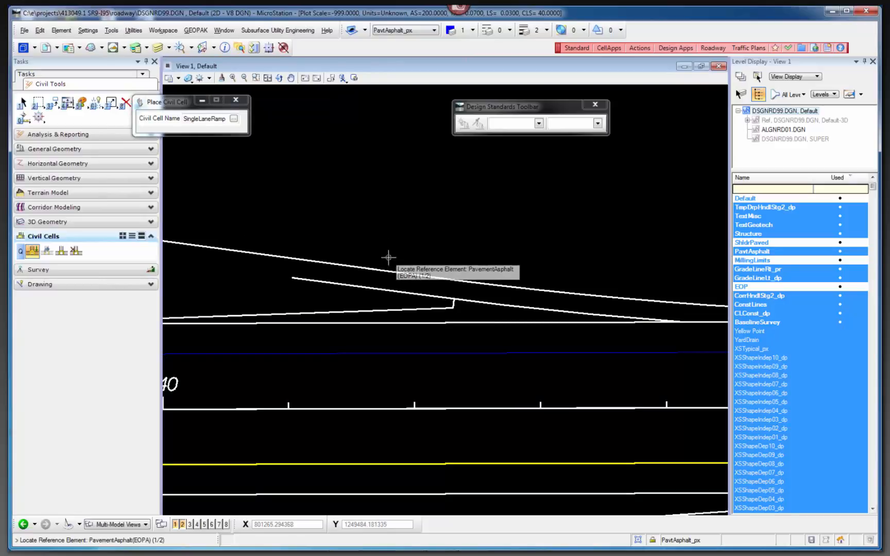
Examine the placed ramp terminal's gore nose, tapers and pavement edges between stations 940 and 945.
scroll(383, 312, "up", 1)
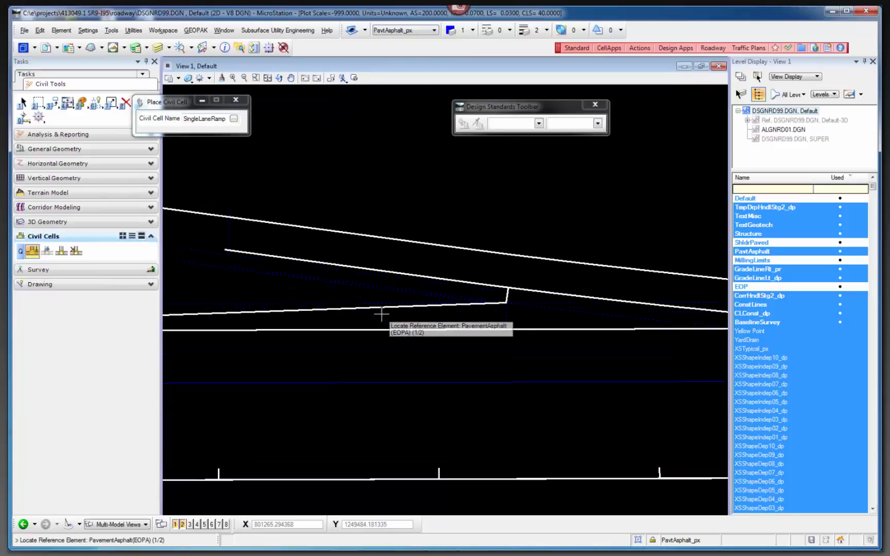
scroll(344, 298, "down", 1)
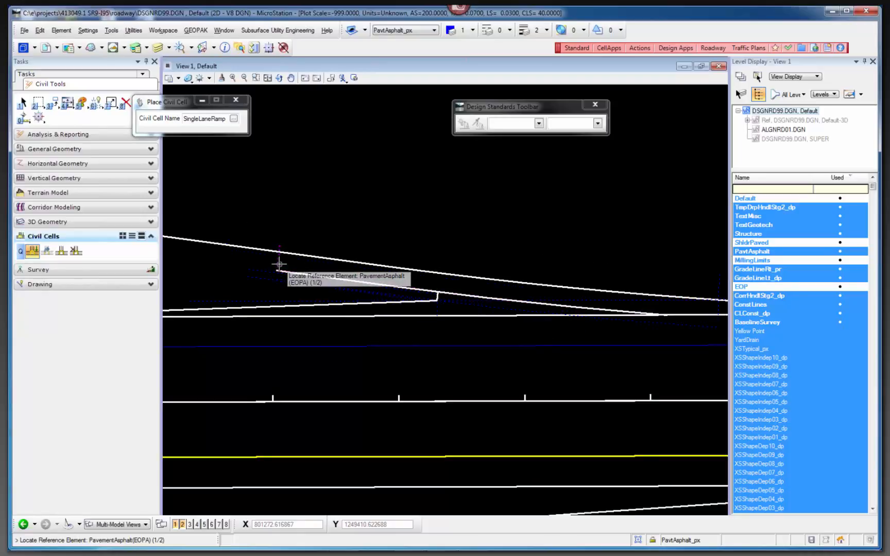
scroll(270, 263, "down", 2)
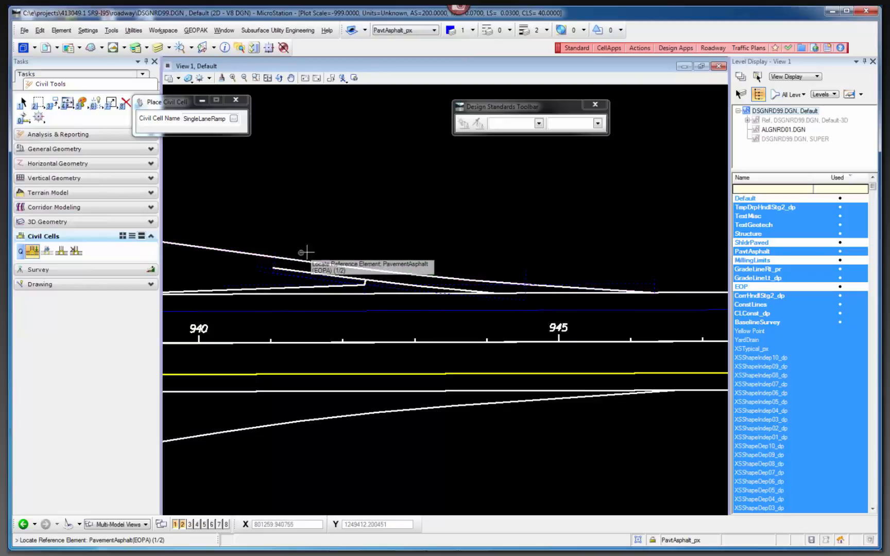
scroll(508, 249, "down", 3)
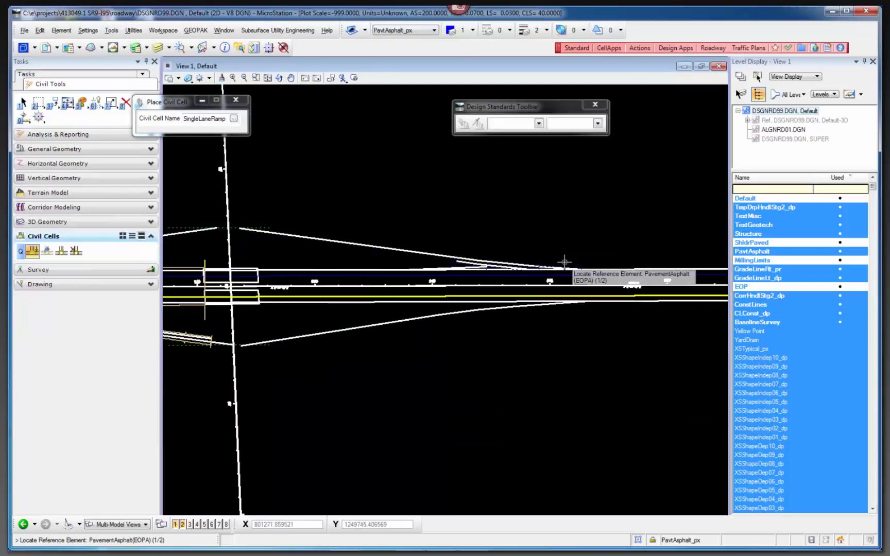
scroll(459, 262, "up", 3)
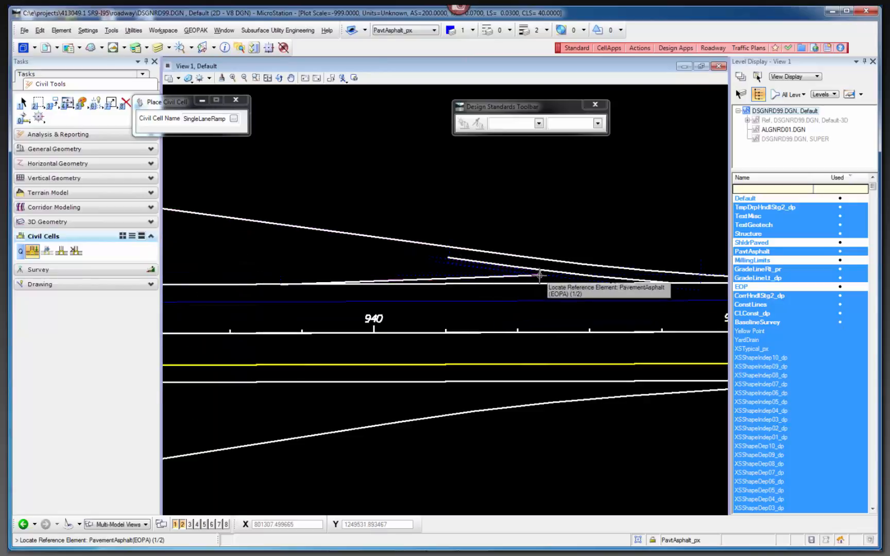
scroll(537, 270, "up", 3)
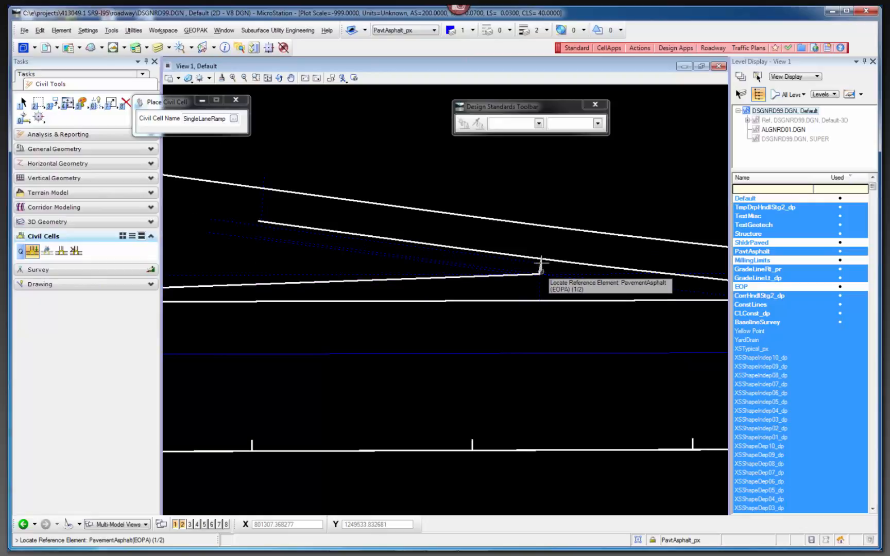
scroll(534, 278, "down", 3)
scroll(441, 301, "down", 3)
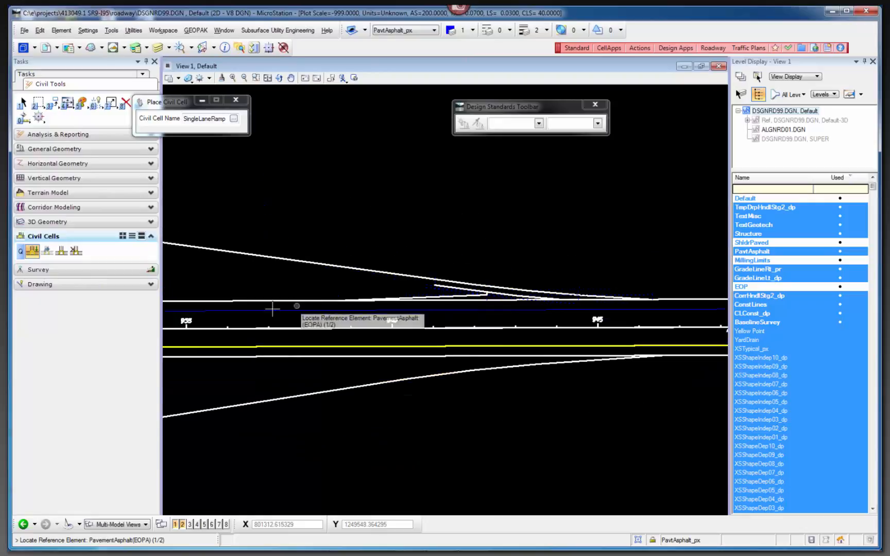
Check the ramp terminal linework around stations 935 to 945 and end the civil cell placement.
scroll(346, 301, "up", 3)
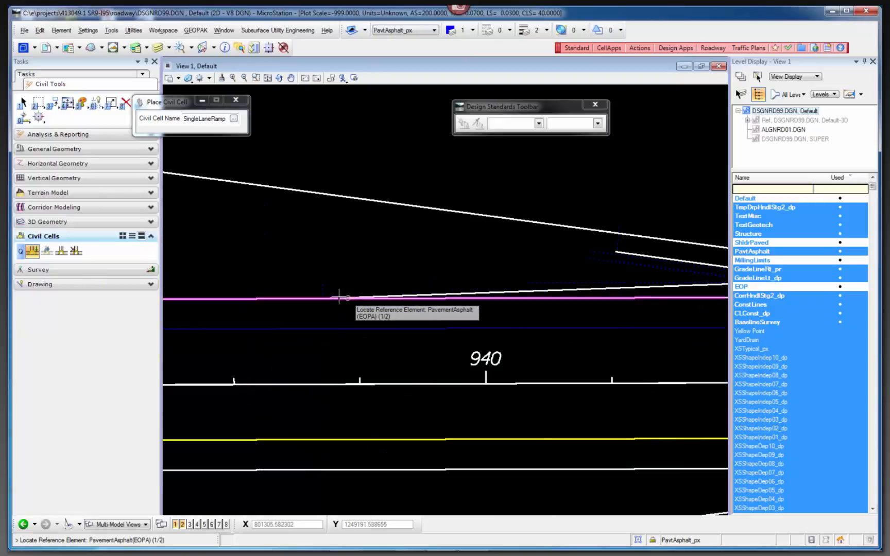
scroll(404, 304, "down", 3)
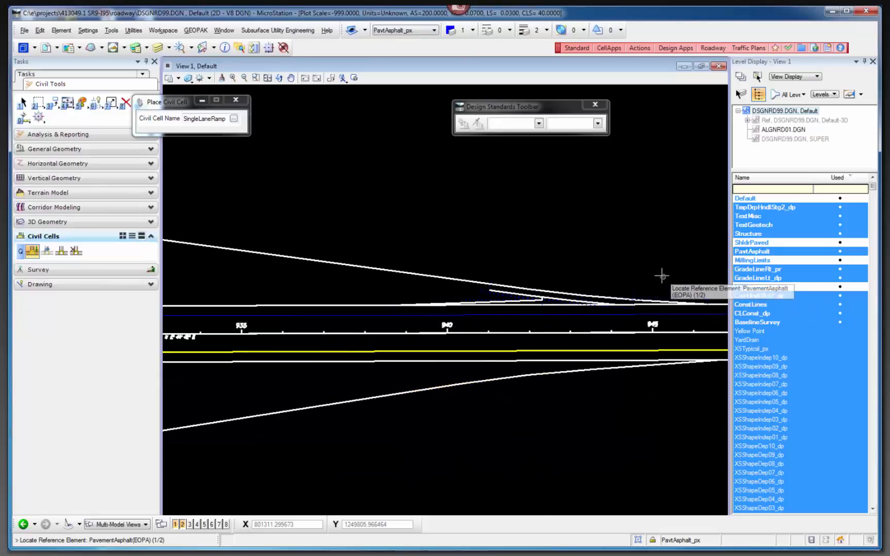
scroll(464, 253, "down", 2)
scroll(669, 278, "down", 2)
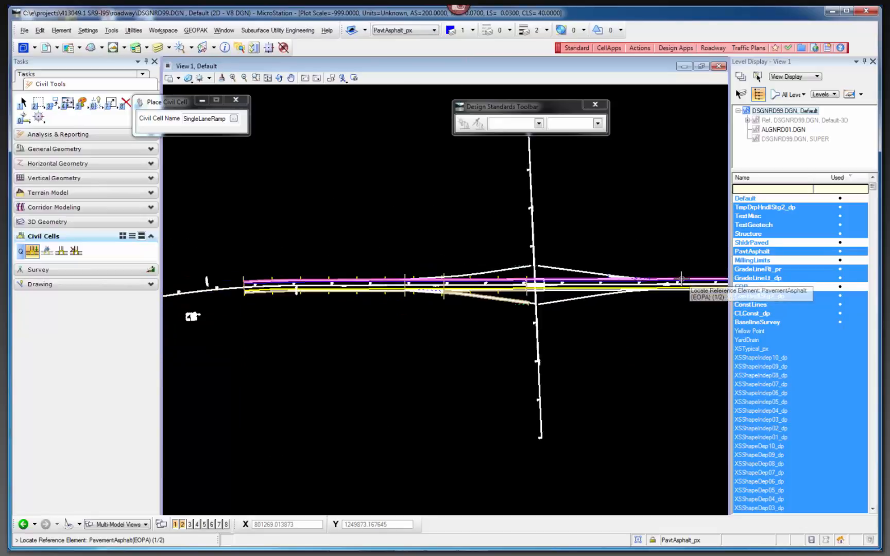
scroll(356, 299, "up", 2)
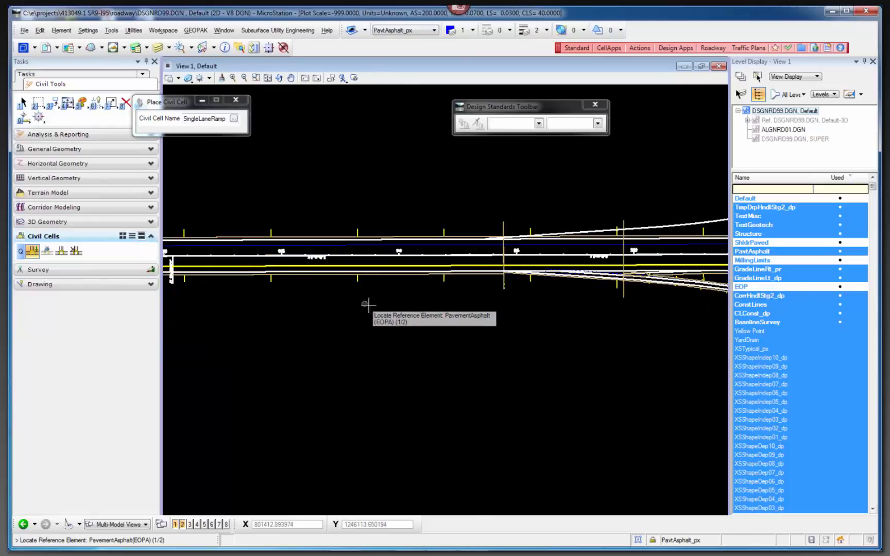
scroll(423, 328, "up", 2)
key("Escape")
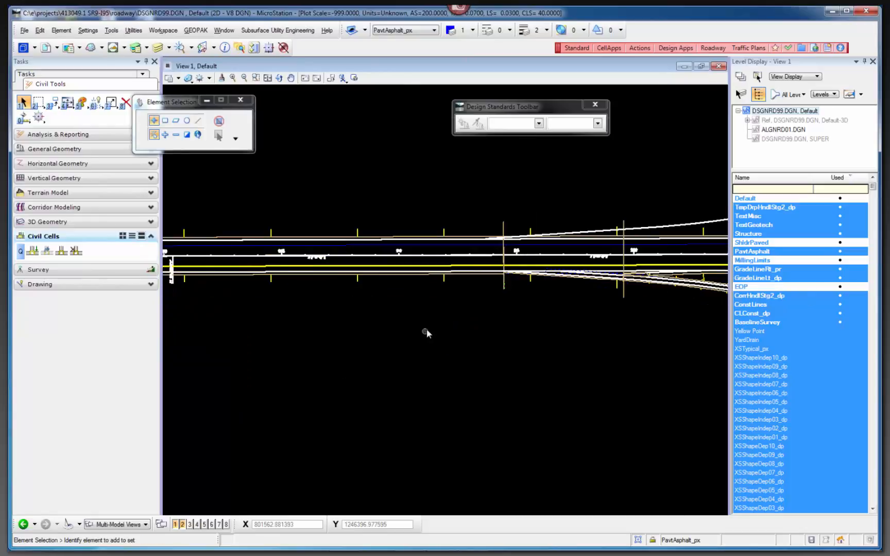
Review how the corridor template drops divide the mainline and the lower ramp between station 910 and the crossing road.
scroll(356, 310, "down", 2)
scroll(507, 301, "up", 2)
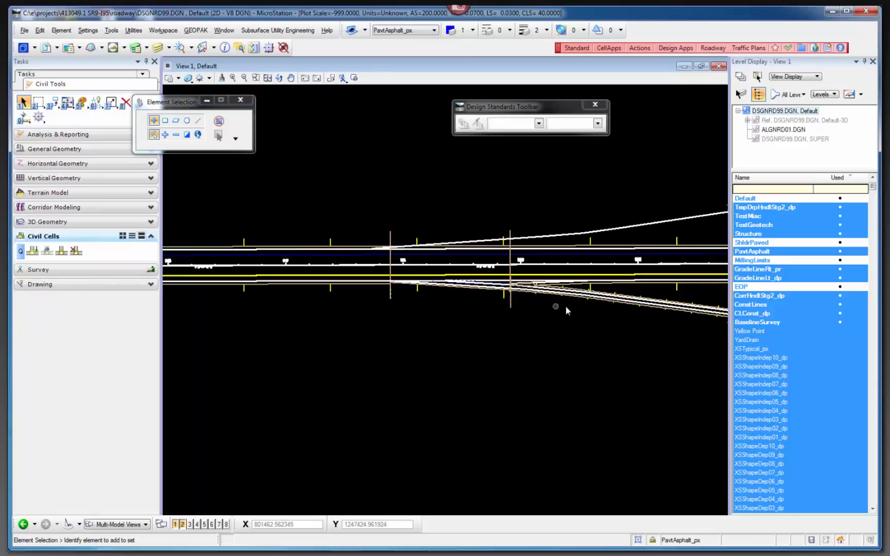
scroll(572, 310, "down", 2)
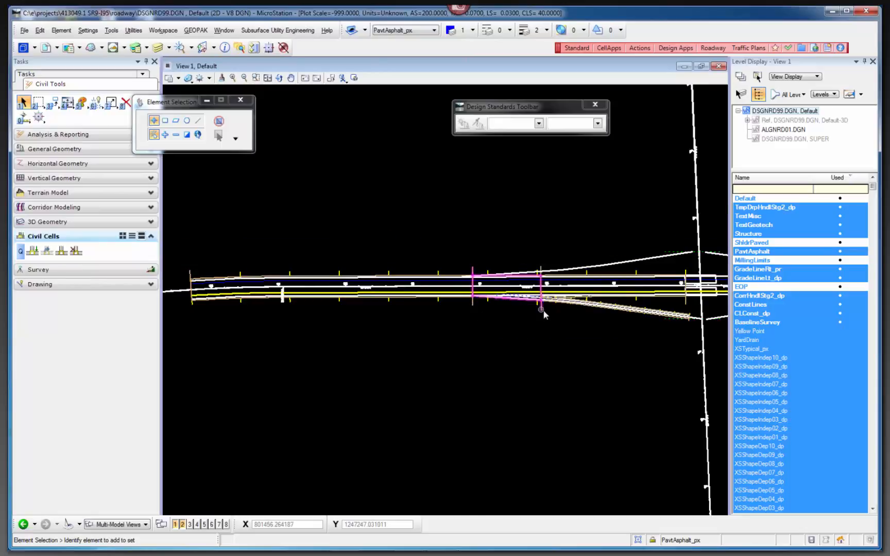
scroll(592, 301, "up", 2)
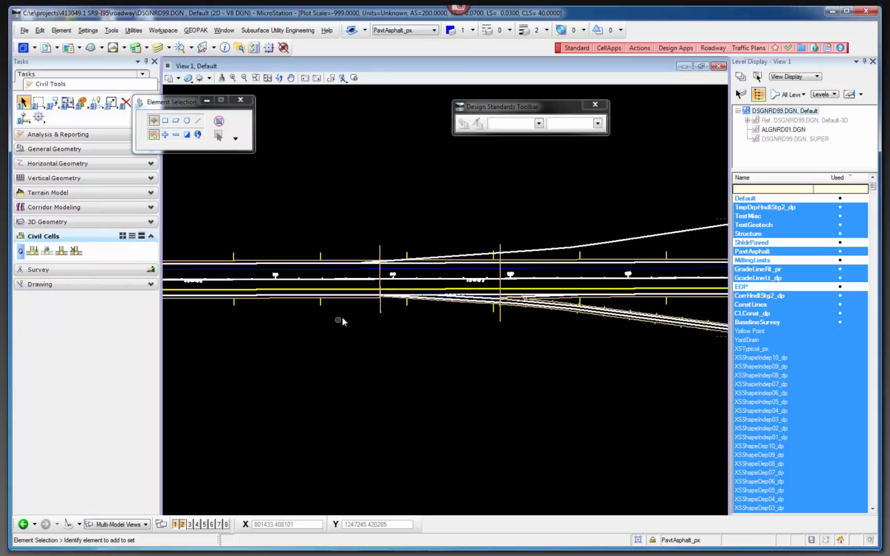
scroll(432, 332, "down", 2)
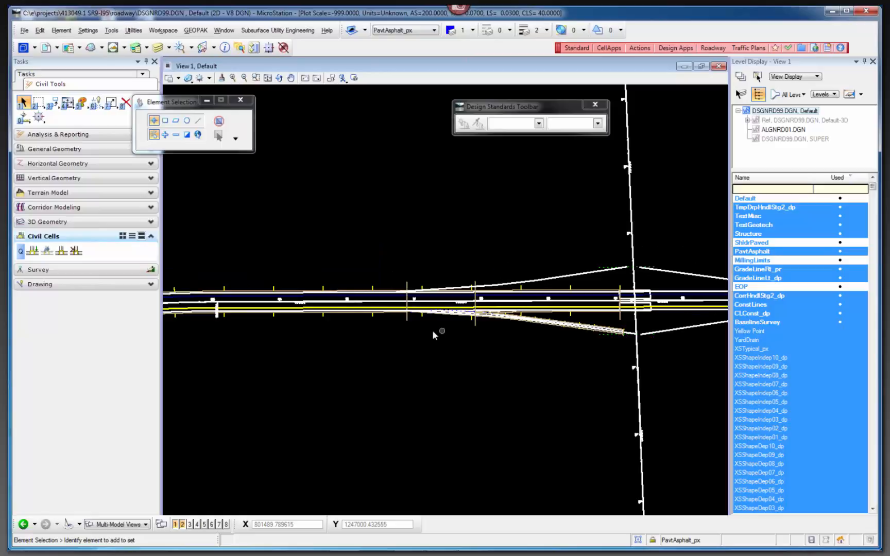
scroll(406, 324, "up", 3)
Select the MAIN template drop before station 915 and examine where it ends relative to the start of the ramp taper.
left_click(398, 323)
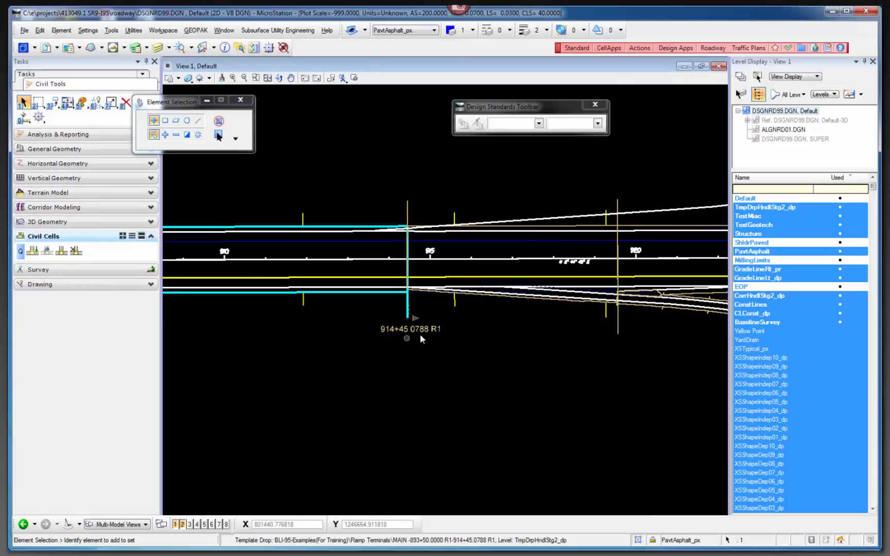
scroll(410, 294, "up", 5)
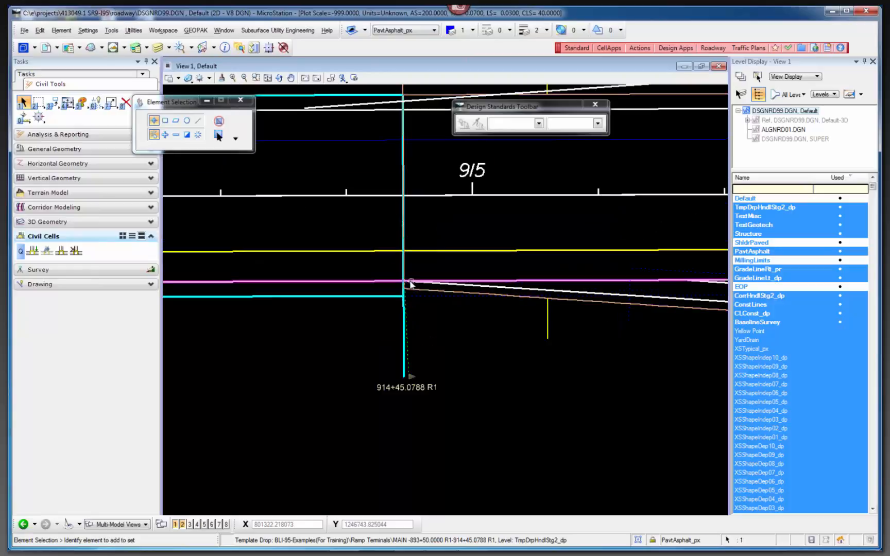
scroll(415, 334, "down", 5)
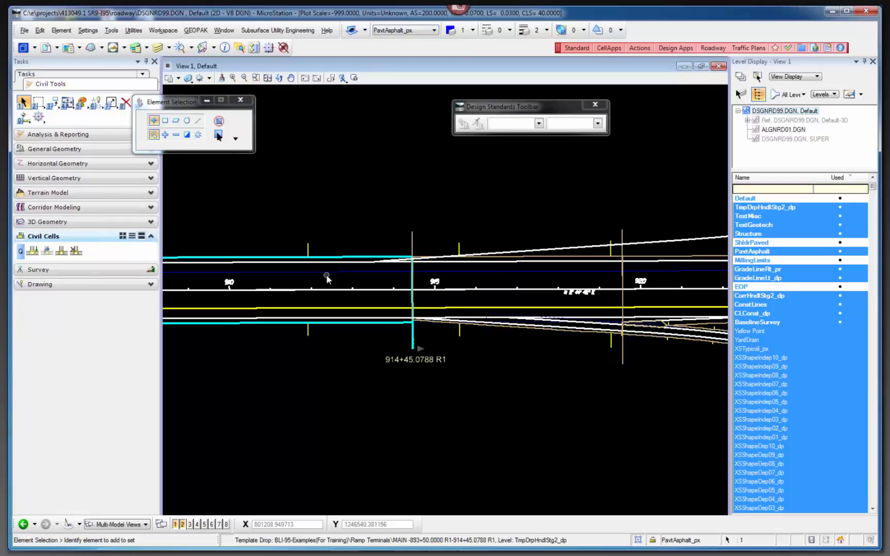
mouse_move(324, 276)
scroll(407, 257, "up", 3)
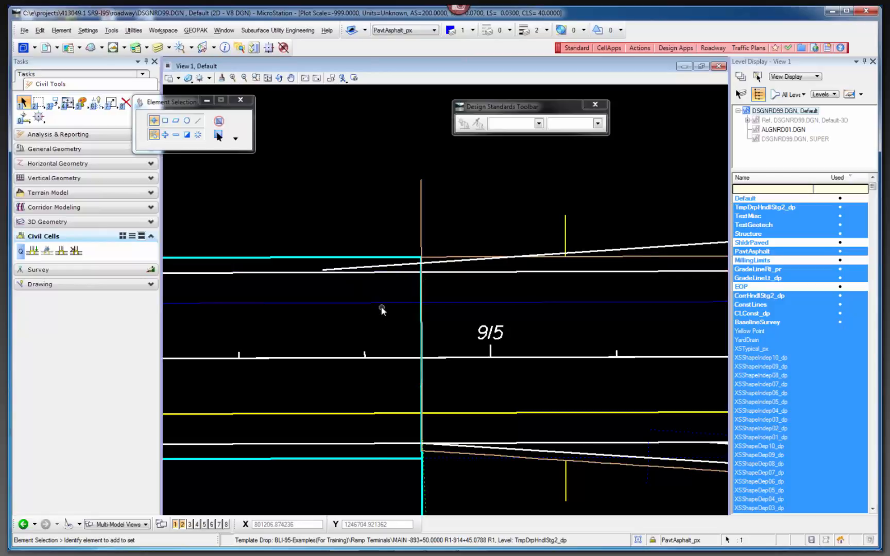
mouse_move(382, 306)
scroll(288, 337, "down", 2)
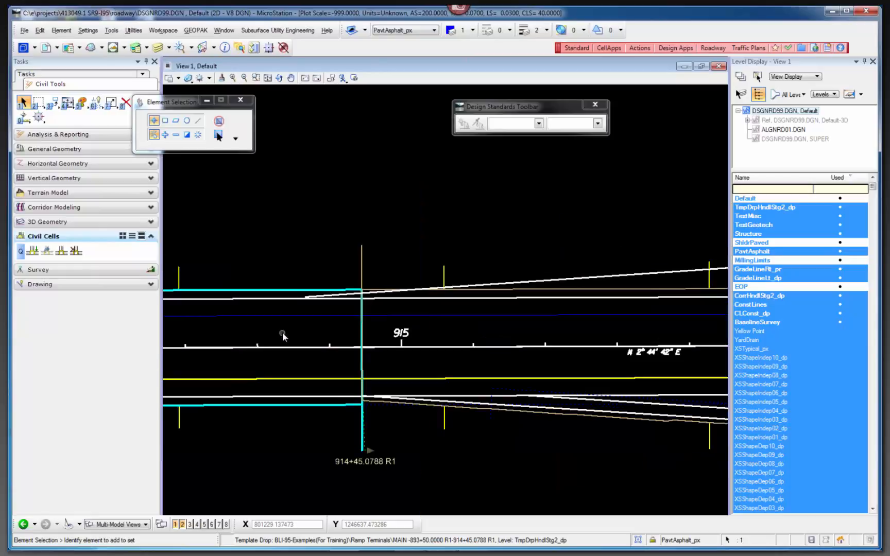
scroll(428, 442, "up", 2)
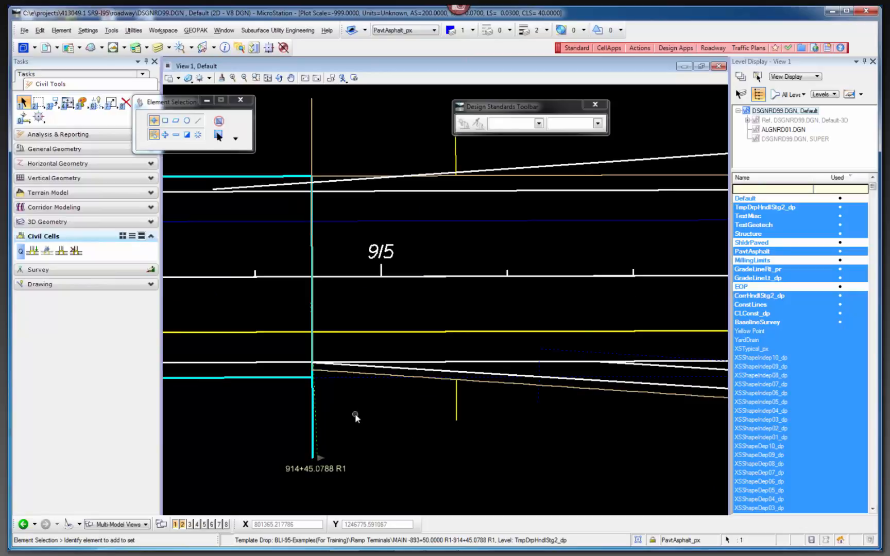
Select the SINGLE LANE -2 THRU template drop along the ramp taper and inspect its pavement edges and end line near station 920.
left_click(352, 373)
scroll(256, 419, "down", 2)
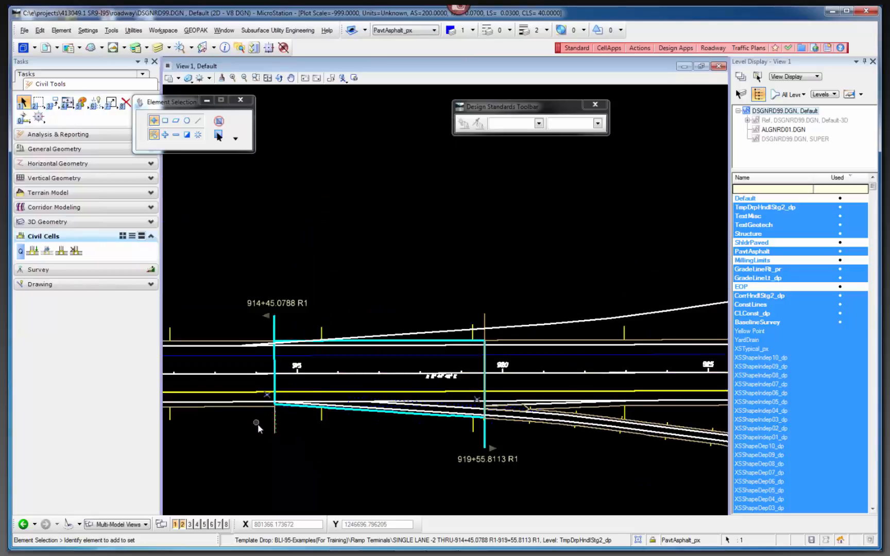
scroll(403, 450, "up", 2)
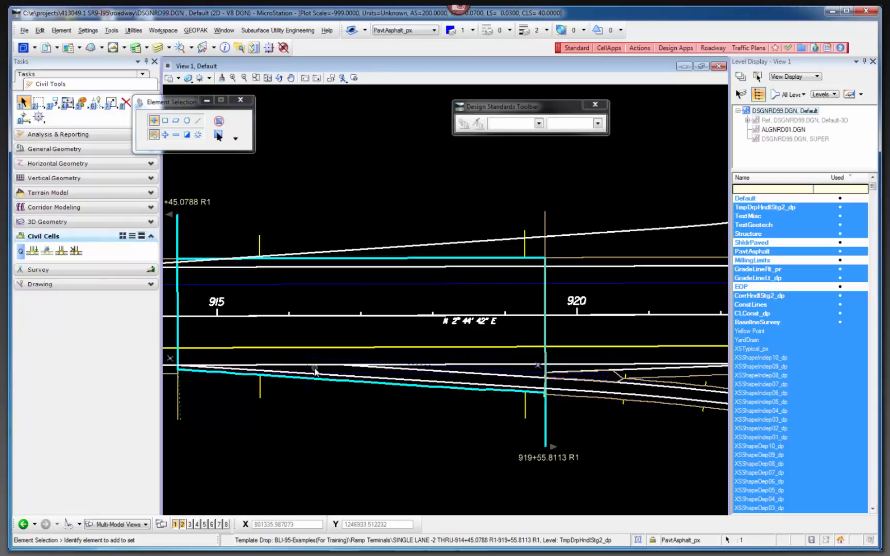
scroll(556, 395, "up", 2)
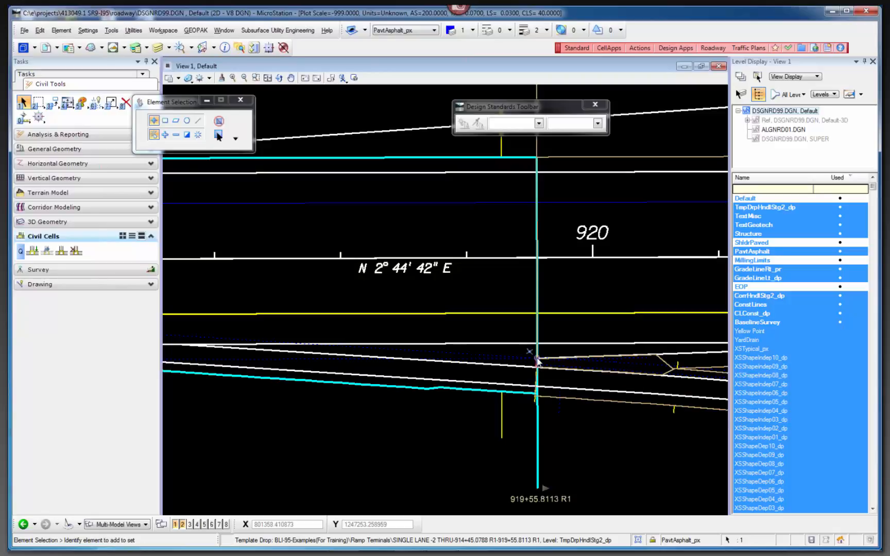
scroll(537, 362, "up", 2)
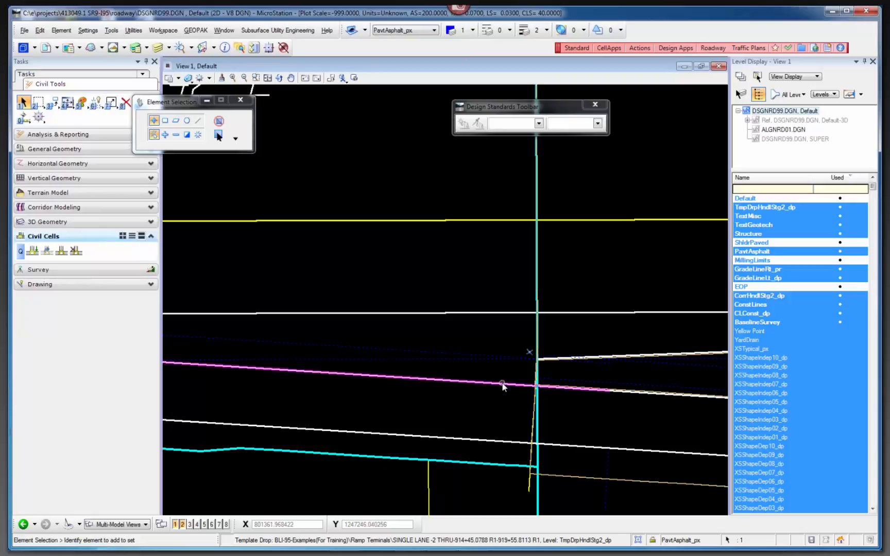
scroll(530, 377, "up", 1)
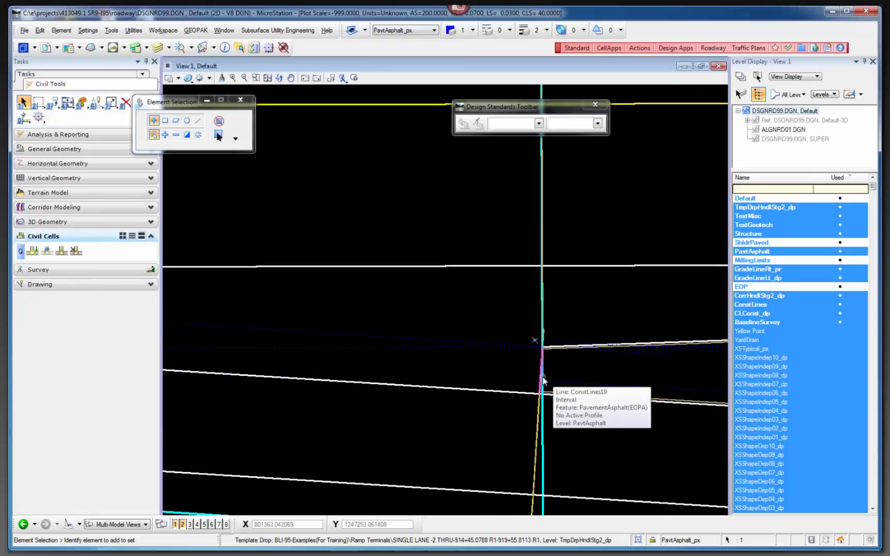
scroll(539, 378, "up", 1)
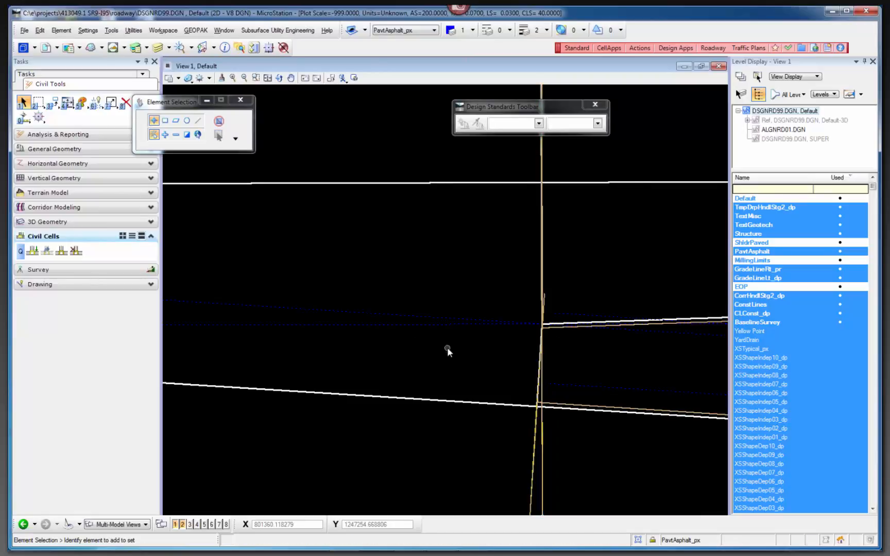
scroll(447, 347, "down", 4)
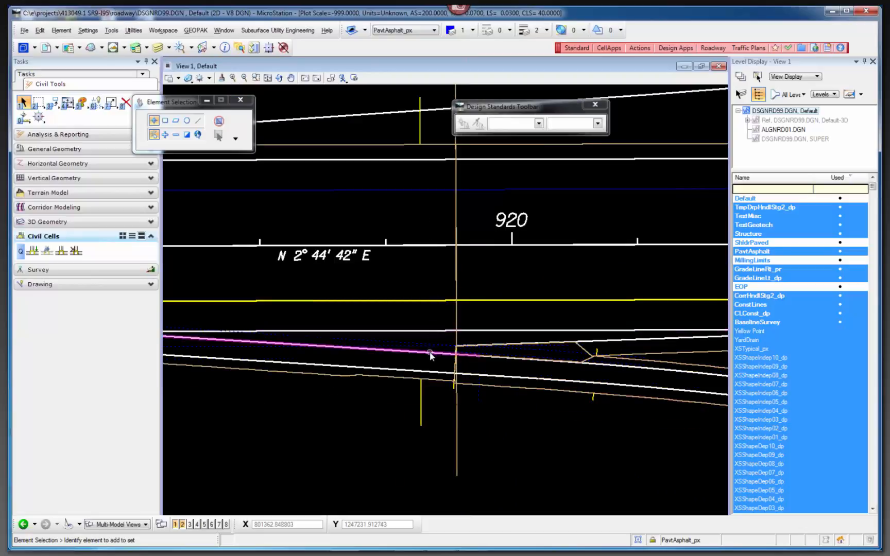
scroll(532, 367, "down", 2)
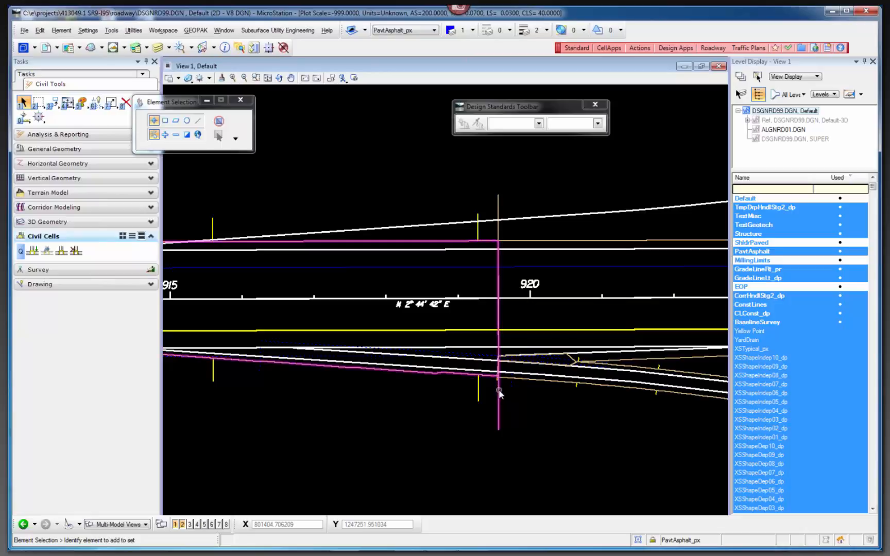
Select the RAMP1 template drop and inspect where it begins at the gore near station 920.
scroll(497, 381, "up", 3)
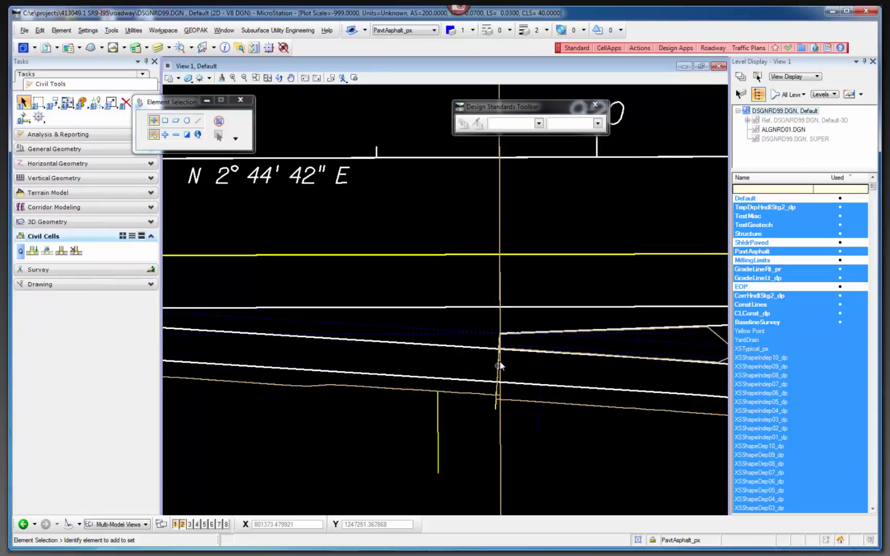
left_click(557, 410)
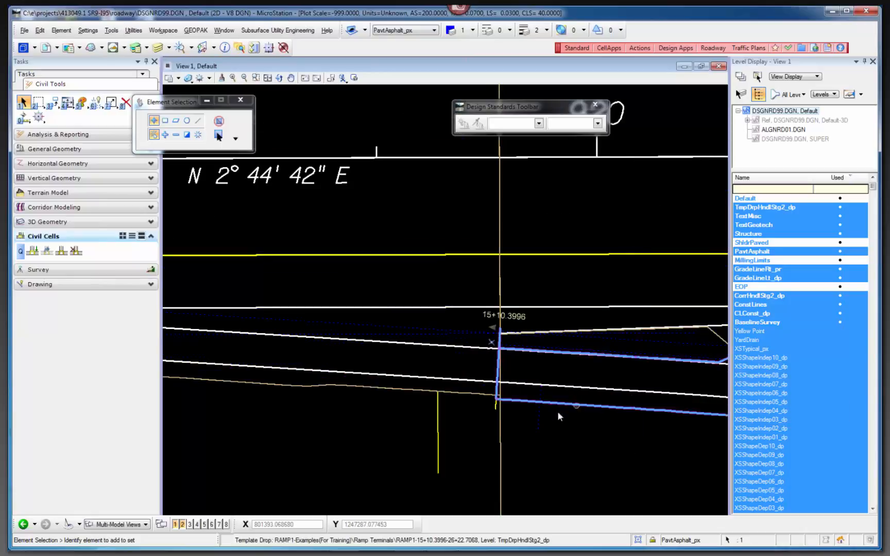
scroll(381, 422, "down", 2)
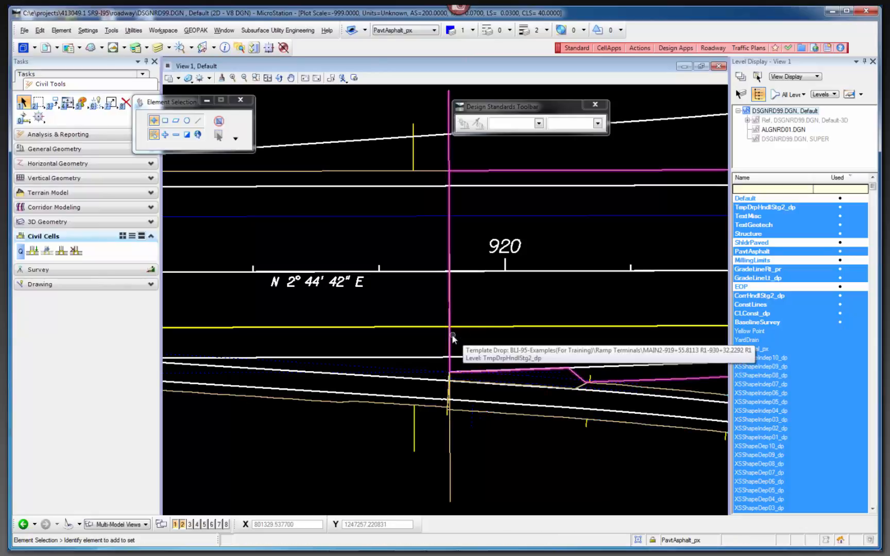
Select the MAIN2 template drop, examine its extent from the gore to the bridge and its mainline pavement edge, and clear the selection.
scroll(284, 370, "down", 3)
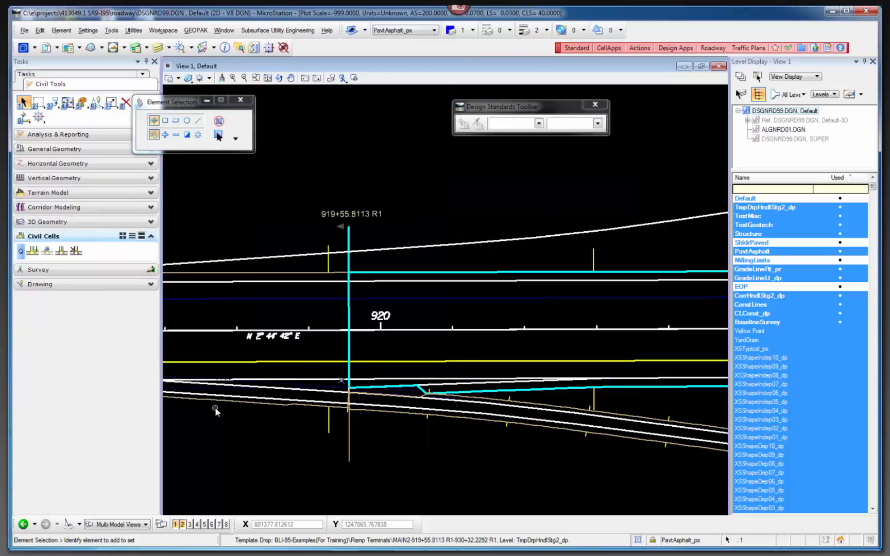
scroll(214, 407, "down", 2)
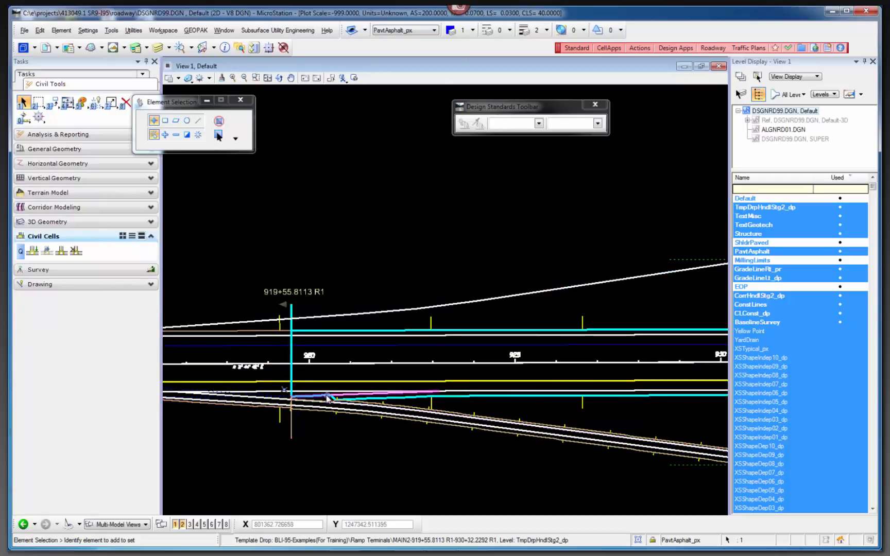
scroll(331, 395, "down", 2)
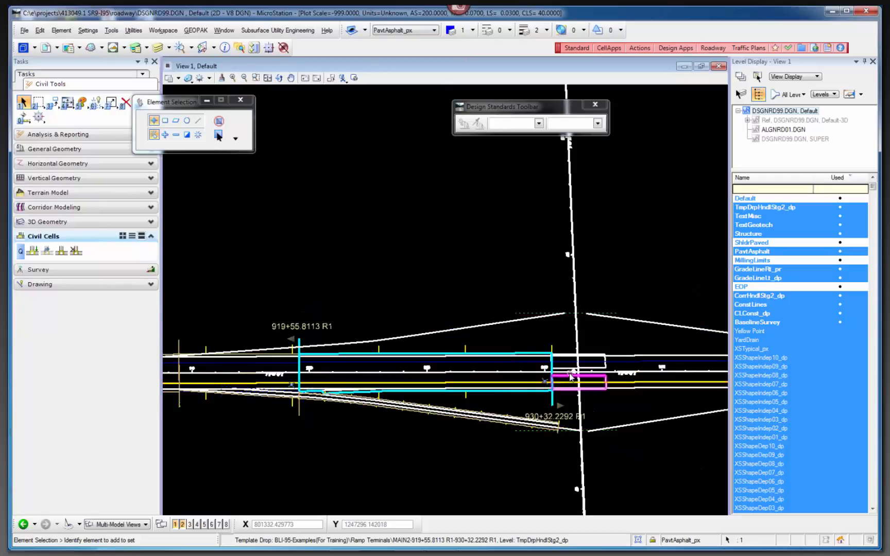
scroll(550, 385, "up", 3)
scroll(590, 398, "down", 3)
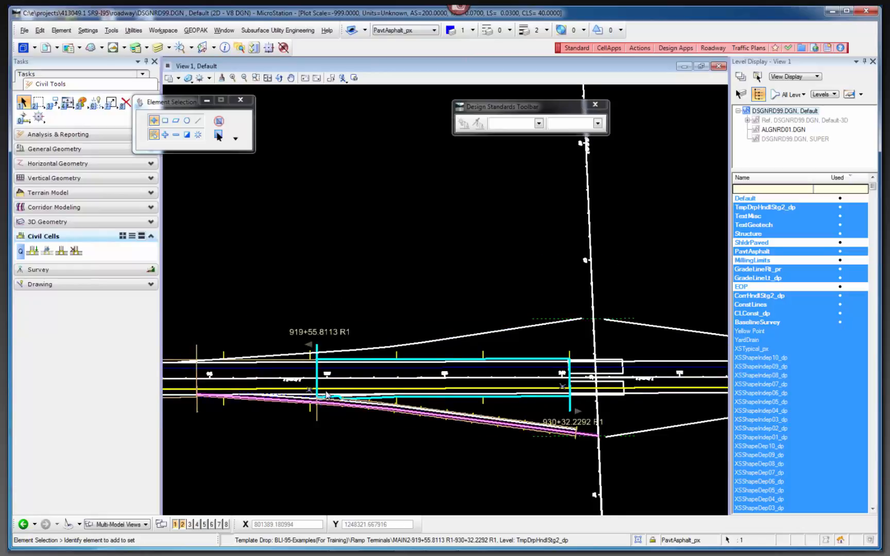
scroll(326, 394, "up", 3)
scroll(433, 389, "up", 2)
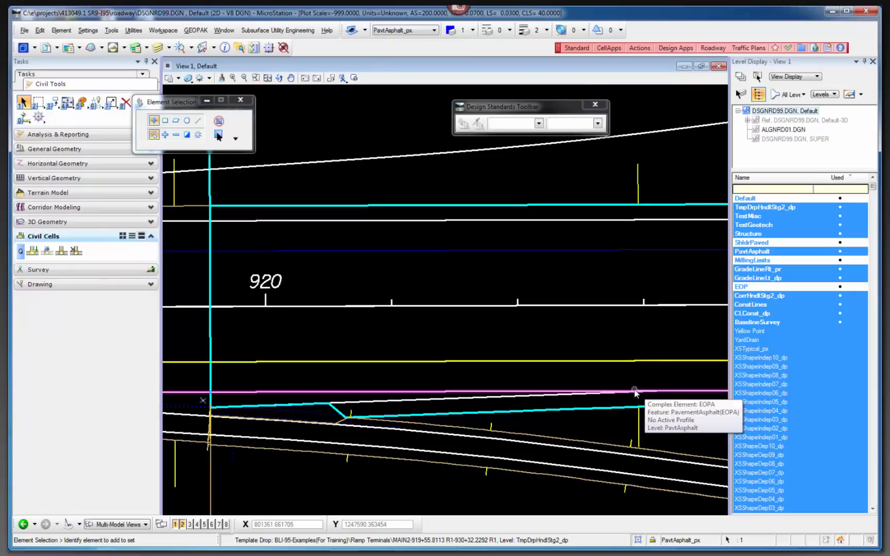
left_click(599, 377)
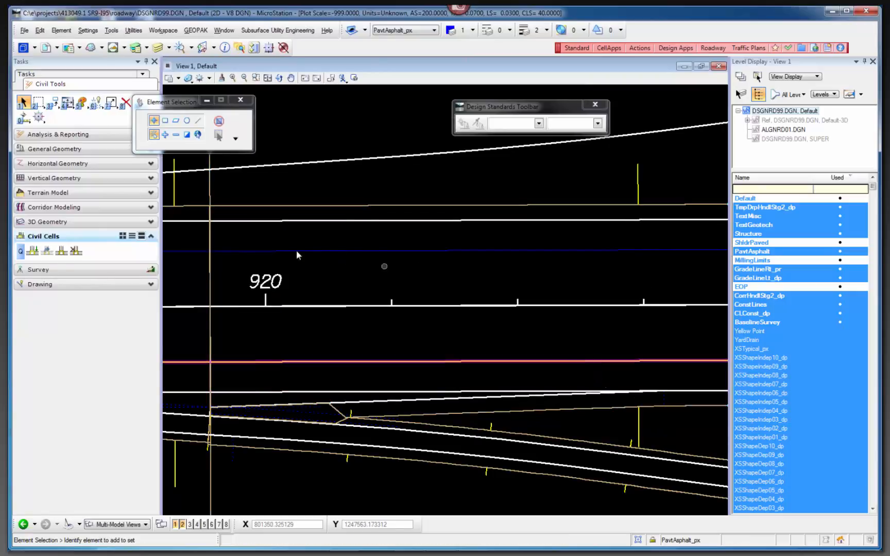
Open the corridor template library with the Ramp Terminals MAIN template displayed and widen the Create Template window.
left_click(115, 208)
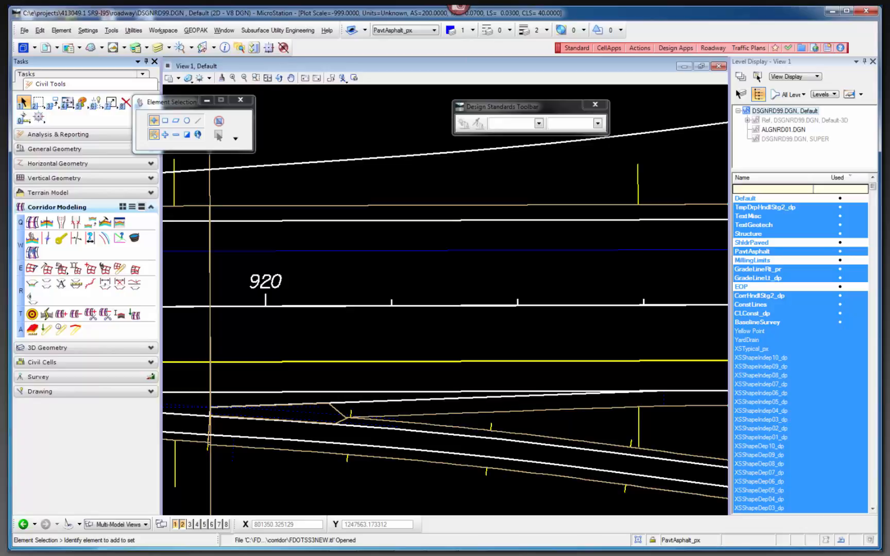
left_click_drag(889, 78, 442, 85)
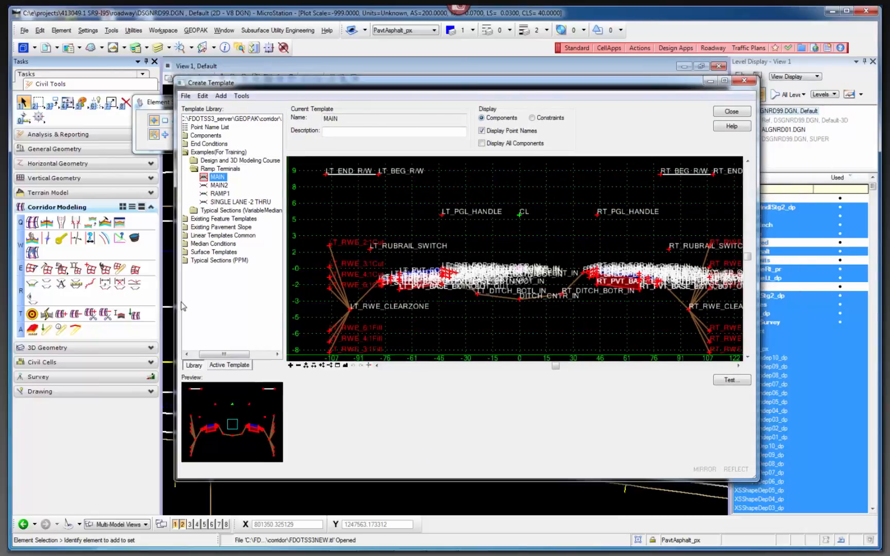
left_click_drag(171, 300, 78, 301)
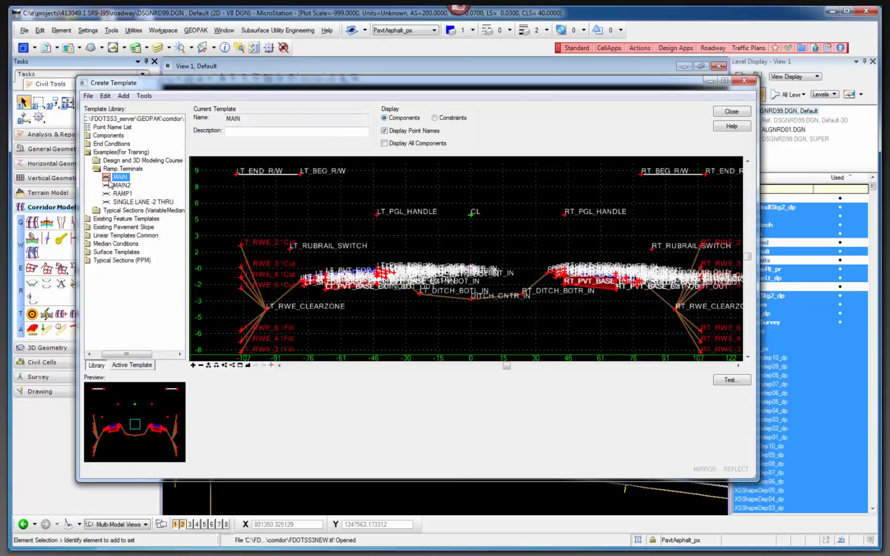
Review the Ramp Terminals folder under Examples(For Training) in the template library and select its MAIN template.
left_click_drag(122, 354, 114, 355)
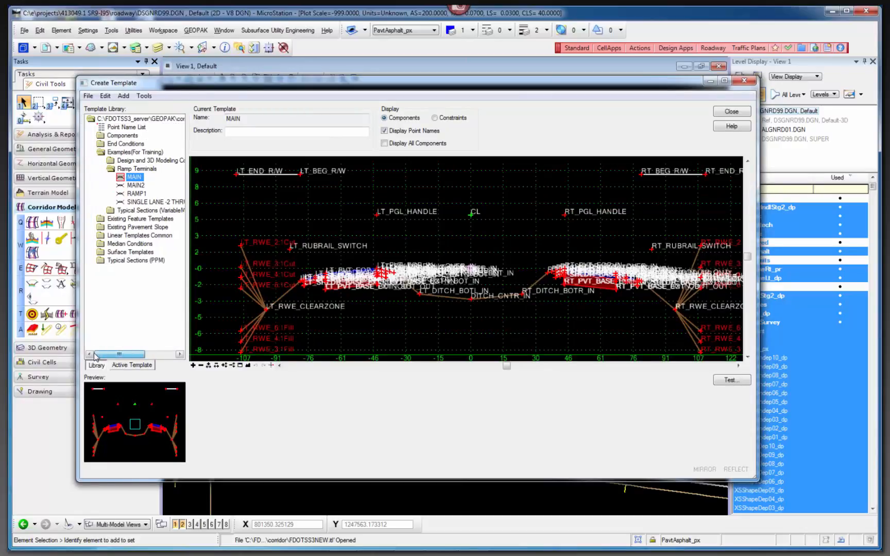
double_click(101, 153)
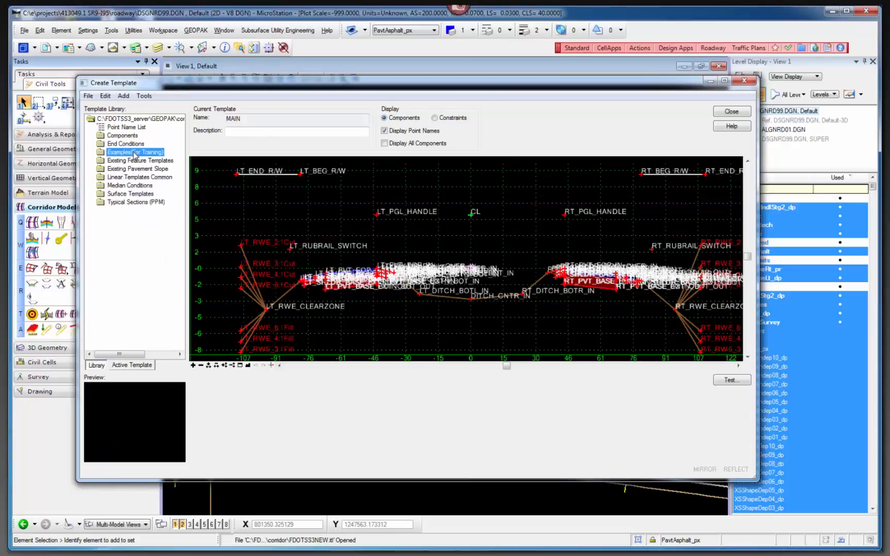
double_click(101, 152)
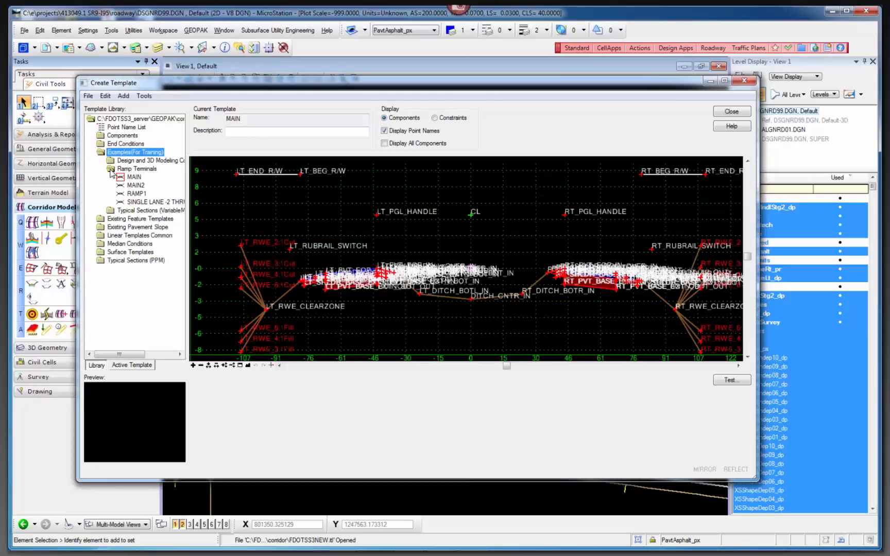
double_click(111, 170)
double_click(112, 171)
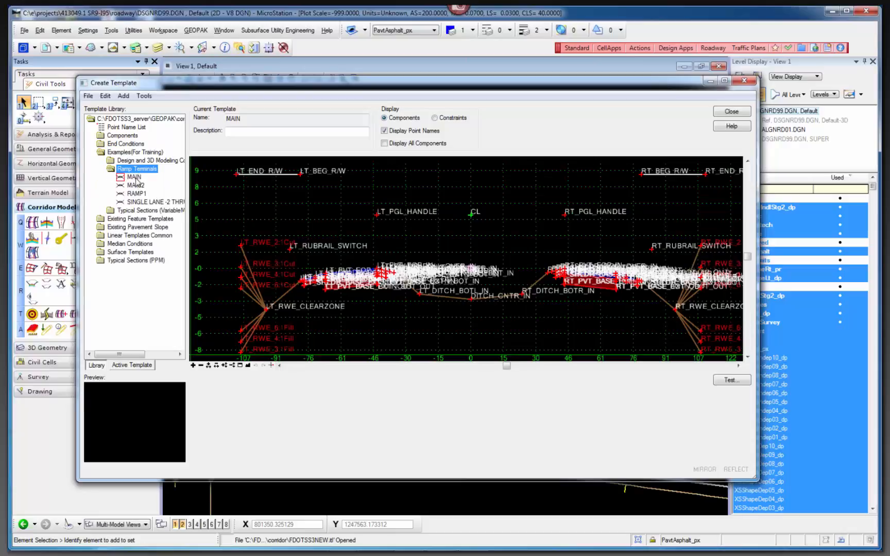
left_click(134, 177)
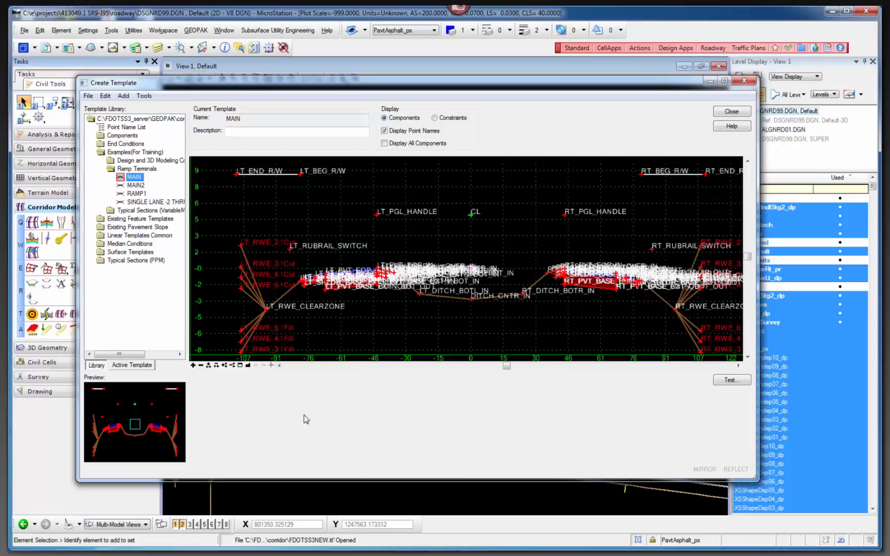
Hide the point names on the MAIN template and inspect its pavement and median ditch components.
left_click(406, 131)
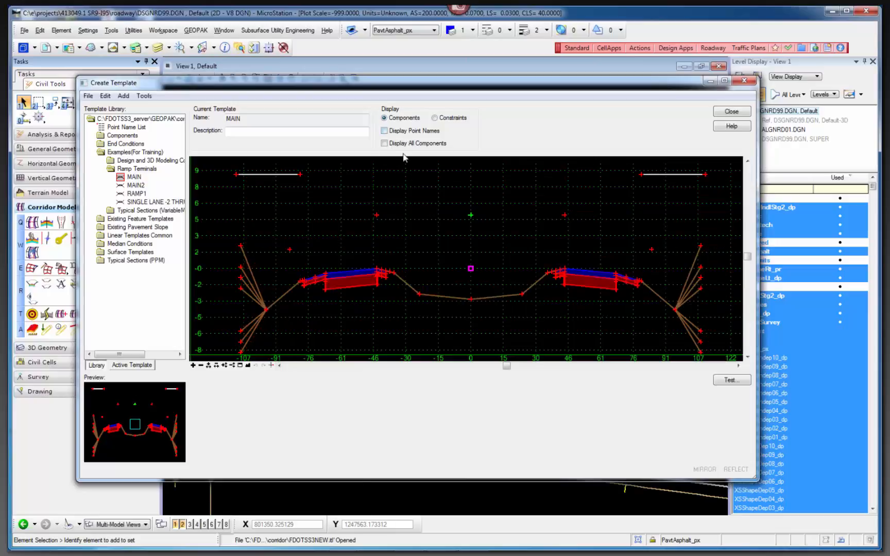
scroll(634, 260, "up", 2)
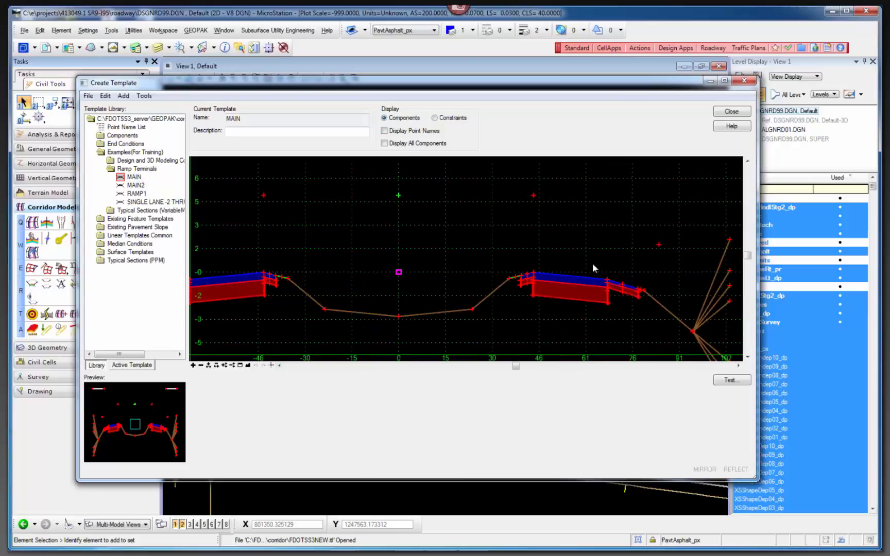
scroll(466, 259, "down", 2)
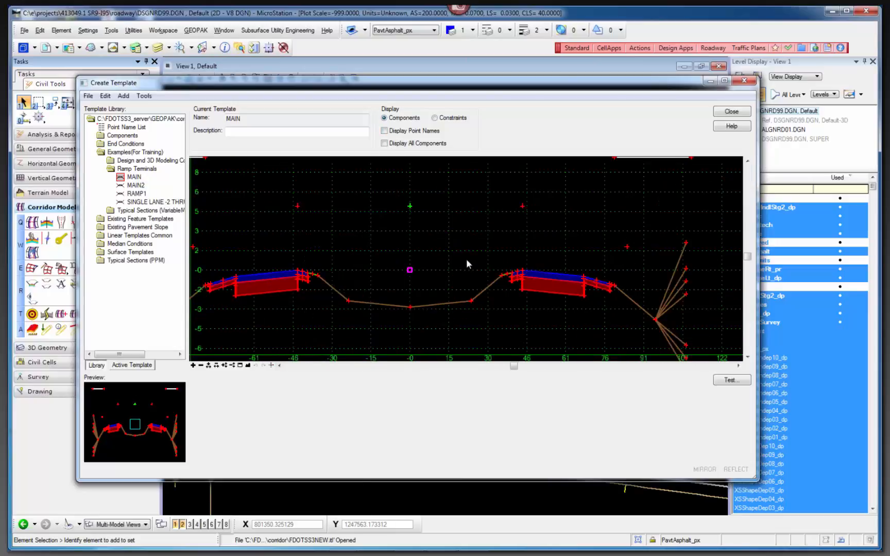
Test the MAIN template's end conditions against the existing right-of-way line and the active terrain model, and close the test.
left_click(738, 383)
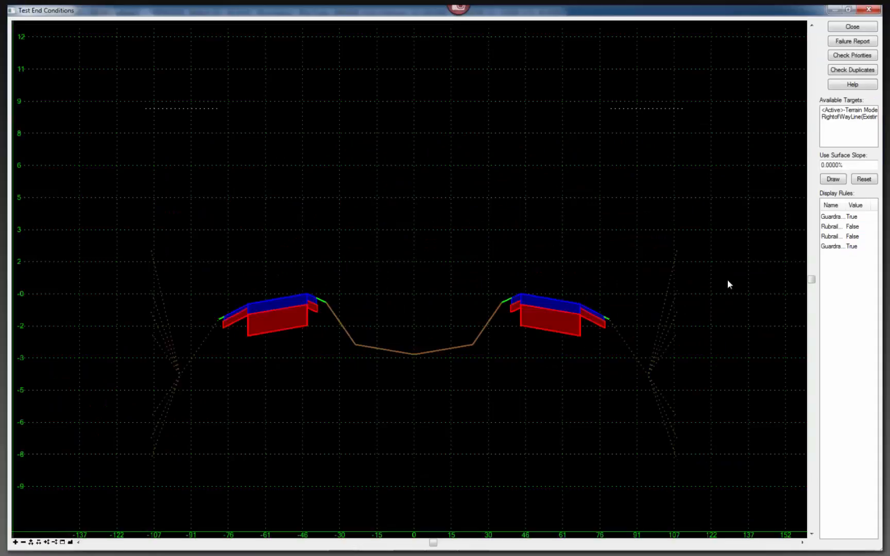
left_click(834, 110)
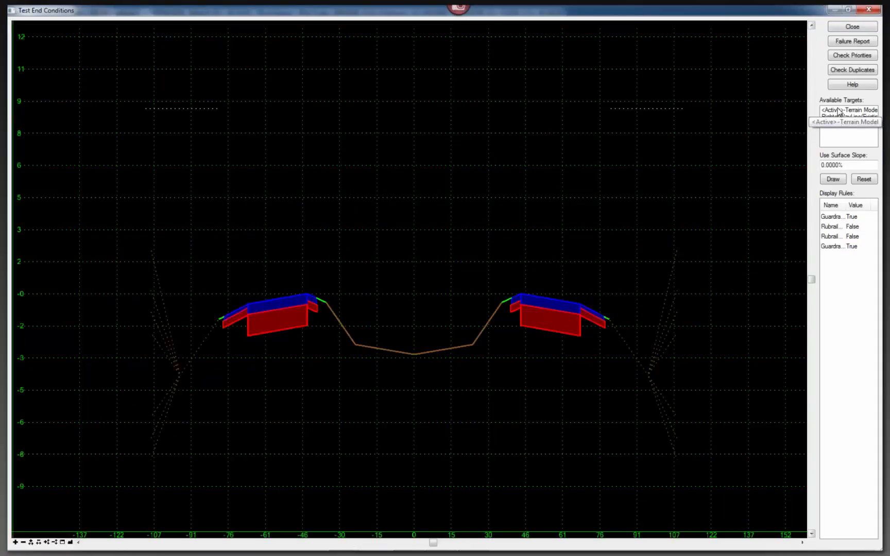
left_click(844, 117)
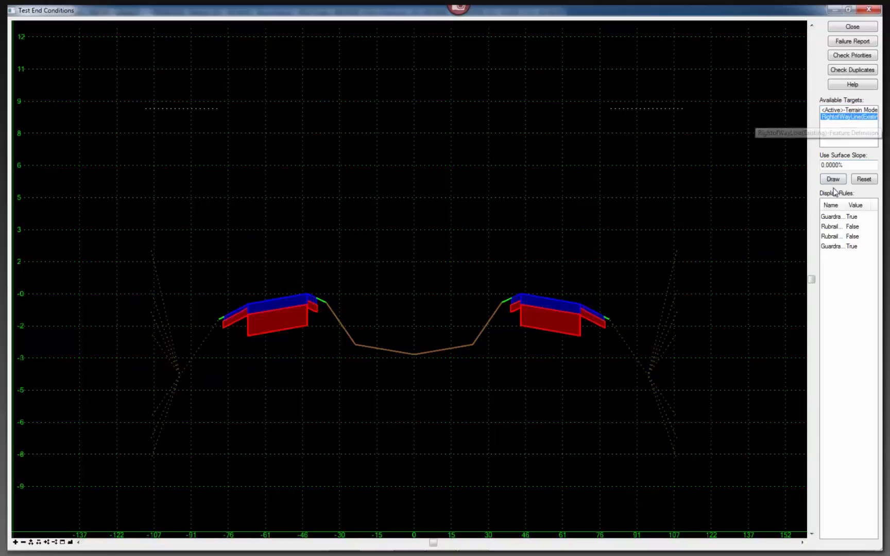
left_click(842, 110)
left_click(833, 179)
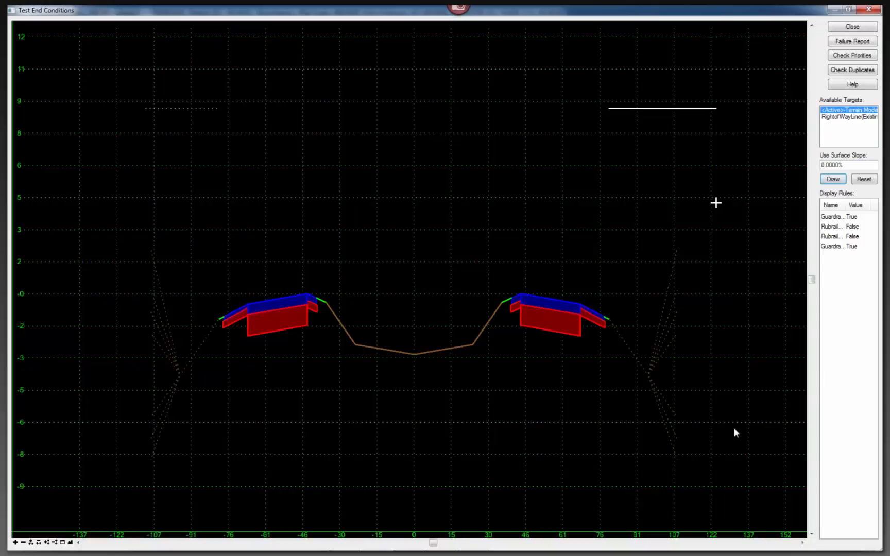
left_click(833, 179)
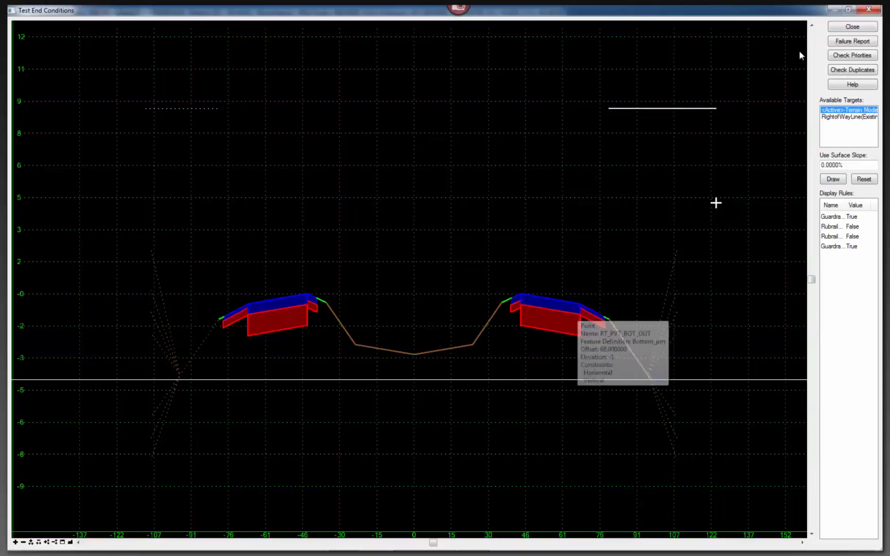
left_click(852, 27)
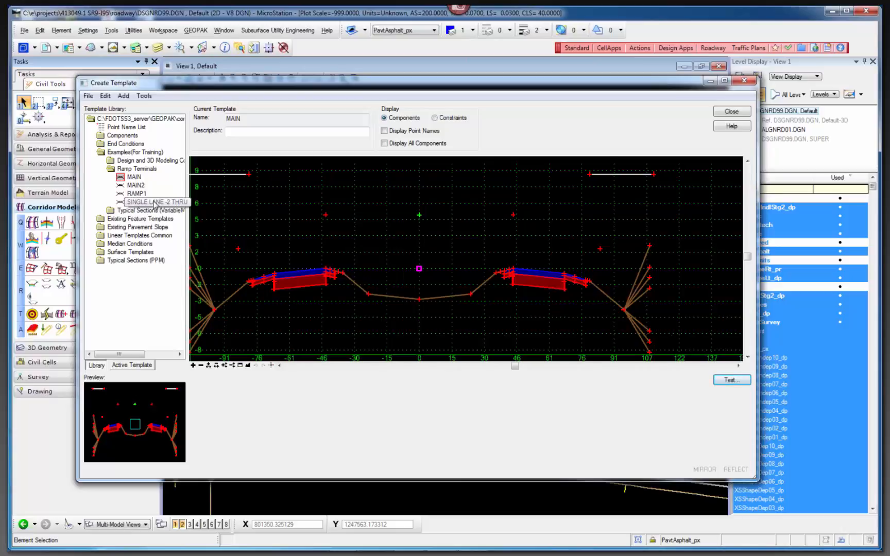
Display the SINGLE LANE -2 THRU template and examine the narrow joint component between the right mainline pavement and the ramp pavement.
left_click(155, 202)
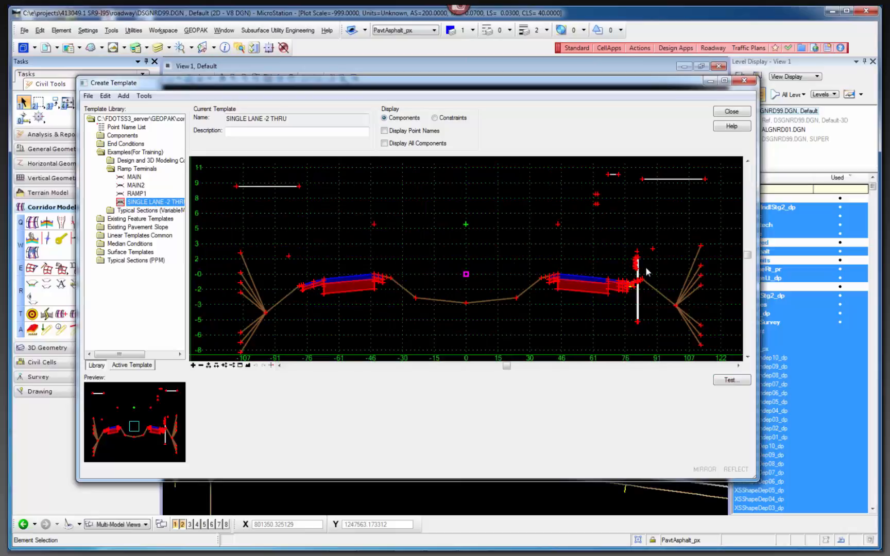
scroll(662, 276, "up", 6)
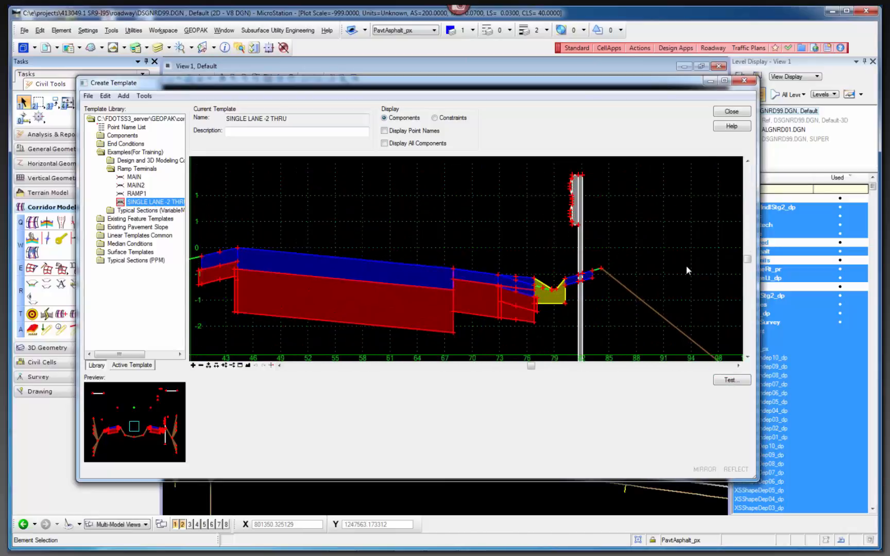
scroll(413, 282, "up", 5)
scroll(498, 260, "up", 8)
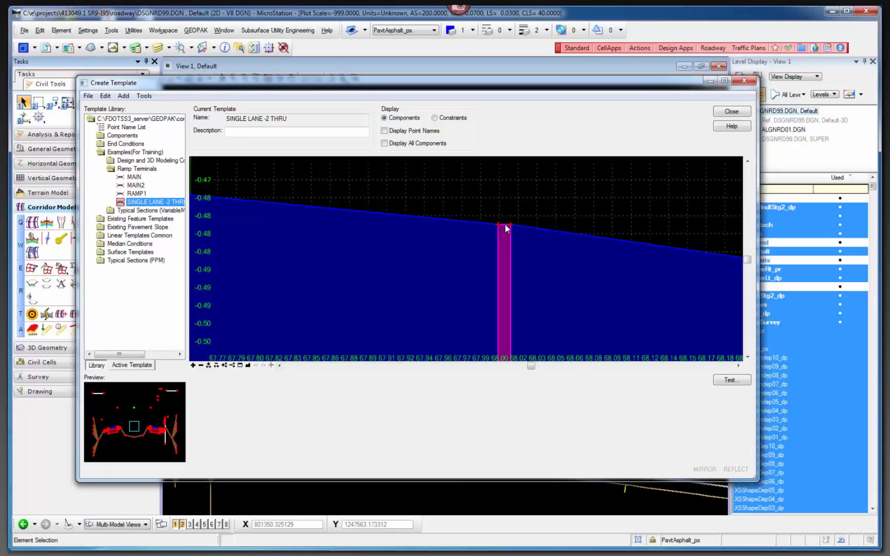
Compare the RT_Pavement2%Outside component with the adjoining ramp pavement, and examine the ramp shoulder and the search components above them.
scroll(415, 204, "down", 1)
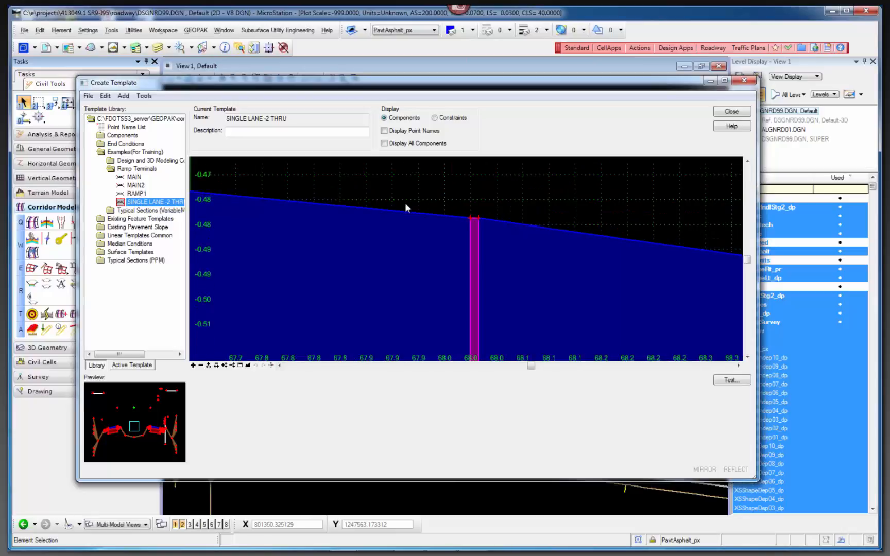
scroll(454, 204, "down", 2)
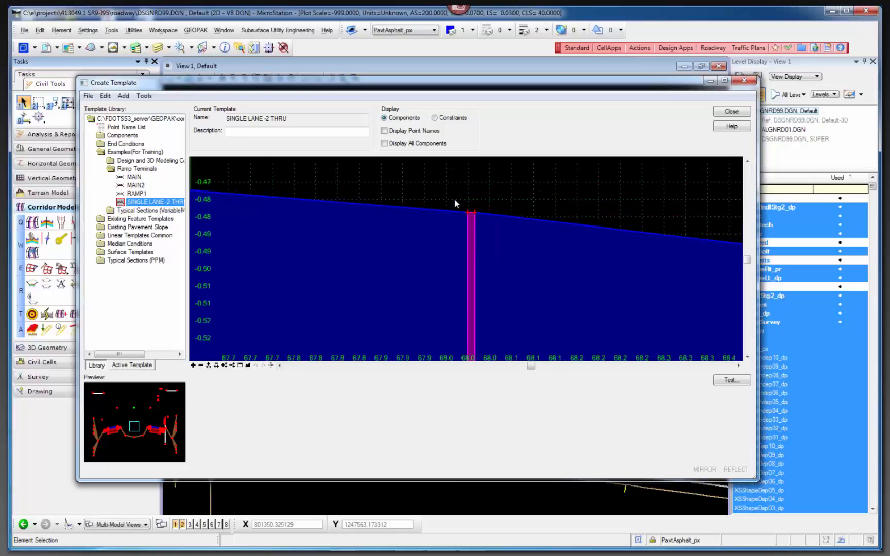
scroll(438, 203, "down", 3)
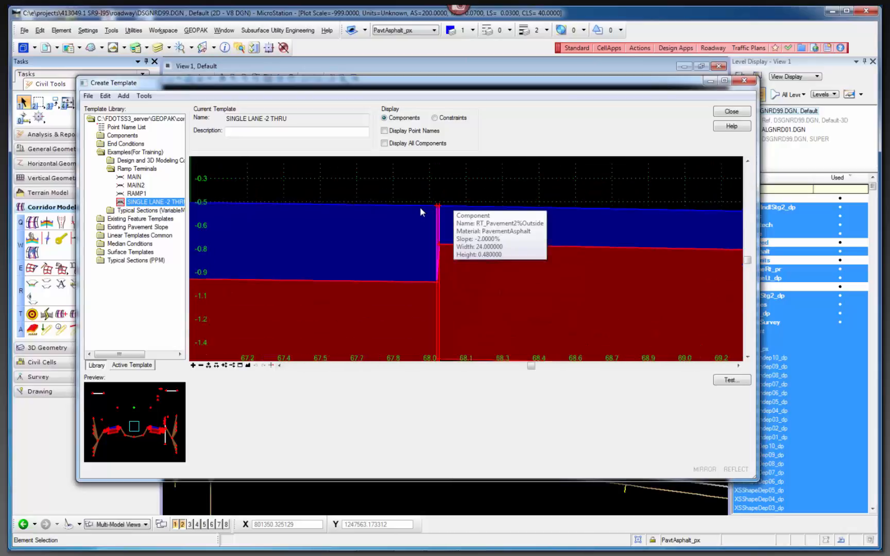
scroll(424, 209, "down", 3)
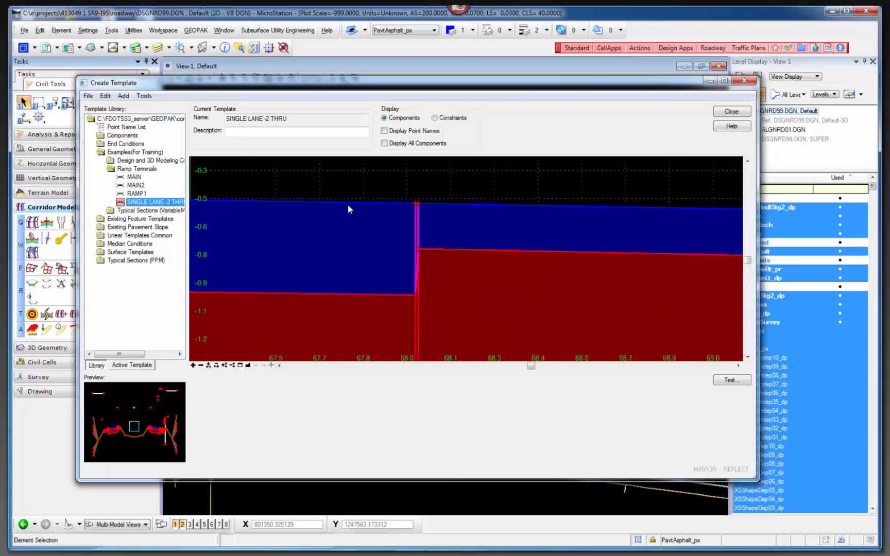
scroll(355, 206, "down", 5)
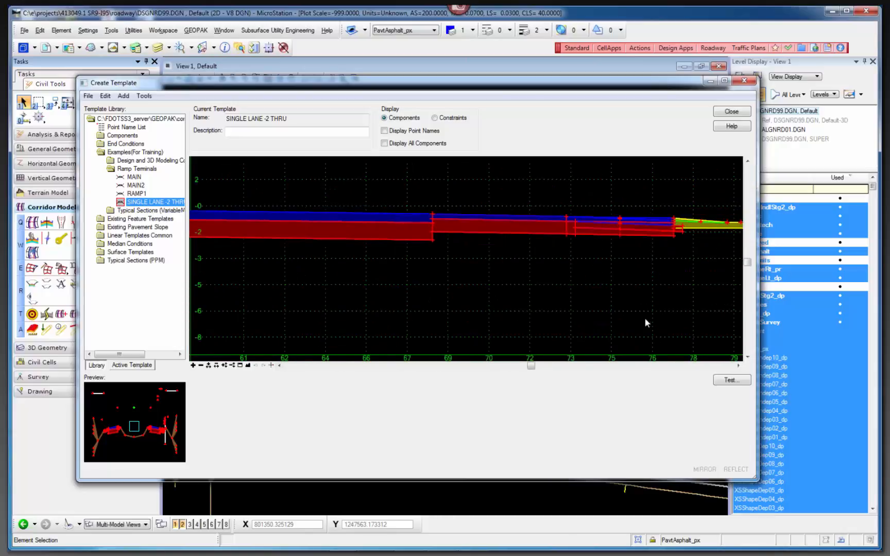
scroll(644, 318, "down", 4)
scroll(644, 318, "down", 1)
mouse_move(602, 224)
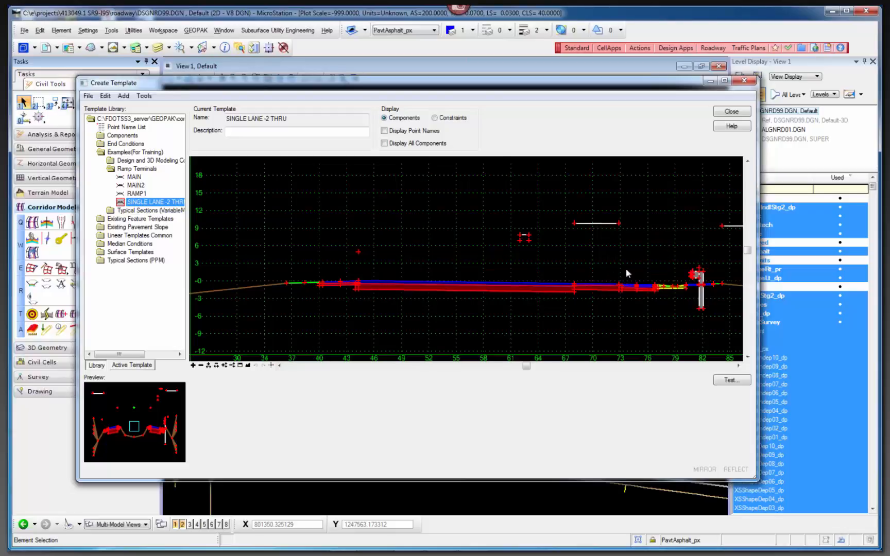
Test the SINGLE LANE -2 THRU end conditions against the Baseline(BL) target, examine the ramp pavement growing from the mainline edge, and close the test.
left_click(731, 380)
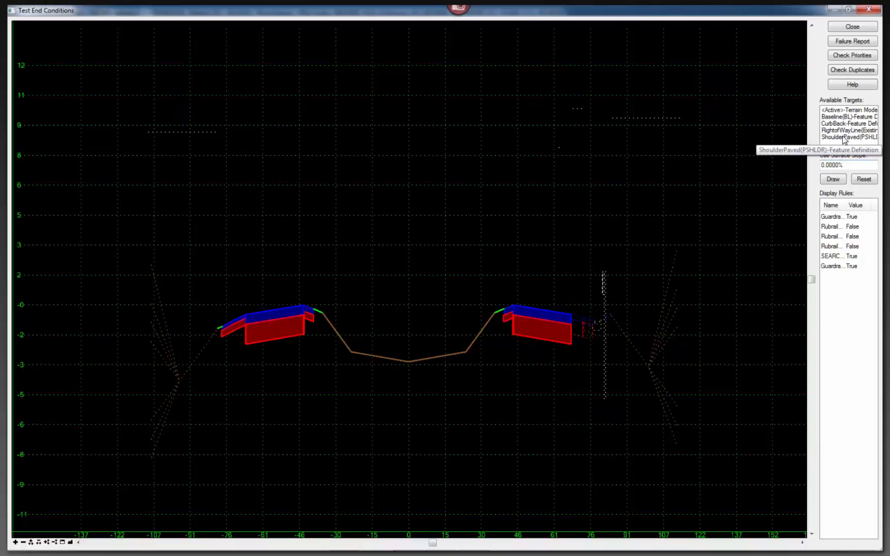
left_click(845, 117)
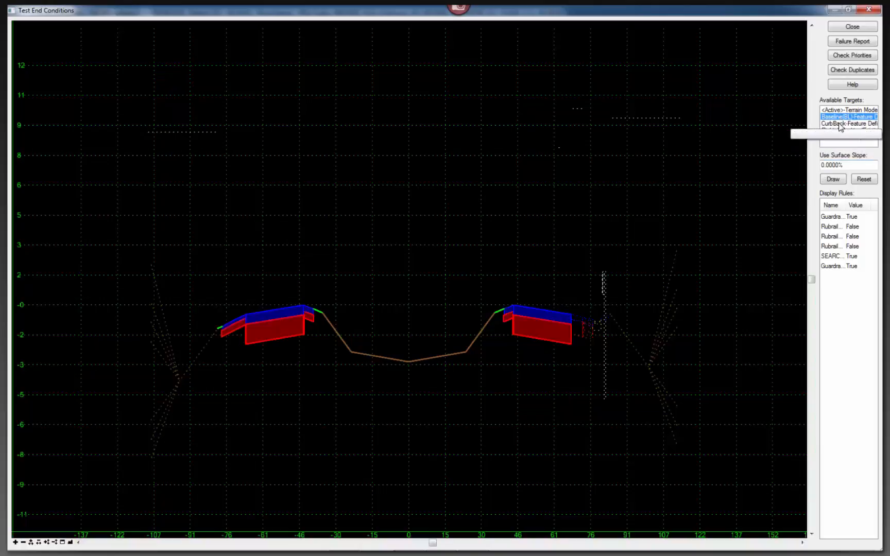
left_click(833, 179)
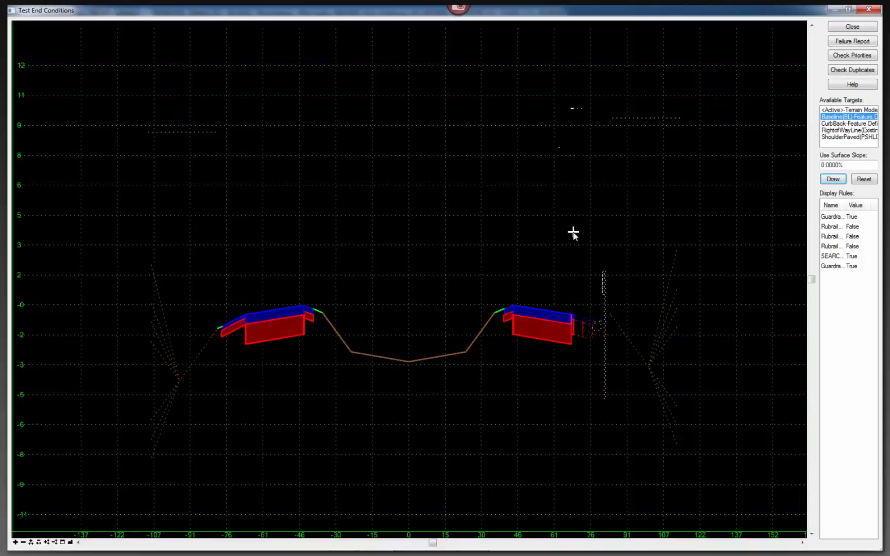
scroll(571, 237, "up", 1)
scroll(573, 344, "up", 2)
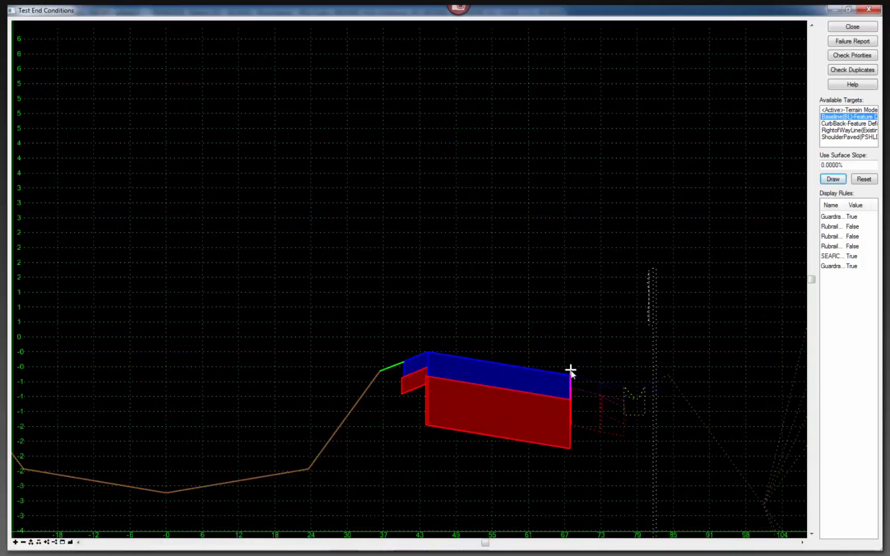
scroll(571, 371, "up", 1)
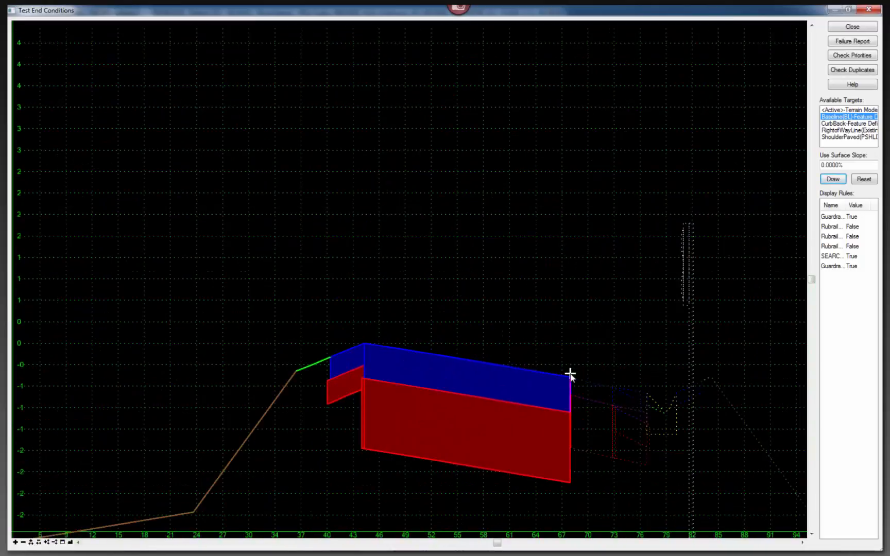
scroll(571, 371, "down", 1)
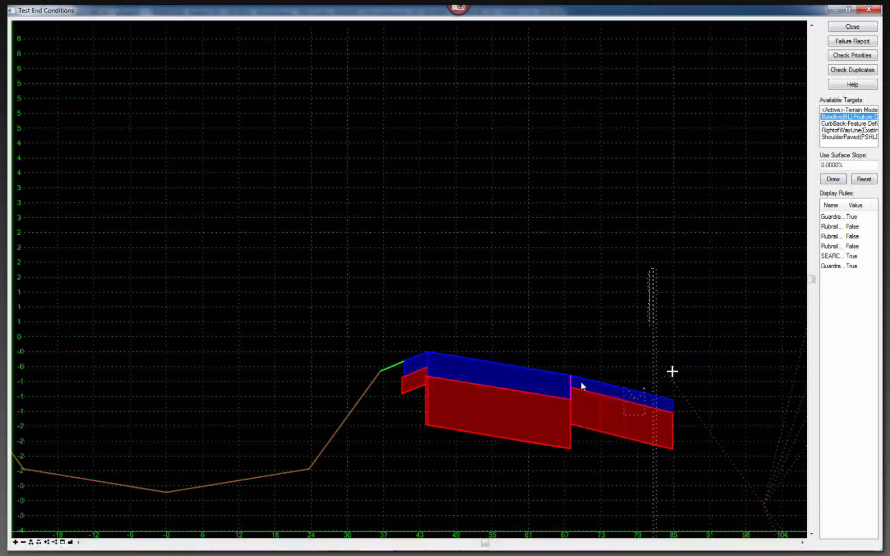
scroll(571, 380, "up", 1)
scroll(572, 380, "up", 3)
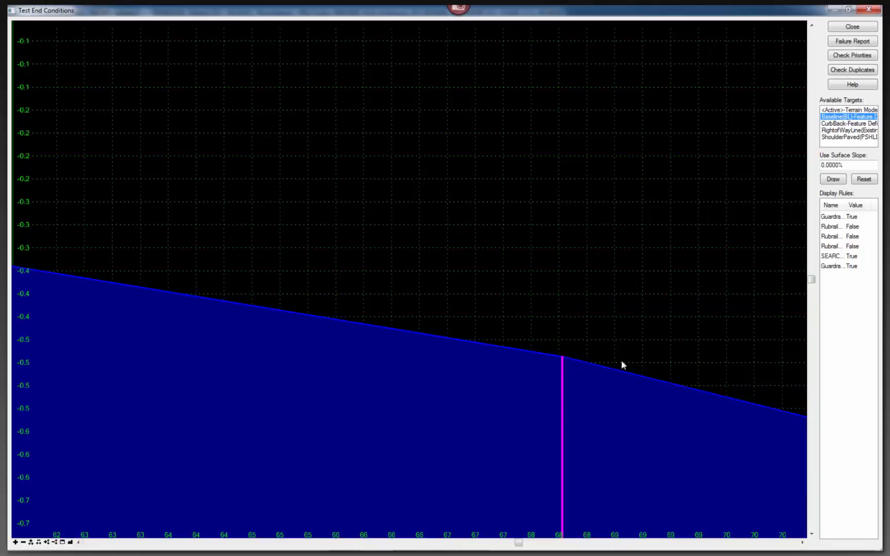
left_click(851, 27)
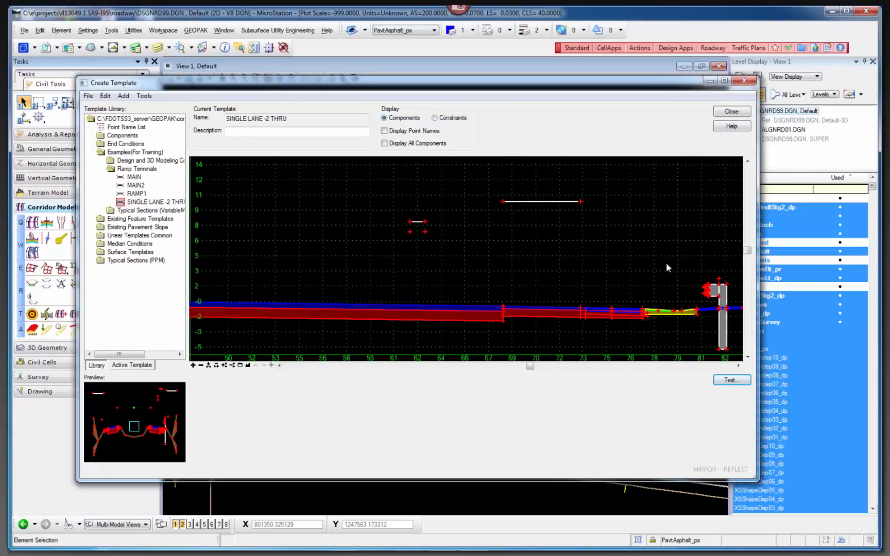
Open the properties of the ramp's outer pavement edge point PVT_RAMP_EOP_OUT and review its horizontal and slope constraints.
scroll(665, 262, "down", 5)
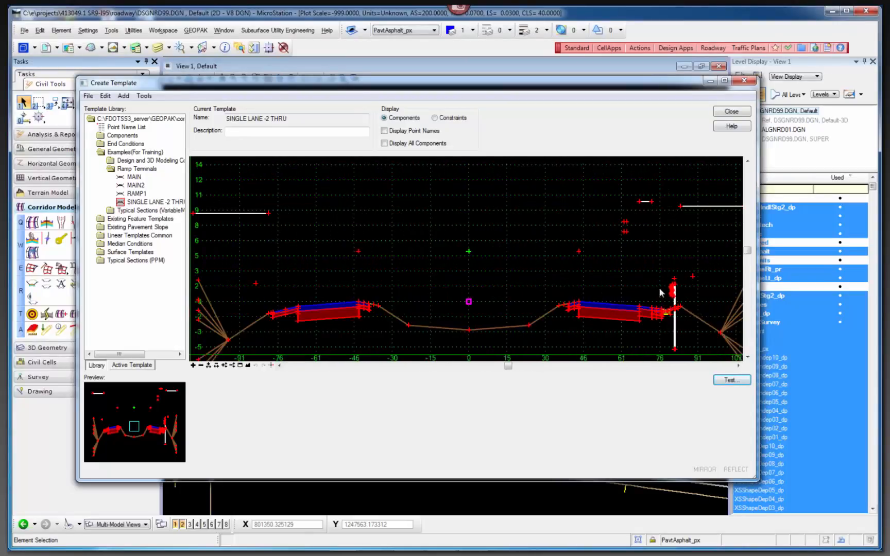
scroll(664, 314, "up", 5)
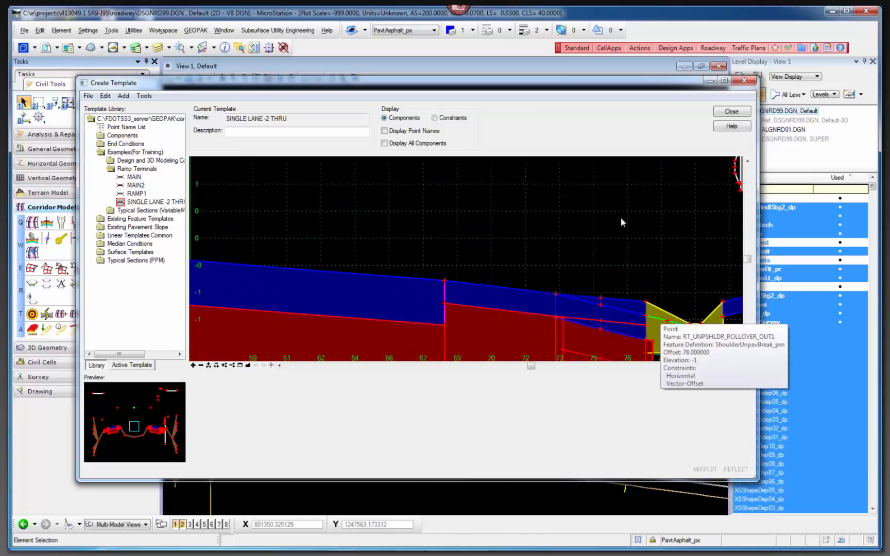
scroll(621, 218, "down", 1)
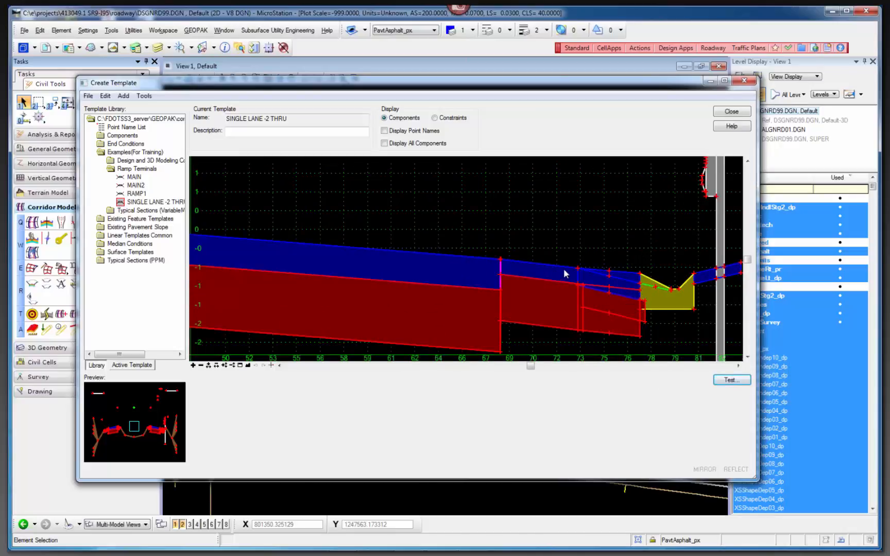
scroll(564, 273, "up", 1)
double_click(588, 270)
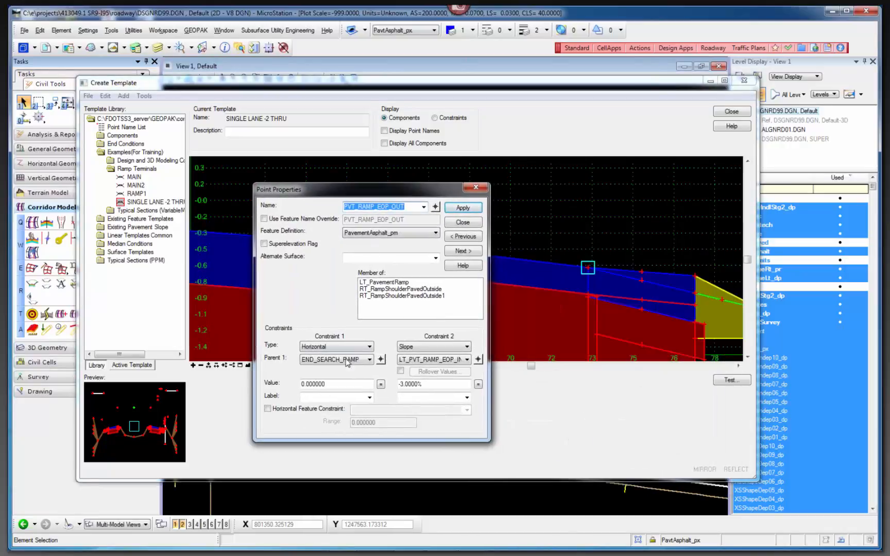
left_click(437, 384)
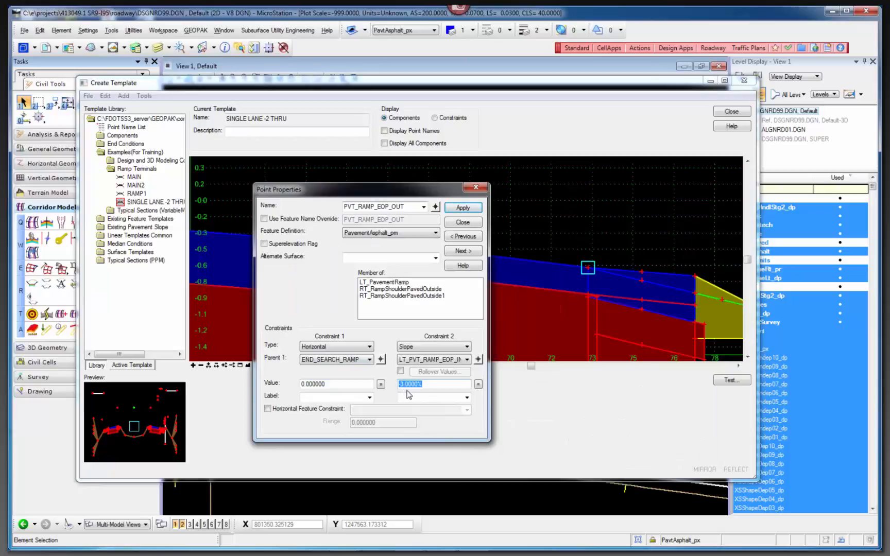
Close the outer ramp edge point's properties and review the constraints and labels of the inner ramp edge point LT_PVT_RAMP_EOP_IN.
left_click(334, 386)
left_click(463, 223)
scroll(452, 254, "up", 3)
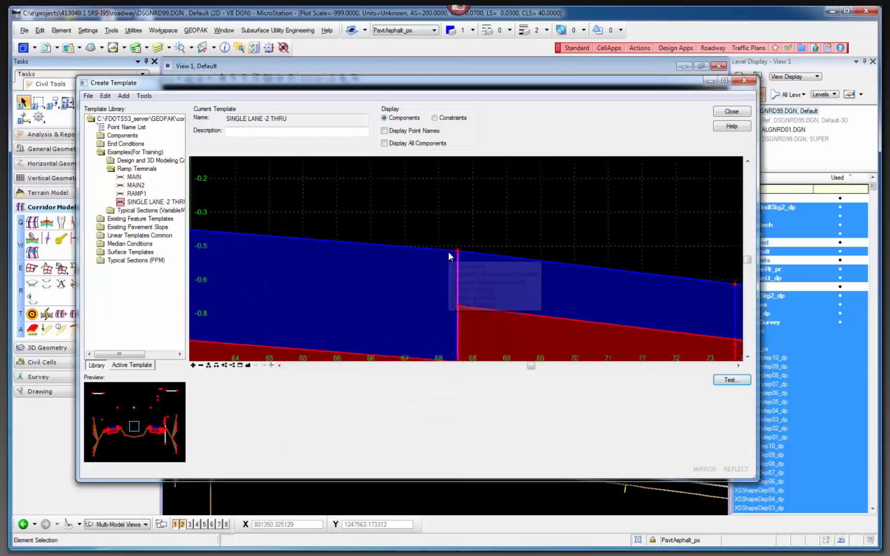
scroll(476, 253, "up", 2)
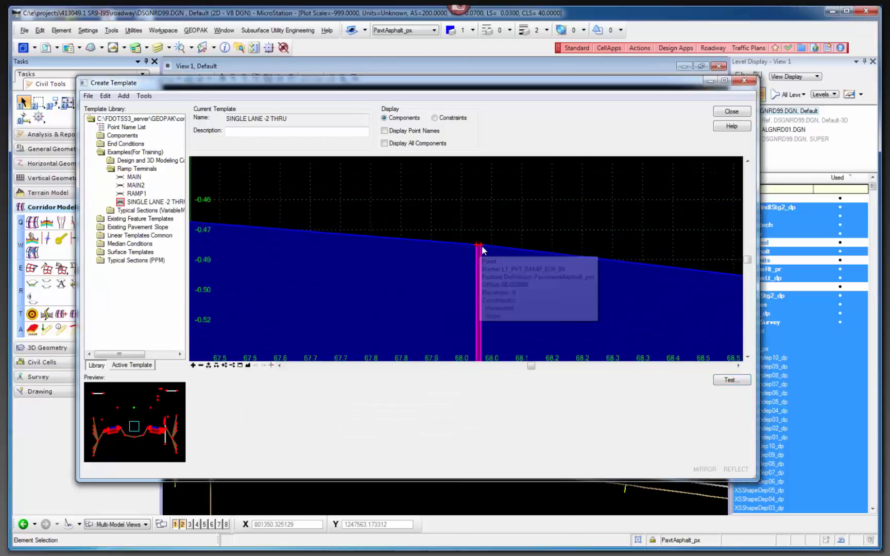
double_click(482, 249)
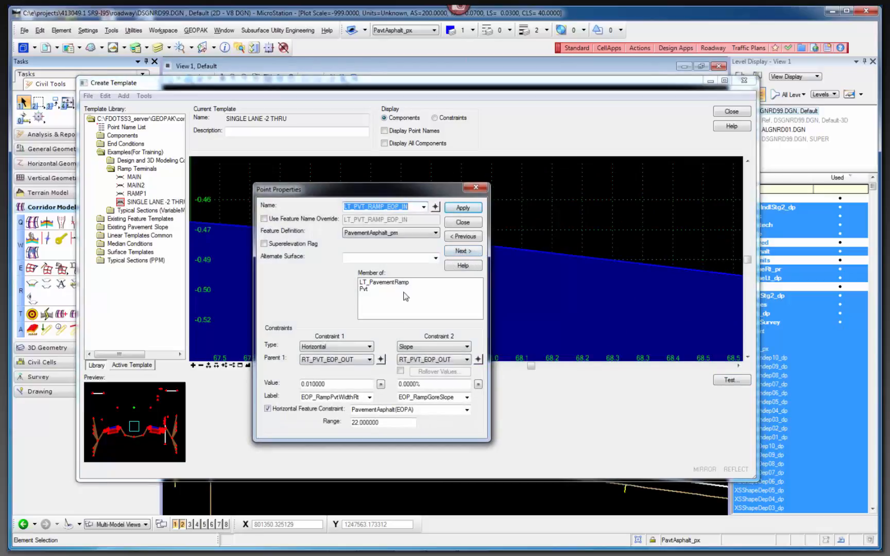
left_click_drag(443, 385, 401, 384)
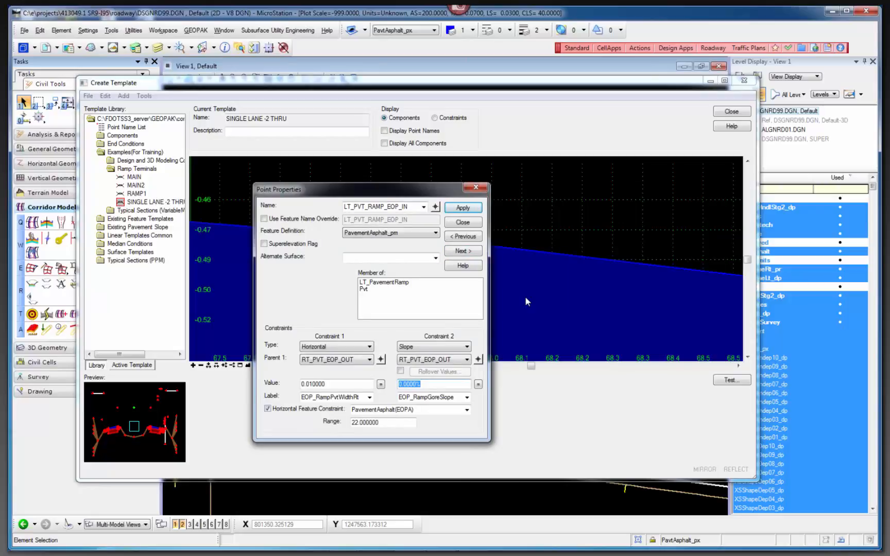
double_click(458, 397)
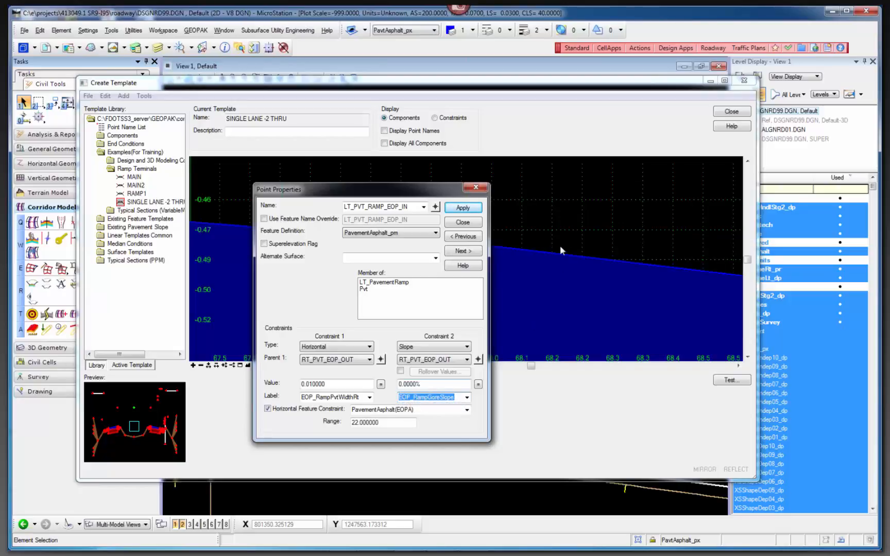
left_click(458, 223)
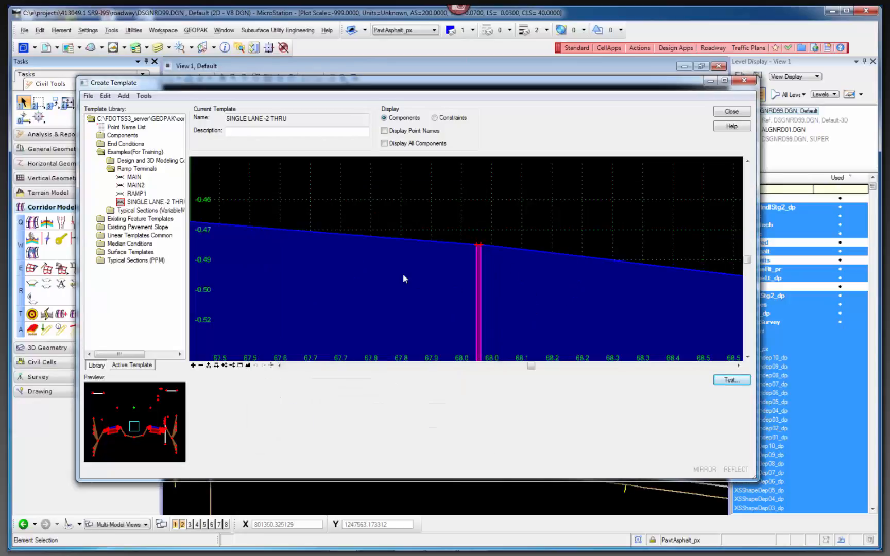
Examine the narrow joint between the mainline and ramp pavements and identify the RT_PVT_EOP_OUT point on its mainline side.
scroll(389, 263, "down", 3)
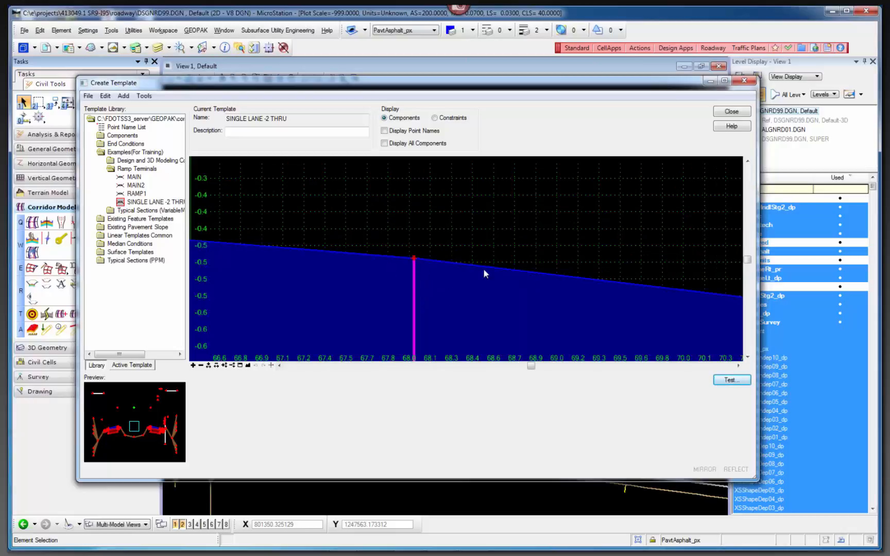
scroll(477, 268, "up", 2)
scroll(386, 258, "up", 2)
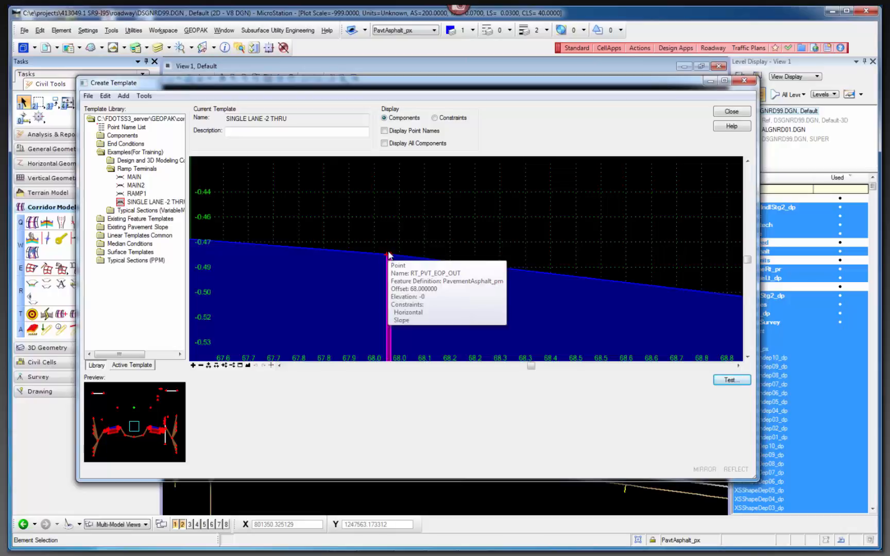
scroll(389, 255, "up", 2)
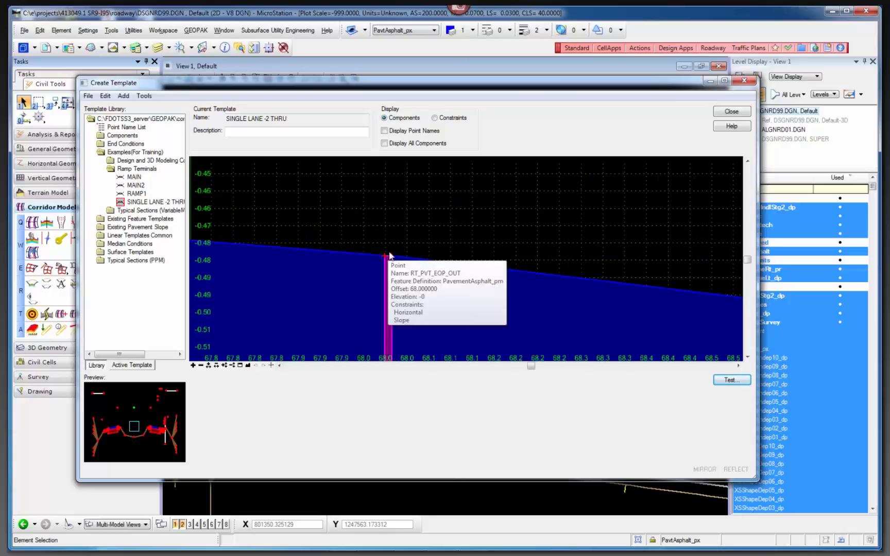
scroll(390, 257, "down", 1)
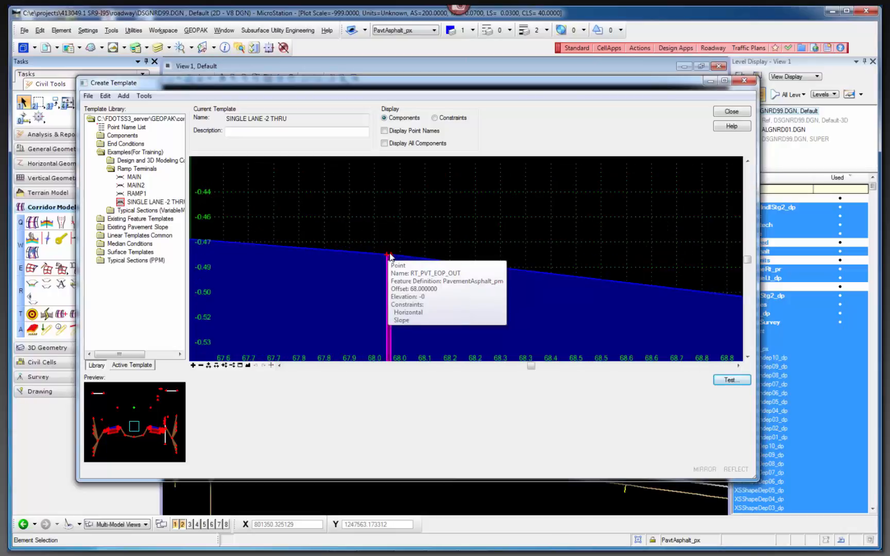
scroll(386, 256, "up", 1)
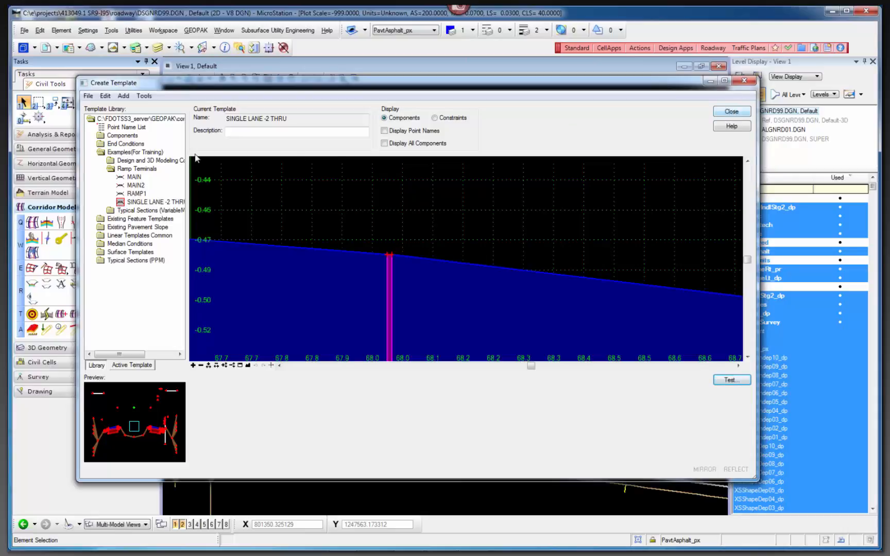
Display the MAIN2 template and examine the narrow component at the outer edge of its right mainline pavement.
left_click(139, 187)
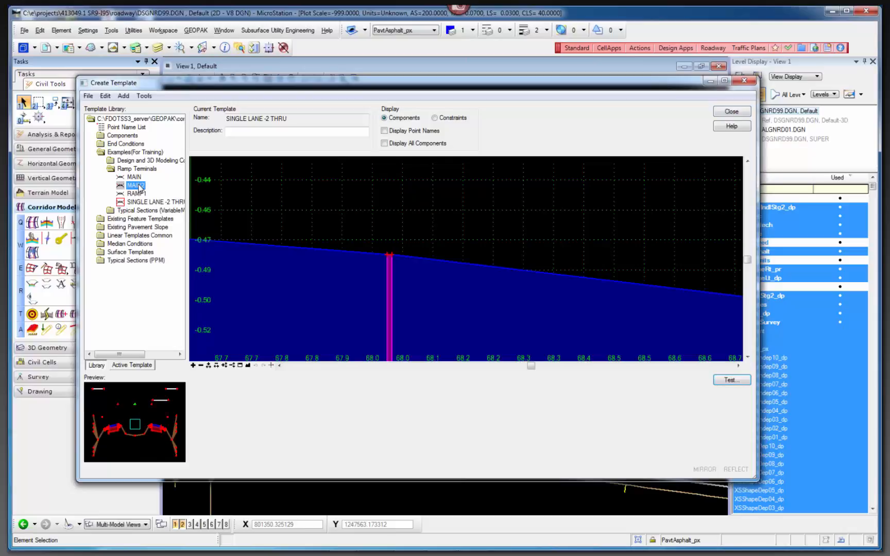
double_click(136, 185)
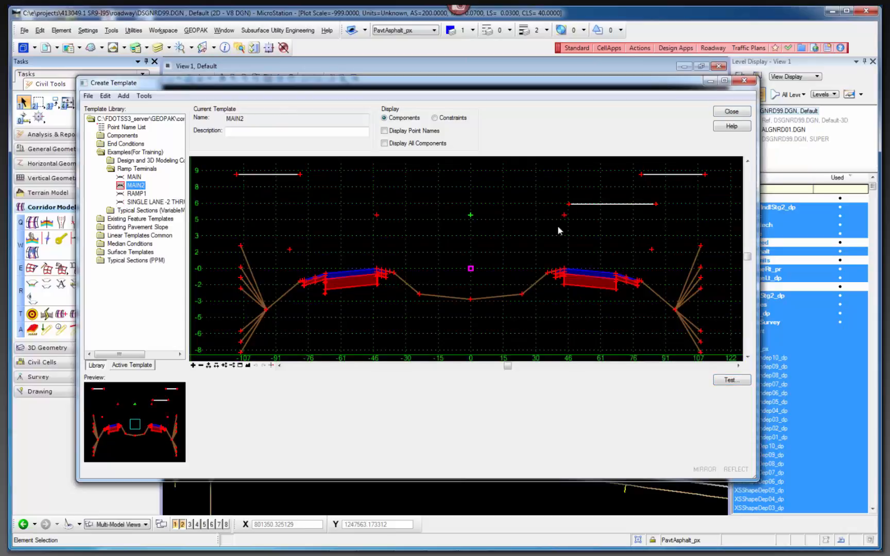
scroll(656, 276, "up", 2)
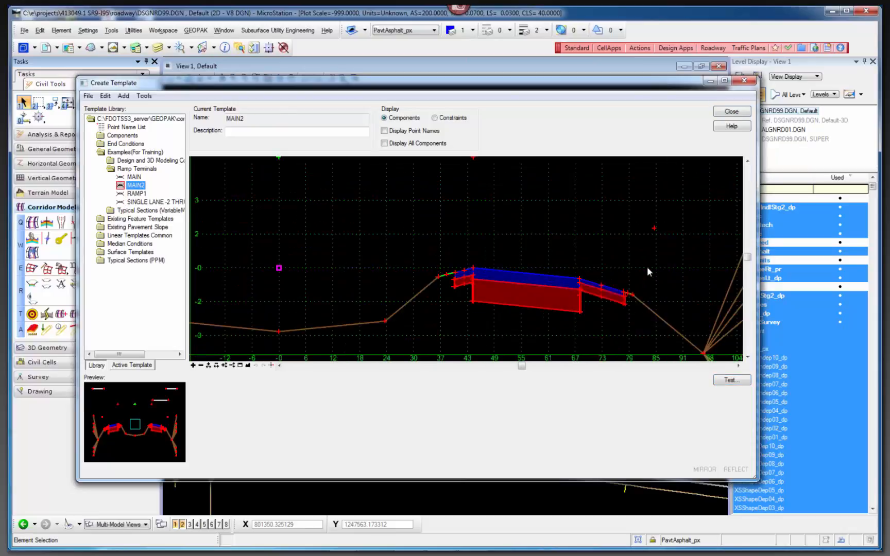
scroll(582, 269, "up", 6)
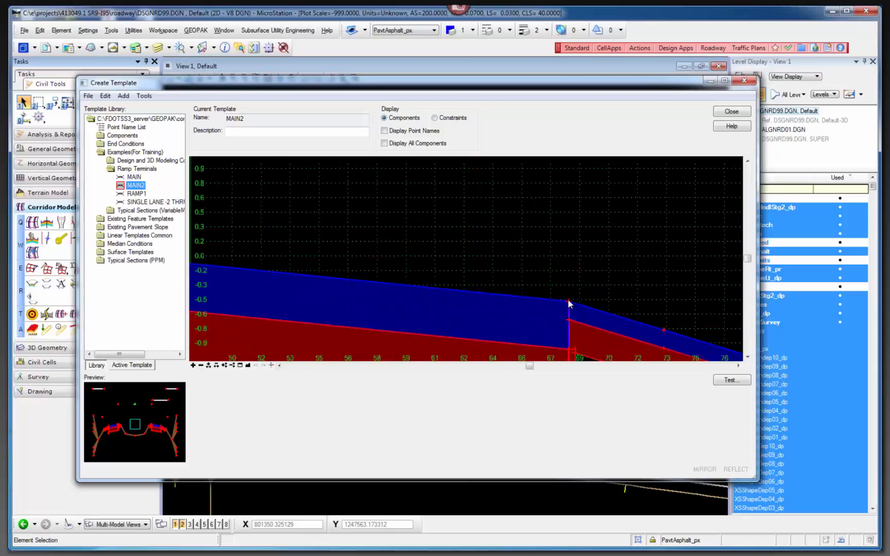
scroll(569, 308, "up", 8)
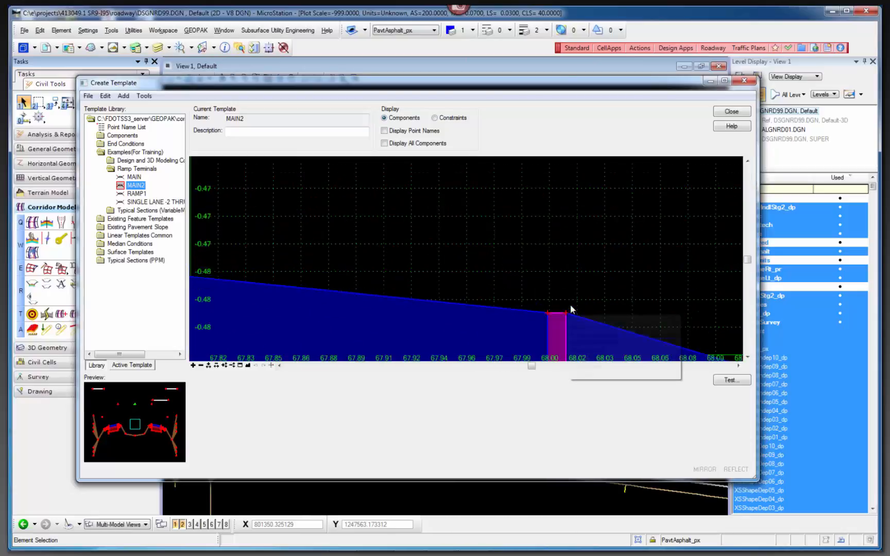
mouse_move(566, 318)
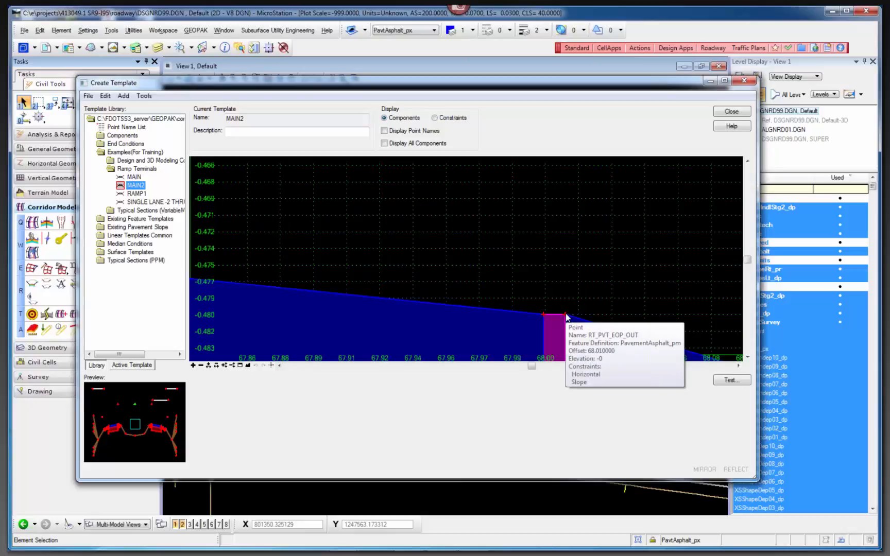
Review MAIN2's RT_PVT_EOP_OUT point properties, including its slope value, EOP_RampGoreSlope label and PavementAsphalt(EOPA) horizontal feature constraint.
double_click(566, 316)
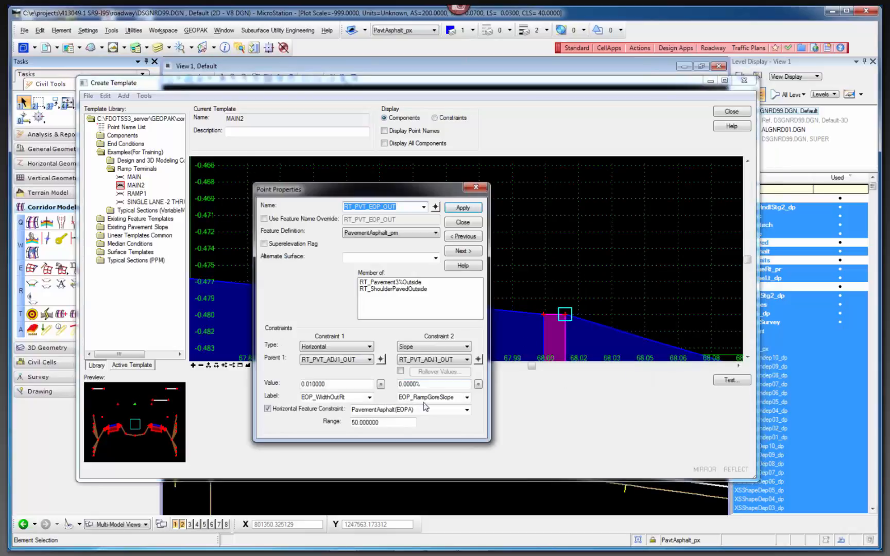
left_click(384, 410)
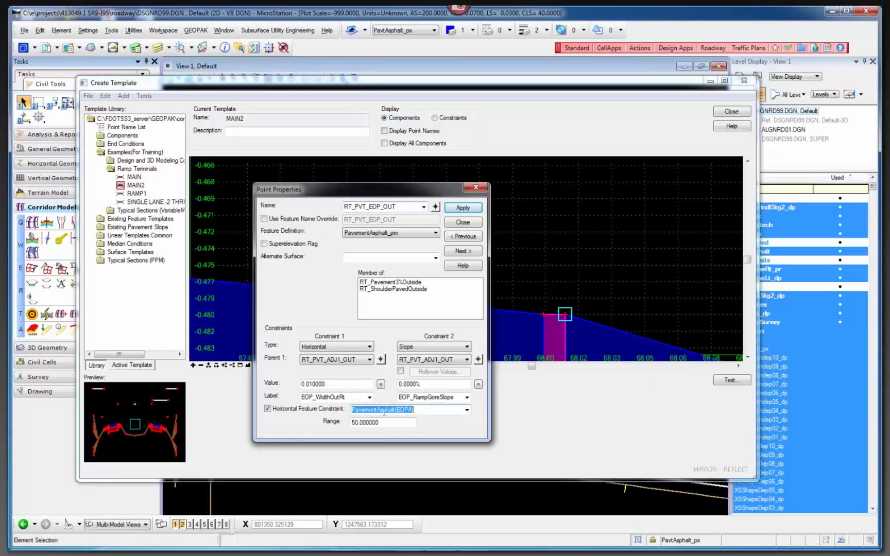
left_click(465, 397)
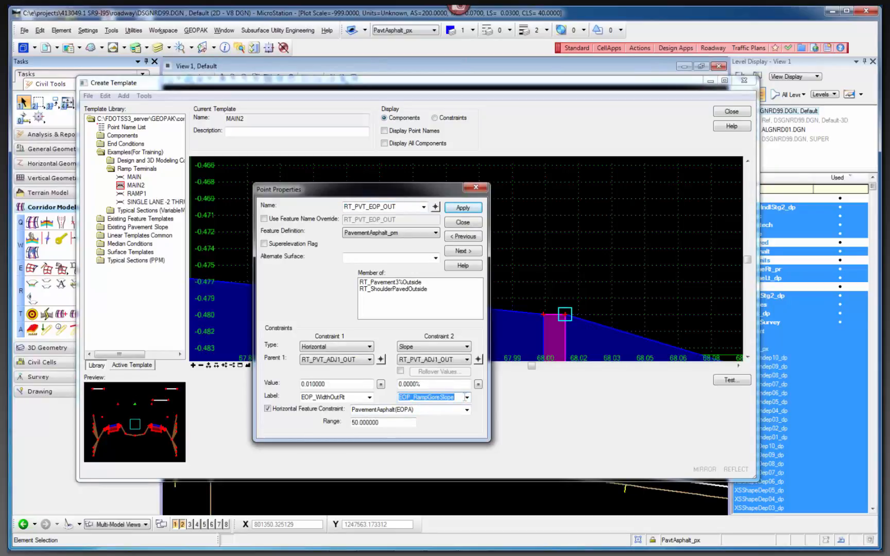
left_click_drag(432, 384, 397, 384)
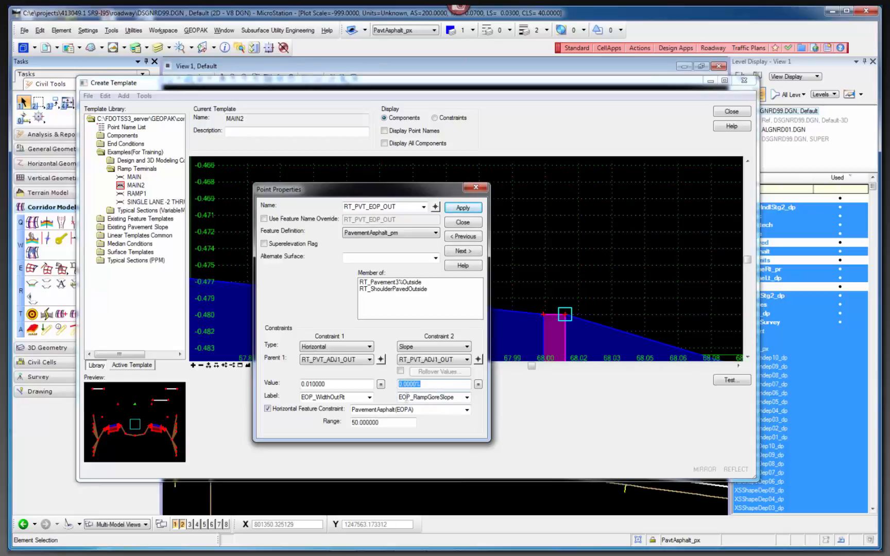
left_click(420, 409)
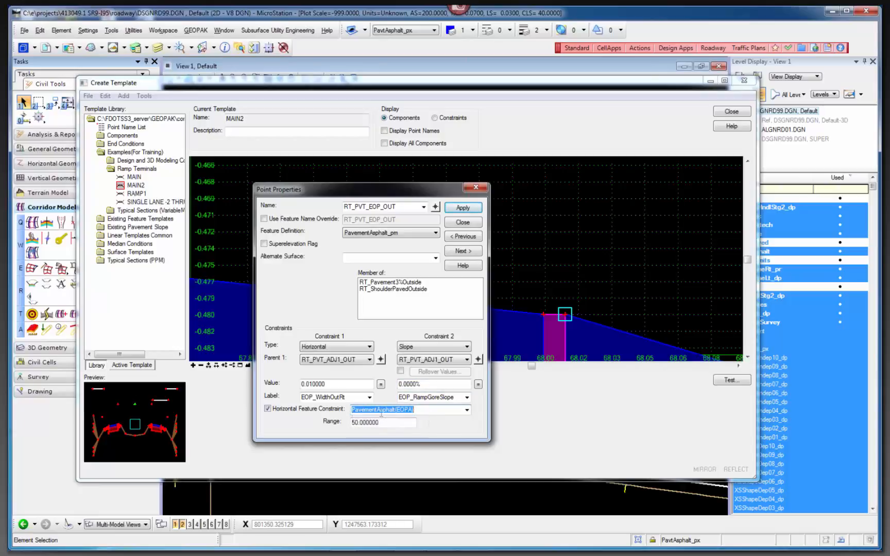
left_click(468, 226)
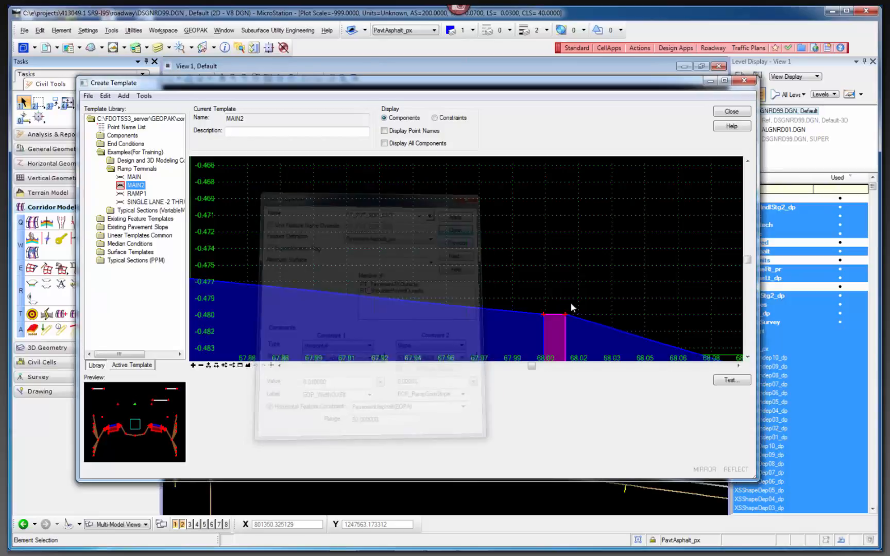
Test the point controls of RT_PVT_EOP_OUT by widening and narrowing the component at the pavement edge, and end the test.
right_click(566, 313)
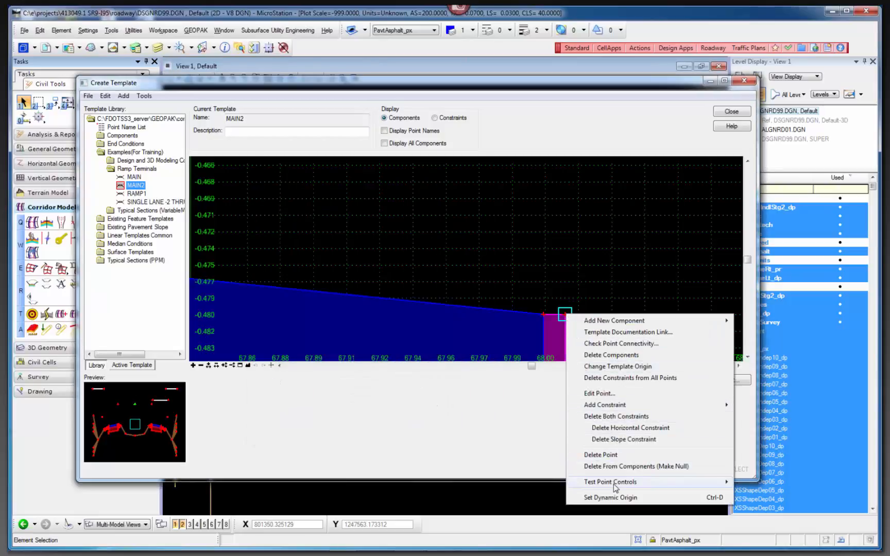
mouse_move(616, 482)
left_click(767, 493)
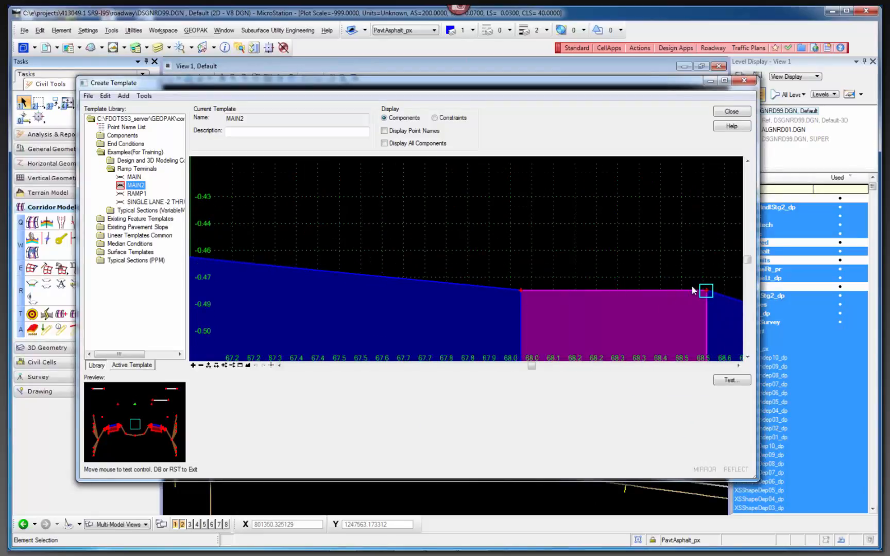
left_click(520, 297)
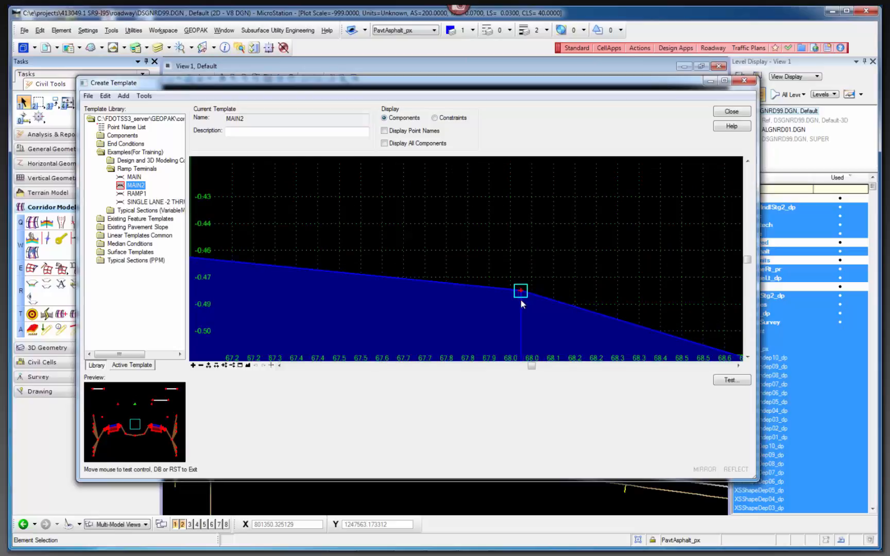
scroll(520, 296, "down", 3)
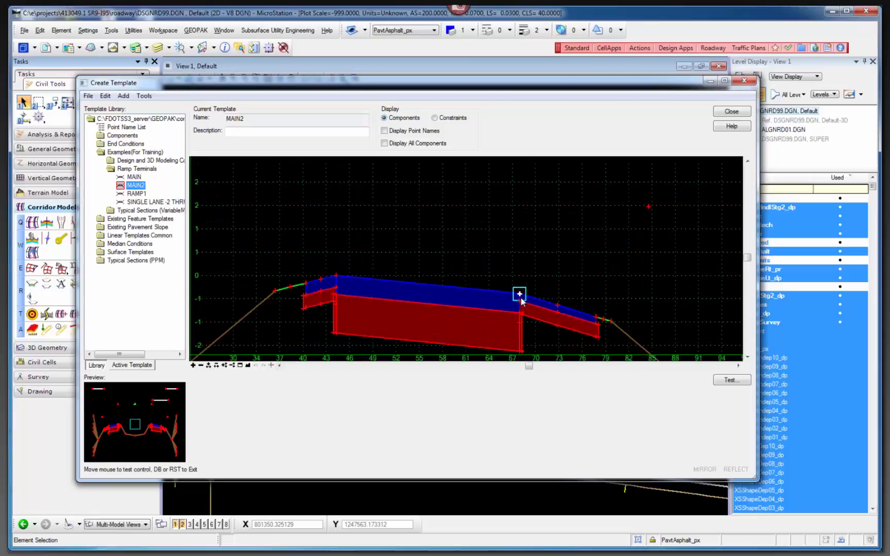
left_click(558, 320)
Identify the SEARCH_SHLD component above the right pavement, test MAIN2's end conditions against the ShoulderPaved(PSHLDR) target, and close the test.
scroll(547, 328, "down", 2)
scroll(546, 327, "down", 2)
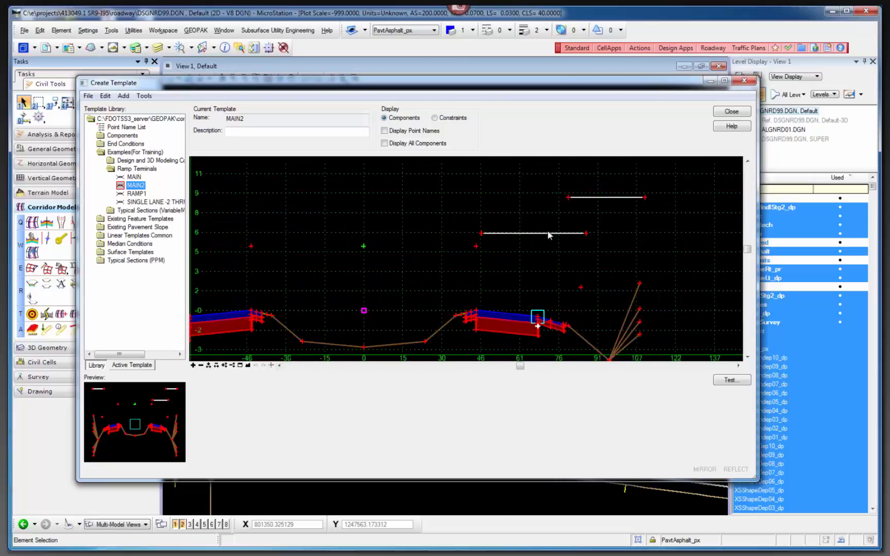
mouse_move(547, 236)
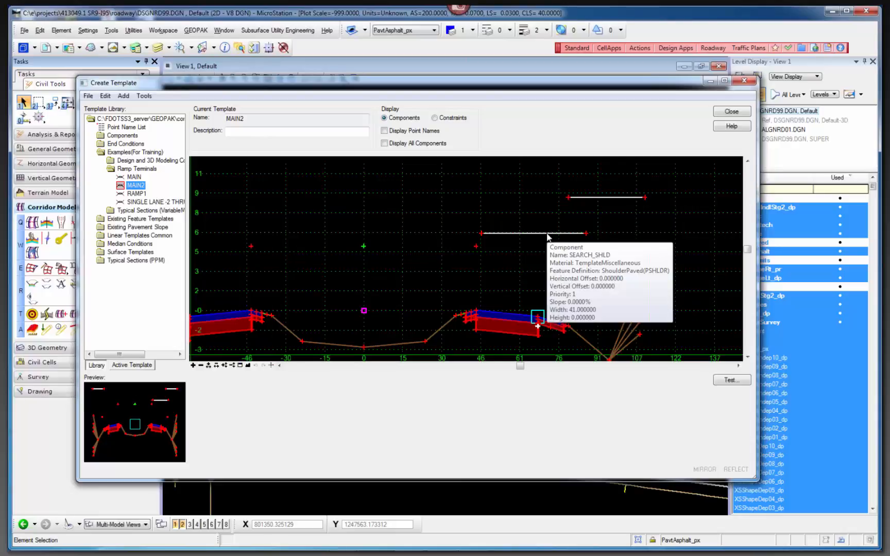
left_click(737, 381)
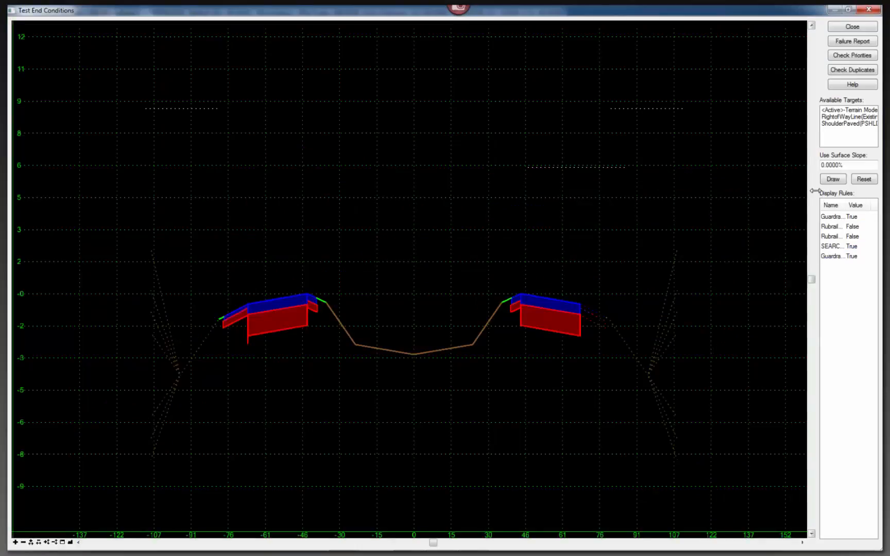
left_click(847, 124)
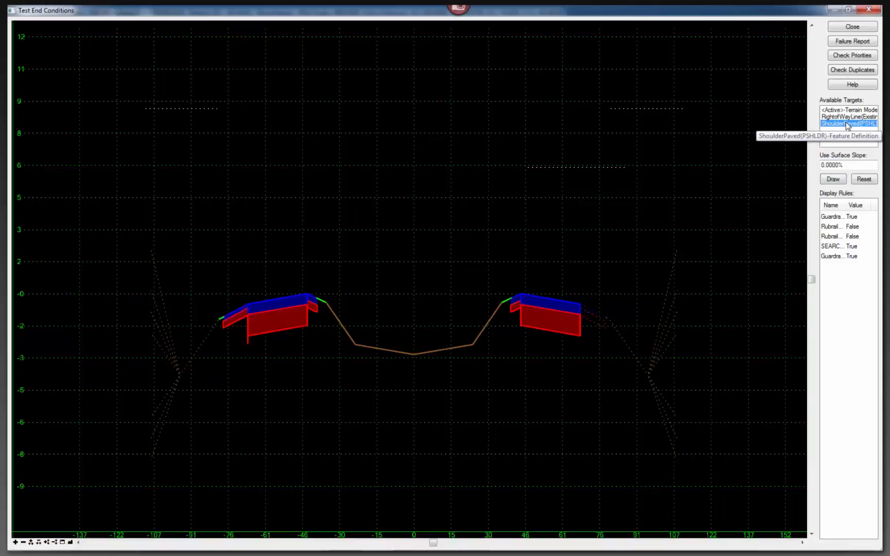
left_click(833, 179)
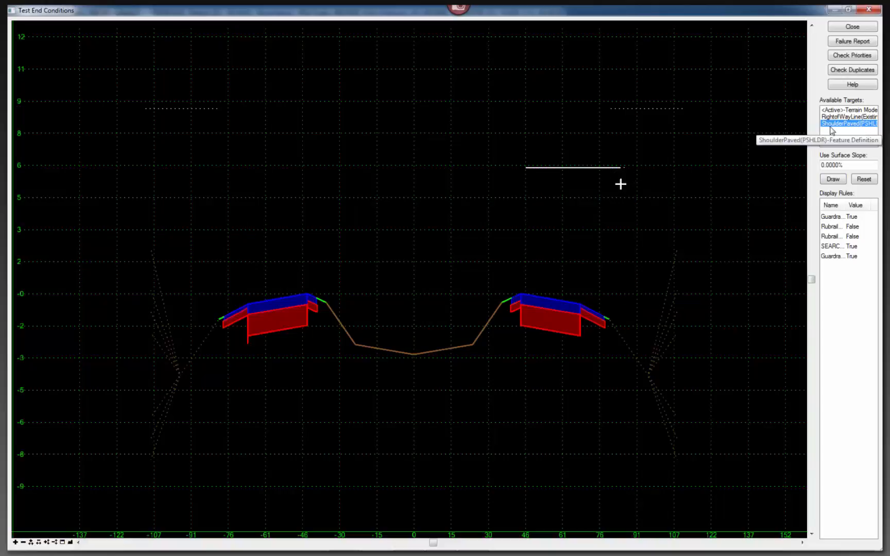
left_click(833, 179)
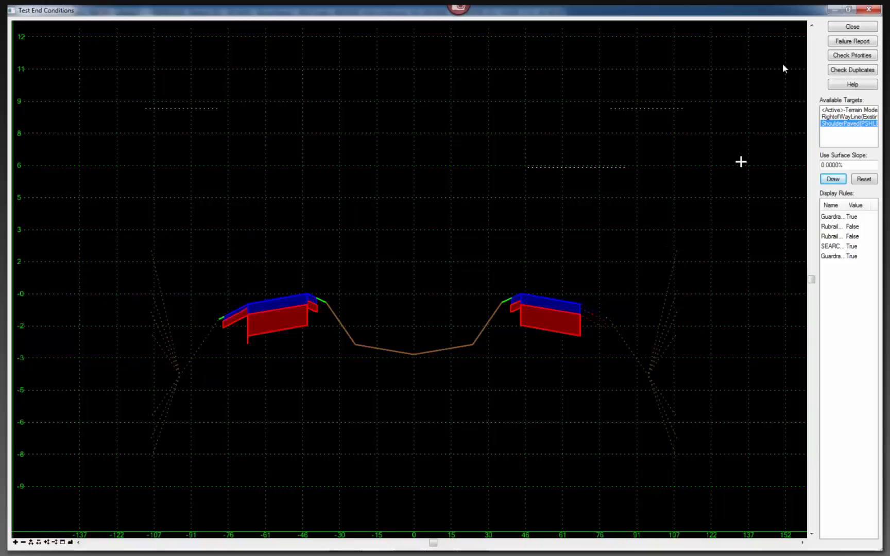
left_click(852, 26)
right_click(575, 248)
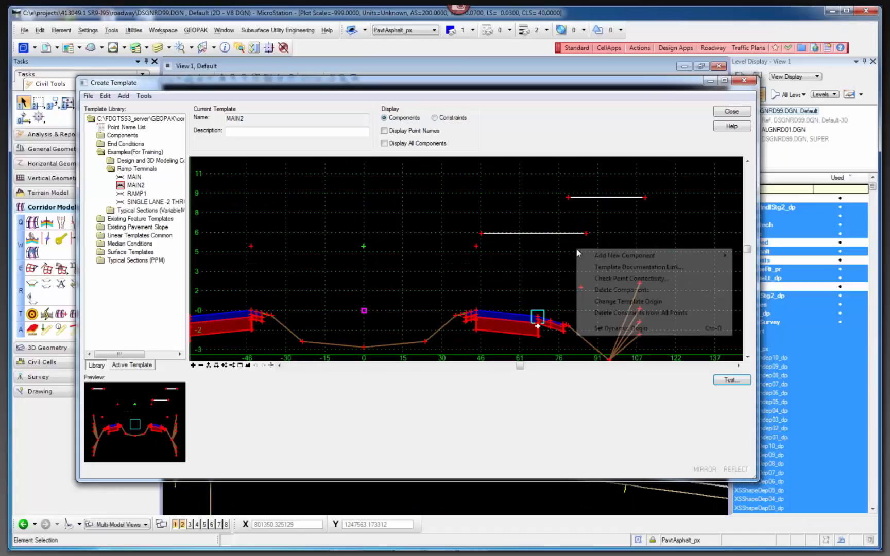
Close the template editor and rotate the Default-3D view to right isometric.
left_click(447, 246)
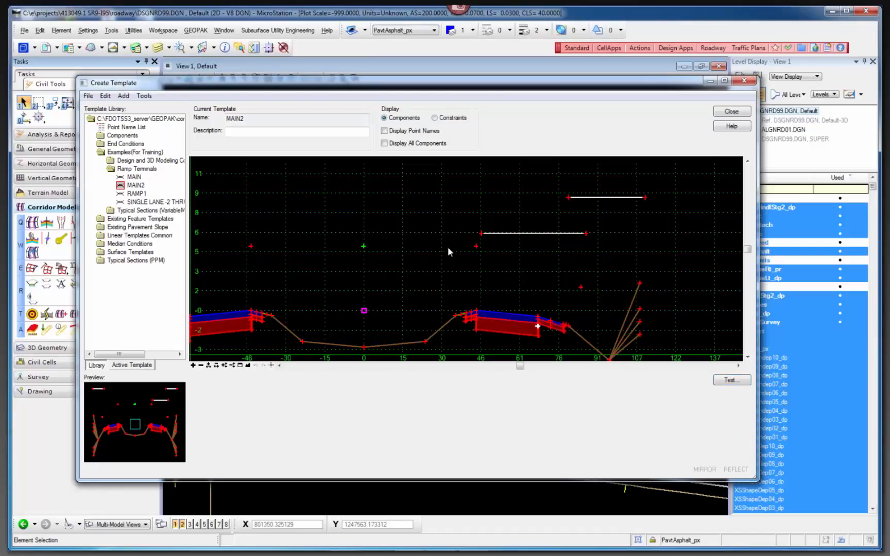
left_click(730, 112)
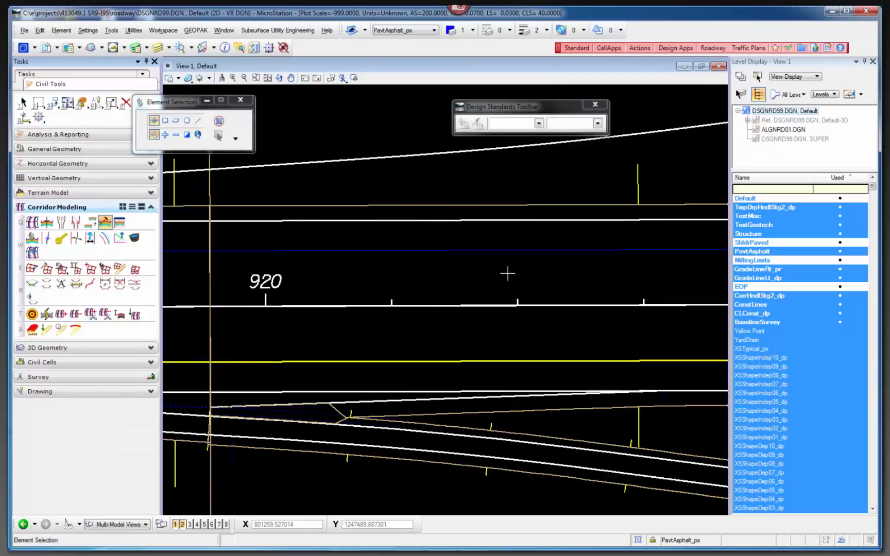
left_click(484, 312)
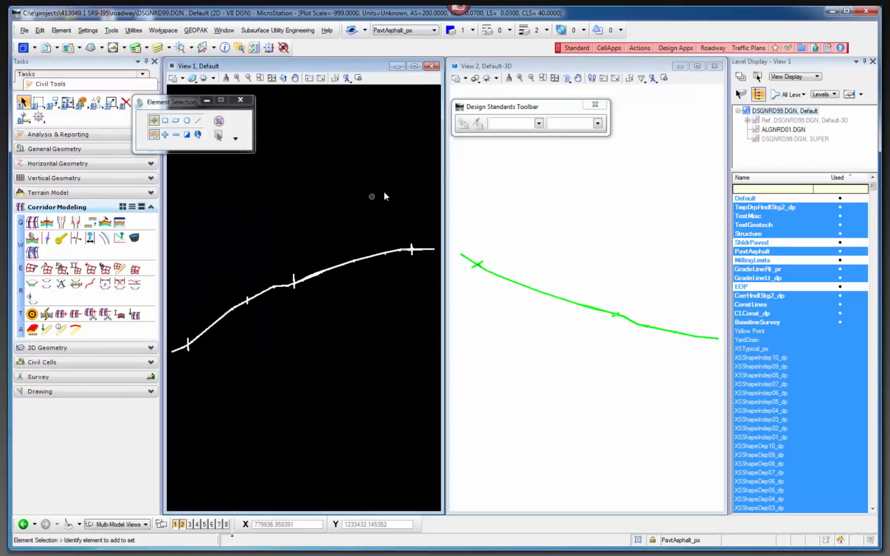
left_click(566, 78)
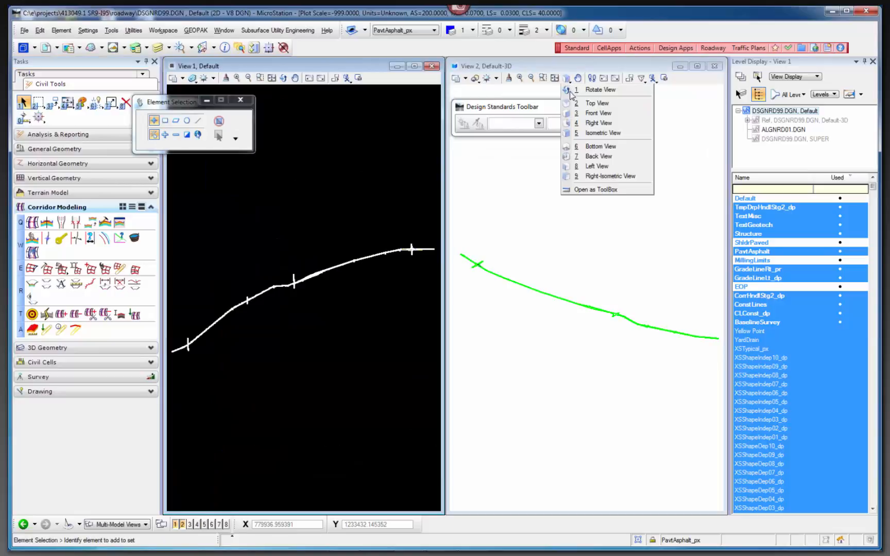
left_click(601, 178)
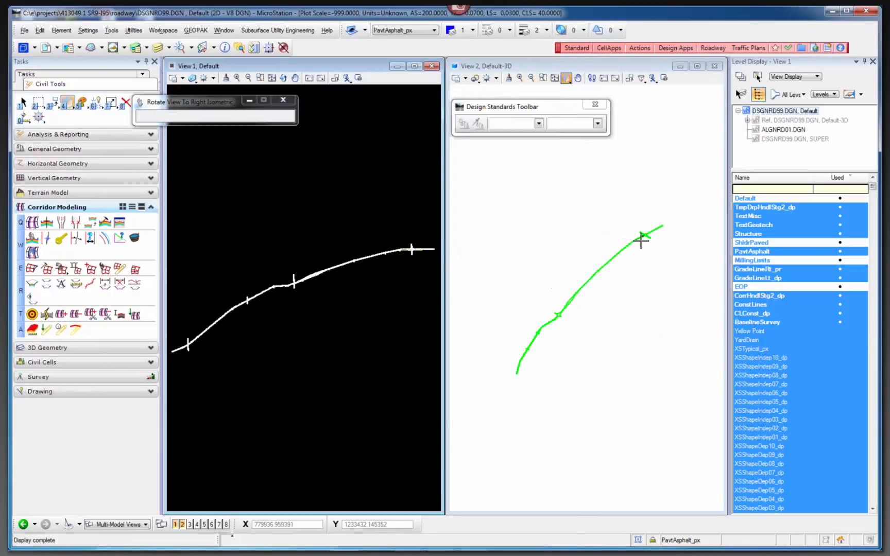
scroll(638, 237, "up", 5)
scroll(510, 234, "down", 3)
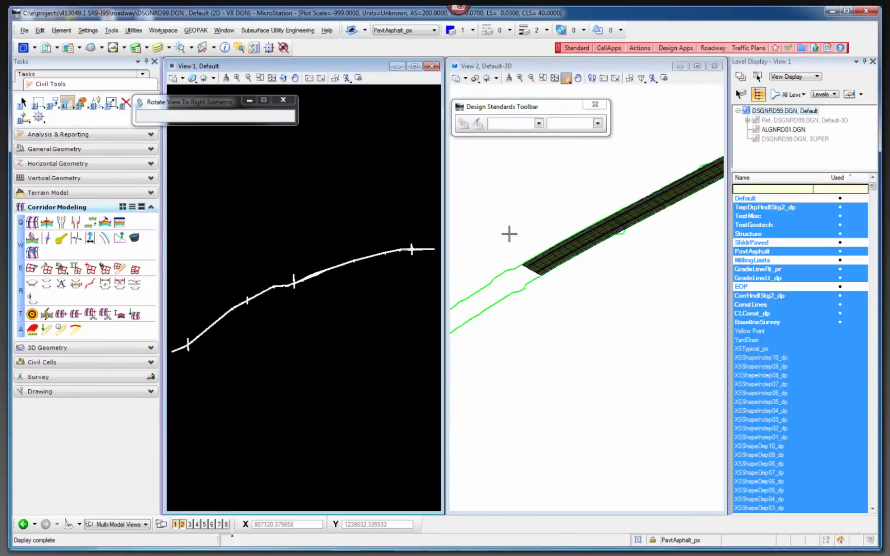
Maximize the 3D view and examine the corridor model where the ramp terminal pavement begins along the mainline's outer edge.
left_click(697, 67)
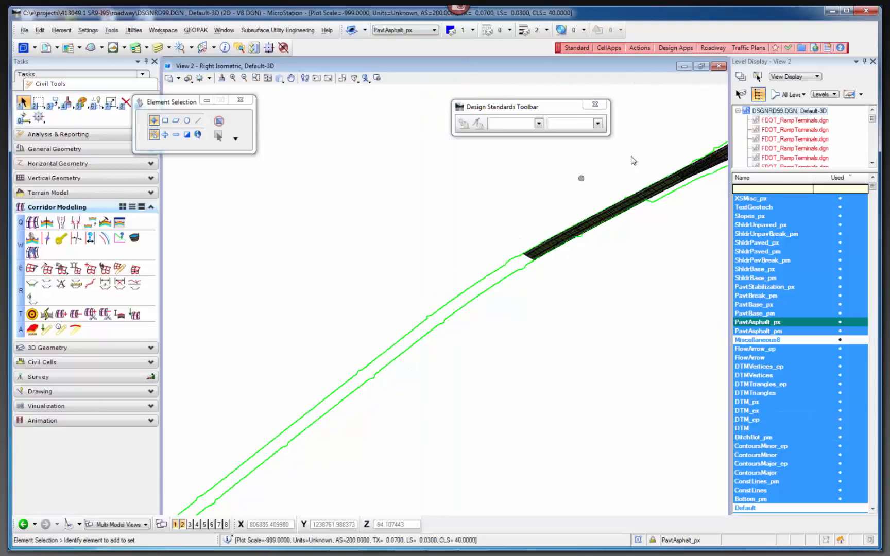
middle_click_drag(631, 159, 450, 300)
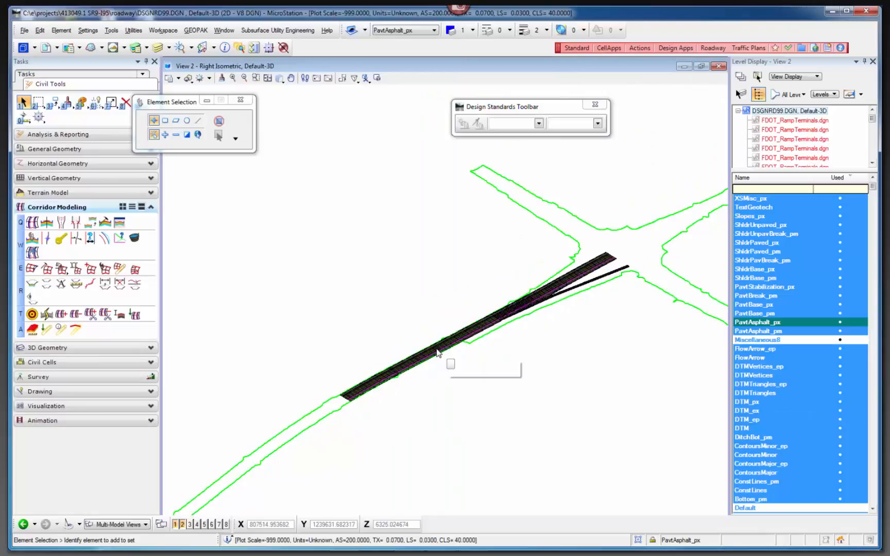
middle_click_drag(438, 353, 516, 288, "shift")
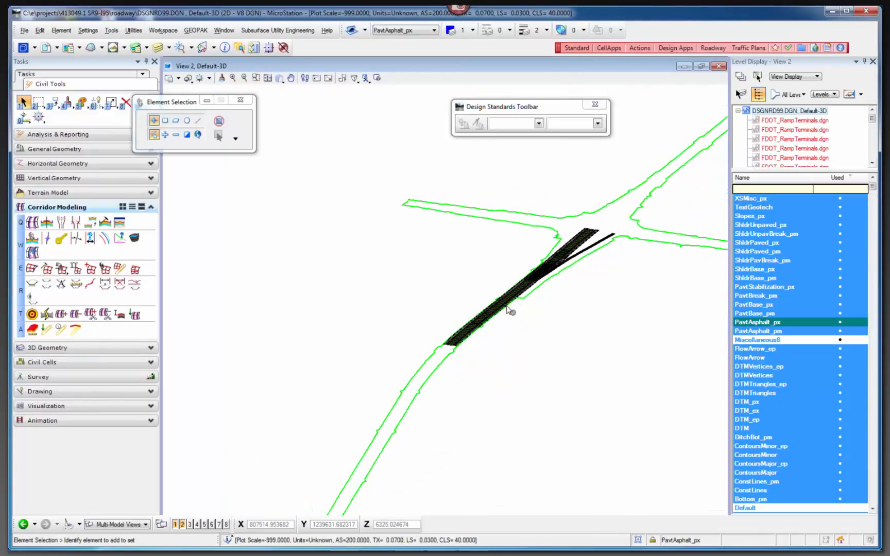
scroll(516, 285, "up", 5)
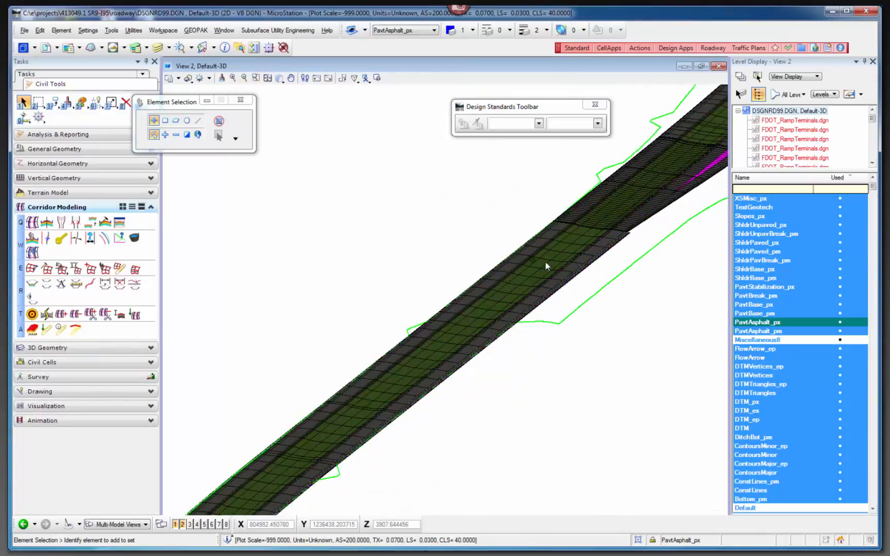
scroll(621, 222, "up", 4)
scroll(441, 254, "down", 4)
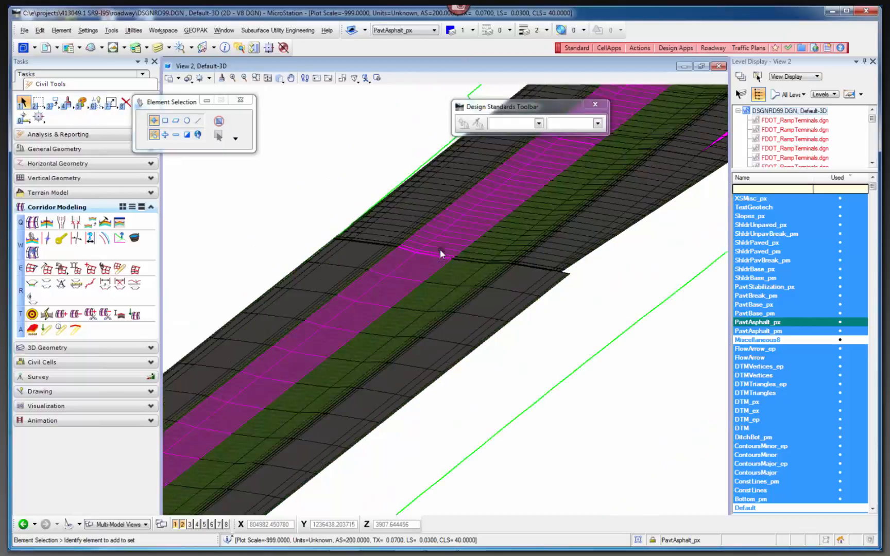
scroll(522, 253, "up", 4)
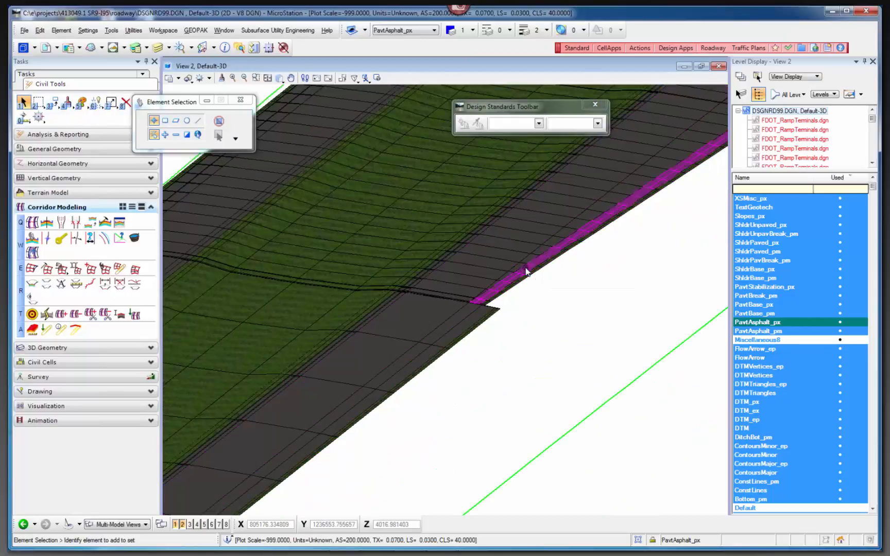
scroll(526, 269, "up", 2)
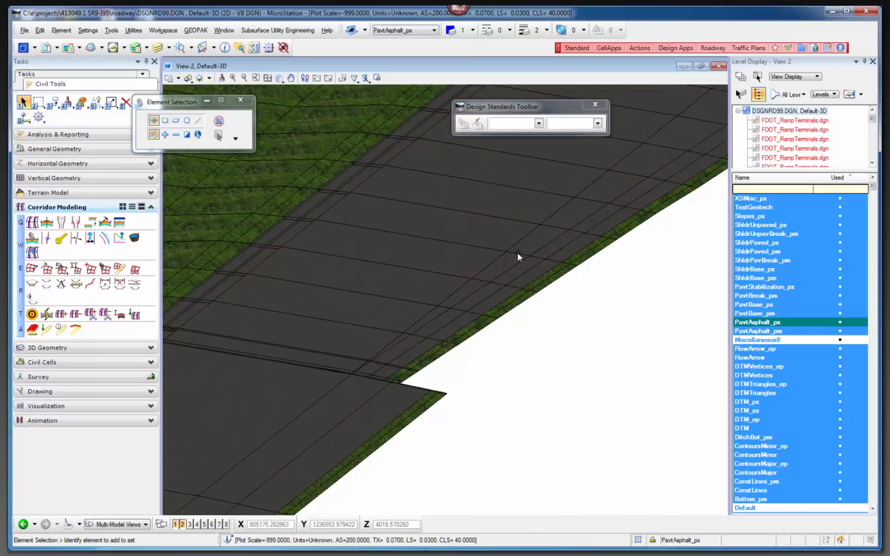
Select the LT_Ramp Pavement Base component and trace it along the widening ramp taper toward the gore.
left_click(517, 261)
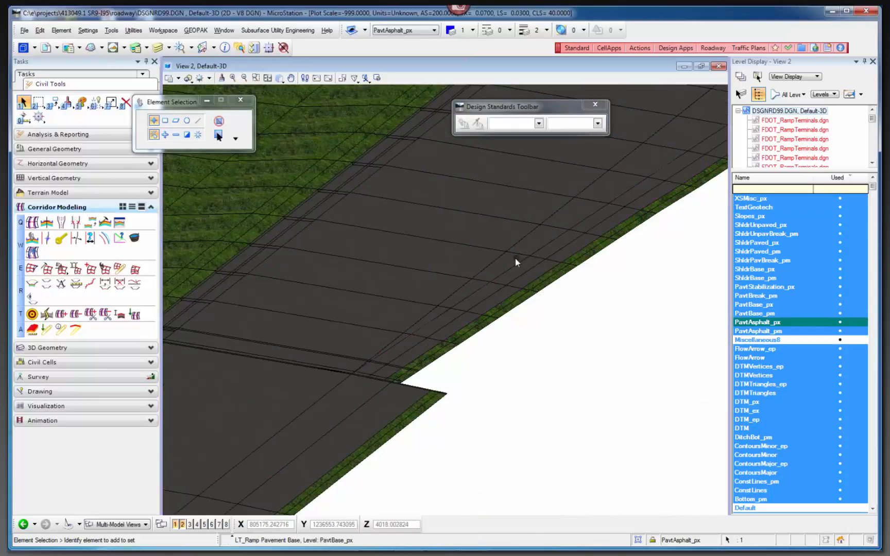
scroll(519, 256, "down", 2)
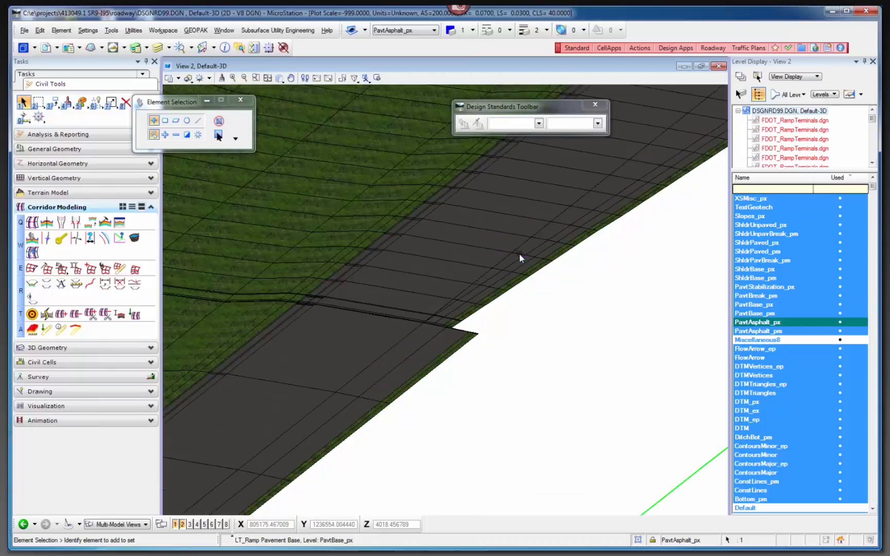
middle_click_drag(581, 212, 333, 409)
middle_click_drag(540, 221, 390, 336)
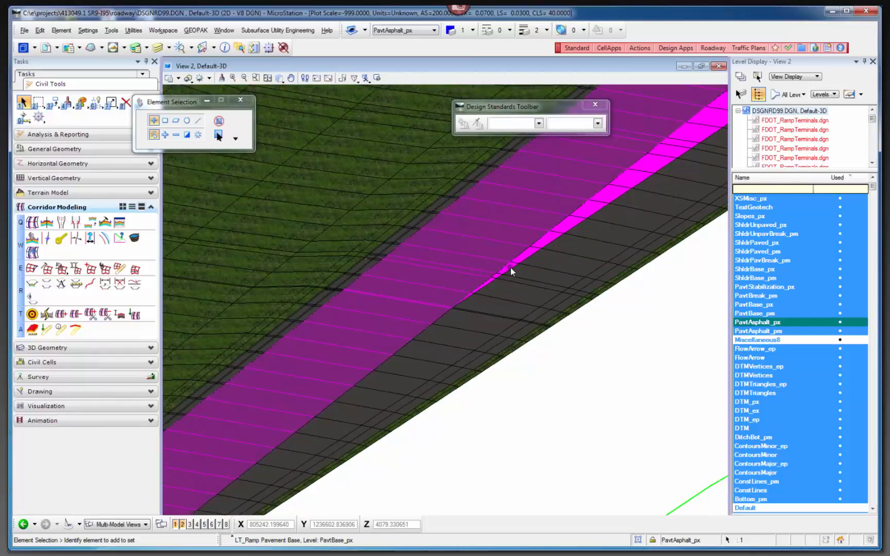
scroll(455, 304, "down", 3)
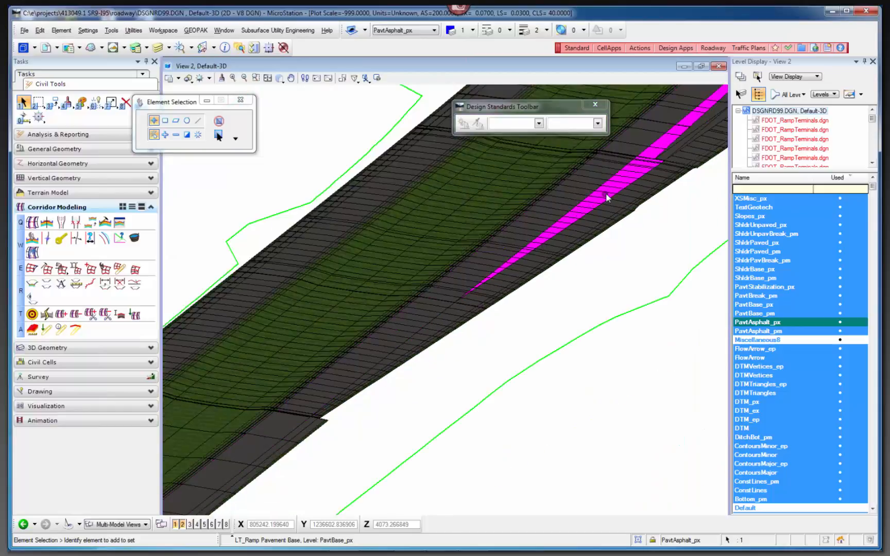
scroll(610, 196, "up", 2)
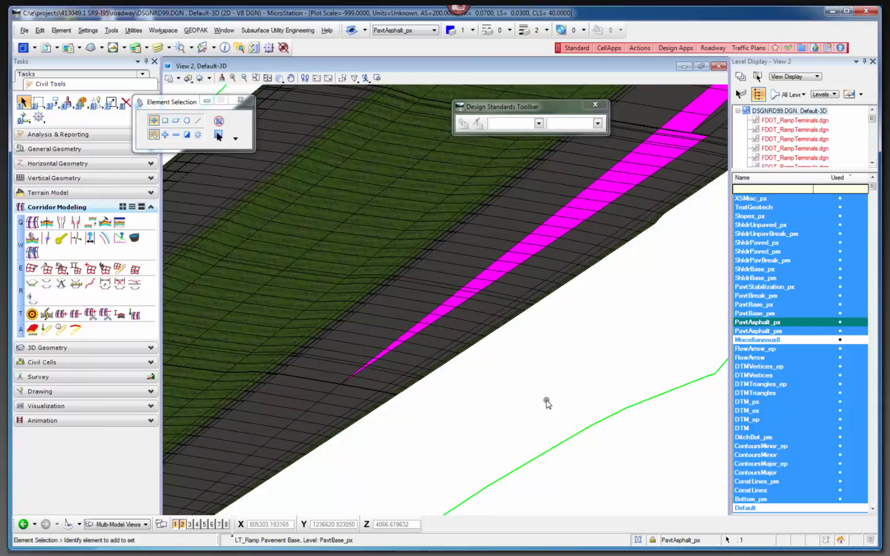
scroll(547, 403, "down", 1)
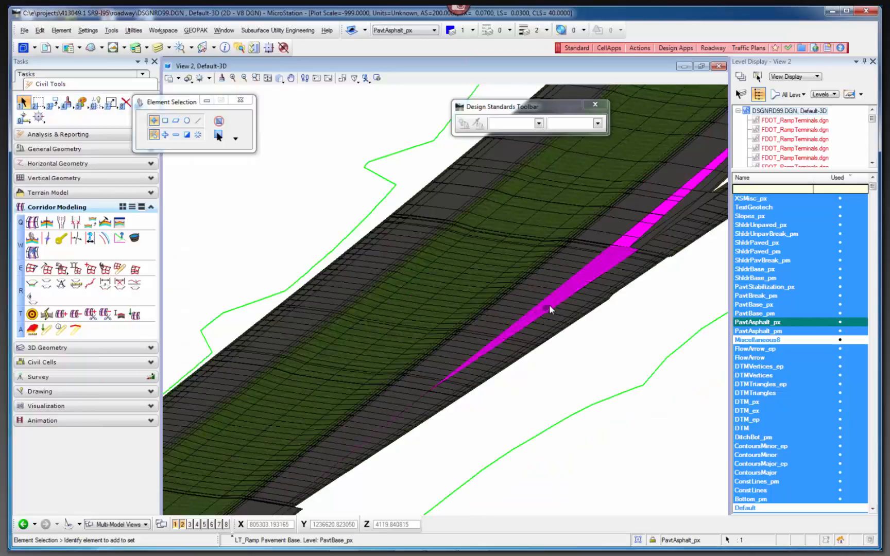
scroll(615, 258, "up", 2)
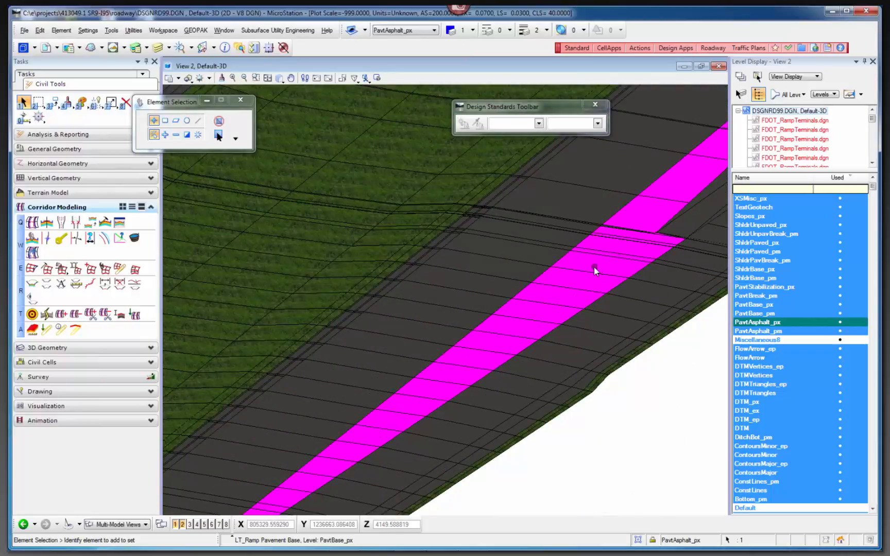
scroll(596, 268, "down", 1)
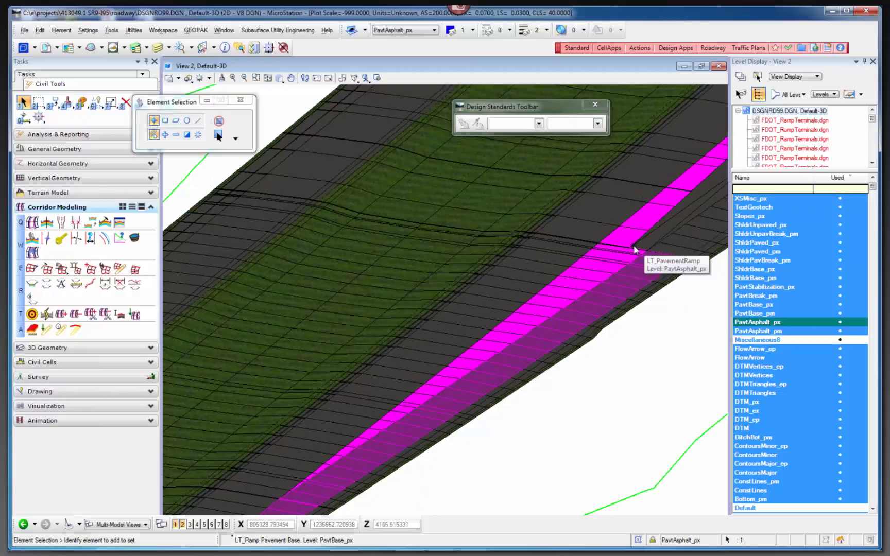
Restore the side-by-side plan and 3D views and open the corridor objects of corridor BLI-95 from the plan view.
left_click_drag(160, 231, 447, 232)
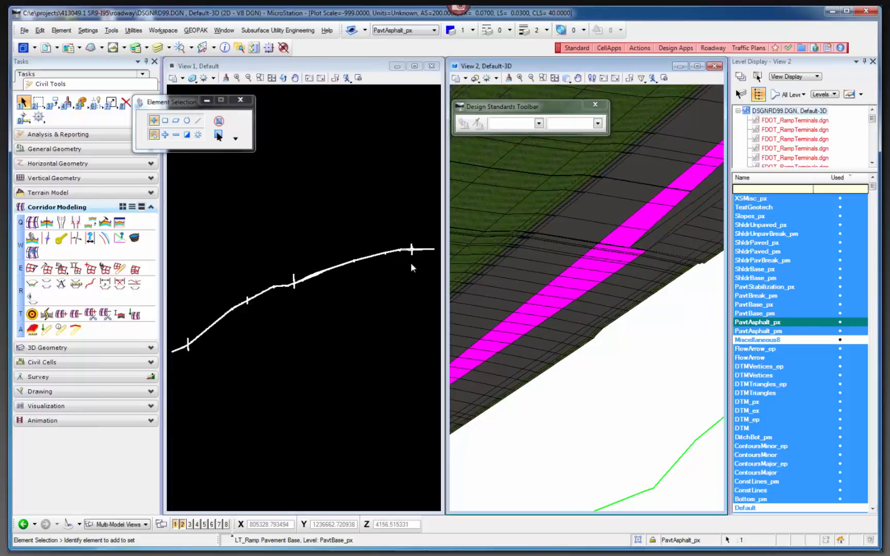
scroll(281, 289, "up", 2)
scroll(309, 276, "down", 4)
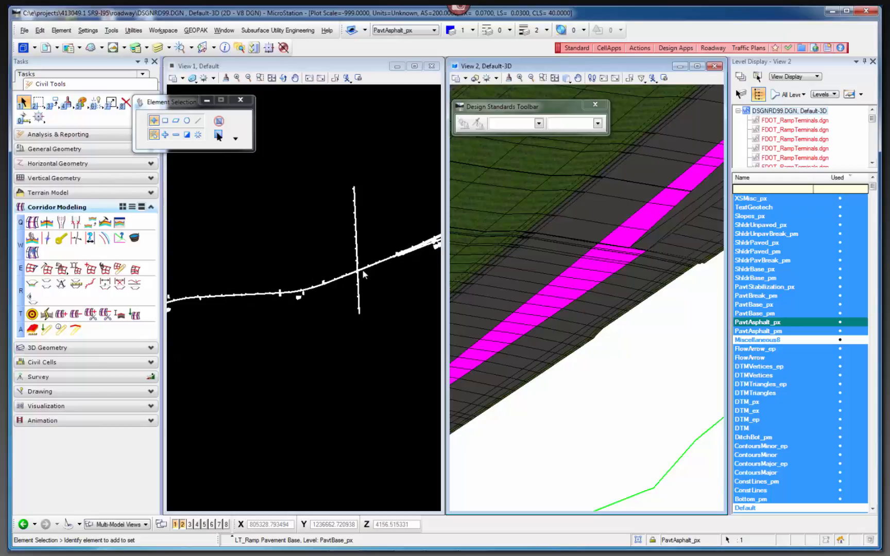
scroll(368, 274, "down", 4)
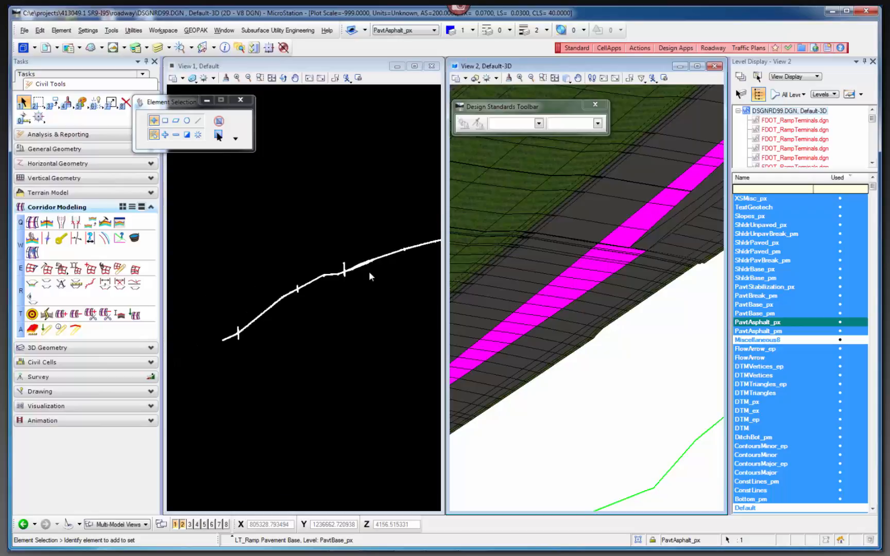
scroll(428, 256, "up", 8)
scroll(406, 267, "up", 4)
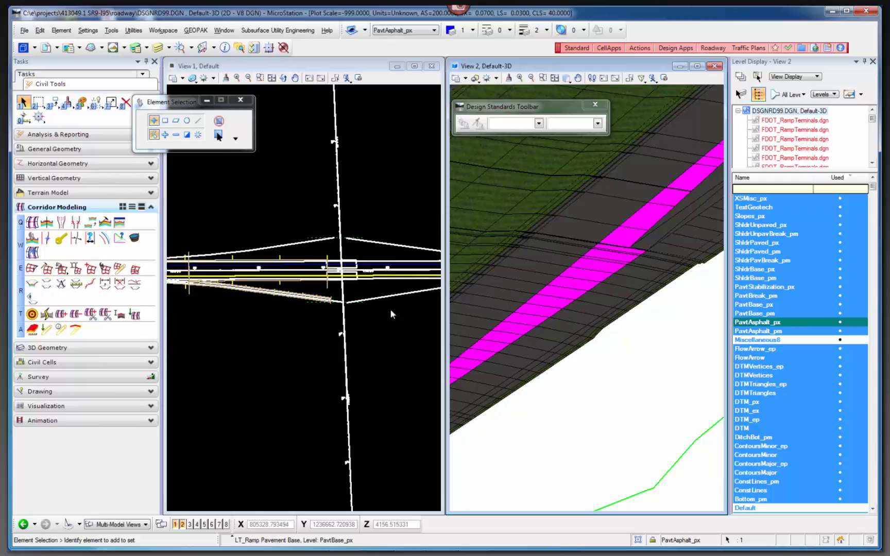
middle_click_drag(245, 297, 345, 302)
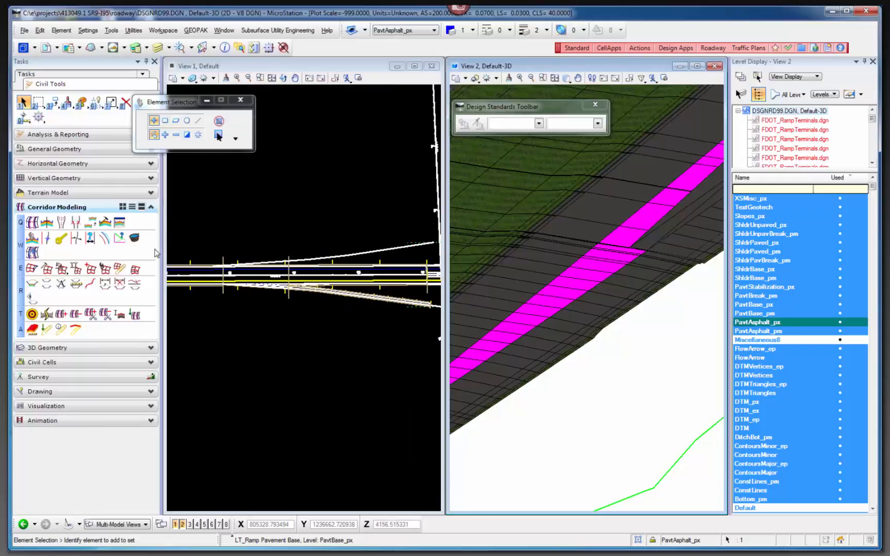
left_click(135, 239)
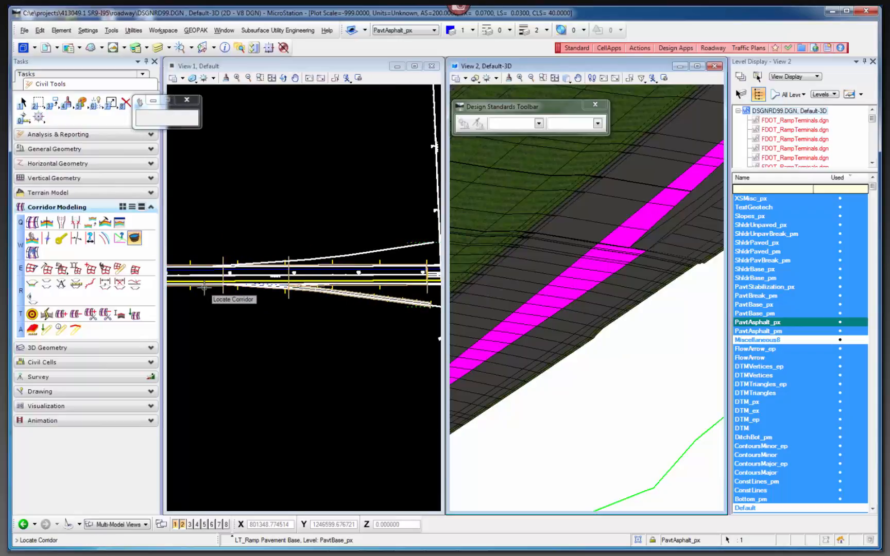
scroll(206, 289, "down", 2)
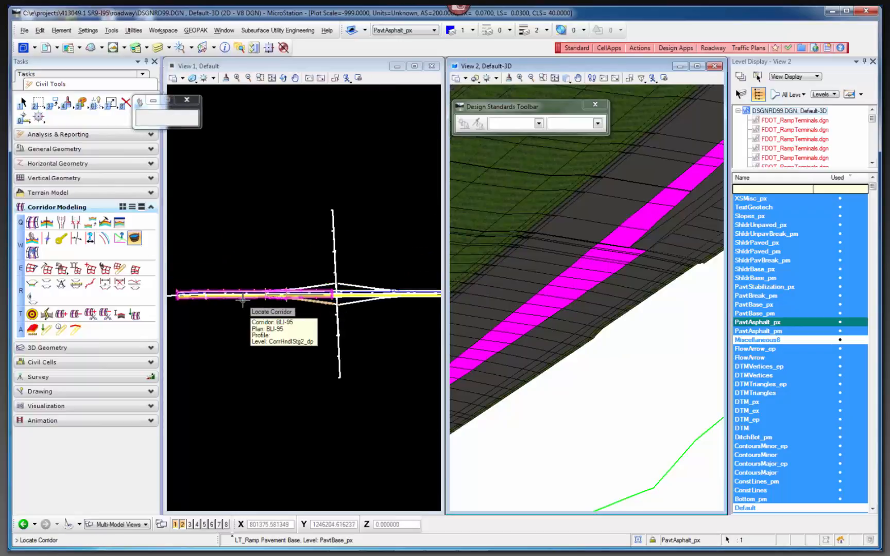
left_click(242, 300)
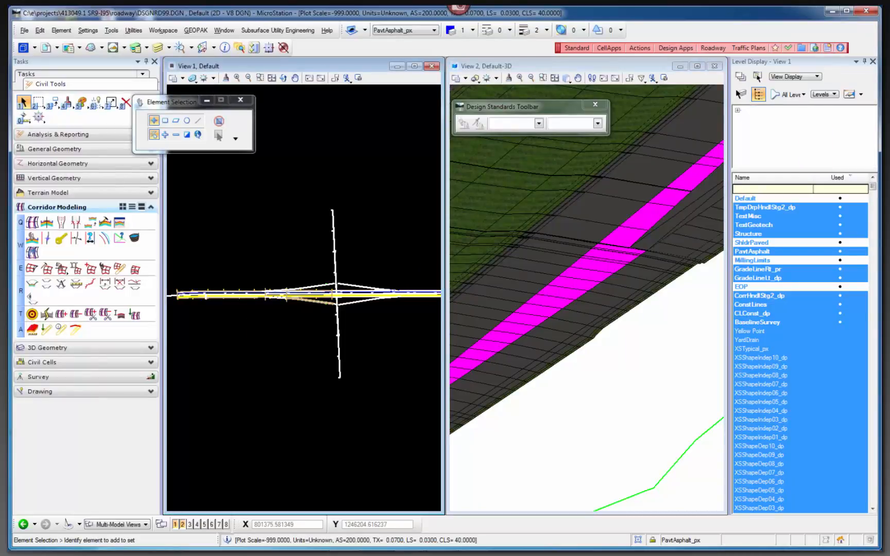
Bring the Corridor Objects dialog fully into view and widen the Template Name column to review BLI-95's template drops.
left_click_drag(889, 157, 395, 159)
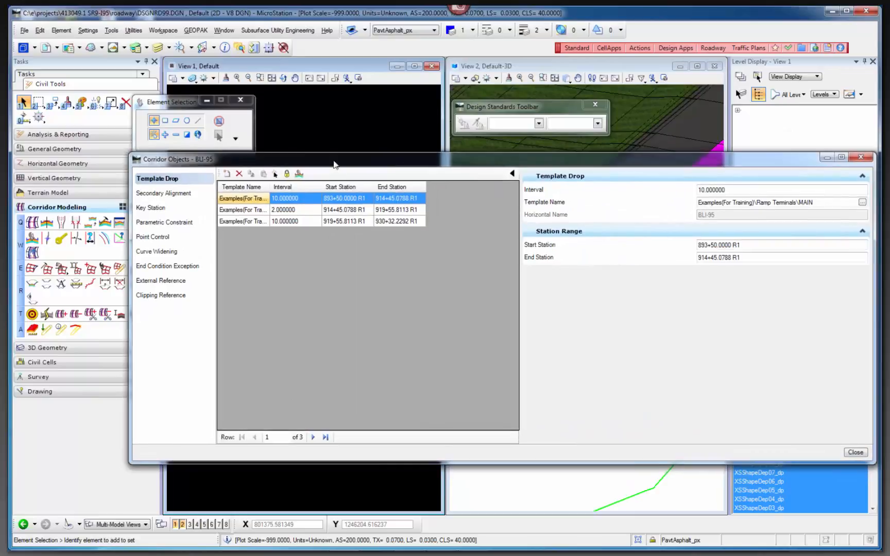
left_click_drag(335, 165, 261, 168)
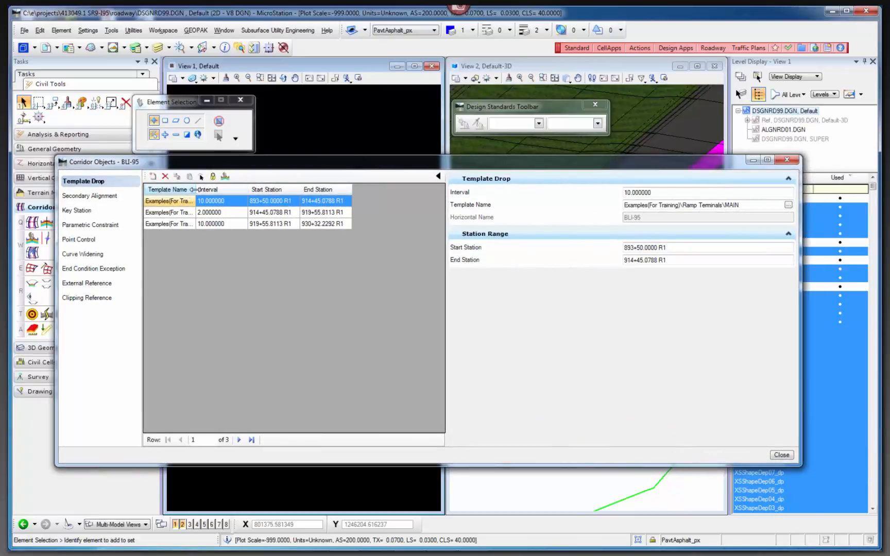
left_click_drag(195, 189, 302, 201)
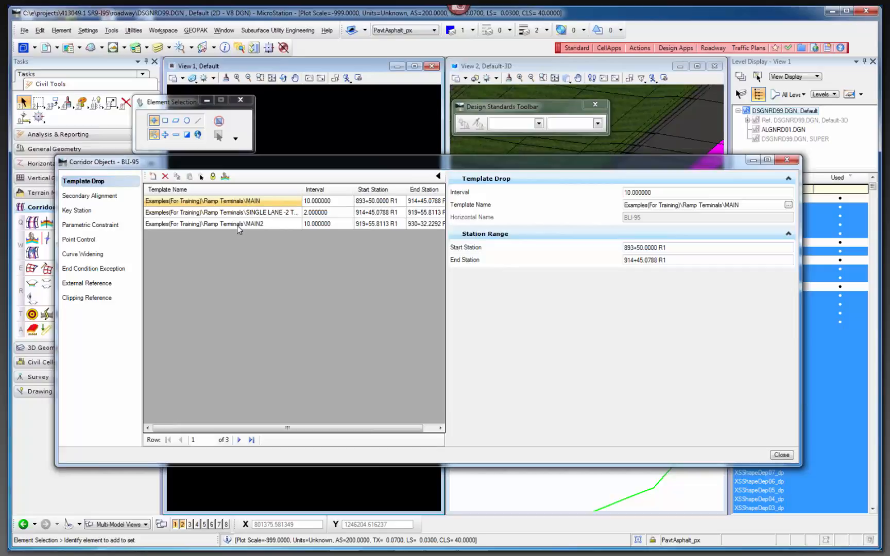
Review BLI-95's EOP_RampGoreSlope parametric constraint and its point controls, widening the point control list to include the Priority column.
left_click(88, 229)
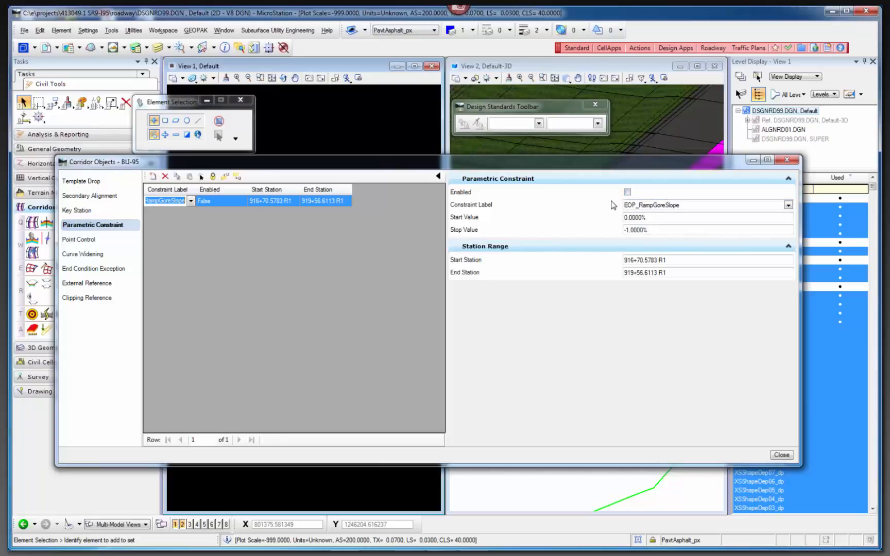
left_click(79, 240)
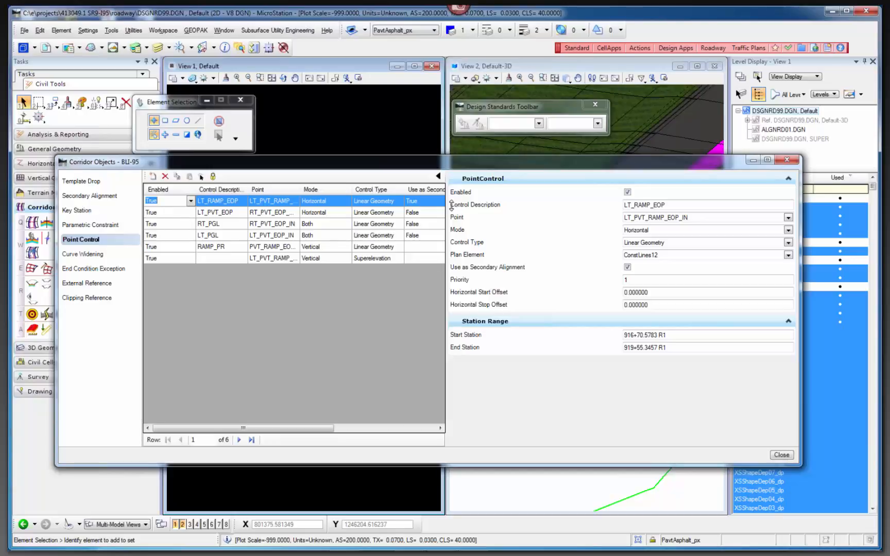
left_click_drag(445, 209, 503, 211)
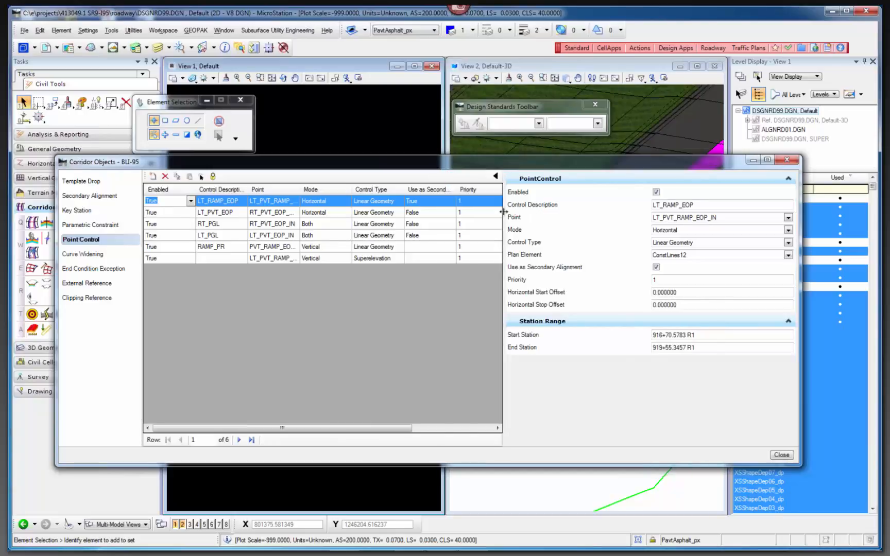
Review the RT_PGL and LT_PGL point controls, widening the Control Description and Point columns to show full names.
left_click(223, 225)
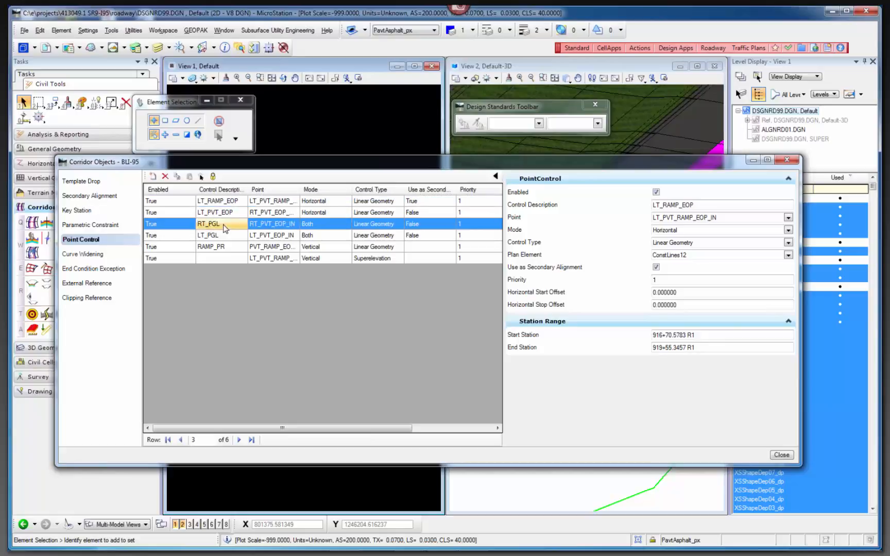
left_click(224, 235)
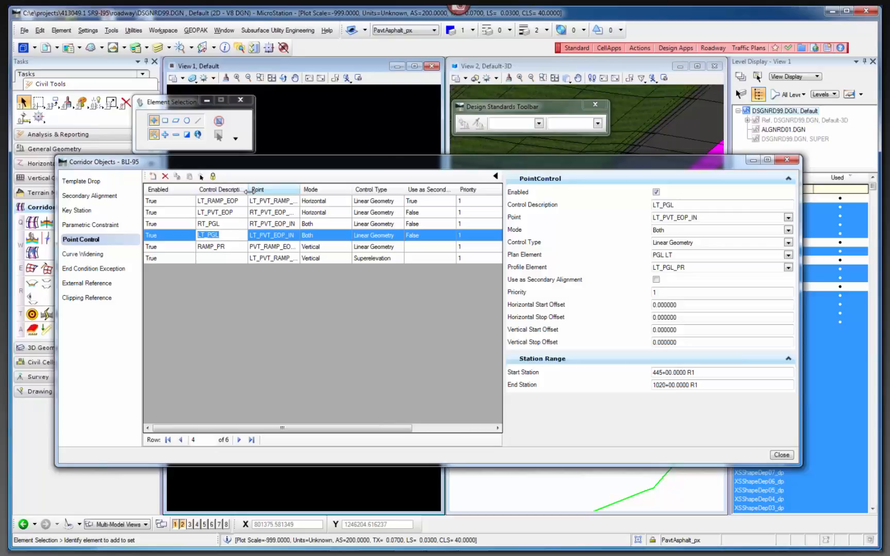
left_click_drag(248, 190, 294, 189)
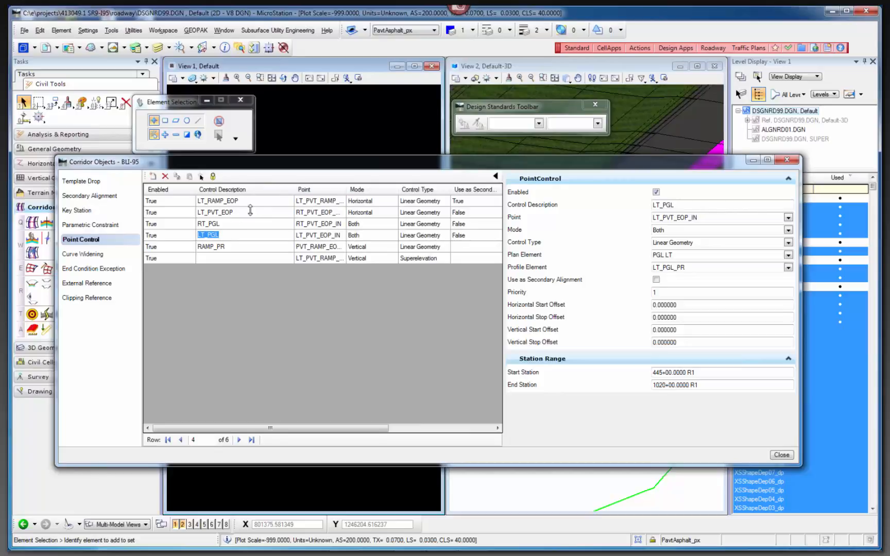
left_click_drag(346, 190, 364, 190)
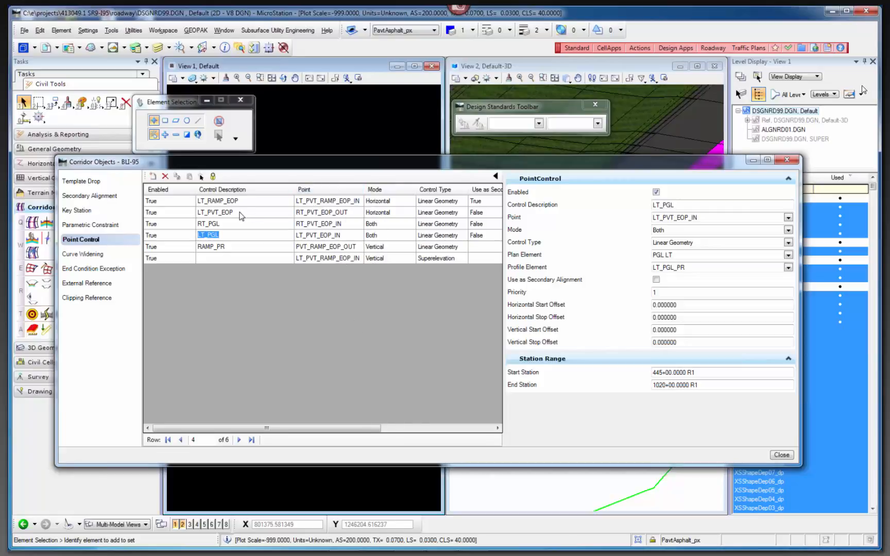
Move the Corridor Objects dialog clear of the plan view, examine the ramp edge lines and check BLI-95's external references.
left_click_drag(374, 163, 801, 276)
scroll(329, 260, "up", 4)
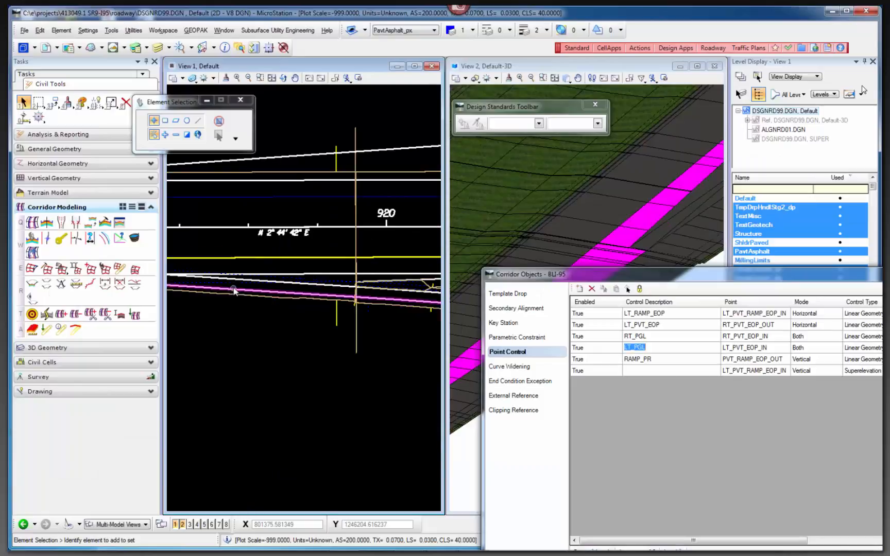
scroll(293, 327, "up", 4)
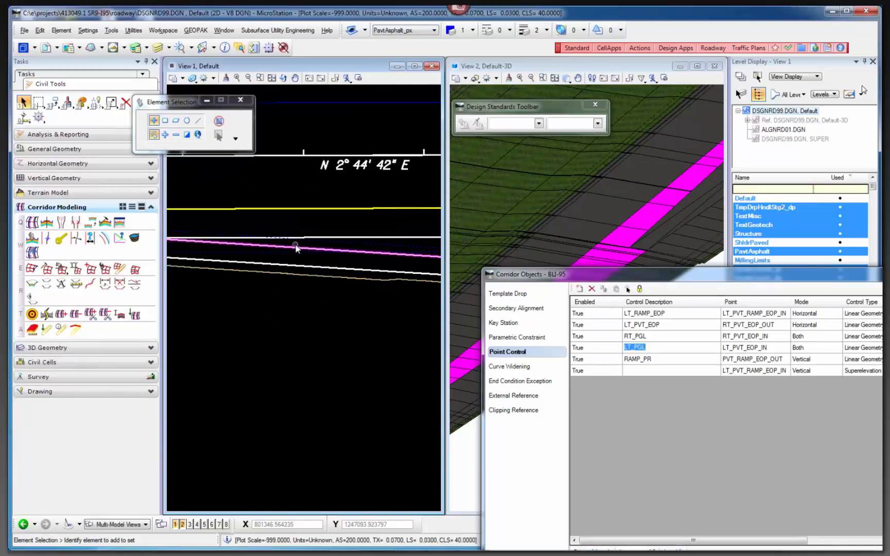
mouse_move(294, 248)
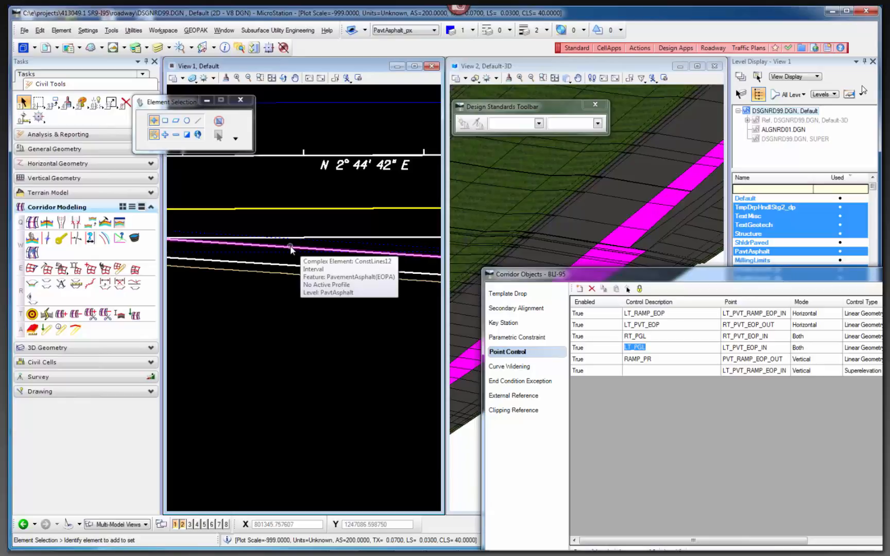
left_click(516, 397)
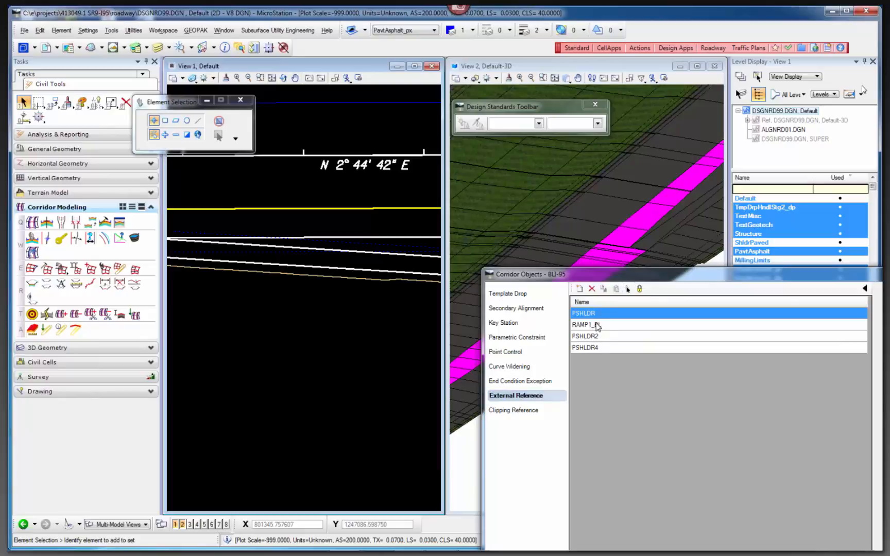
left_click(511, 355)
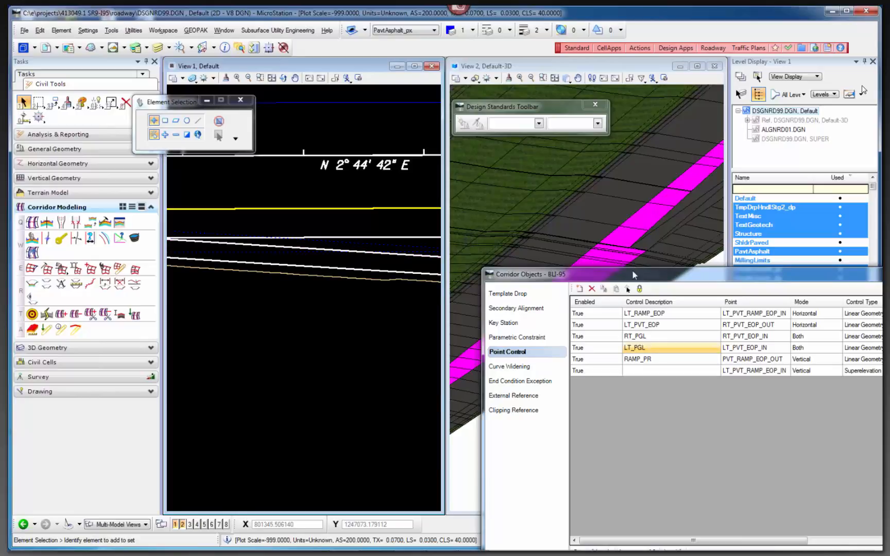
Uncover more of the 3D view and examine the ramp taper and gore edge-of-pavement lines near station 920 in plan.
left_click_drag(637, 279, 732, 322)
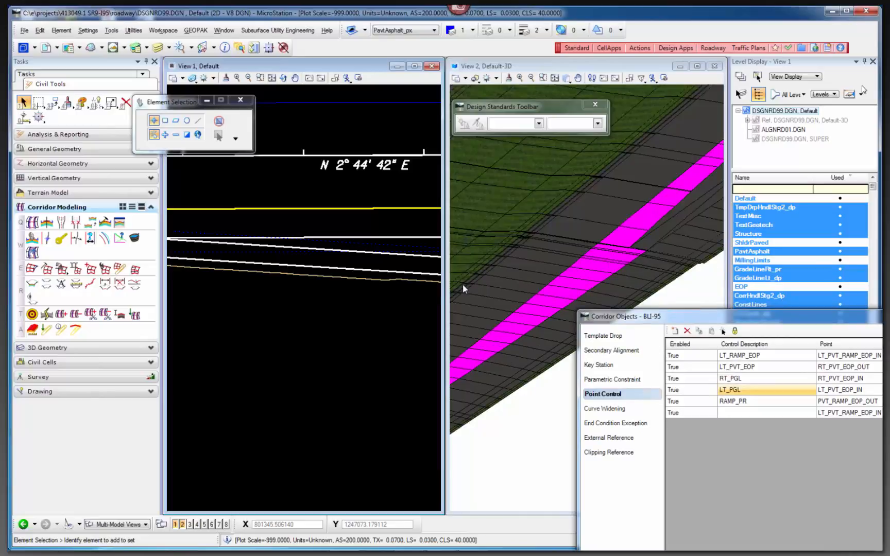
scroll(244, 292, "down", 2)
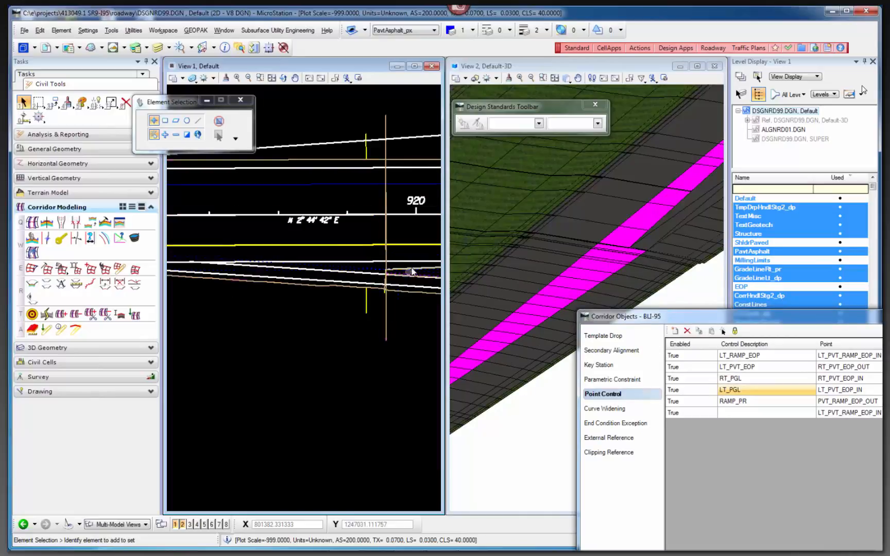
scroll(402, 273, "up", 3)
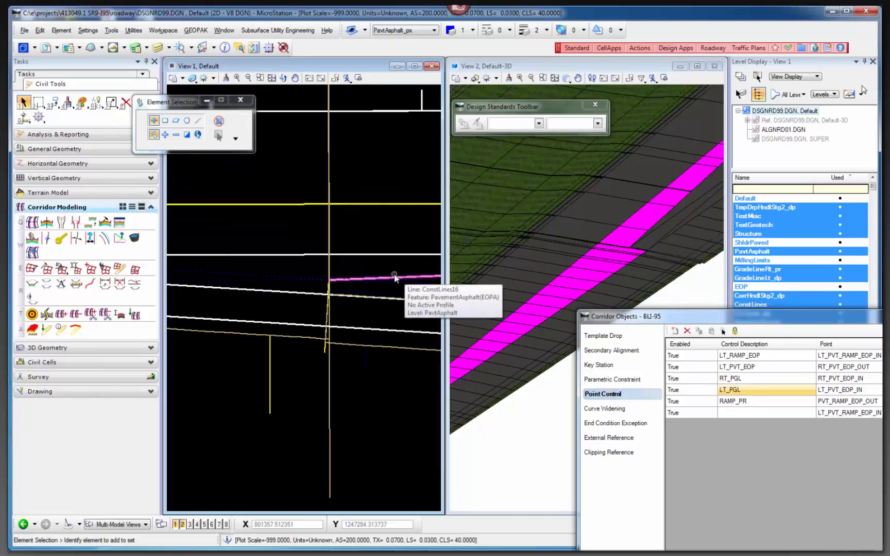
scroll(394, 278, "down", 3)
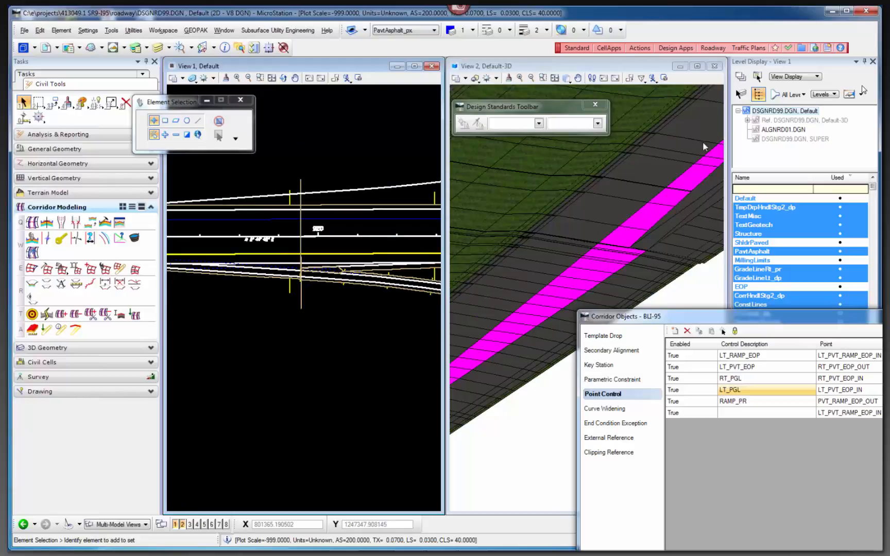
scroll(299, 278, "up", 3)
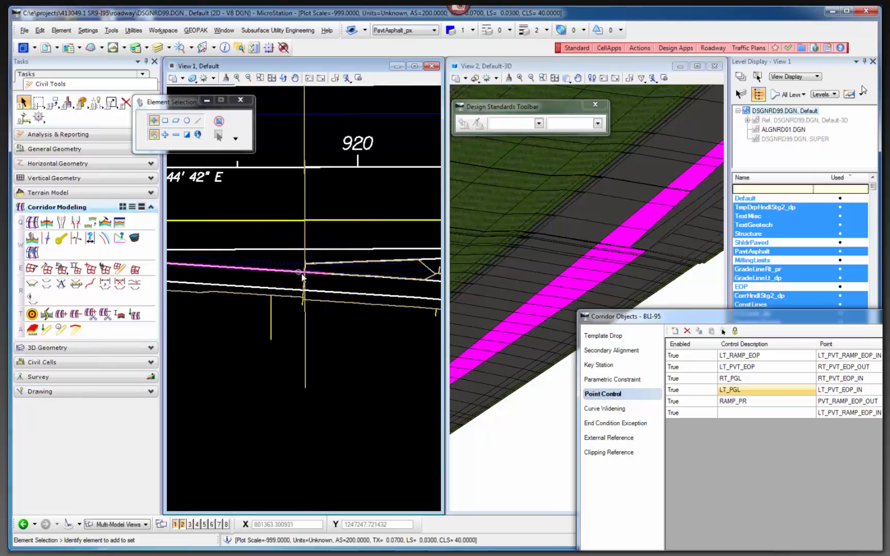
scroll(333, 303, "down", 3)
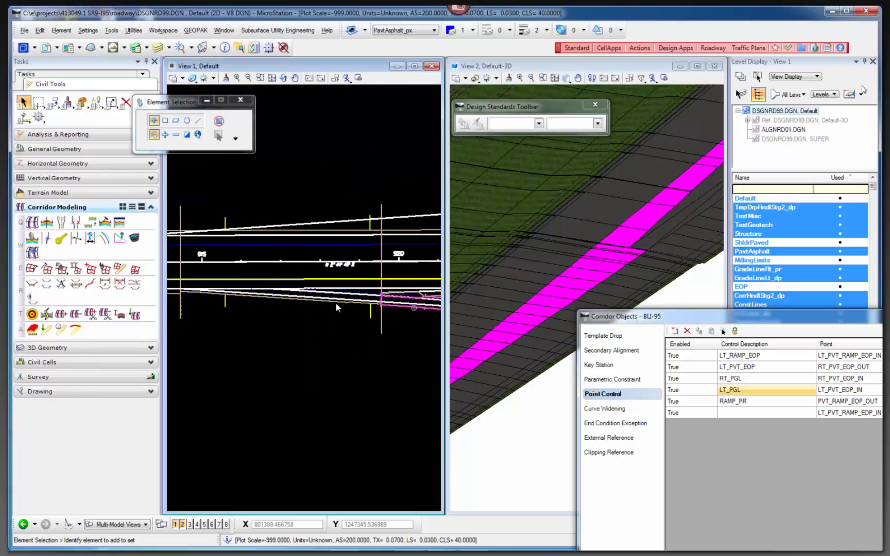
scroll(319, 313, "up", 3)
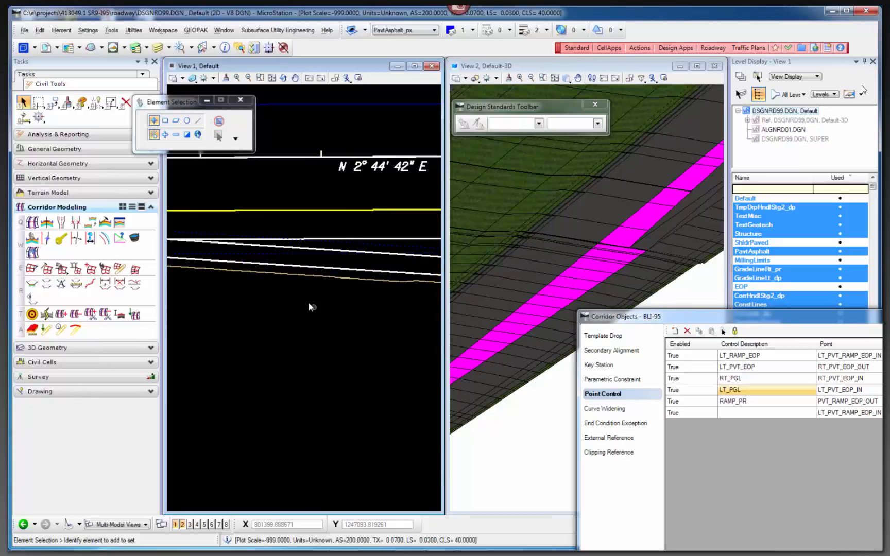
Review BLI-95's external references PSHLDR, RAMP1_BL, PSHLDR2 and PSHLDR4.
left_click(599, 438)
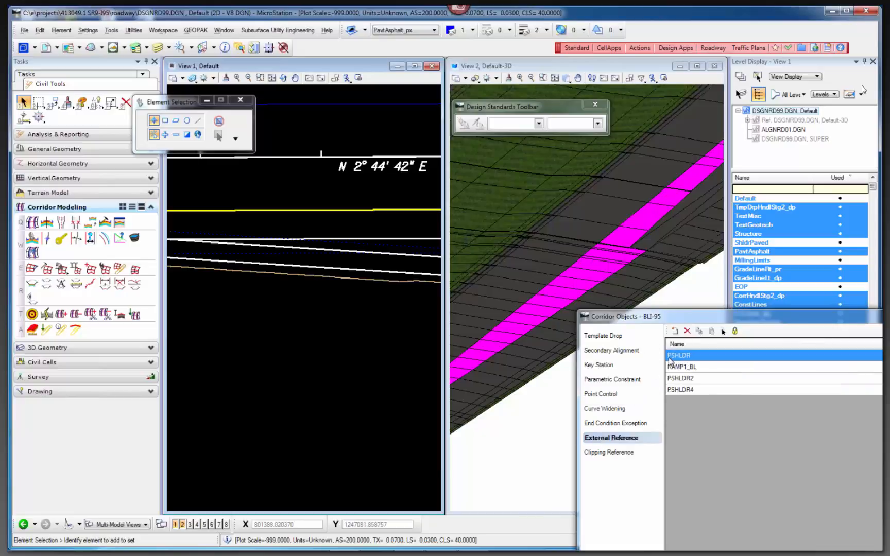
left_click(704, 366)
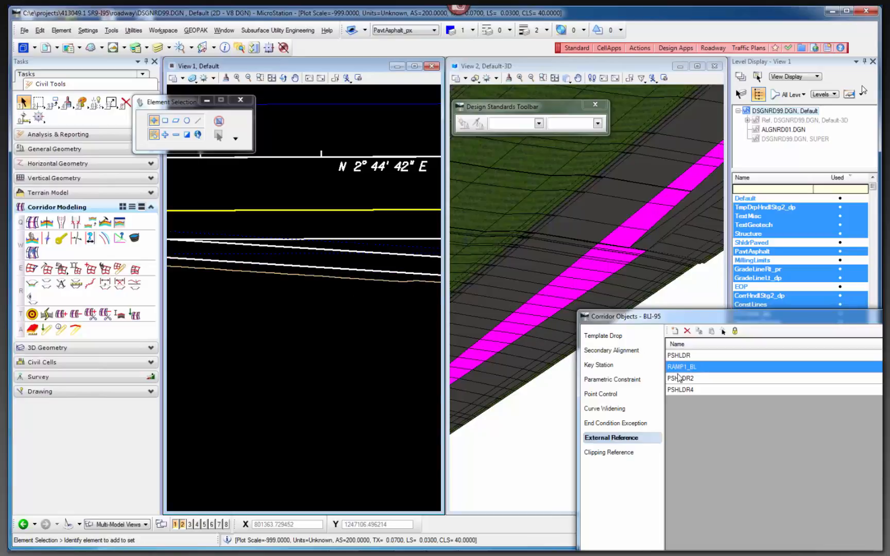
left_click(699, 379)
left_click(699, 356)
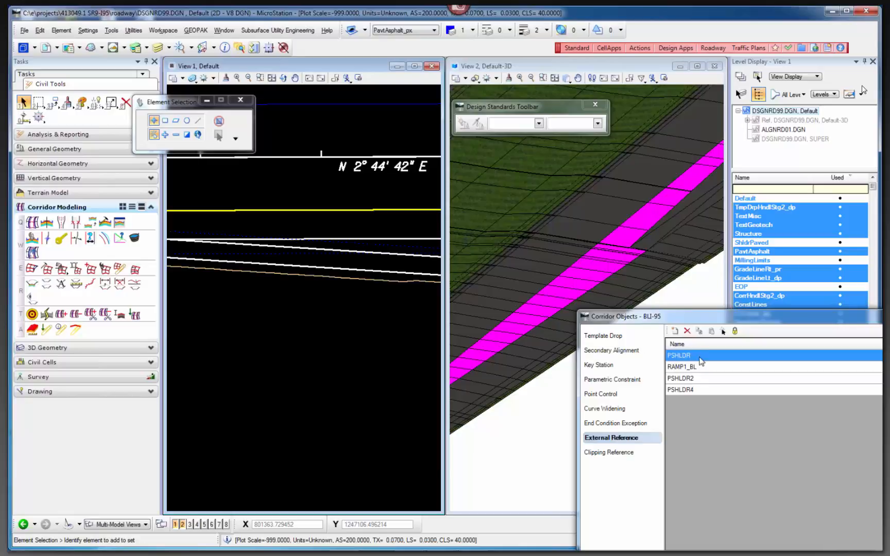
left_click(701, 390)
Examine the ramp terminal and the separating ramp beyond the gore in the plan and 3D views.
scroll(190, 252, "down", 1)
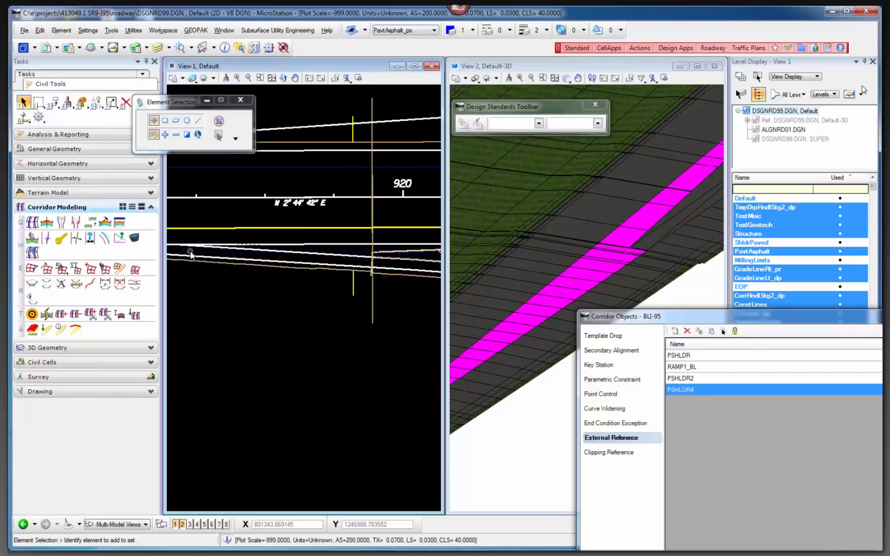
scroll(232, 258, "down", 1)
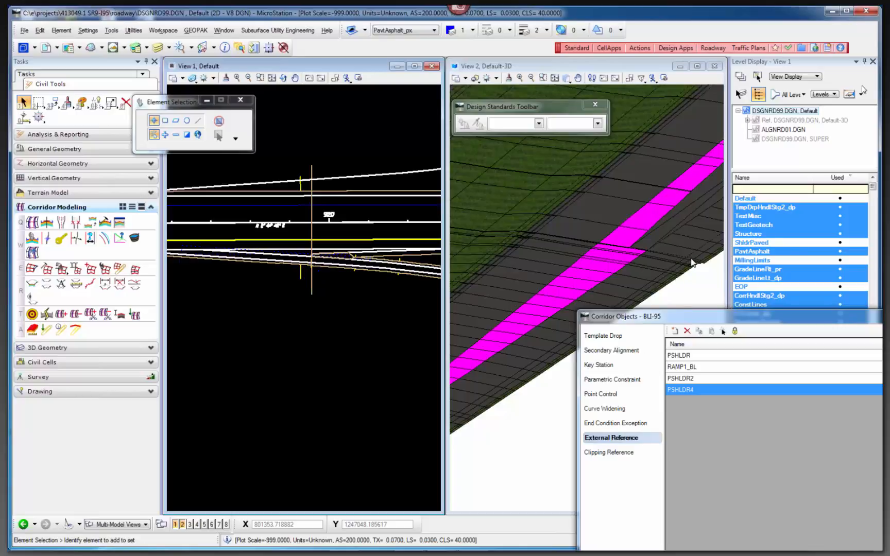
scroll(691, 260, "down", 1)
scroll(590, 260, "down", 1)
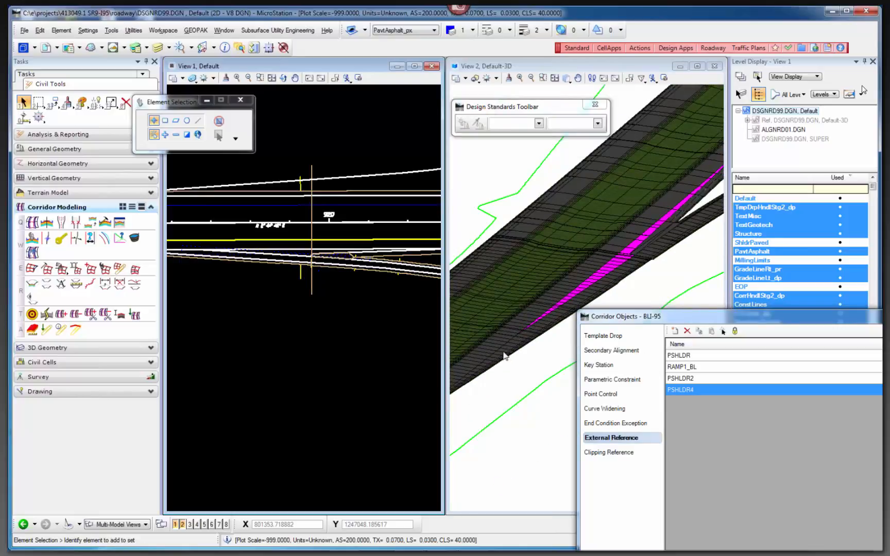
scroll(603, 277, "down", 1)
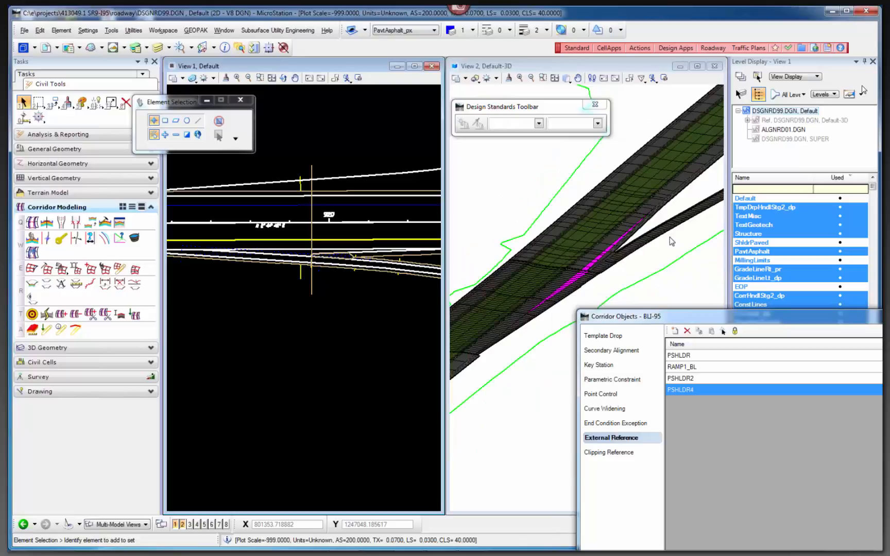
scroll(669, 241, "up", 2)
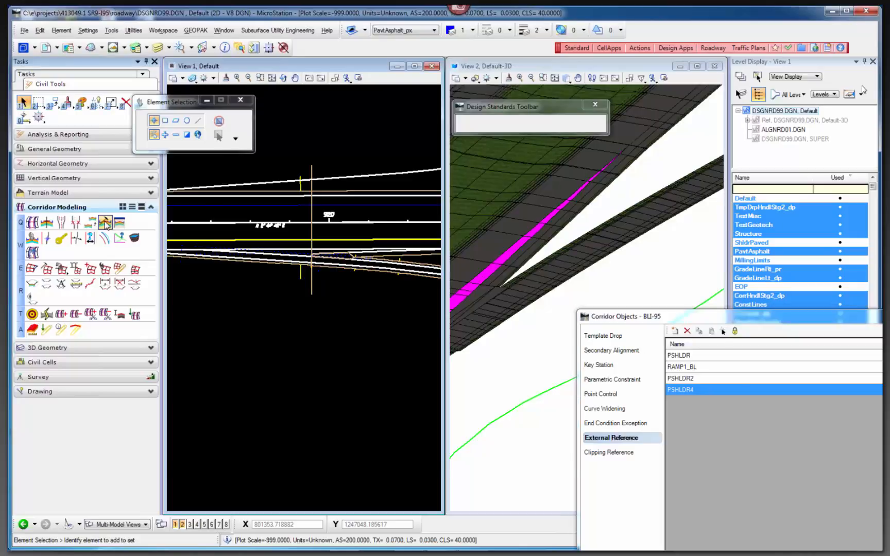
Load the SINGLE LANE -2 THRU template from Ramp Terminals, hide its point names and open its end-condition test.
left_click(105, 222)
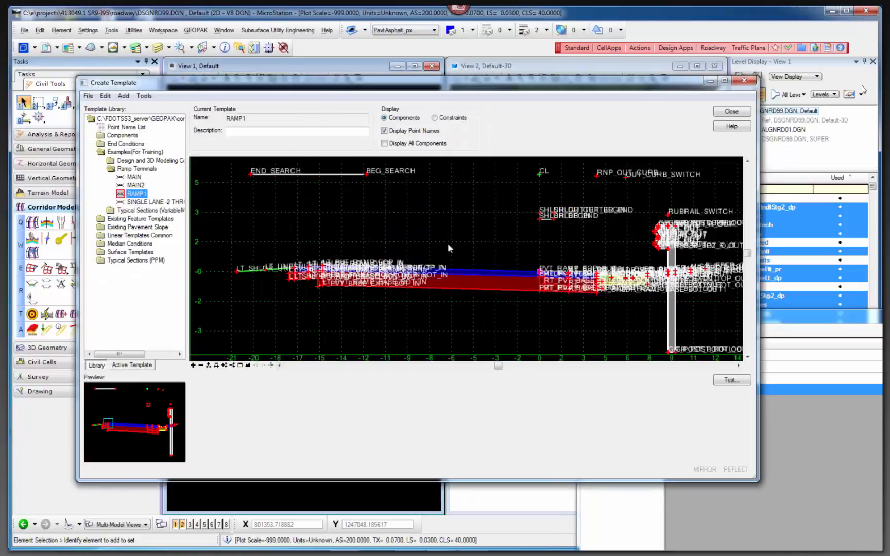
double_click(145, 202)
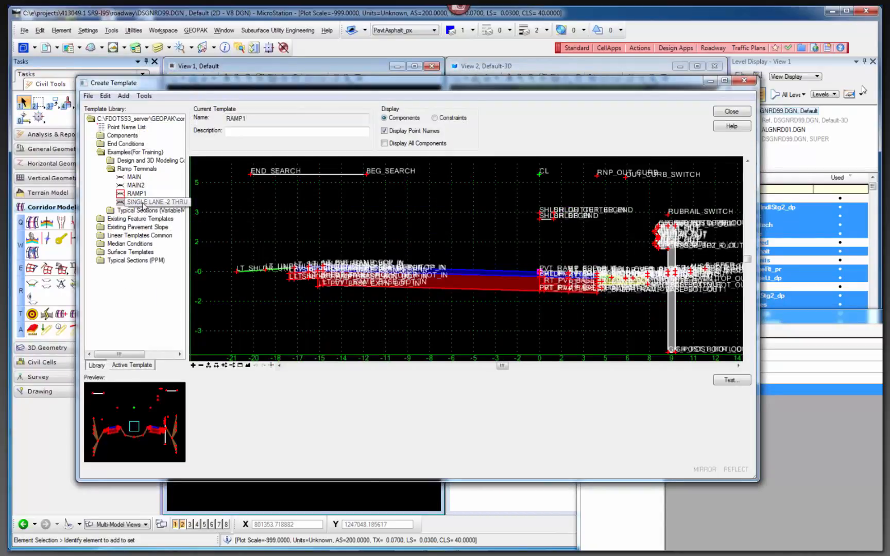
left_click(385, 130)
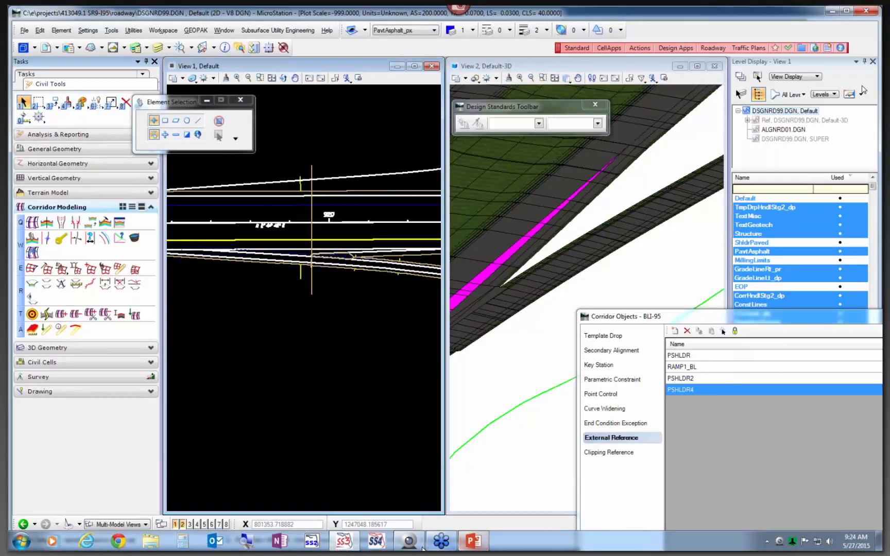
mouse_move(356, 544)
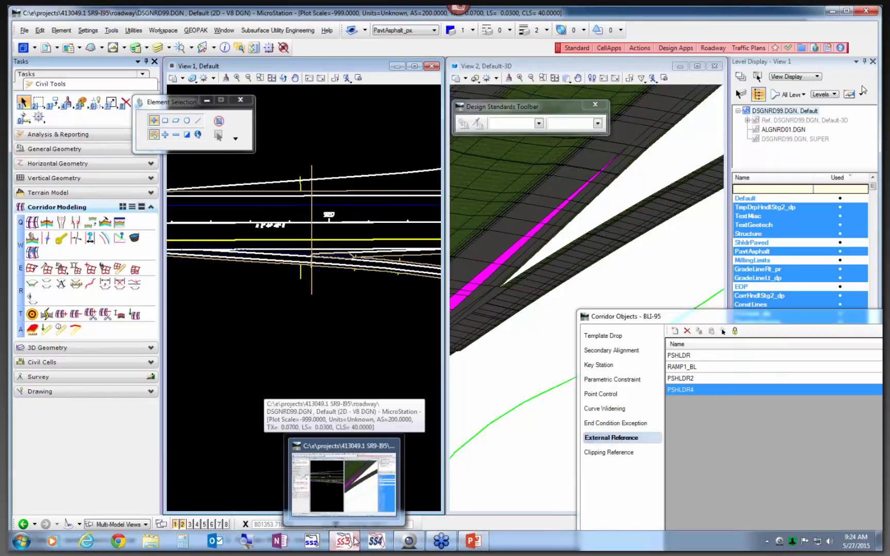
left_click(349, 503)
scroll(641, 322, "up", 5)
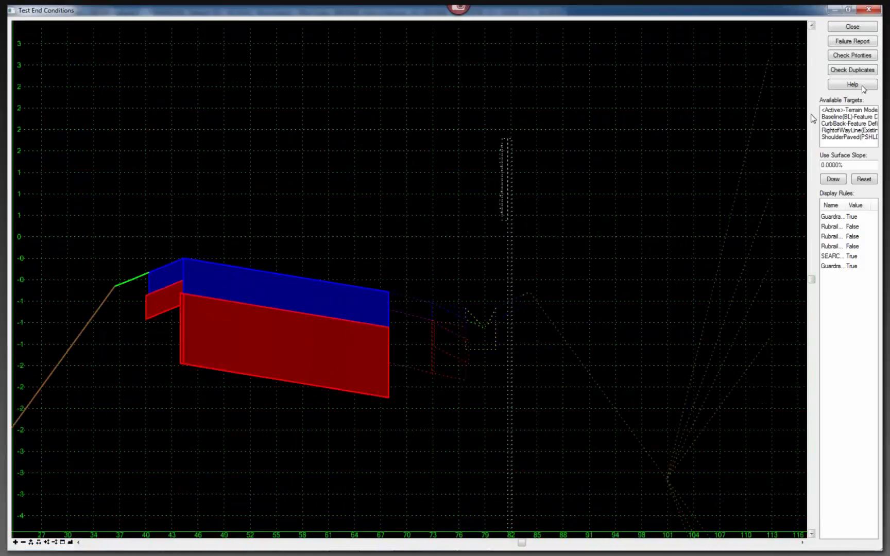
Test the template against a Baseline target near the outside shoulder and set up a ShoulderPaved target.
left_click(845, 117)
left_click(833, 180)
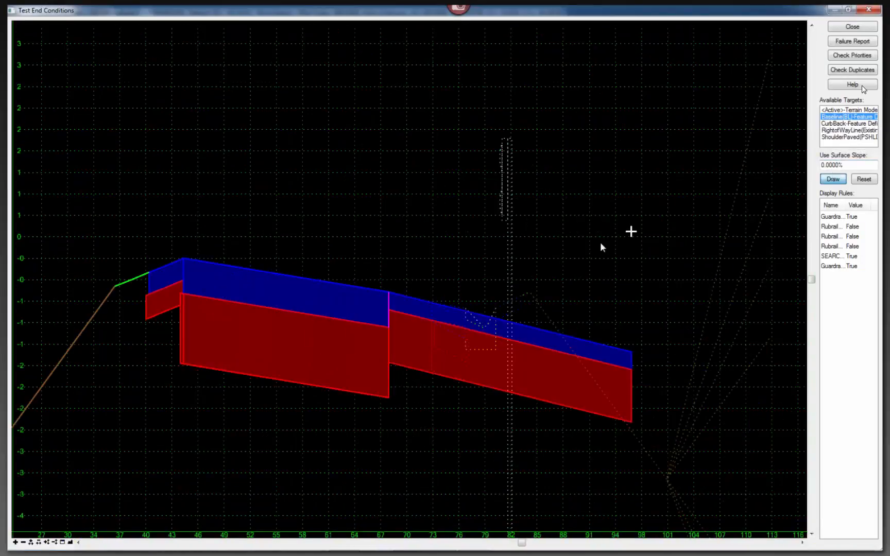
left_click(844, 137)
left_click(833, 179)
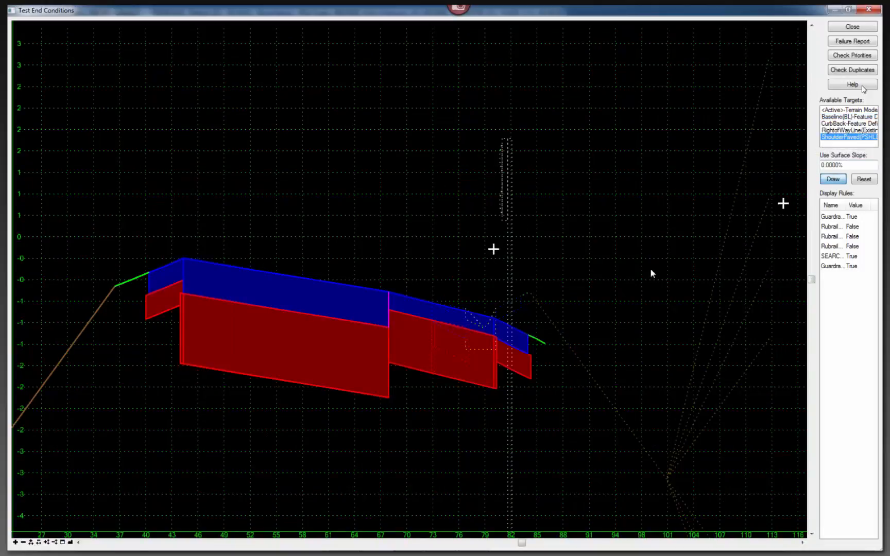
Test the template with a CurbBack target placed beyond the outside shoulder, and close the test and the template editor.
left_click(843, 124)
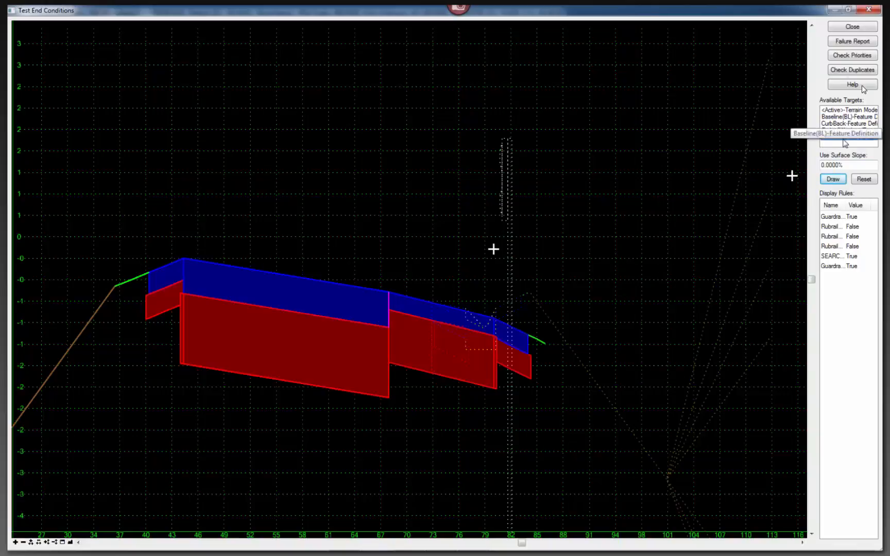
left_click(834, 179)
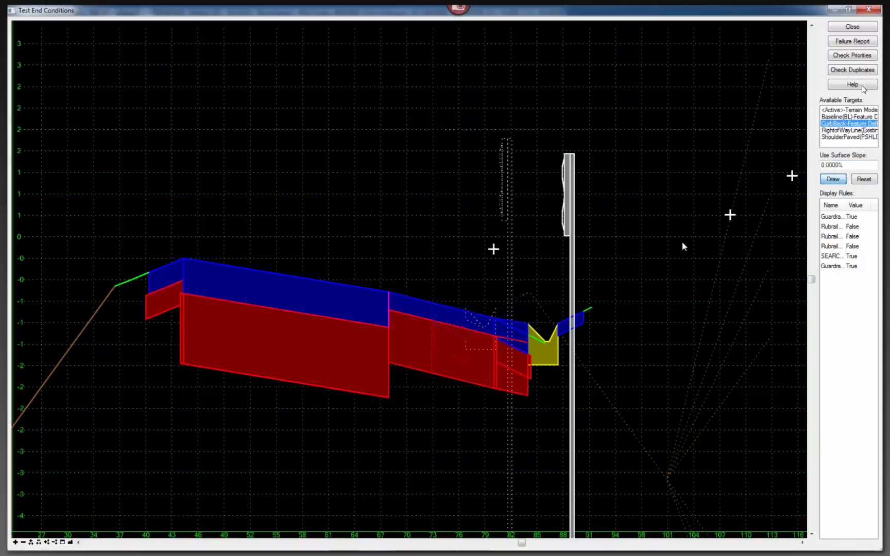
left_click(626, 265)
left_click(854, 28)
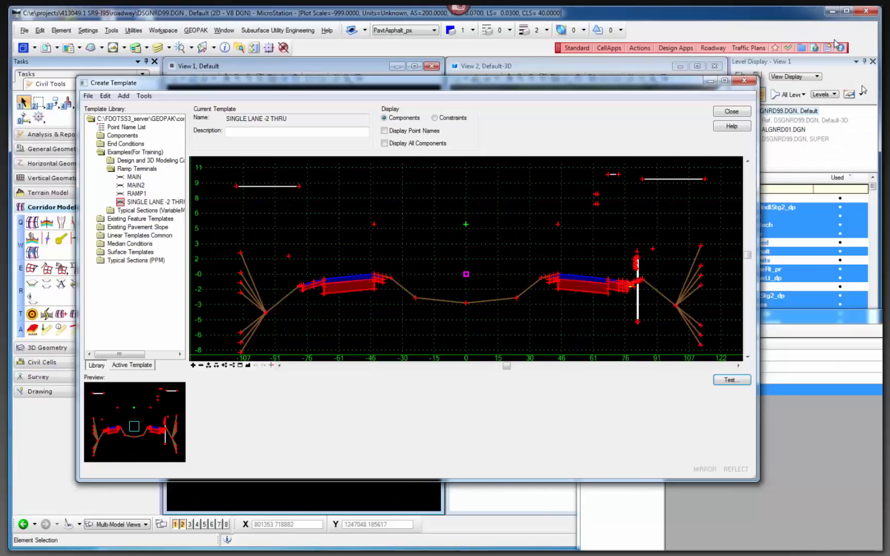
left_click(734, 109)
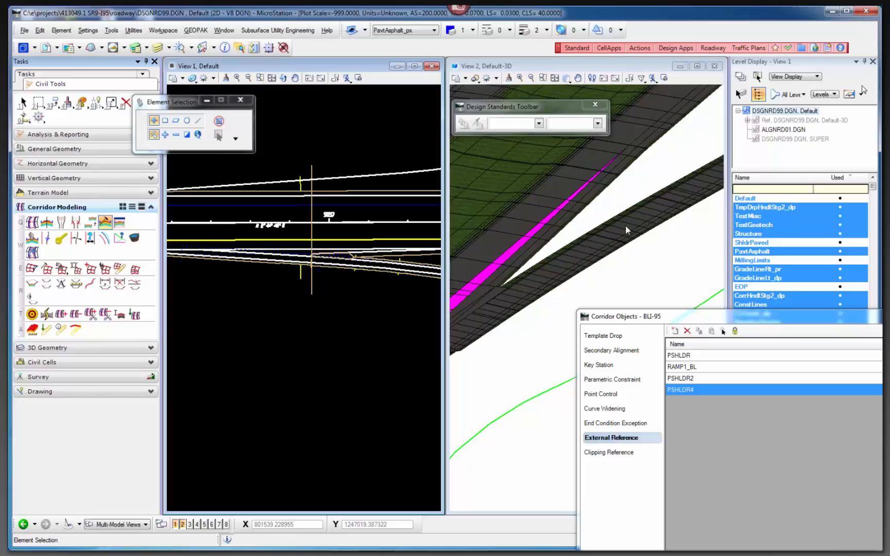
Turn on the ShldrPaved level in the plan view of the ramp gore.
scroll(625, 225, "up", 1)
scroll(535, 272, "up", 1)
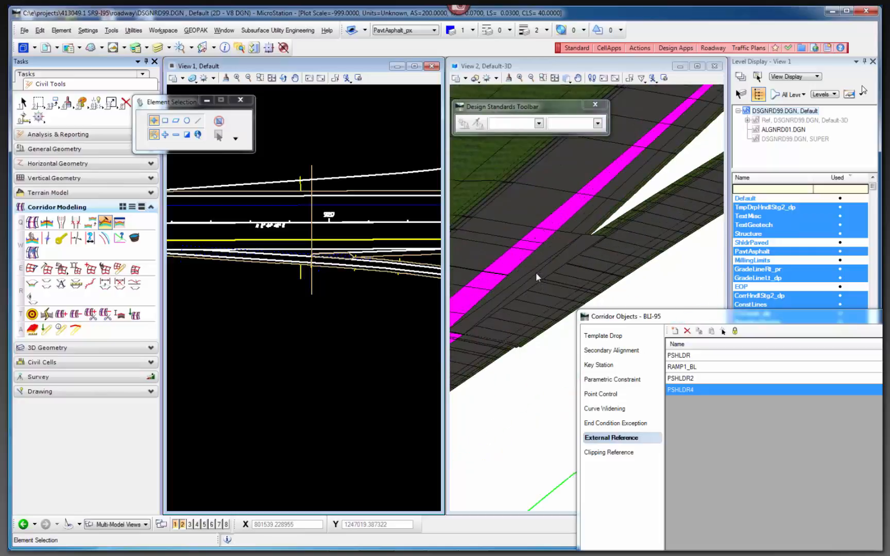
scroll(660, 232, "down", 1)
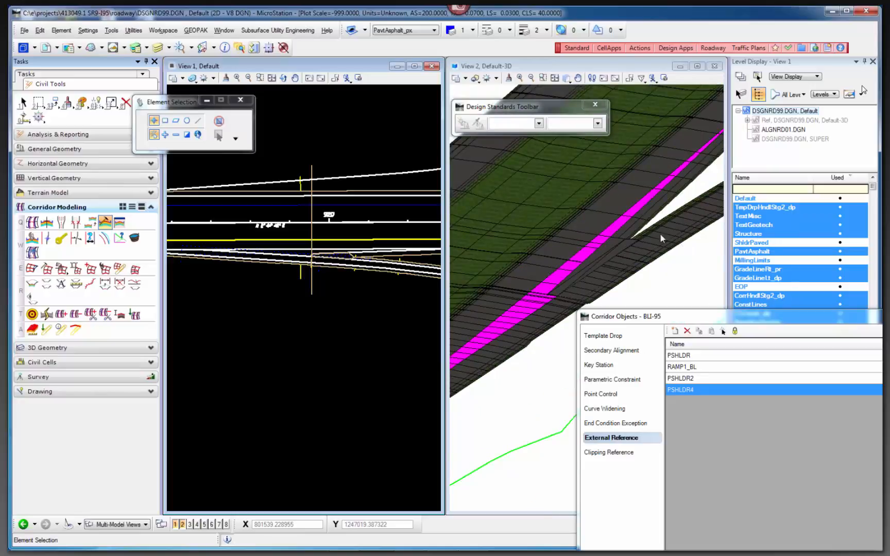
scroll(637, 233, "up", 1)
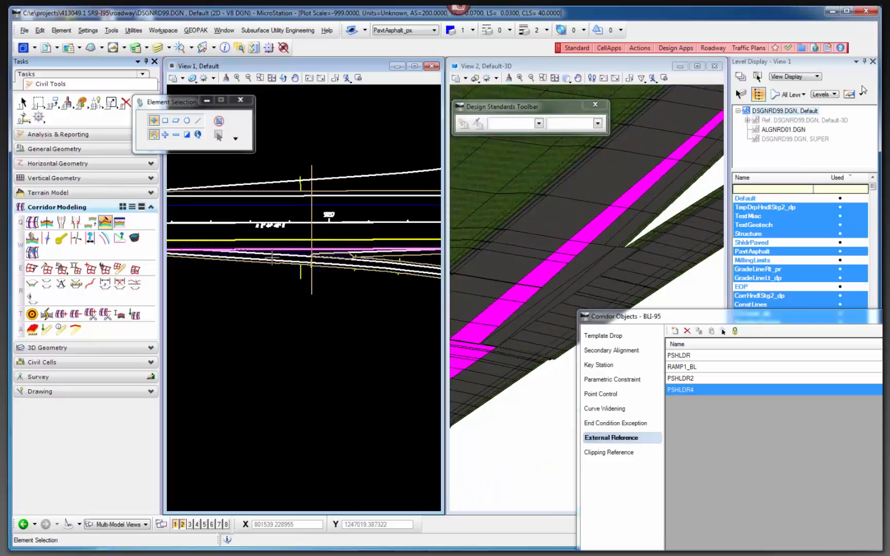
scroll(273, 258, "down", 2)
scroll(275, 255, "up", 4)
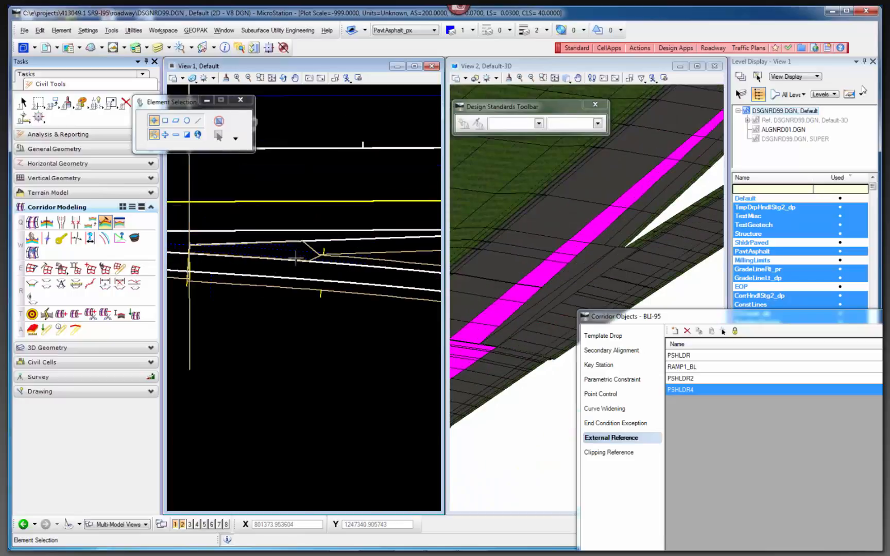
left_click(771, 243)
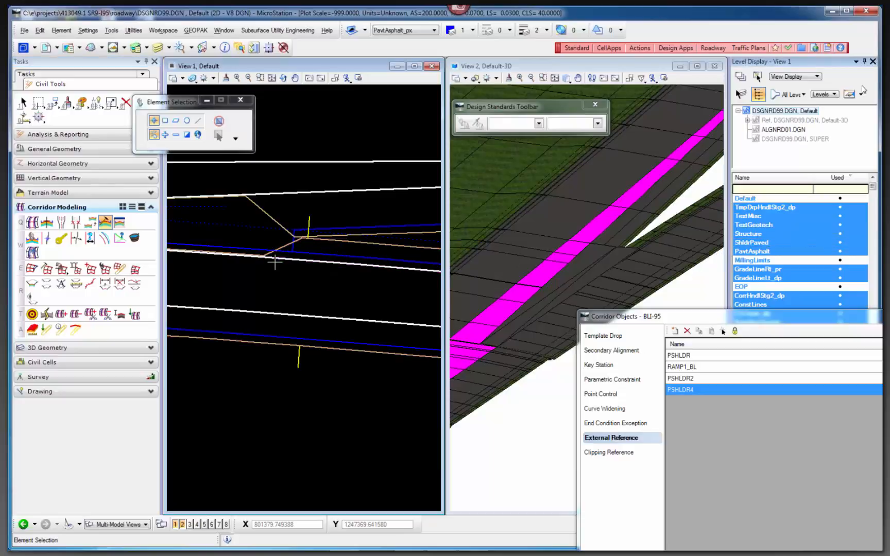
Examine the paved shoulder lines and template drops around the gore in the plan and 3D views.
scroll(238, 269, "down", 2)
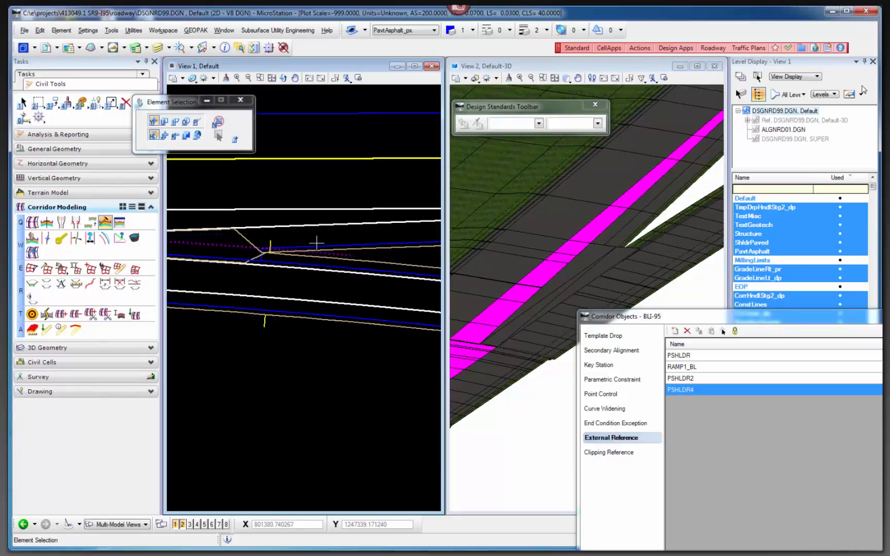
mouse_move(320, 257)
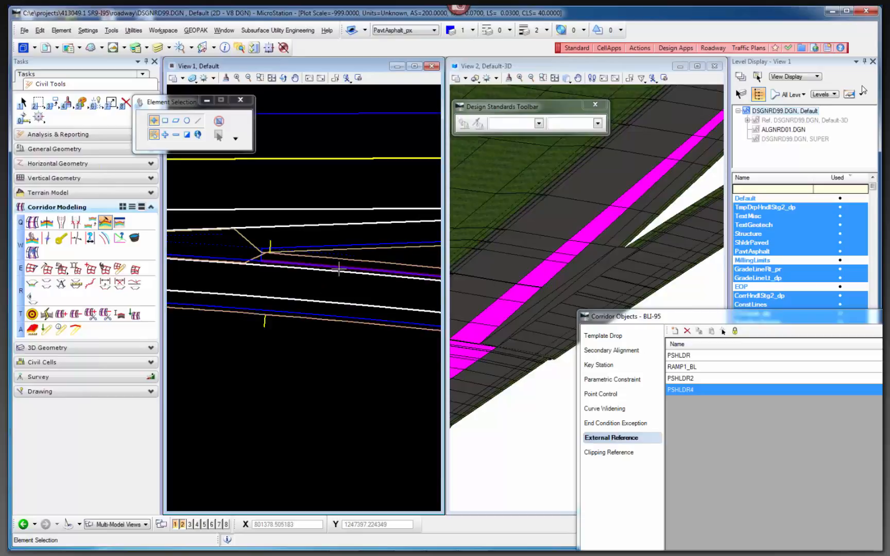
scroll(270, 263, "up", 3)
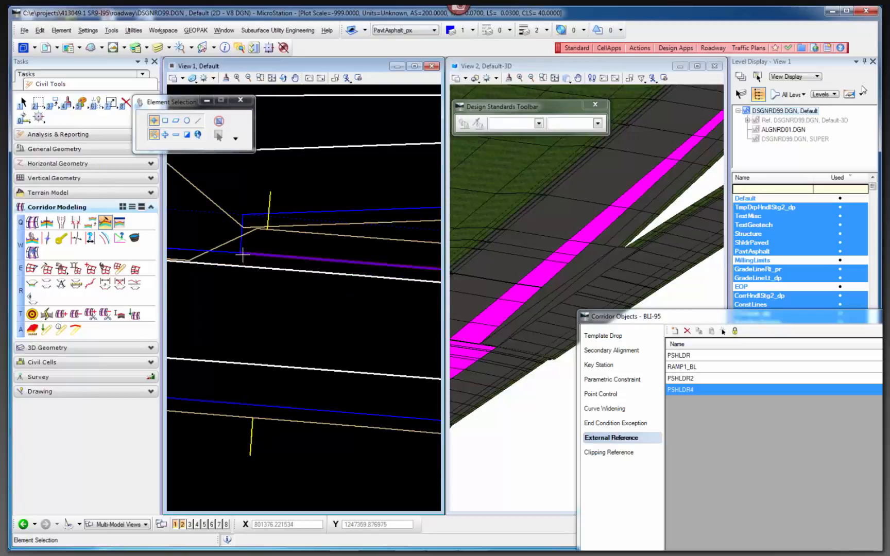
mouse_move(243, 255)
mouse_move(322, 214)
scroll(321, 214, "down", 4)
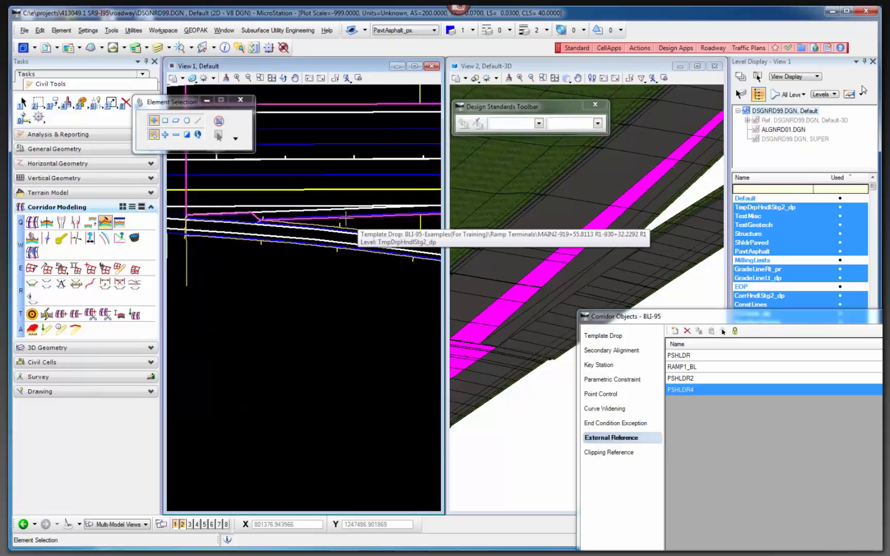
scroll(342, 221, "up", 2)
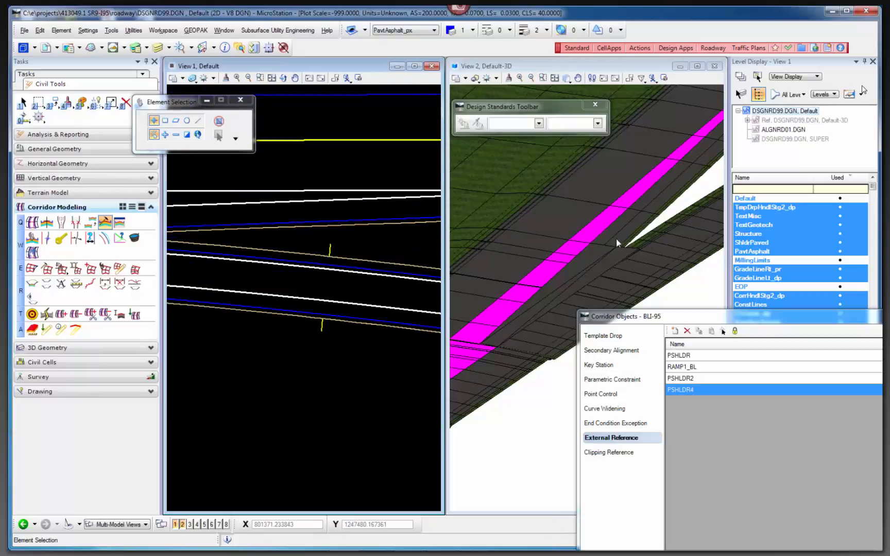
scroll(515, 223, "down", 3)
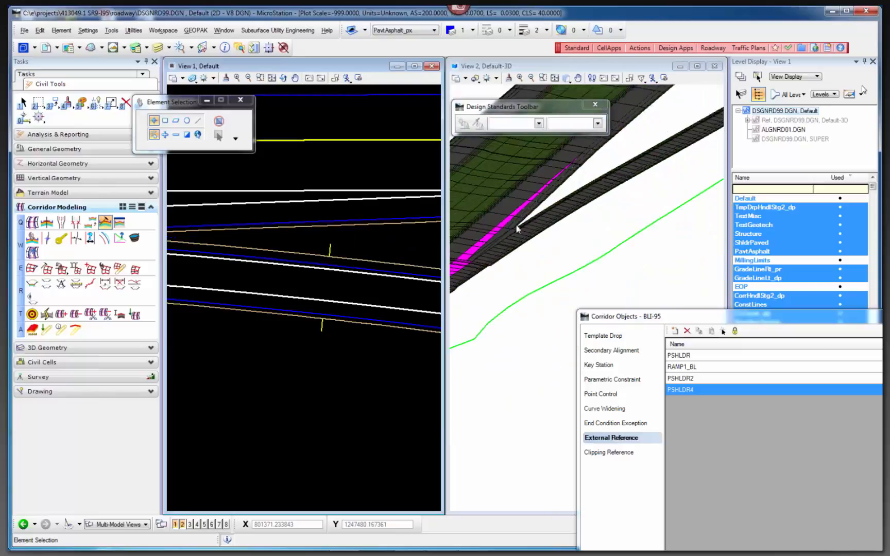
scroll(486, 207, "up", 5)
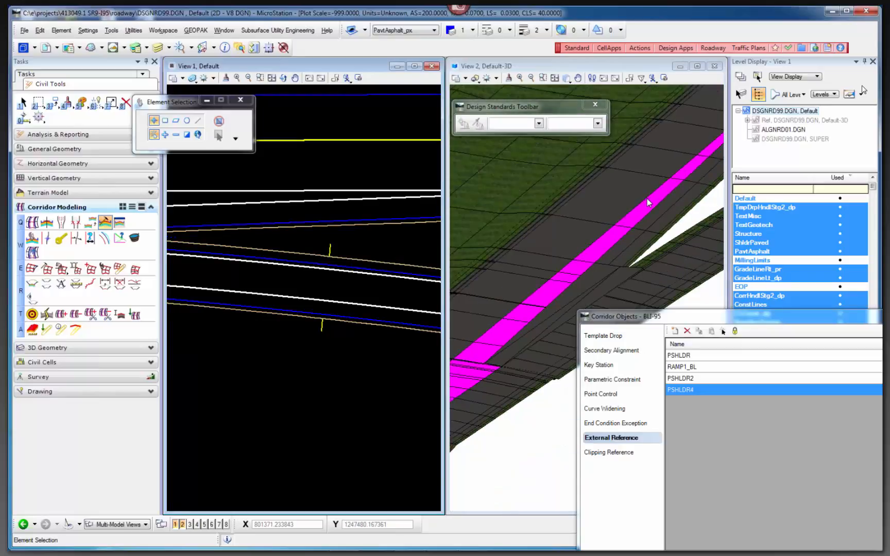
scroll(368, 246, "down", 2)
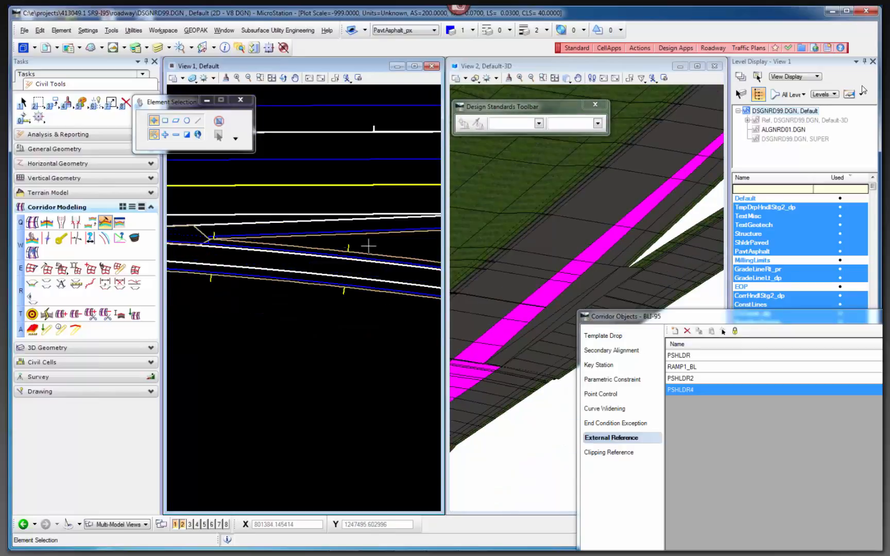
scroll(254, 248, "down", 2)
scroll(223, 246, "up", 3)
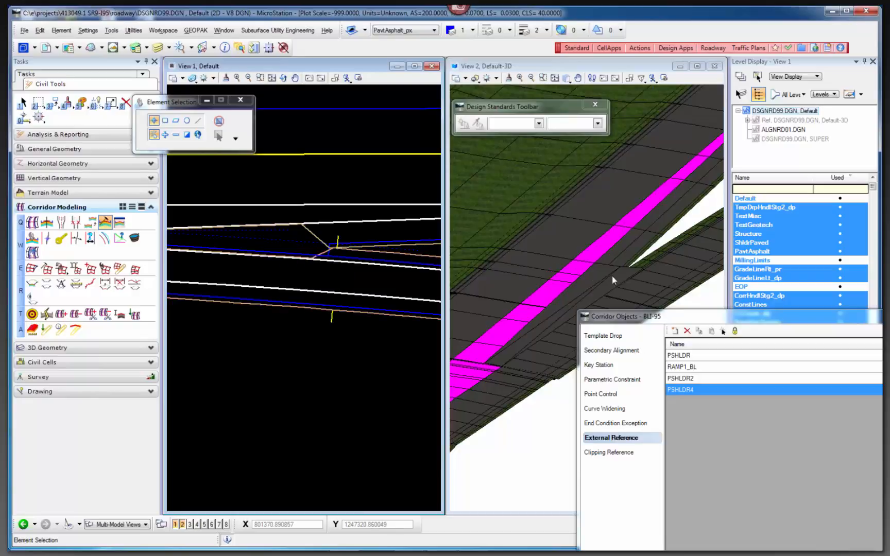
Move the Corridor Objects dialog clear of the level list and display the Miscellaneous8 level in the 3D view.
left_click(664, 241)
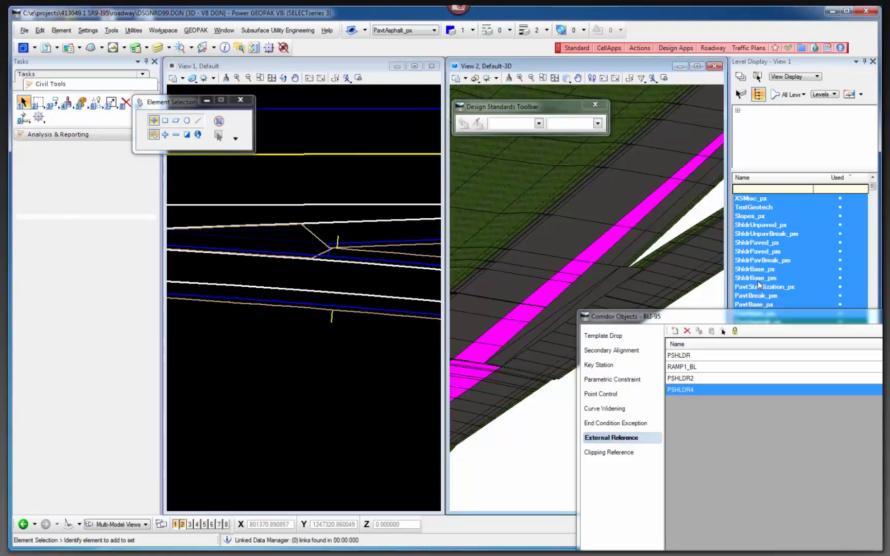
left_click_drag(762, 318, 889, 334)
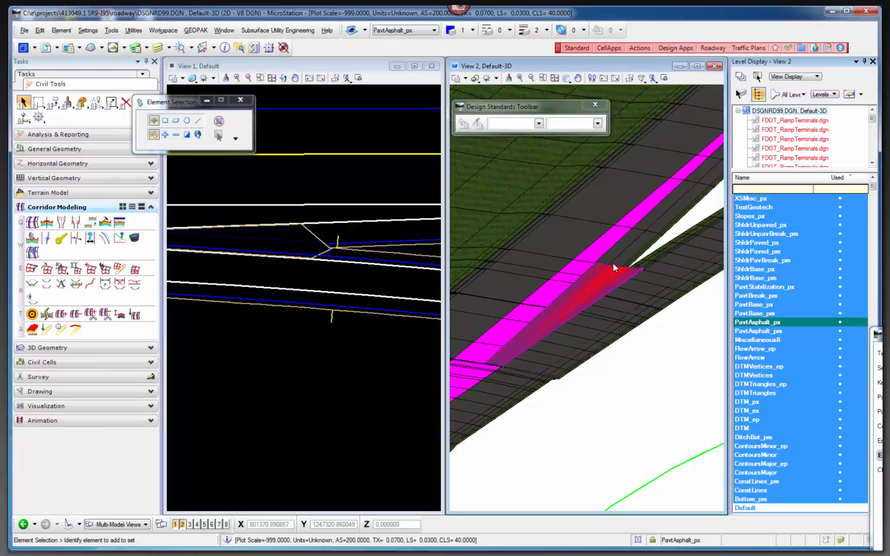
Examine the gore's surface template mesh from its wide end to its narrow start, and compare it with the plan linework.
scroll(643, 269, "up", 3)
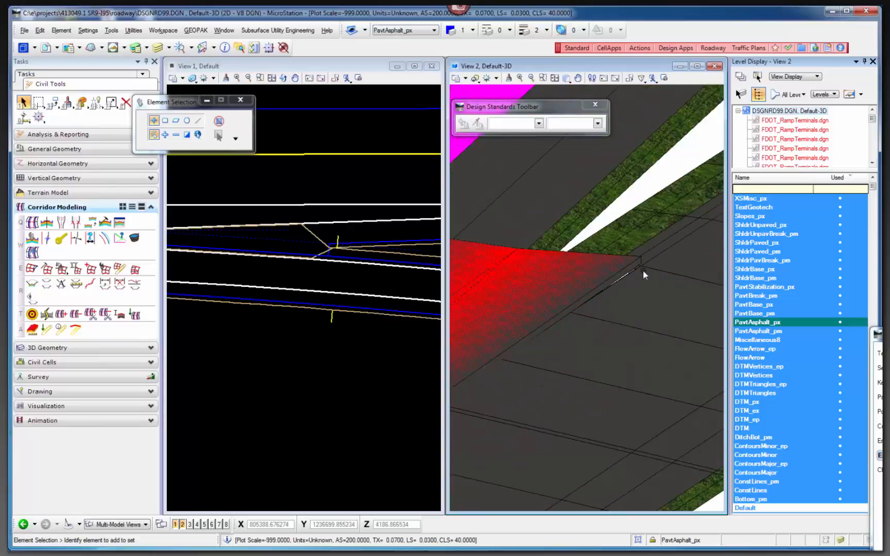
scroll(641, 266, "down", 2)
scroll(638, 265, "up", 4)
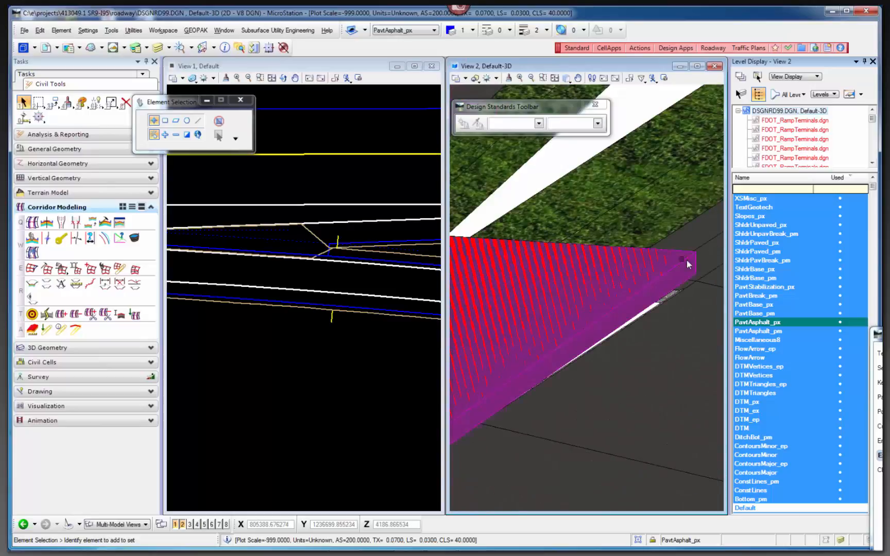
scroll(700, 269, "down", 1)
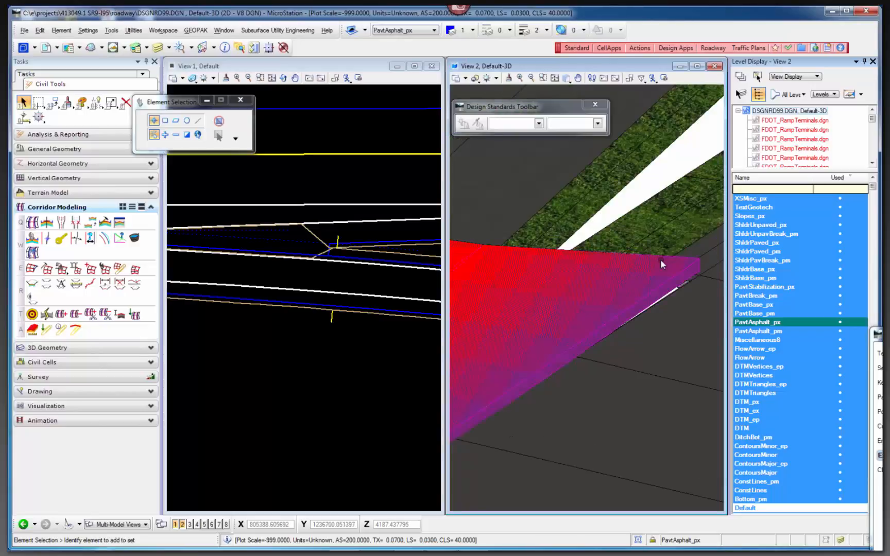
scroll(655, 255, "up", 1)
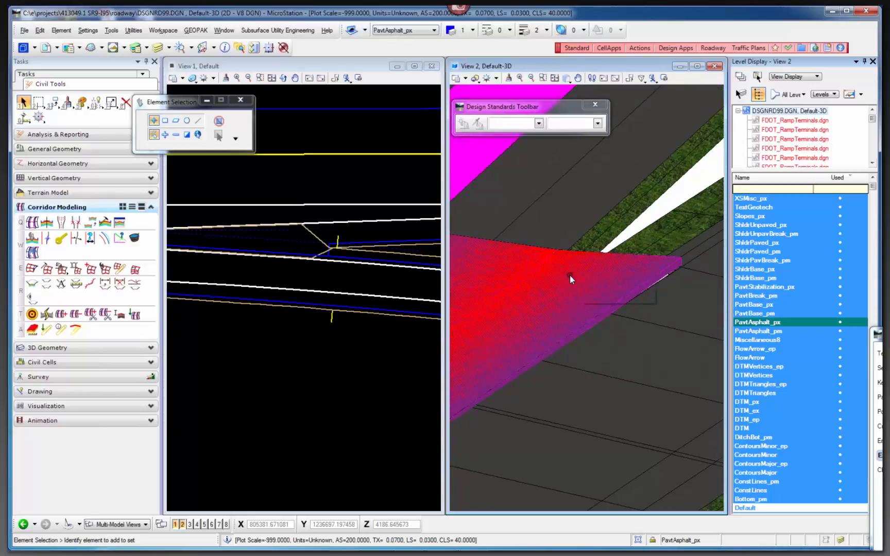
mouse_move(569, 275)
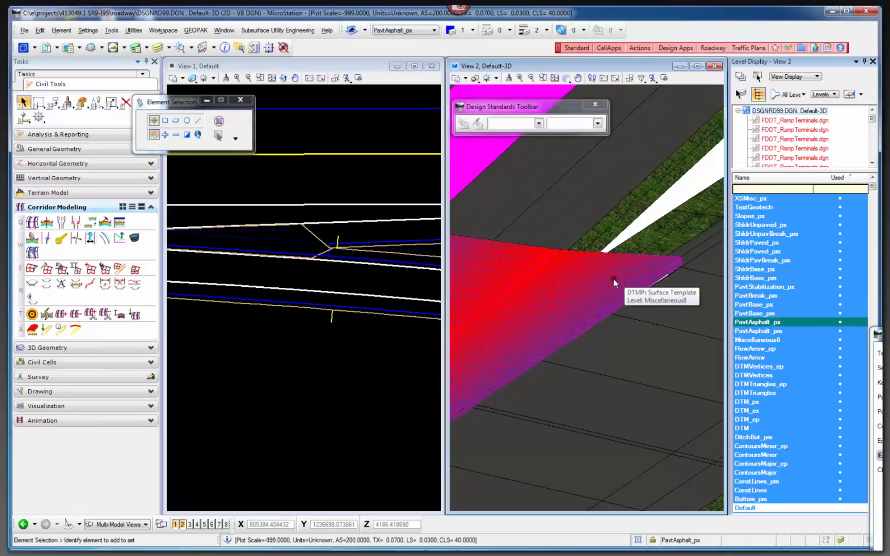
scroll(681, 263, "up", 3)
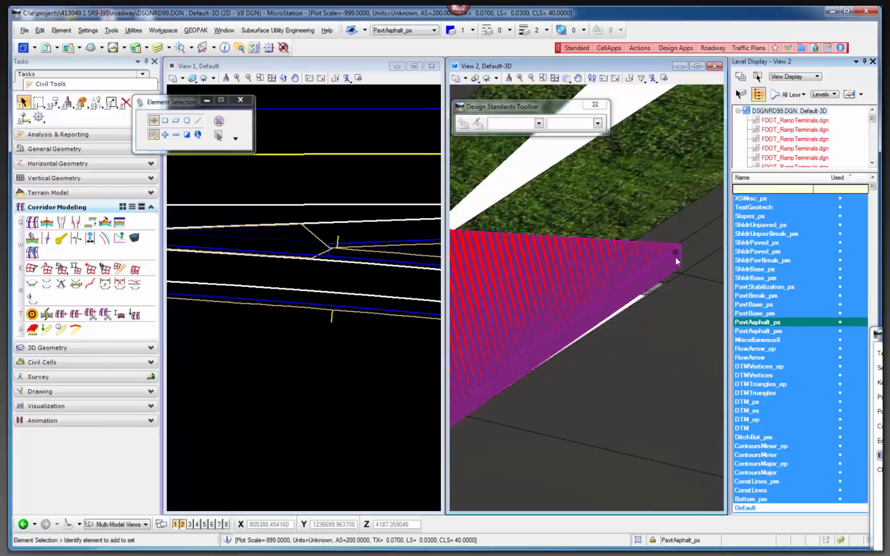
scroll(682, 260, "down", 2)
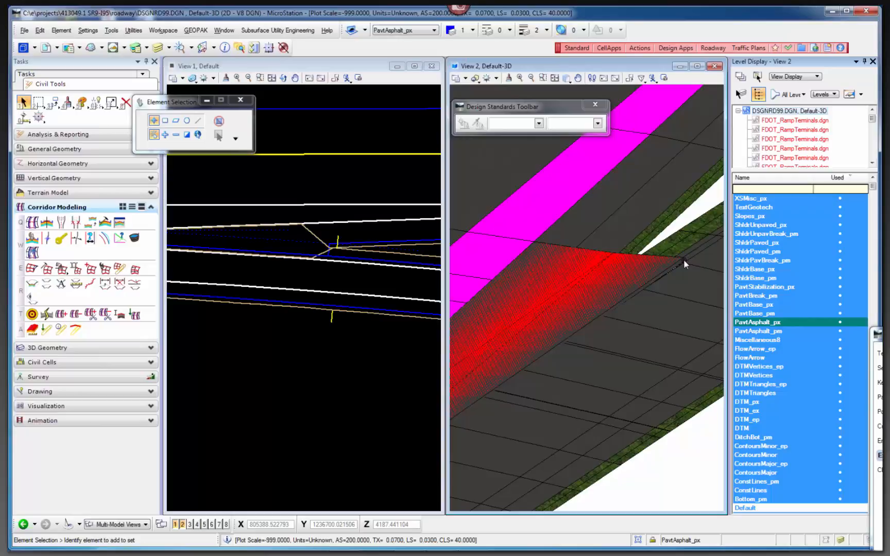
scroll(683, 260, "down", 1)
scroll(684, 259, "down", 2)
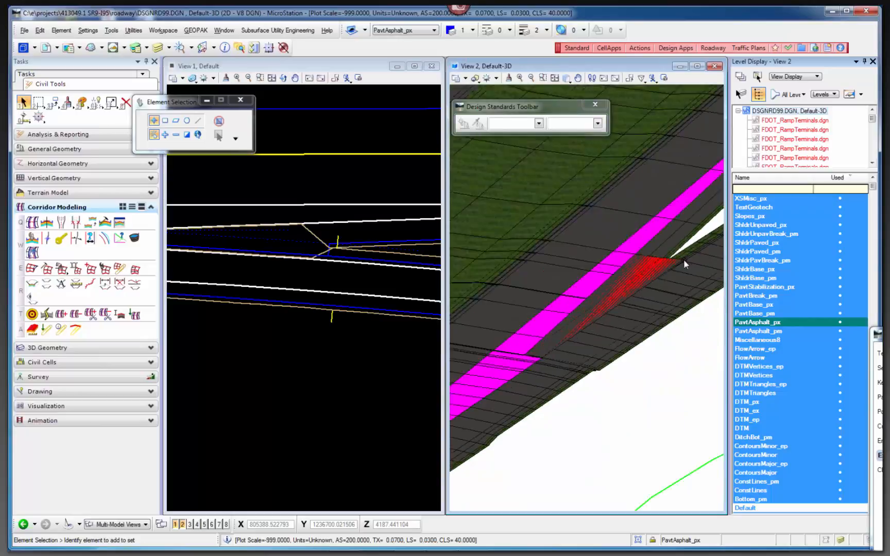
scroll(600, 308, "up", 3)
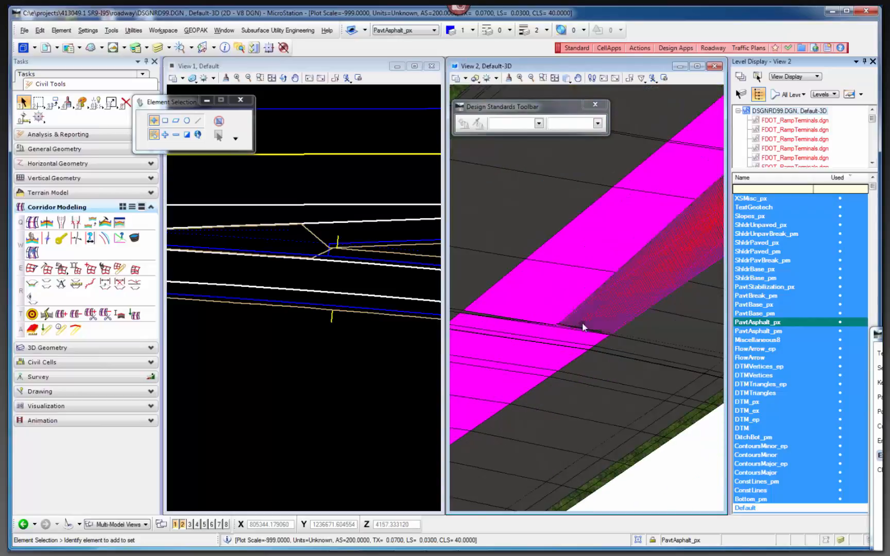
scroll(525, 314, "up", 2)
scroll(524, 314, "down", 2)
scroll(580, 288, "down", 2)
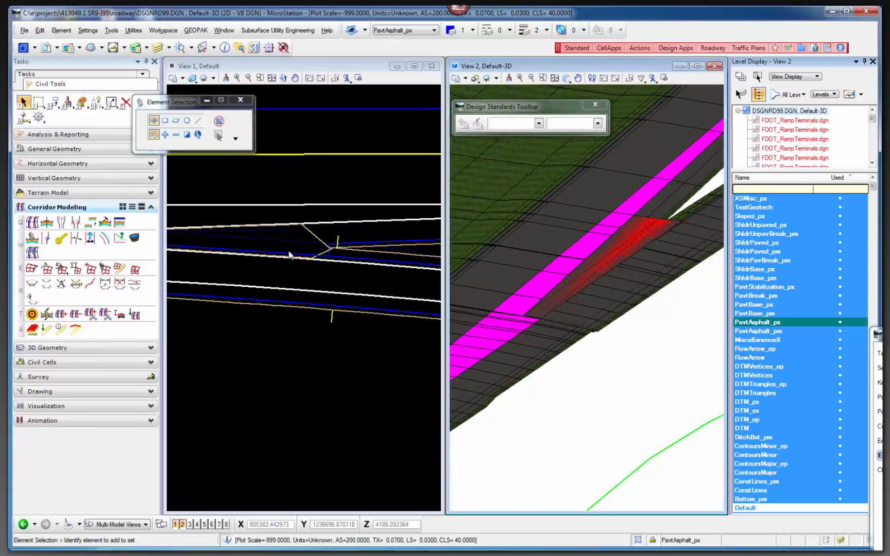
scroll(290, 255, "up", 3)
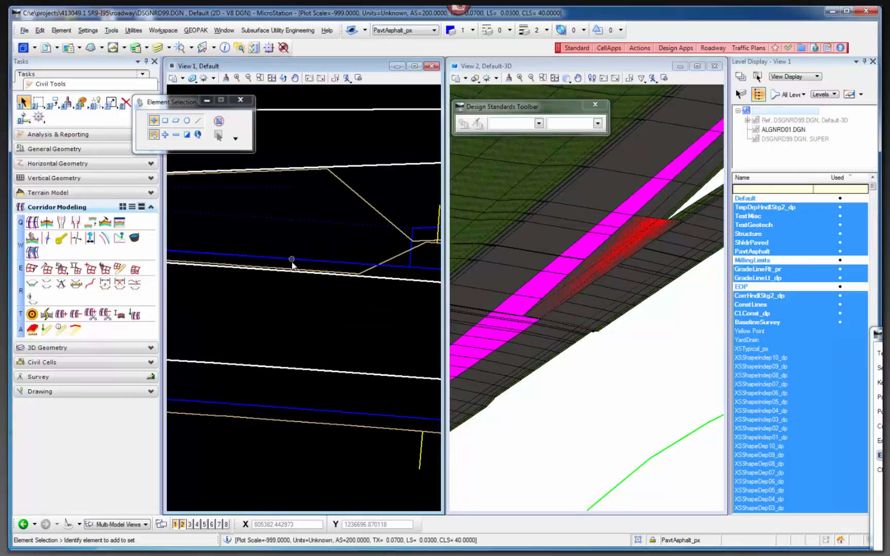
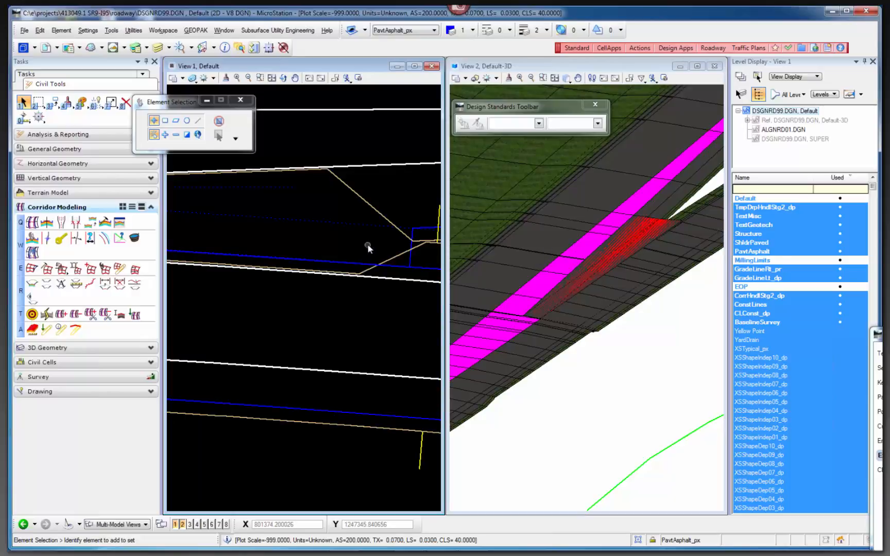
Open a cross section view of the BLI-95 corridor in View 4.
scroll(388, 242, "down", 5)
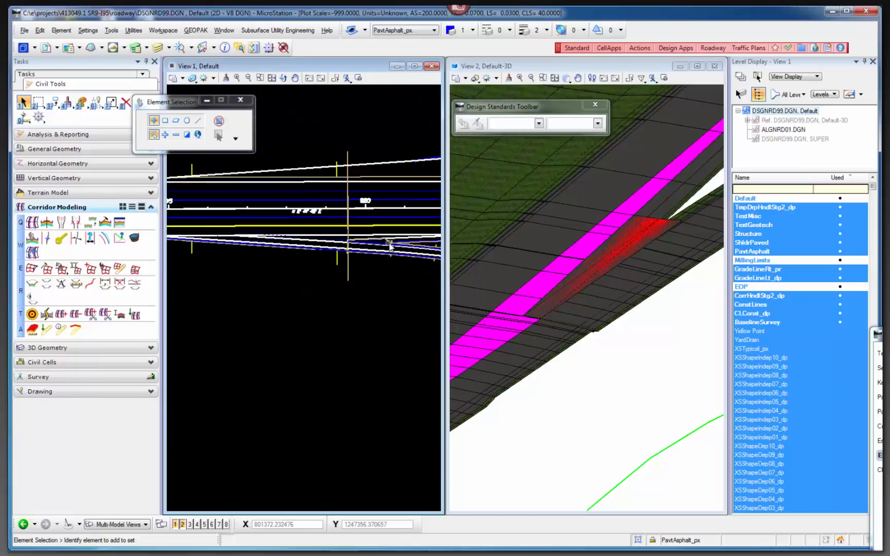
scroll(390, 246, "down", 2)
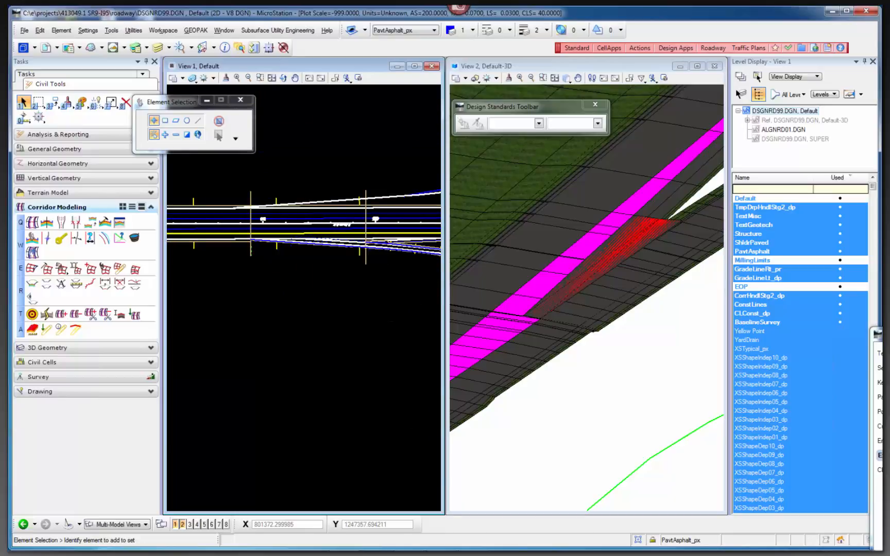
mouse_move(425, 554)
scroll(341, 279, "down", 1)
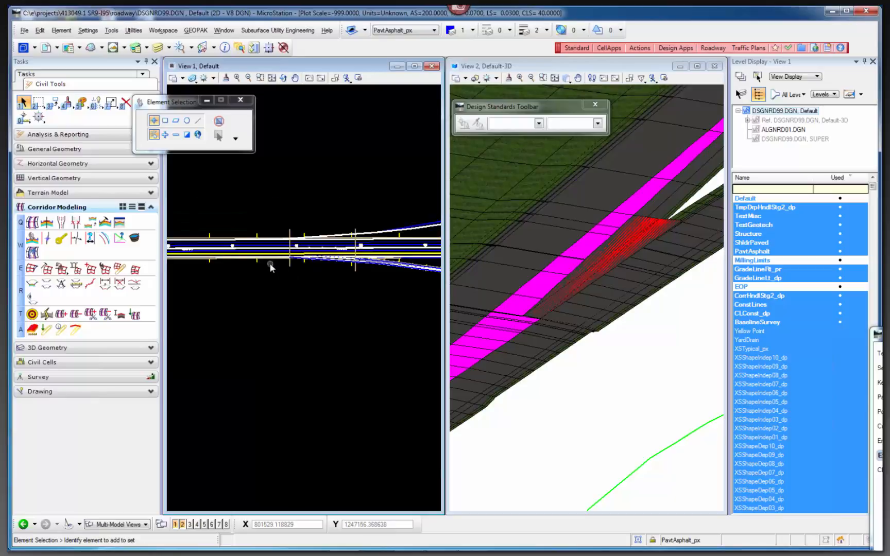
scroll(269, 263, "up", 2)
scroll(300, 268, "down", 1)
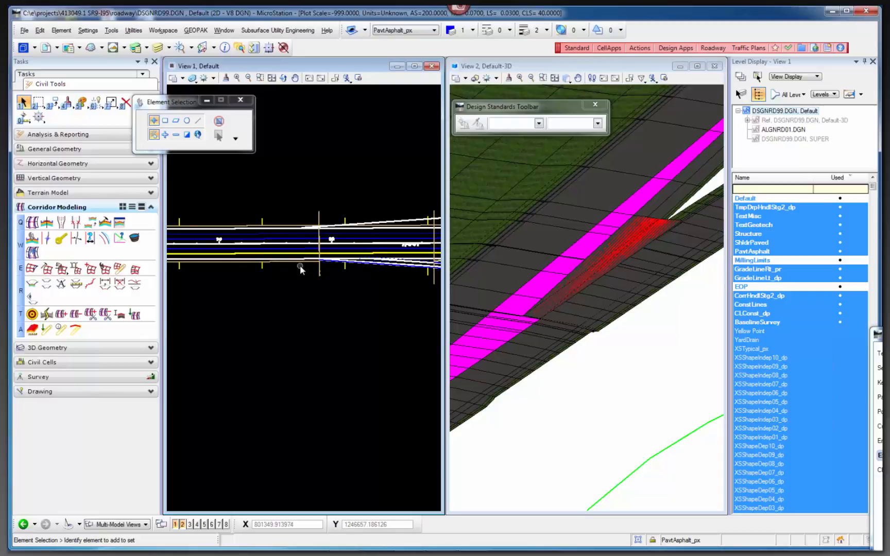
left_click(32, 284)
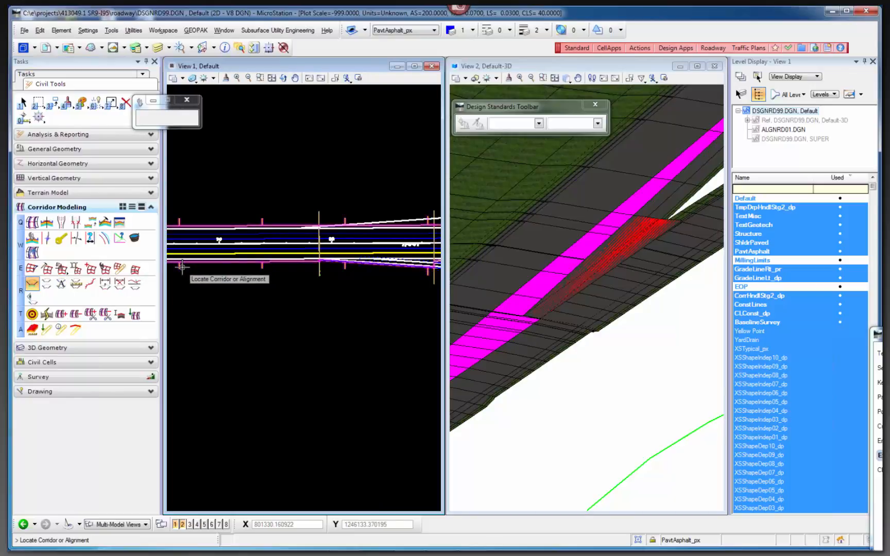
left_click(198, 523)
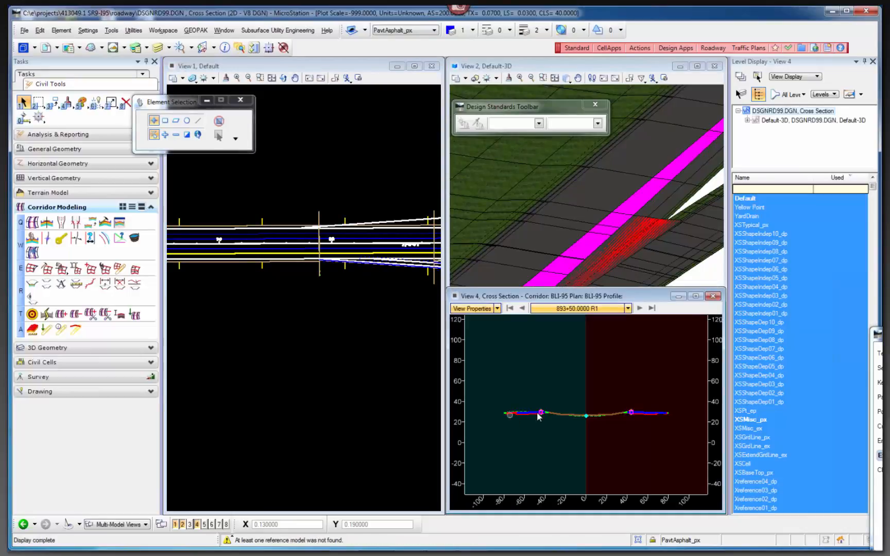
Place the cross section window over the lower 3D view and enlarge it toward the plan view.
left_click(694, 297)
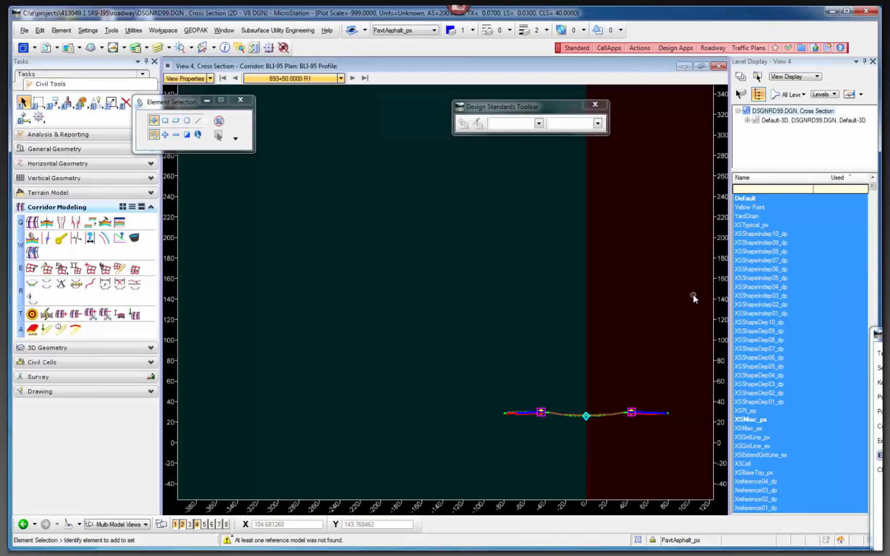
scroll(427, 304, "down", 3)
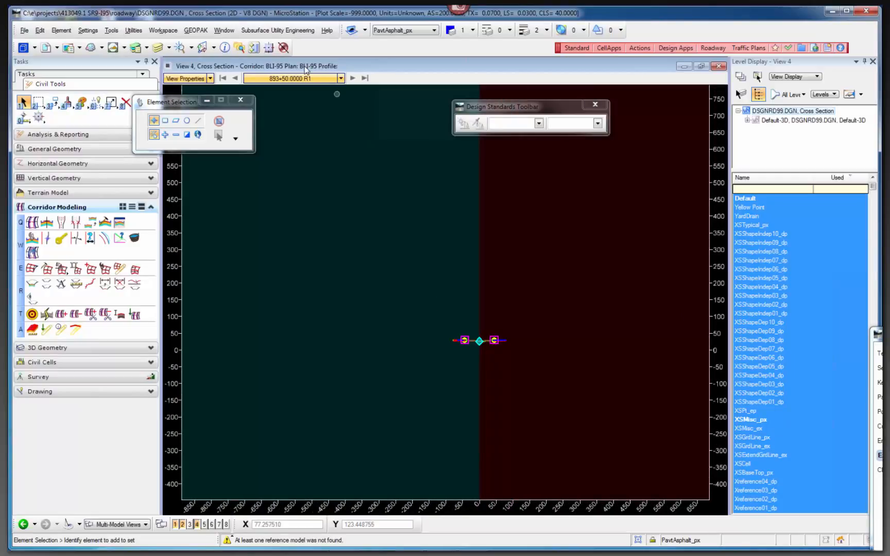
double_click(171, 64)
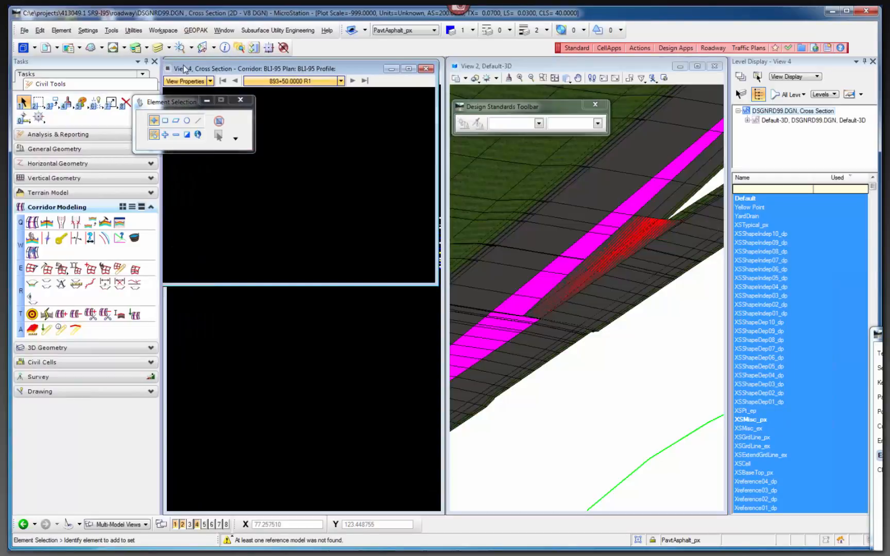
left_click_drag(184, 66, 455, 285)
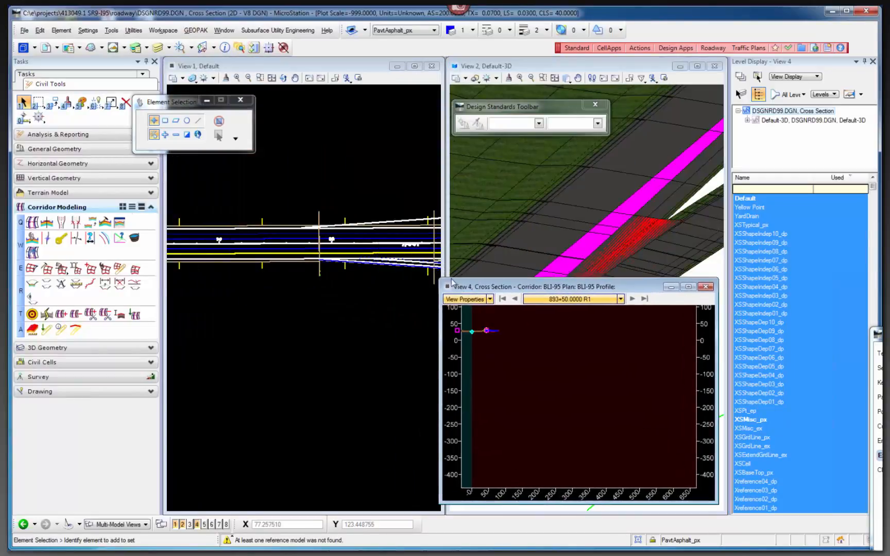
scroll(308, 241, "down", 2)
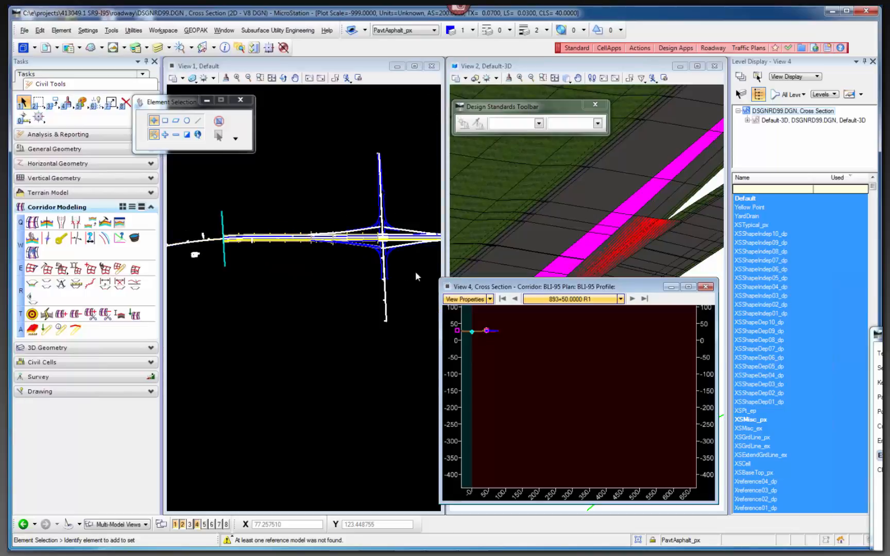
left_click_drag(440, 280, 308, 164)
scroll(443, 334, "up", 5)
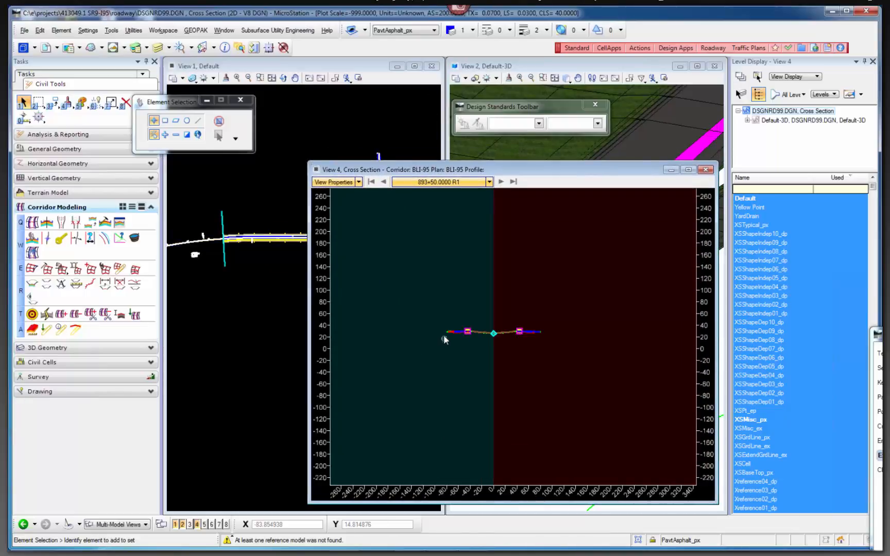
Examine the pavement layers and median of the cross section at station 893+50, up to the outer shoulder on the positive-offset side.
scroll(436, 315, "down", 3)
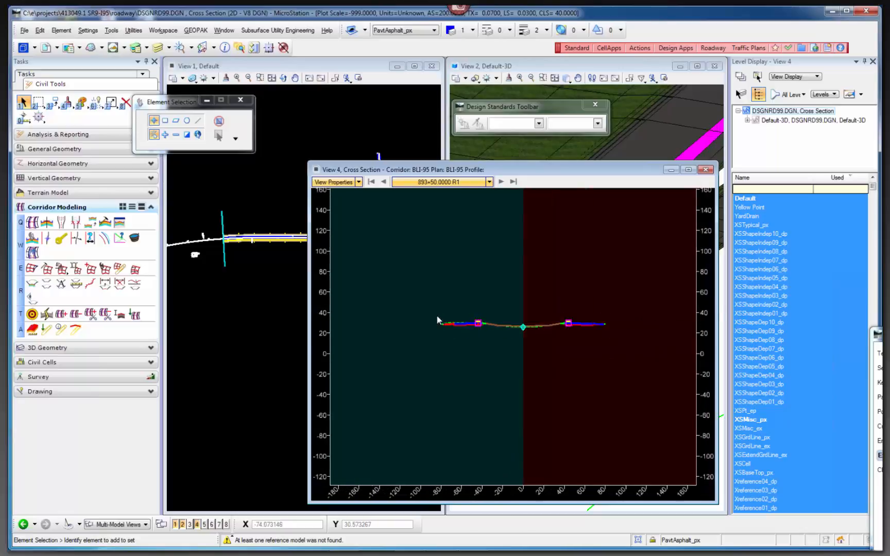
scroll(531, 324, "up", 3)
scroll(528, 320, "up", 2)
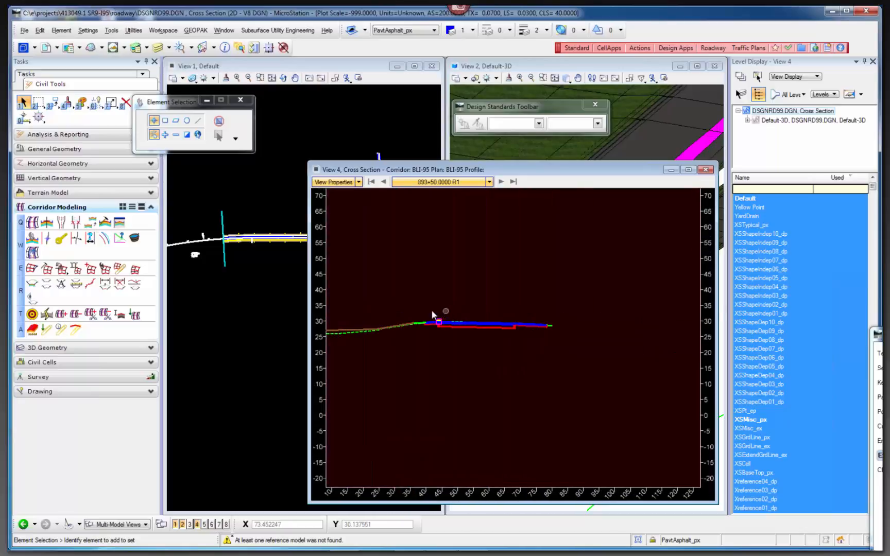
scroll(432, 314, "up", 4)
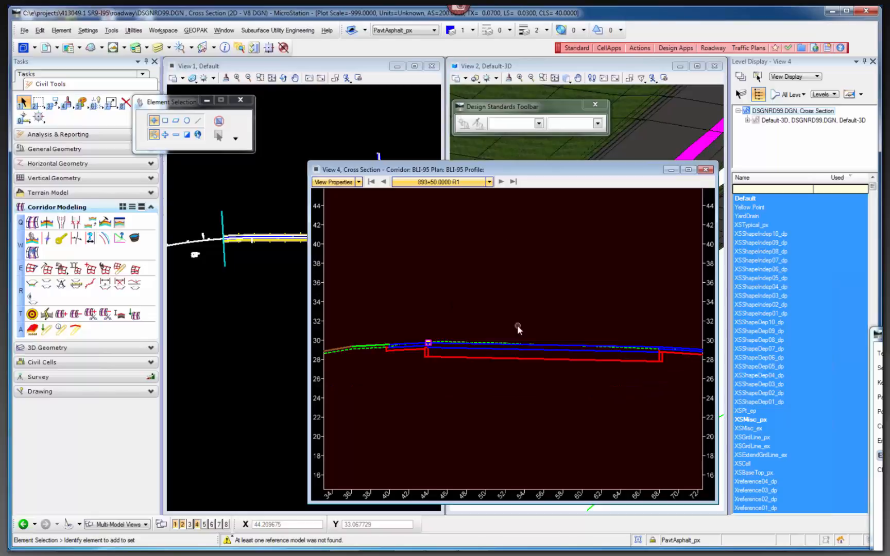
scroll(524, 331, "down", 3)
scroll(577, 346, "down", 2)
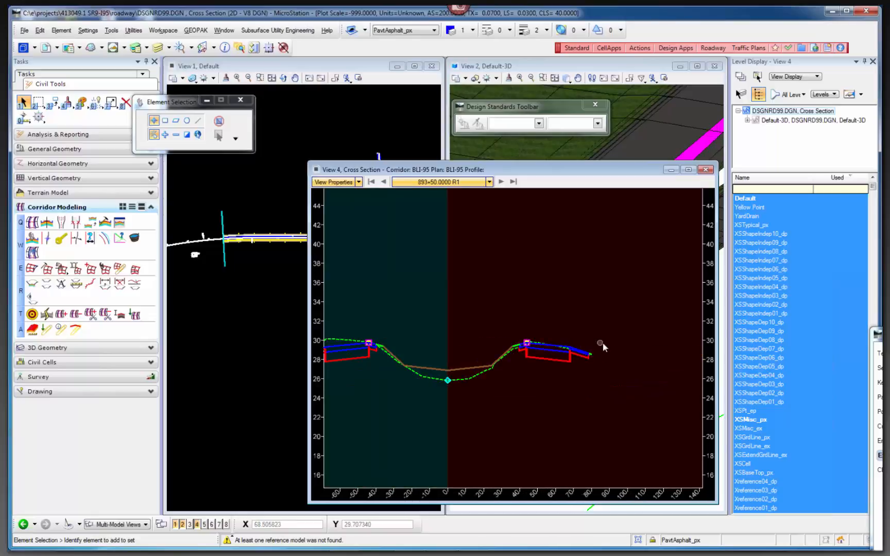
scroll(597, 342, "up", 4)
Move the cross section window to uncover more of the plan view and advance through the stations to 906+00.
left_click_drag(465, 175, 541, 178)
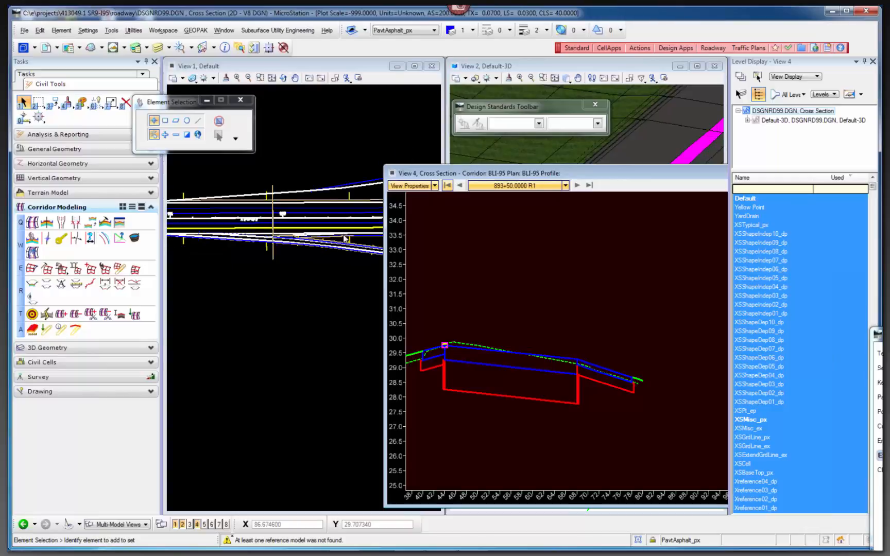
left_click(577, 185)
left_click(577, 186)
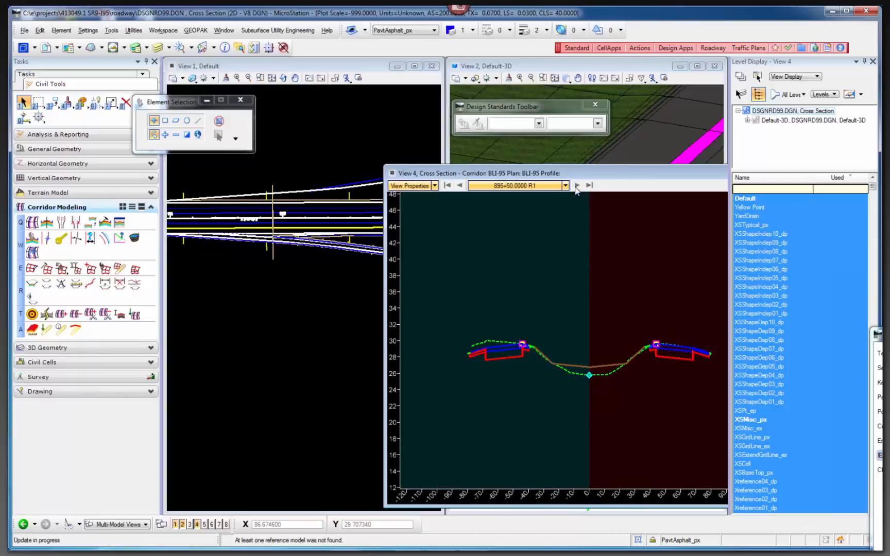
left_click(576, 185)
left_click(577, 186)
left_click(577, 185)
left_click(576, 186)
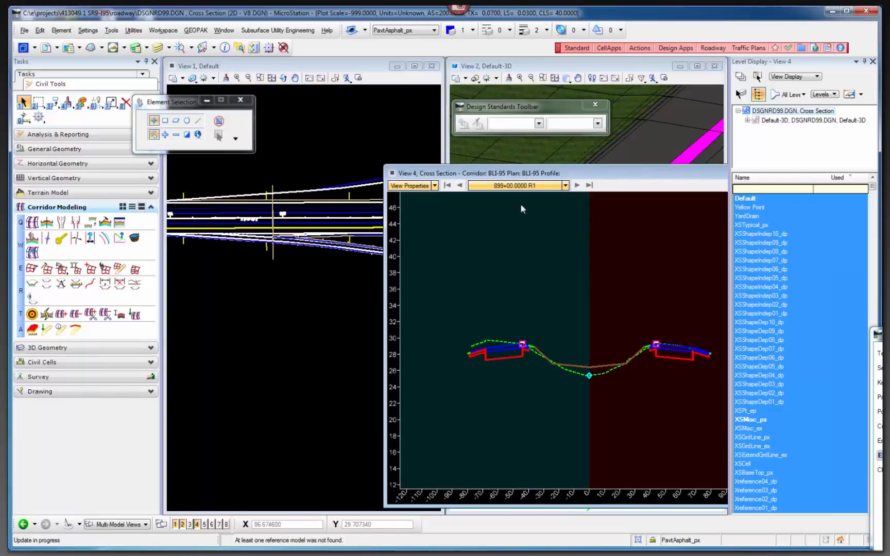
scroll(313, 300, "down", 3)
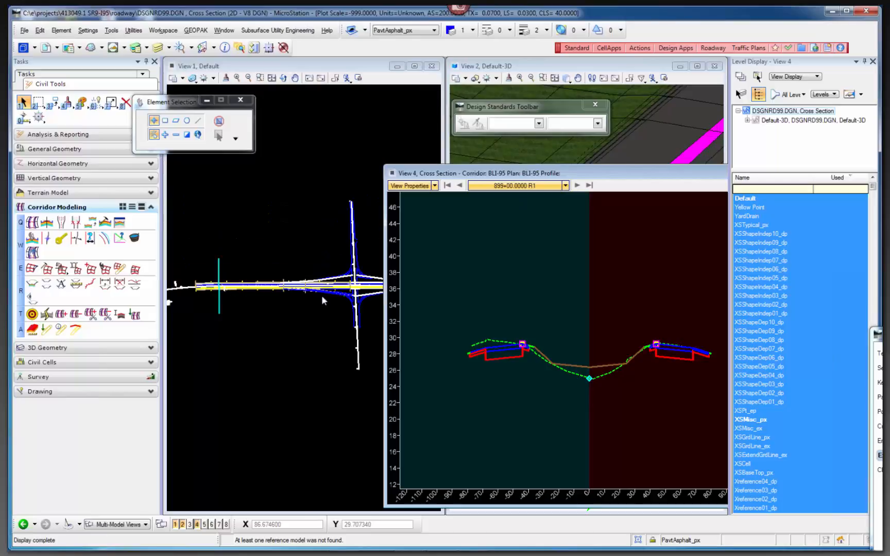
left_click(576, 185)
left_click(576, 186)
left_click(576, 185)
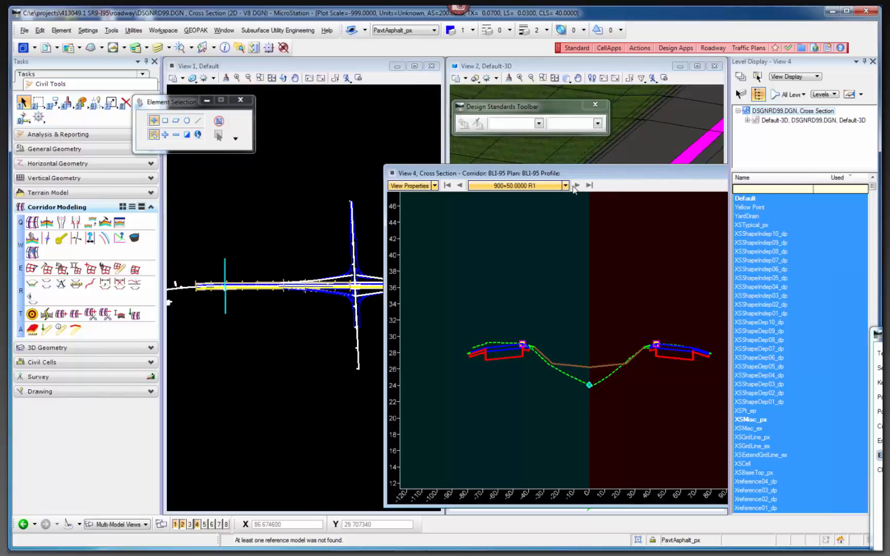
left_click(576, 185)
left_click(576, 186)
left_click(576, 186)
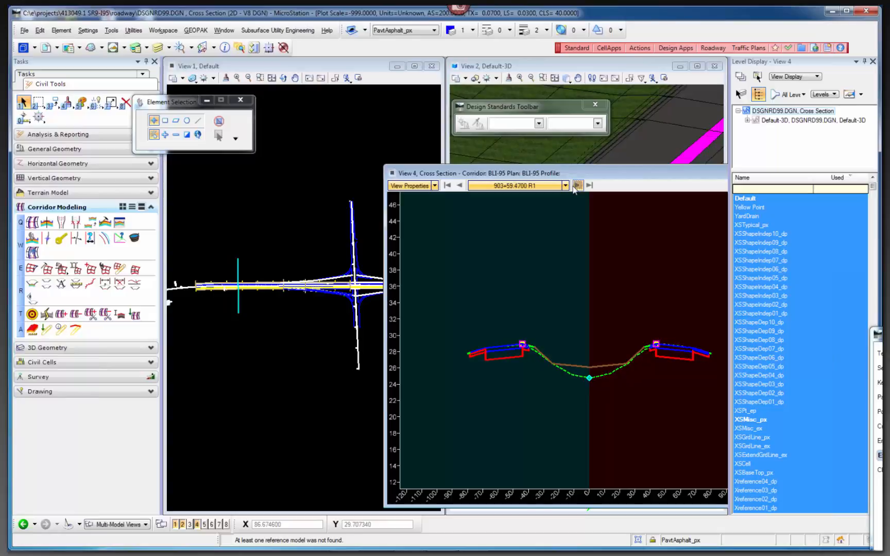
left_click(576, 186)
left_click(577, 185)
left_click(577, 186)
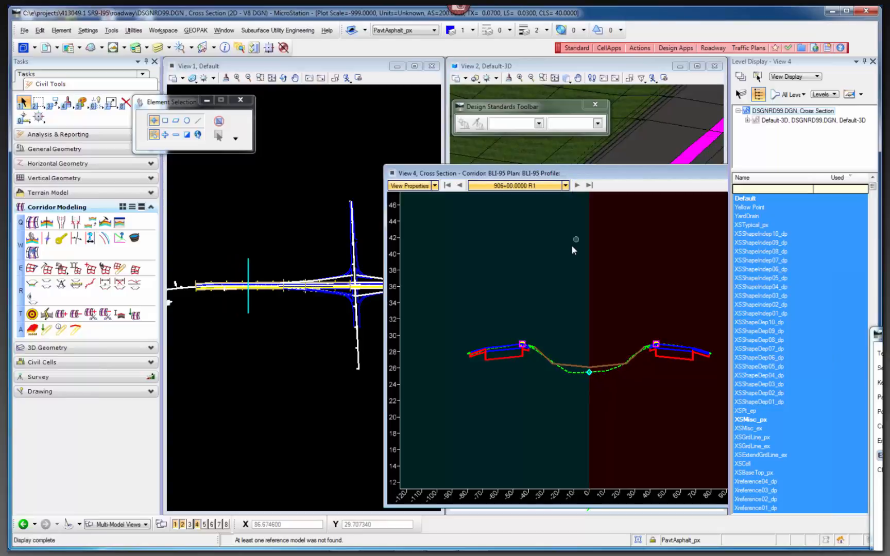
Locate the cross section station by datapoint in plan, just before the ramp taper begins, at about 913+88.57.
right_click(567, 253)
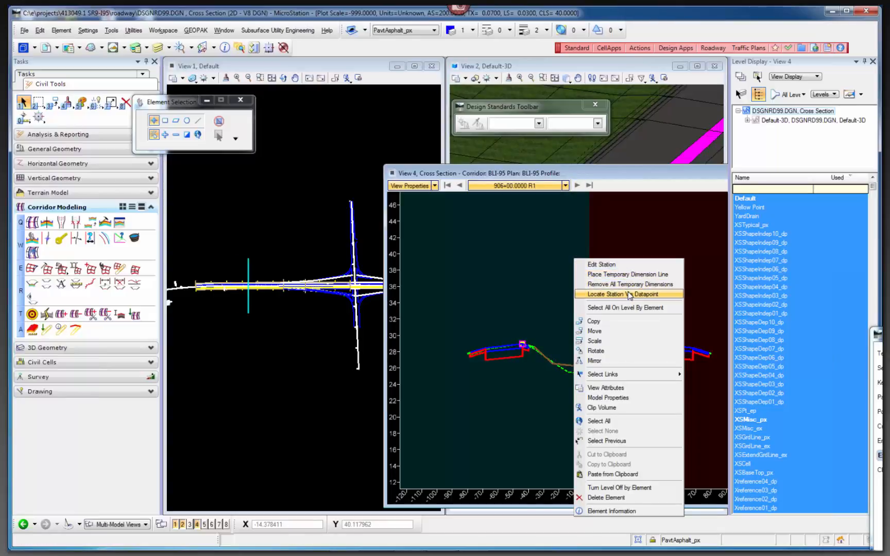
left_click(613, 294)
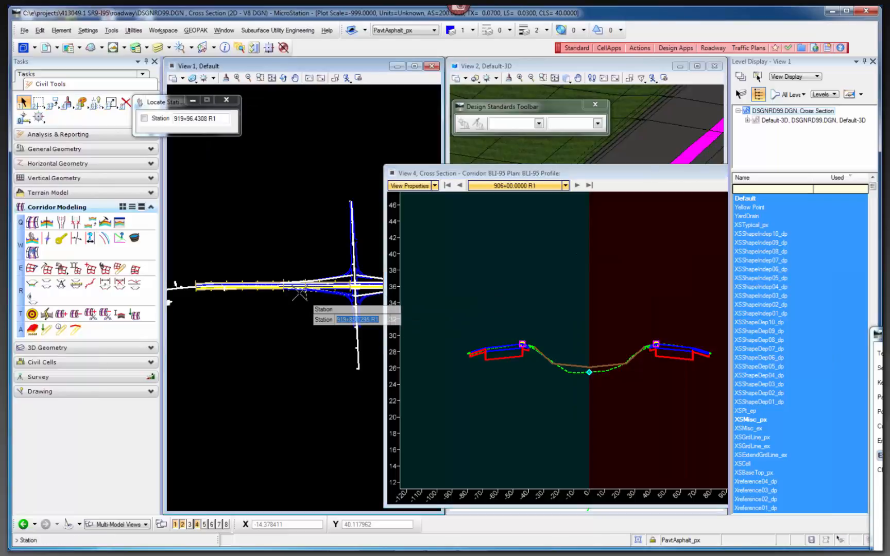
scroll(301, 292, "up", 3)
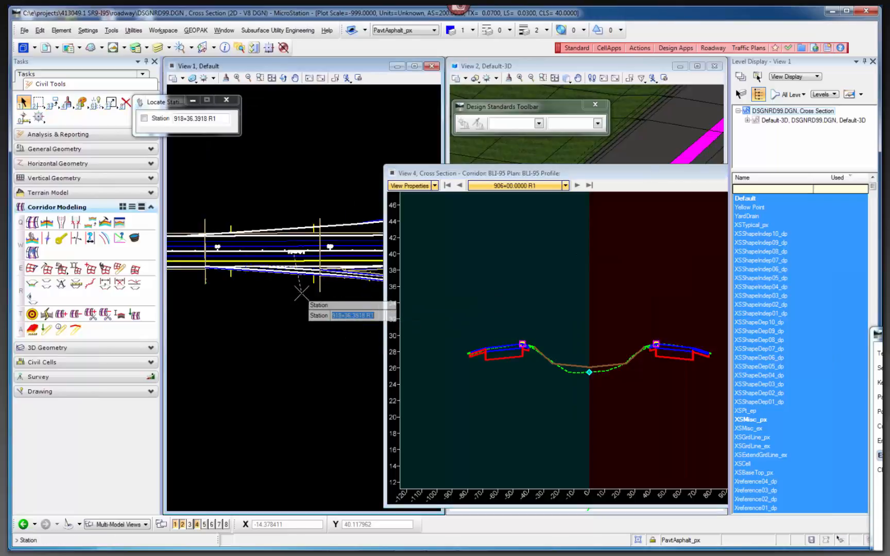
left_click(193, 323)
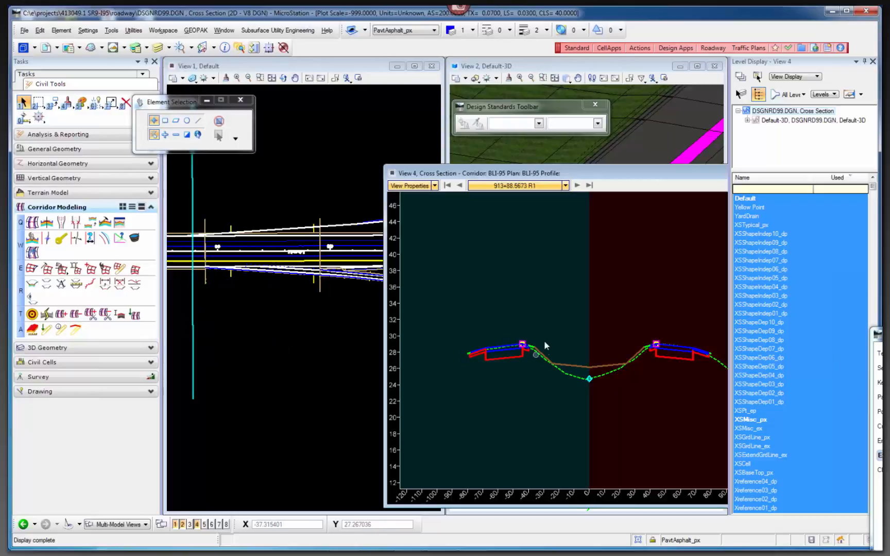
Advance station by station to 914+45.8434 and inspect the pavement and shoulder edge where the ramp starts.
left_click(577, 186)
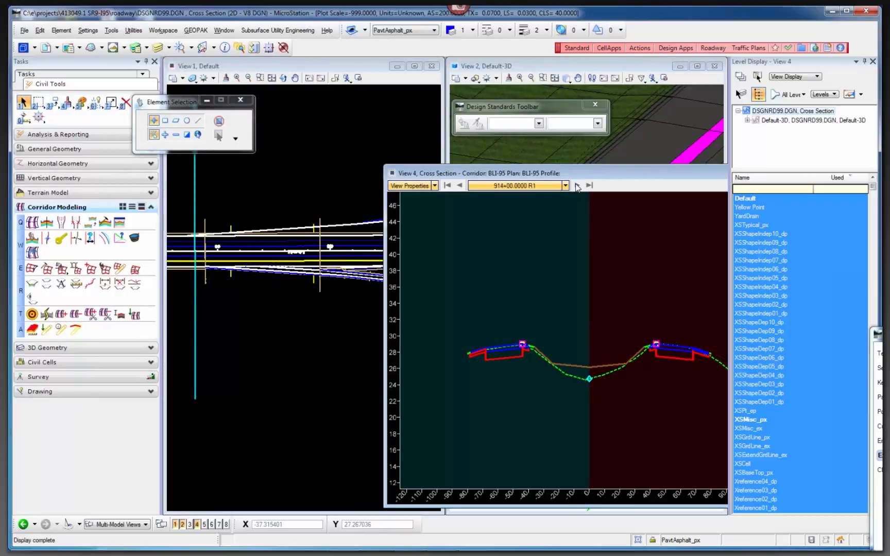
left_click(577, 186)
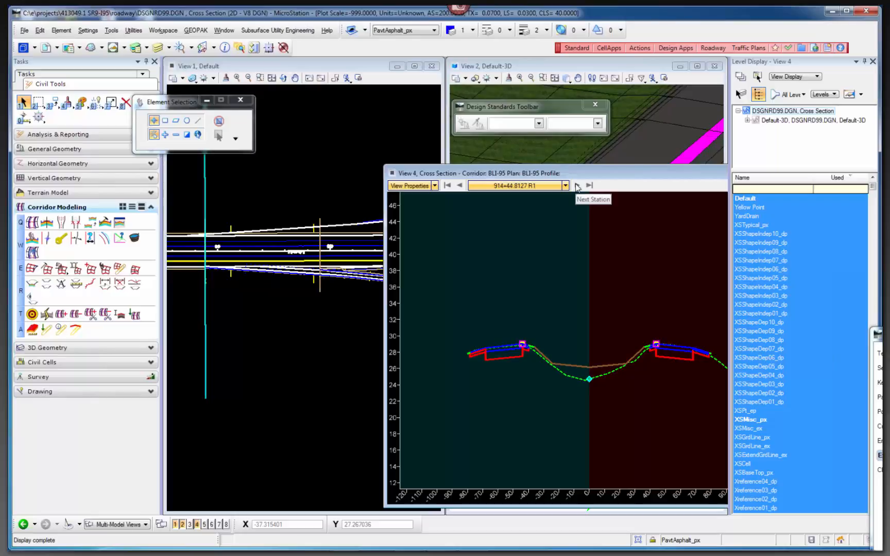
left_click(577, 186)
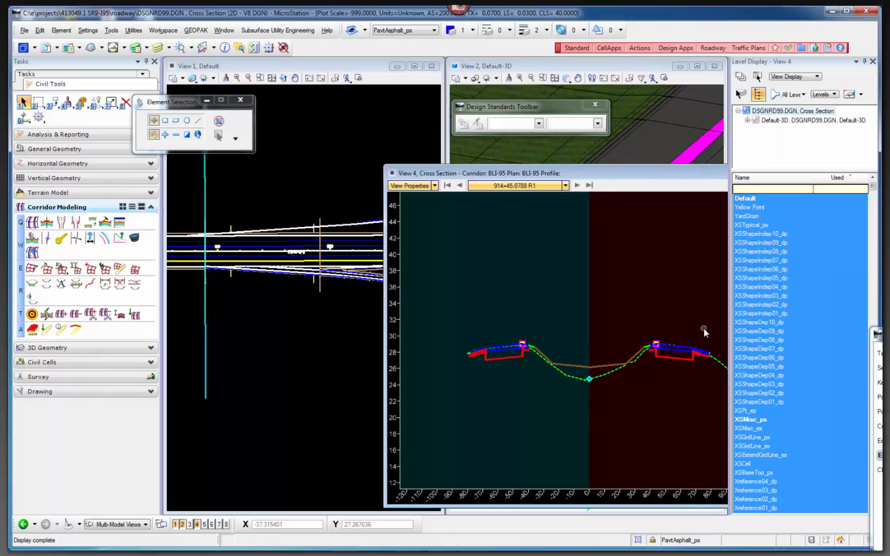
scroll(697, 363, "up", 10)
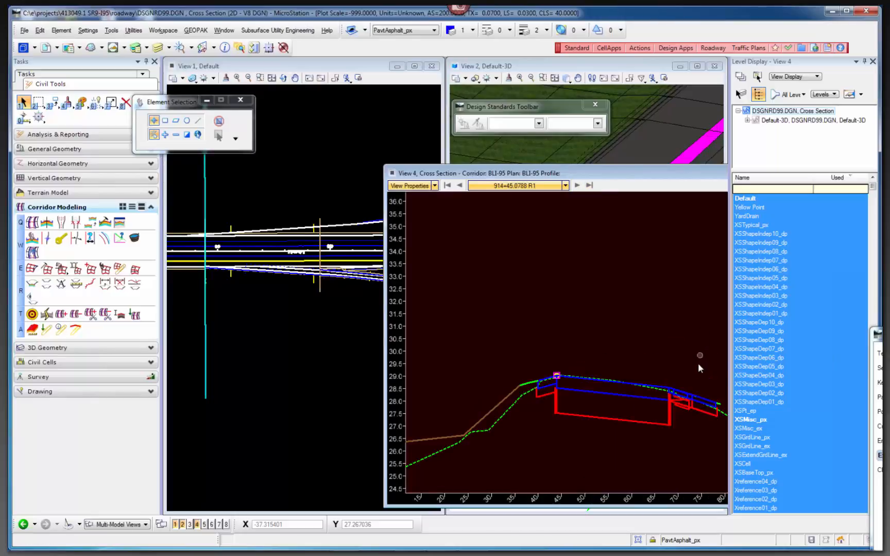
left_click(577, 186)
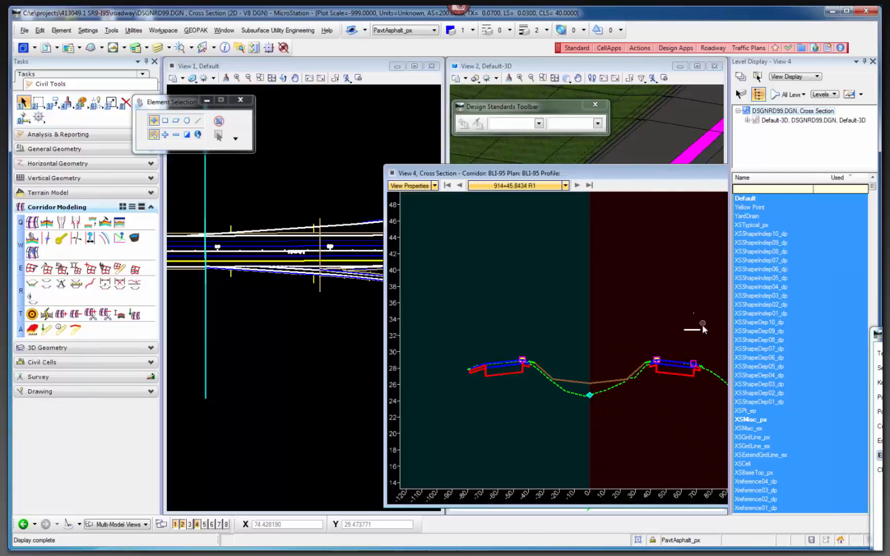
scroll(702, 325, "up", 5)
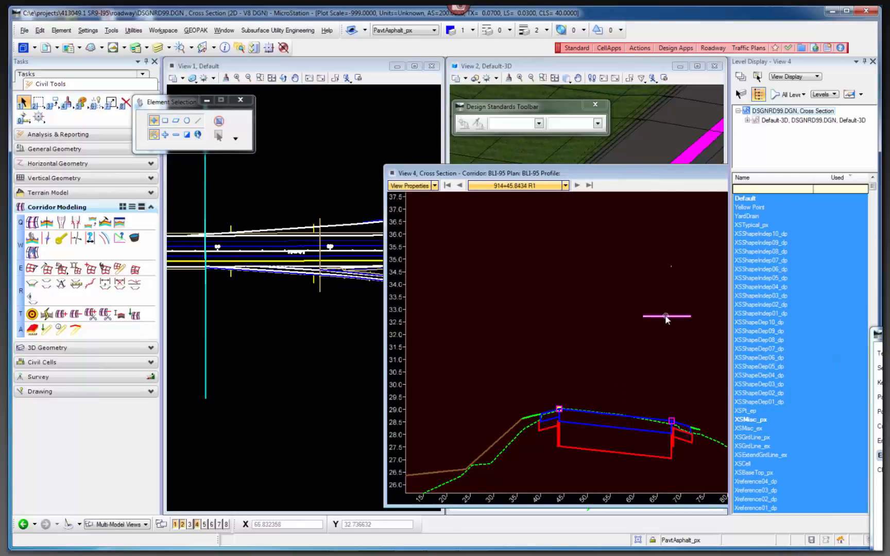
Set the cross section view properties to hold the current zoom between stations, and advance to station 914+80.
left_click(435, 186)
left_click(428, 220)
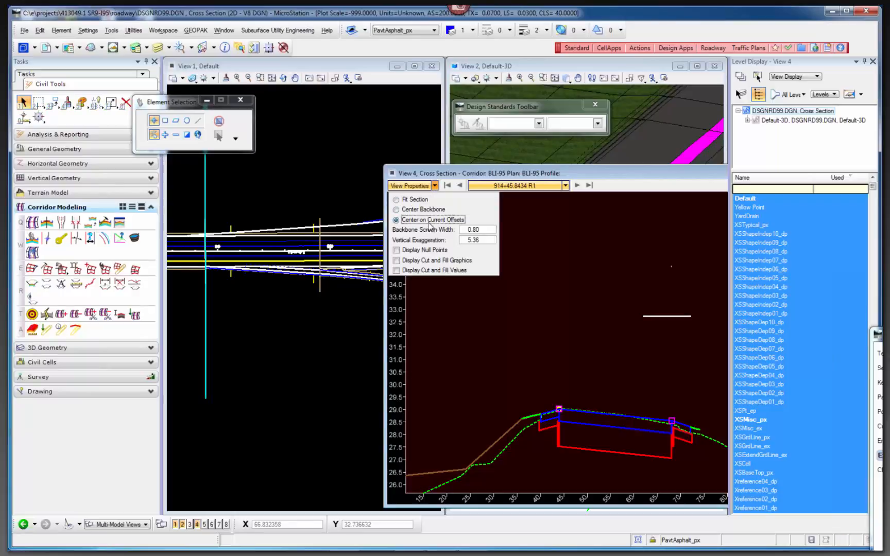
left_click(577, 186)
left_click(577, 185)
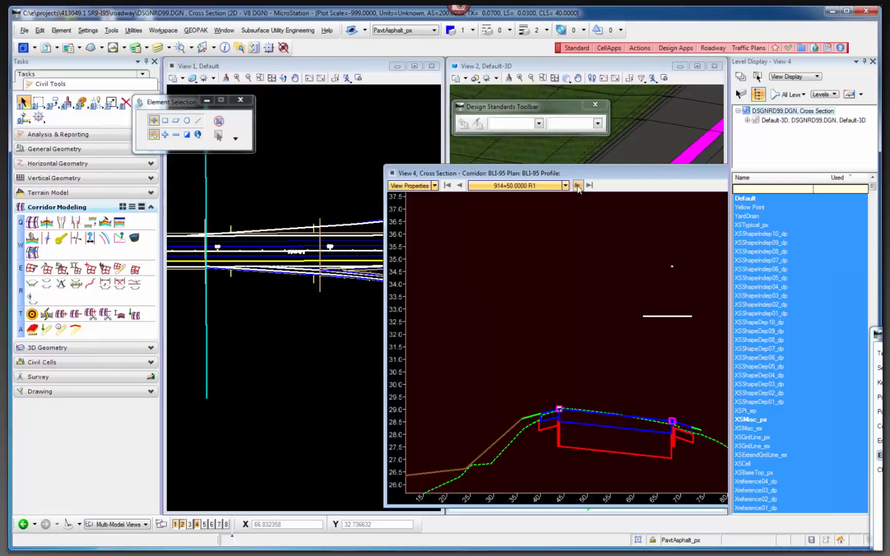
left_click(577, 186)
left_click(577, 185)
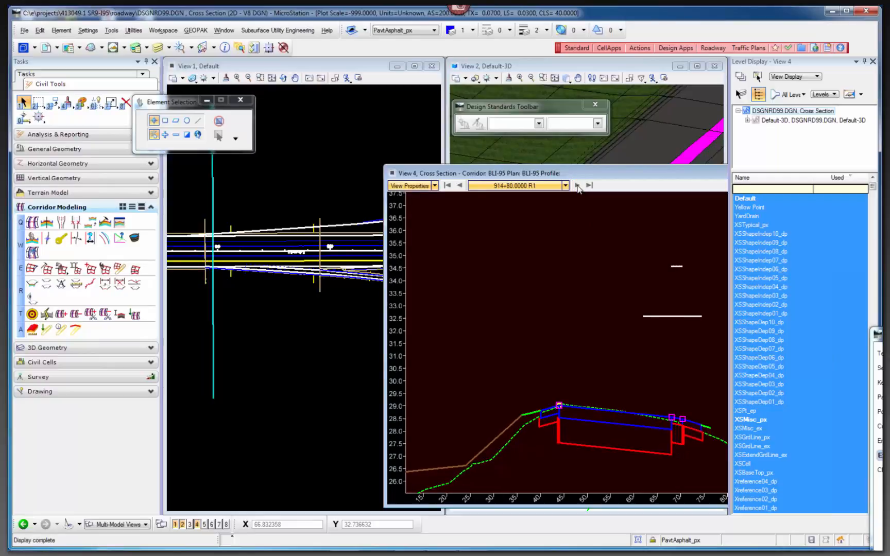
Advance the cross section view to station 915+10 and examine the edge point of the ramp pavement.
left_click(577, 186)
left_click(577, 186)
left_click(577, 186)
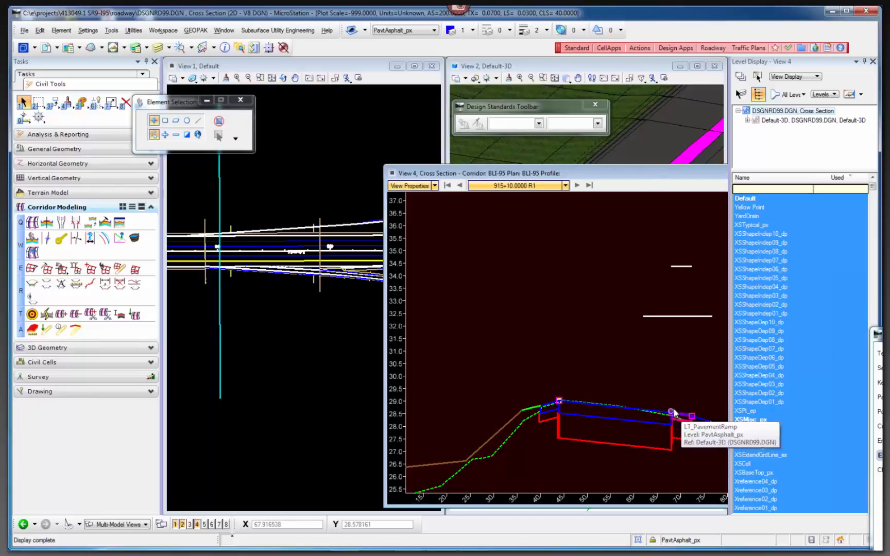
middle_click_drag(630, 373, 561, 362)
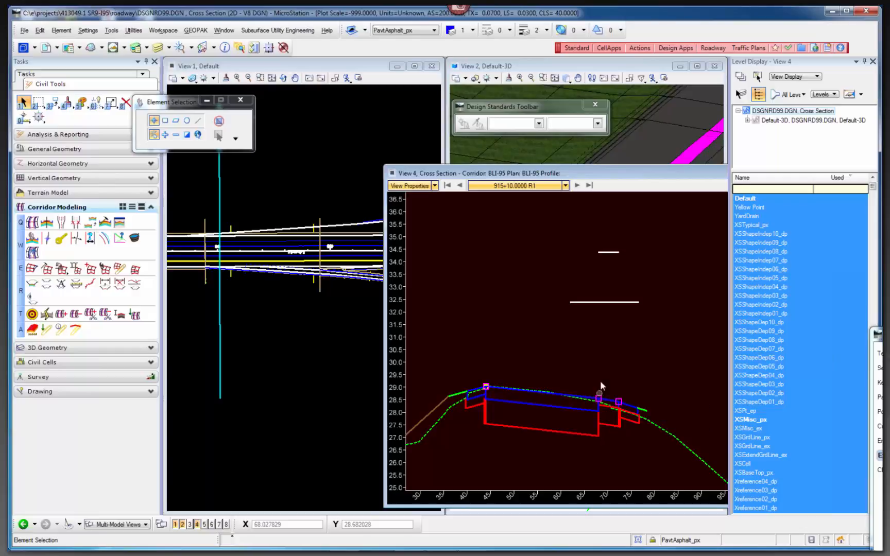
Step through the cross sections to station 916+70.5783, examining the width of the ramp pavement outside the mainline.
left_click(577, 185)
left_click(577, 185)
left_click(577, 185)
left_click(577, 186)
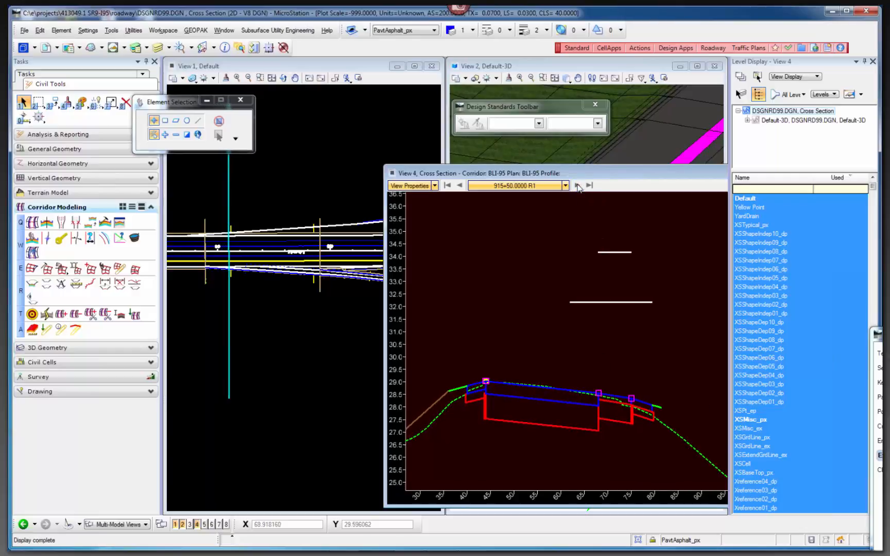
left_click(577, 186)
left_click(577, 185)
left_click(577, 185)
left_click(577, 186)
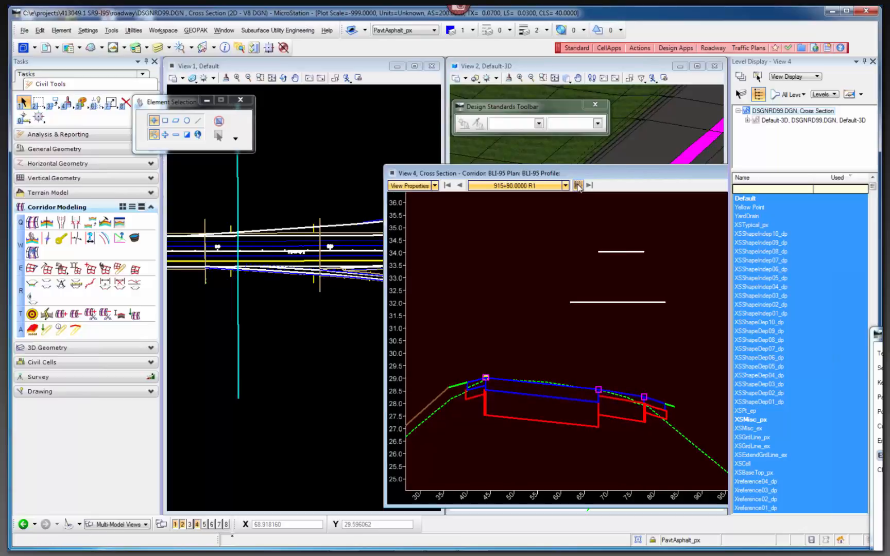
left_click(577, 185)
left_click(577, 186)
left_click(577, 186)
left_click(577, 186)
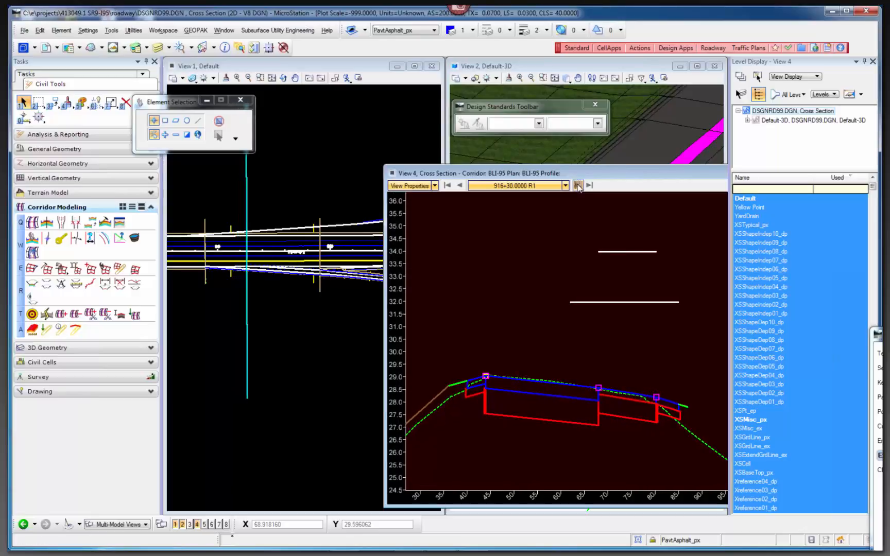
left_click(578, 186)
left_click(577, 185)
left_click(577, 186)
left_click(577, 185)
Advance to station 917+30 and inspect the PavtStabilization_px component between the mainline and ramp pavement.
left_click(577, 186)
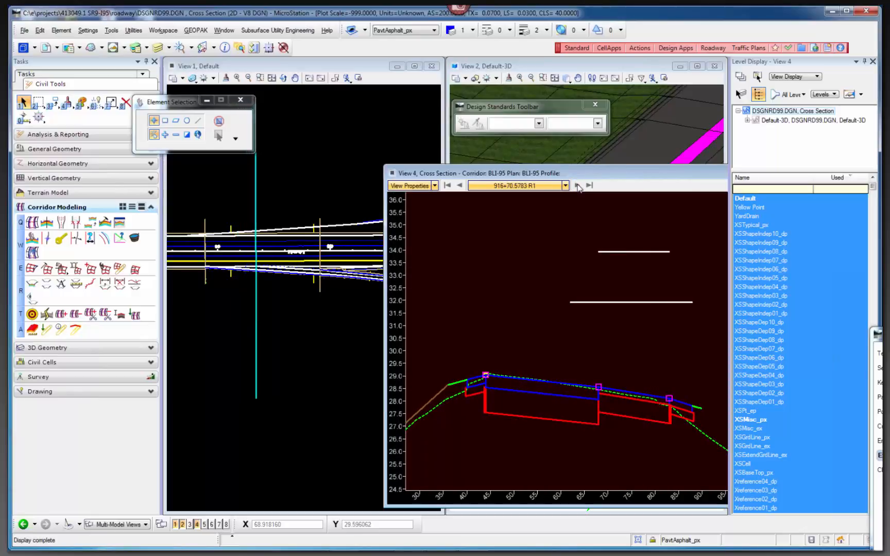
left_click(578, 185)
left_click(577, 186)
left_click(577, 186)
left_click(577, 185)
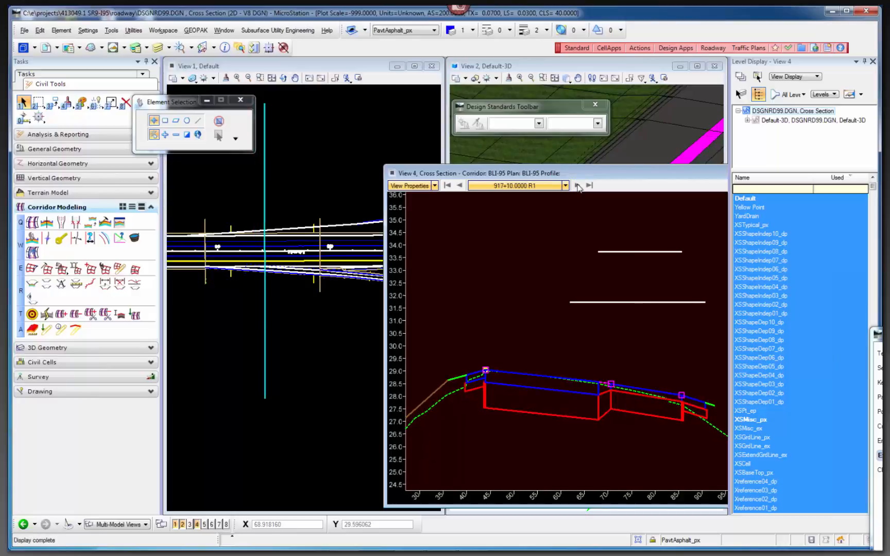
left_click(577, 185)
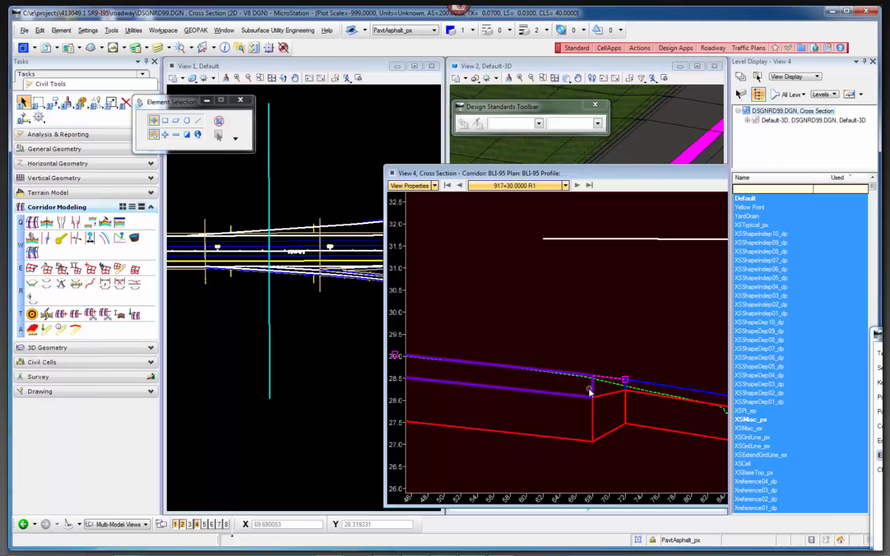
scroll(525, 386, "down", 2)
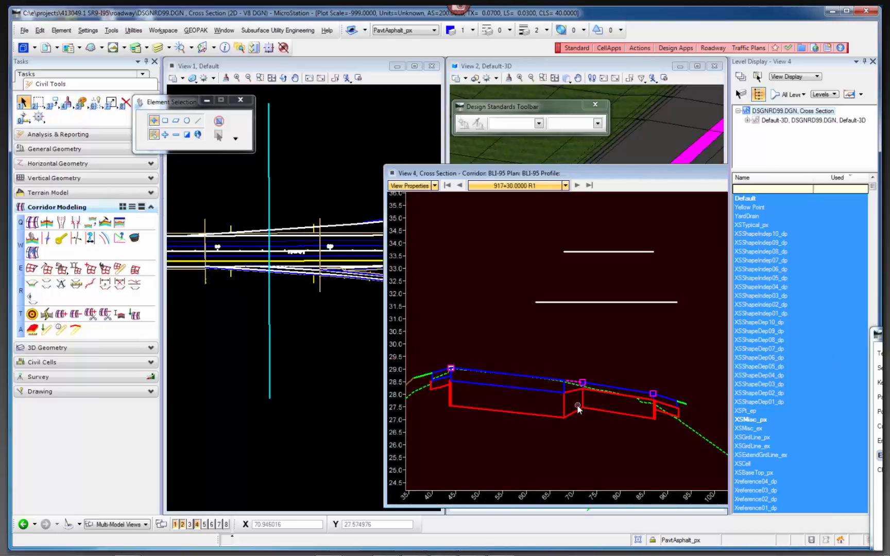
scroll(607, 389, "up", 2)
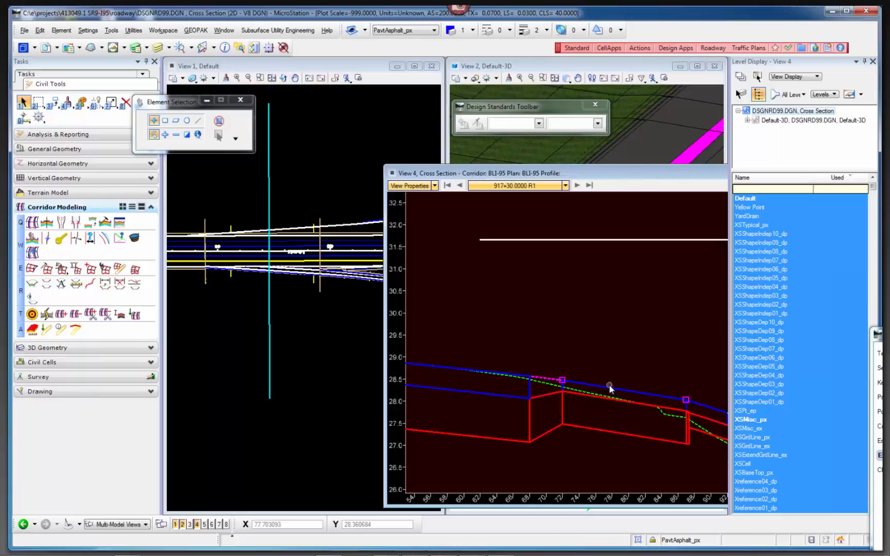
left_click(550, 380)
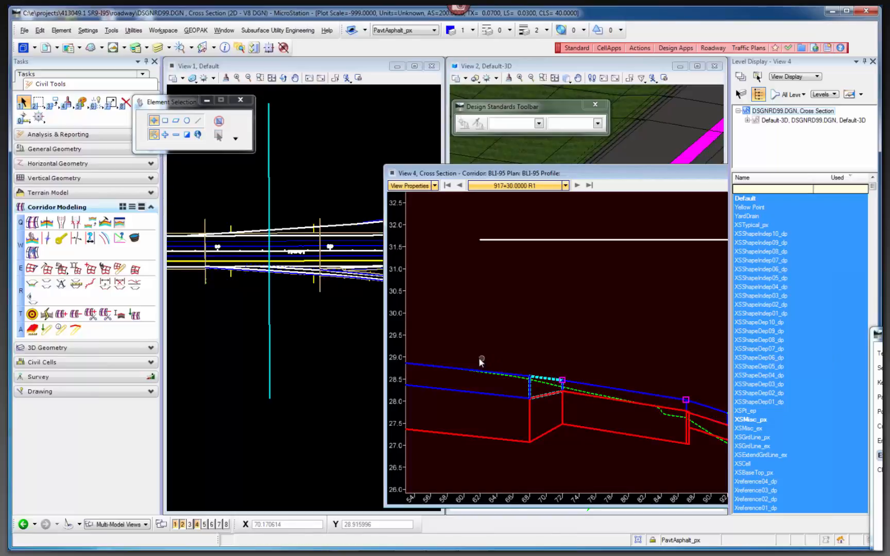
Place a temporary dimension line across the ramp pavement from its inside to its outside edge point.
scroll(481, 360, "down", 2)
right_click(529, 336)
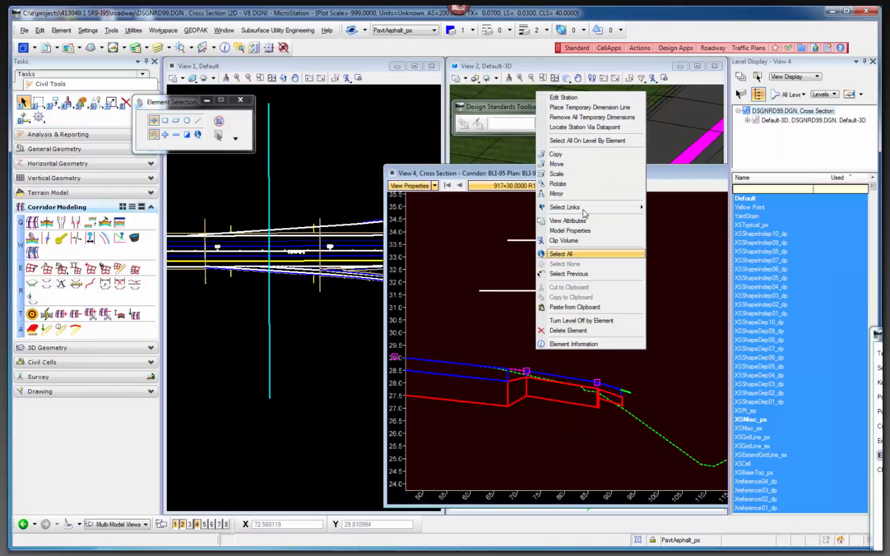
left_click(589, 107)
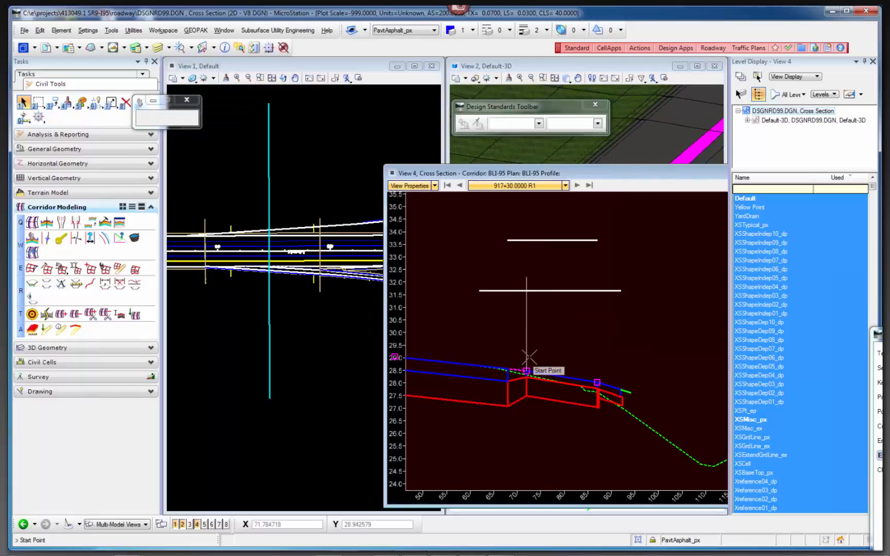
left_click(526, 370)
left_click(597, 380)
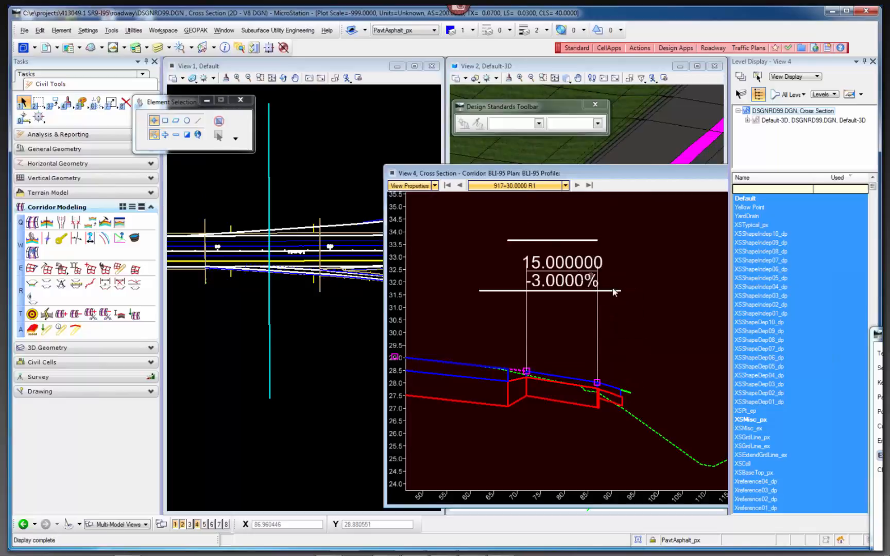
Step through the cross sections to station 919+50, checking the ramp's dimensioned width and cross slope.
left_click(577, 184)
left_click(576, 185)
left_click(576, 185)
left_click(577, 185)
left_click(577, 185)
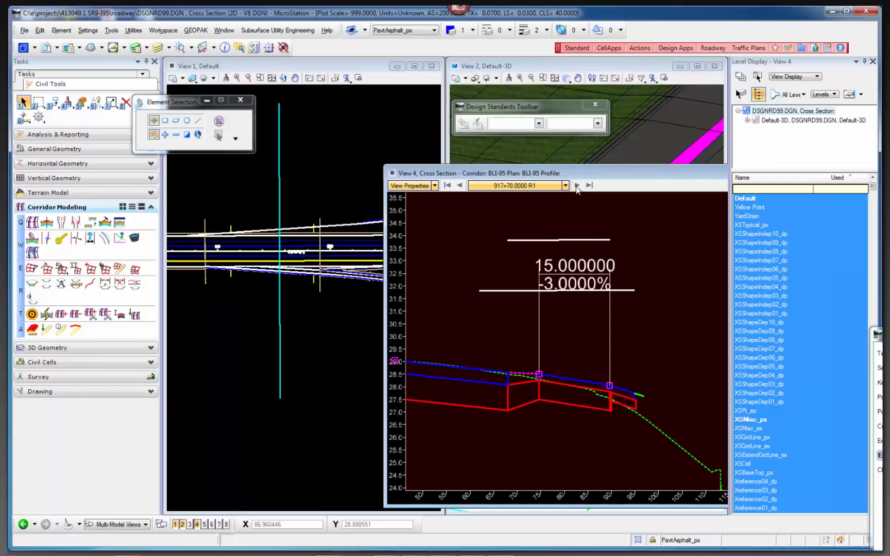
left_click(577, 185)
left_click(577, 184)
left_click(577, 185)
left_click(577, 185)
left_click(576, 185)
left_click(577, 185)
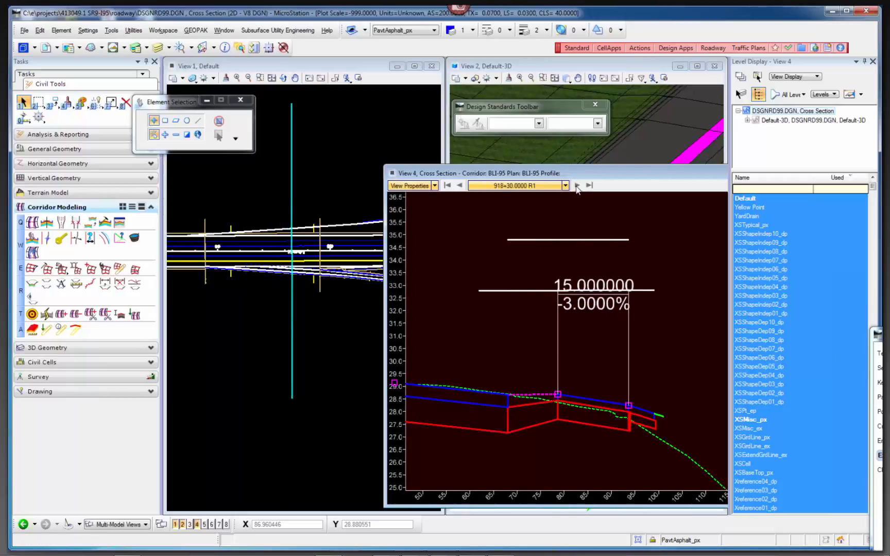
left_click(577, 185)
left_click(577, 185)
left_click(577, 185)
left_click(577, 184)
left_click(576, 185)
left_click(577, 185)
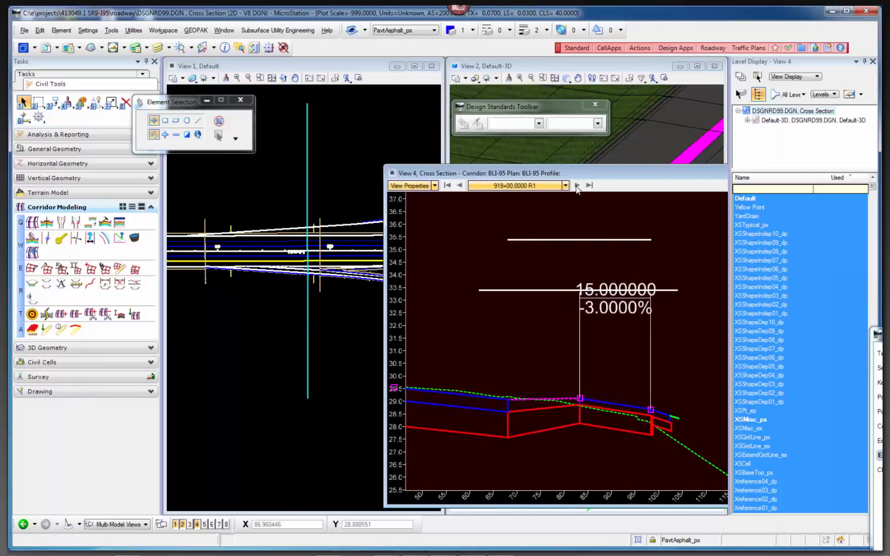
left_click(576, 184)
left_click(576, 184)
left_click(577, 185)
Advance to station 920+16.3650 and examine the gore and ramp pavement in both plan and cross section.
left_click(577, 185)
left_click(576, 185)
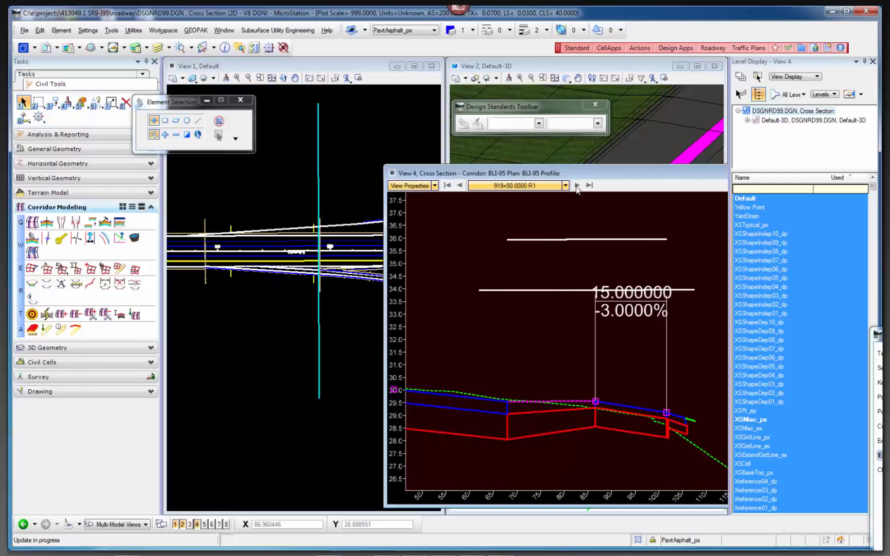
left_click(577, 185)
left_click(576, 185)
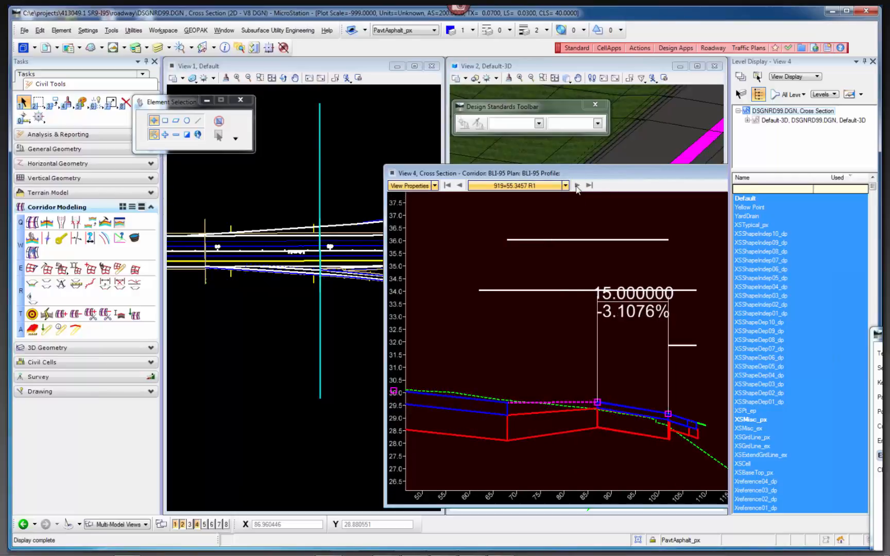
left_click(576, 185)
left_click(576, 185)
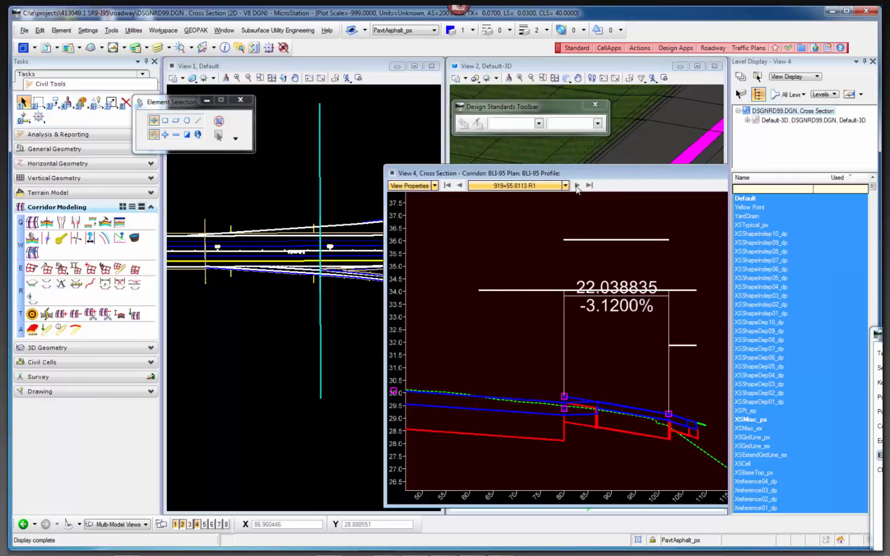
left_click(577, 185)
left_click(577, 185)
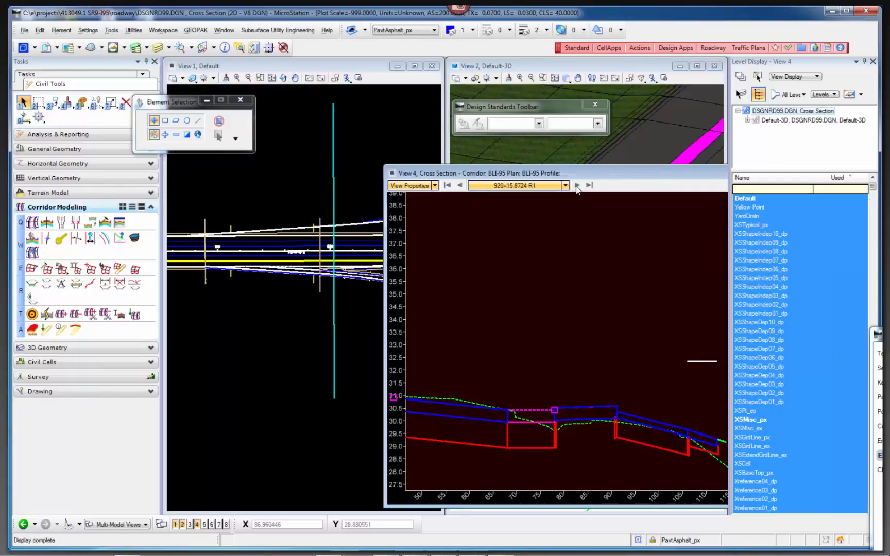
left_click(577, 185)
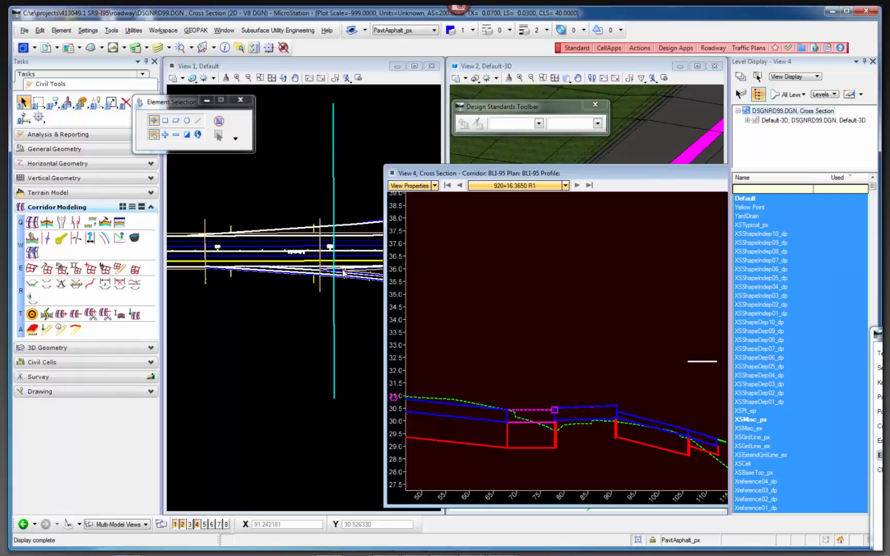
scroll(342, 270, "up", 4)
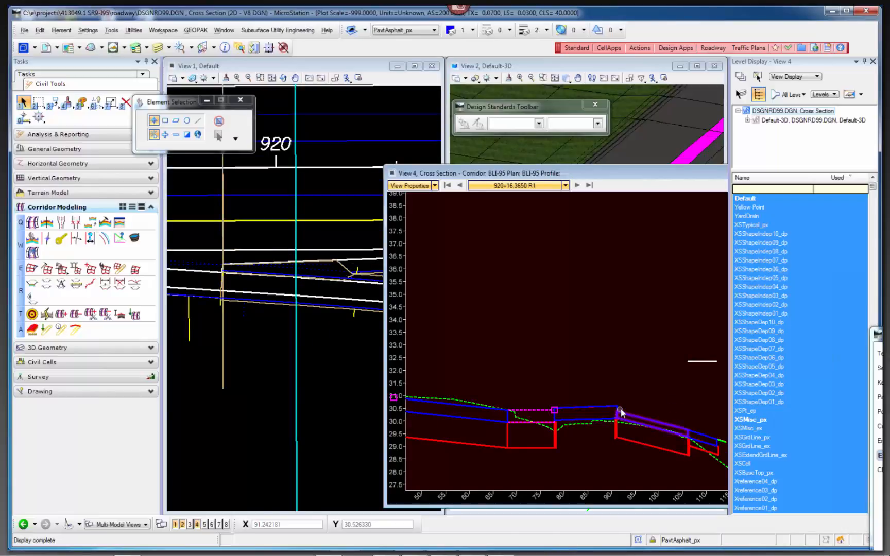
scroll(611, 412, "up", 3)
scroll(513, 381, "down", 3)
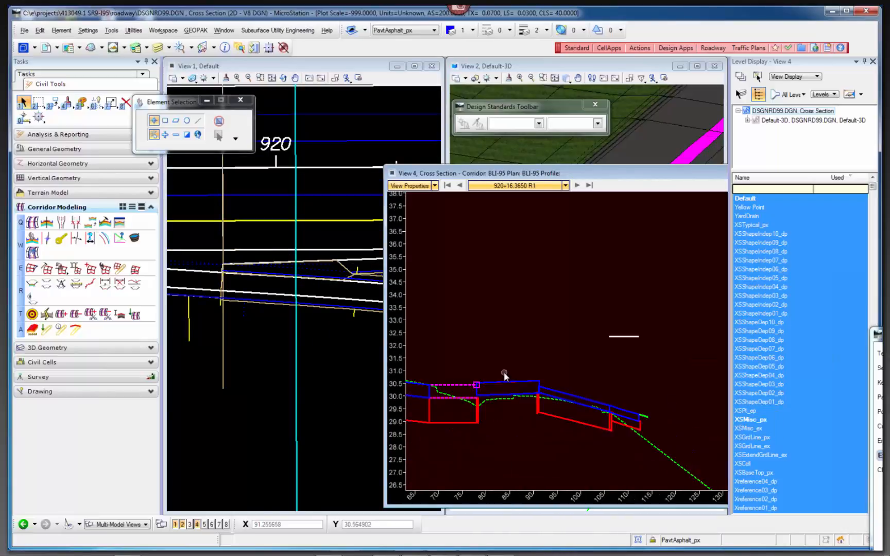
Advance to station 921+74.0929, examining the mainline and ramp pavement and shoulders beyond the gore.
left_click(576, 185)
left_click(576, 186)
left_click(577, 185)
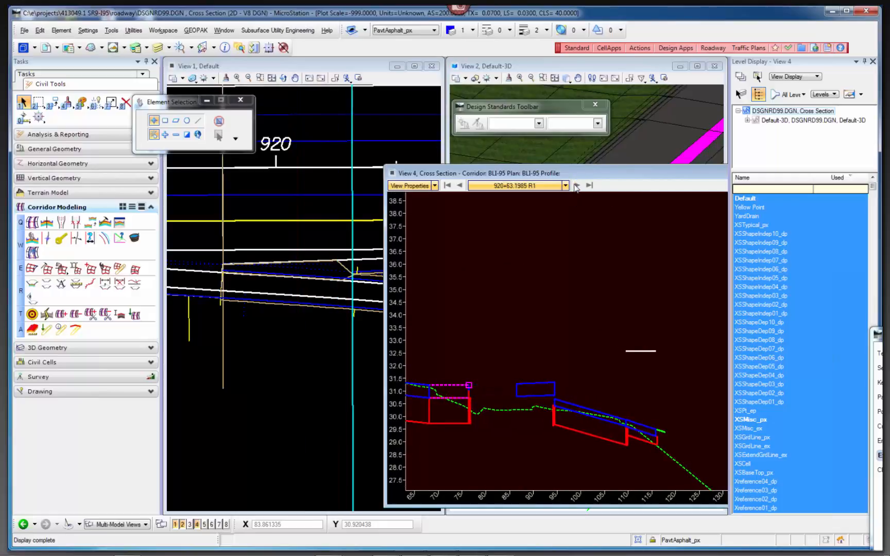
left_click(577, 185)
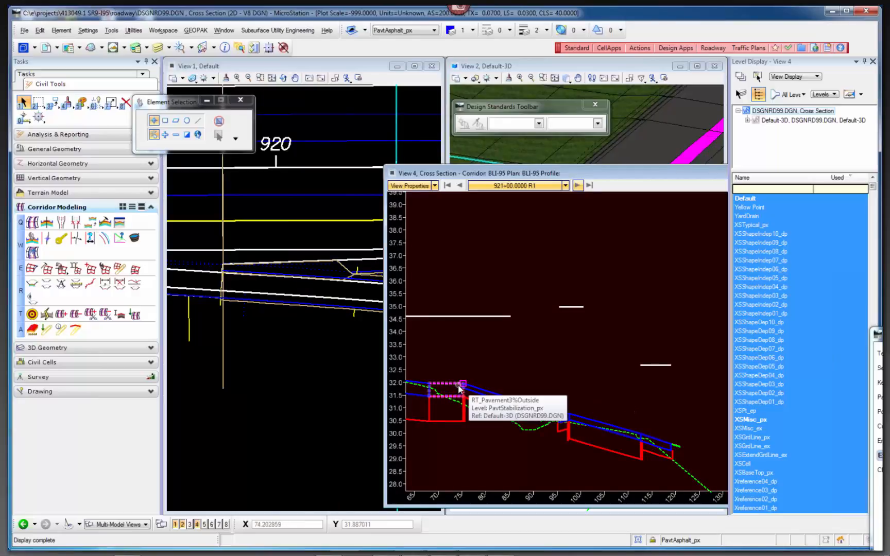
scroll(230, 257, "down", 2)
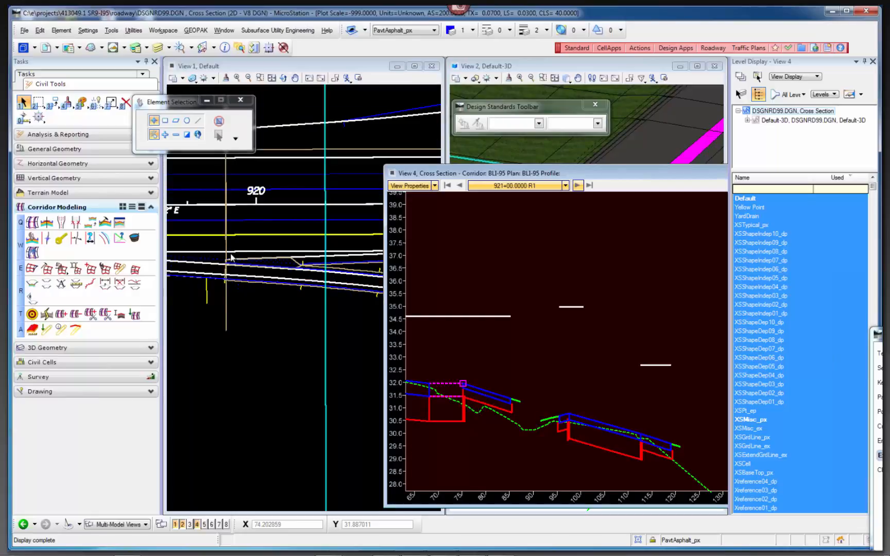
left_click(576, 185)
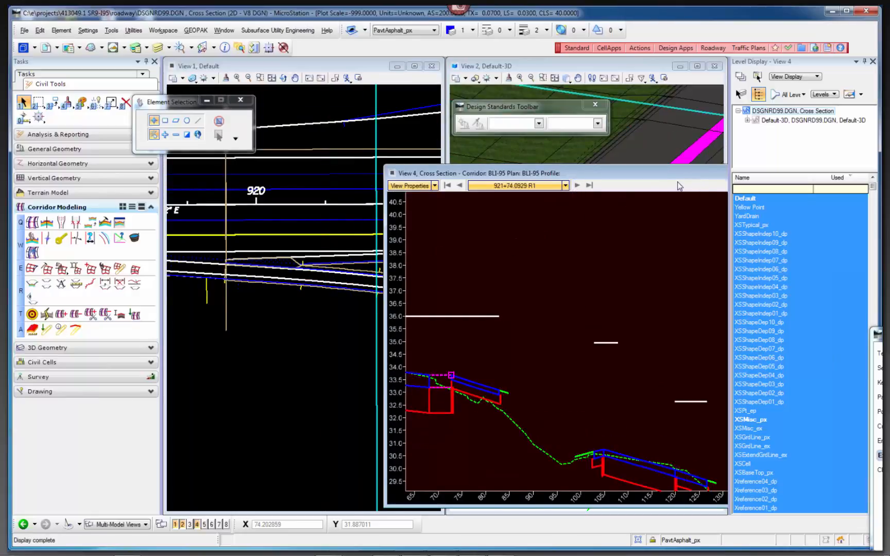
Move the cross section window aside and close it to uncover the plan and 3D views.
left_click_drag(686, 176, 594, 268)
left_click(689, 267)
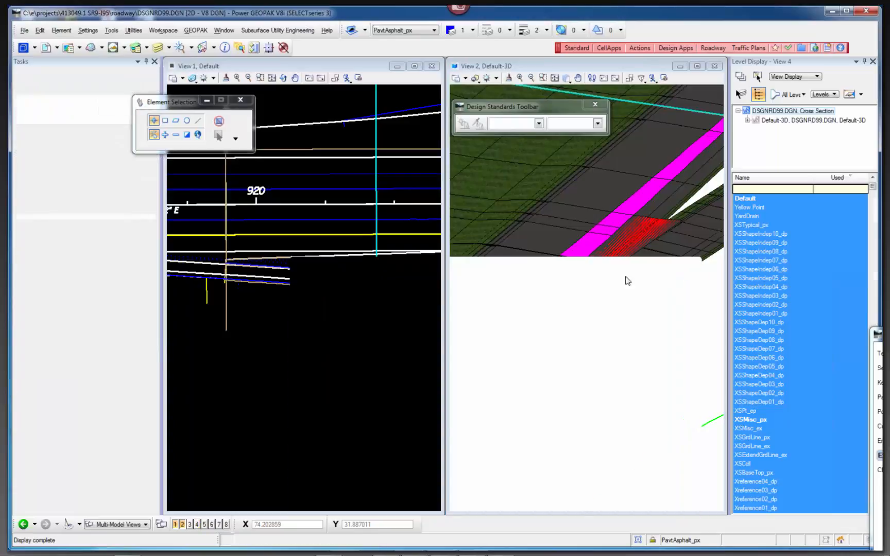
scroll(431, 312, "down", 2)
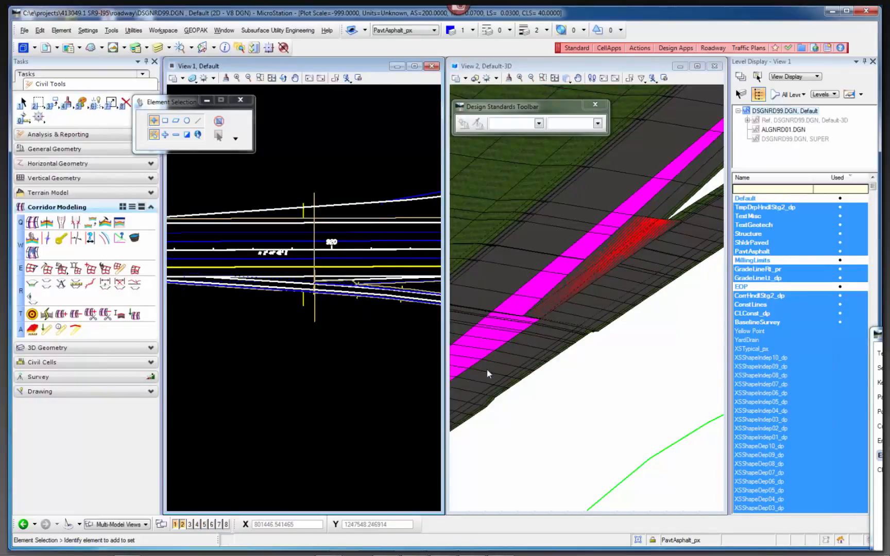
Turn on the Corridor Lines(3D) feature definitions for DSGNRD99.DGN in the 3D view's civil standards and close Project Explorer.
left_click(588, 372)
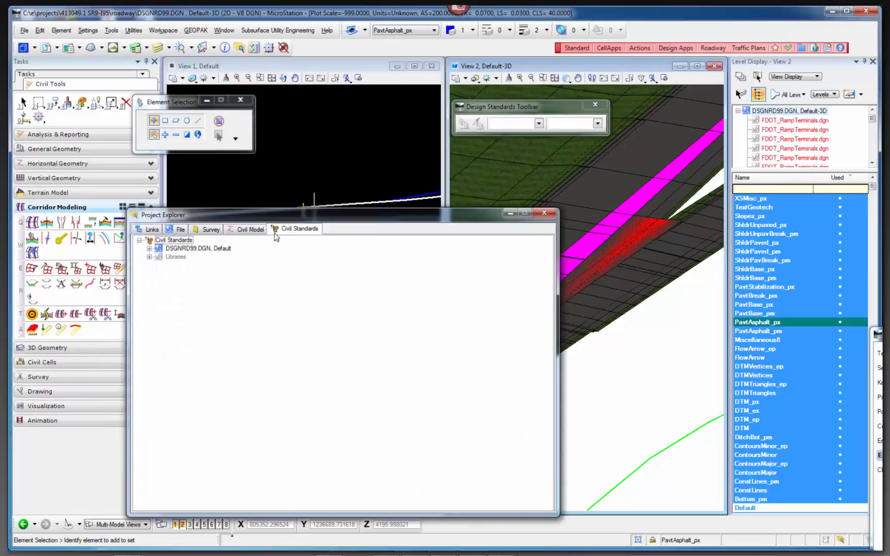
left_click(149, 248)
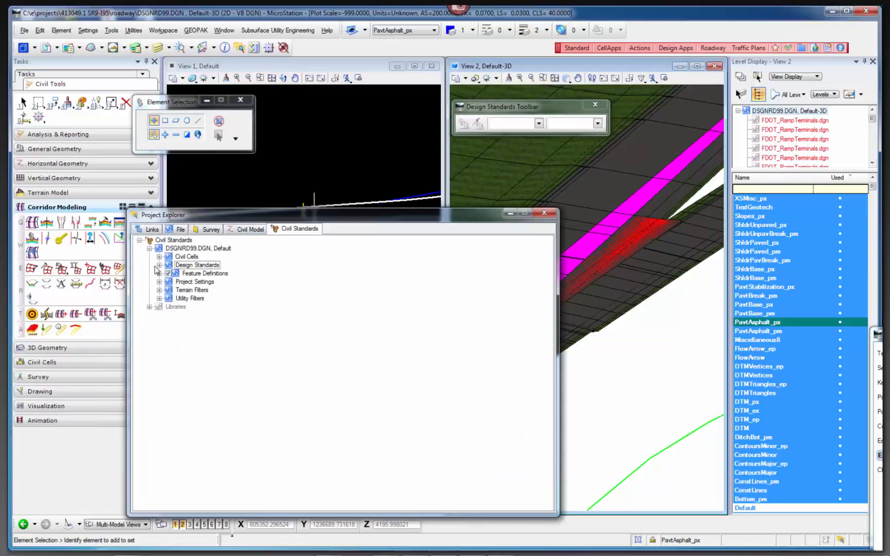
left_click(160, 273)
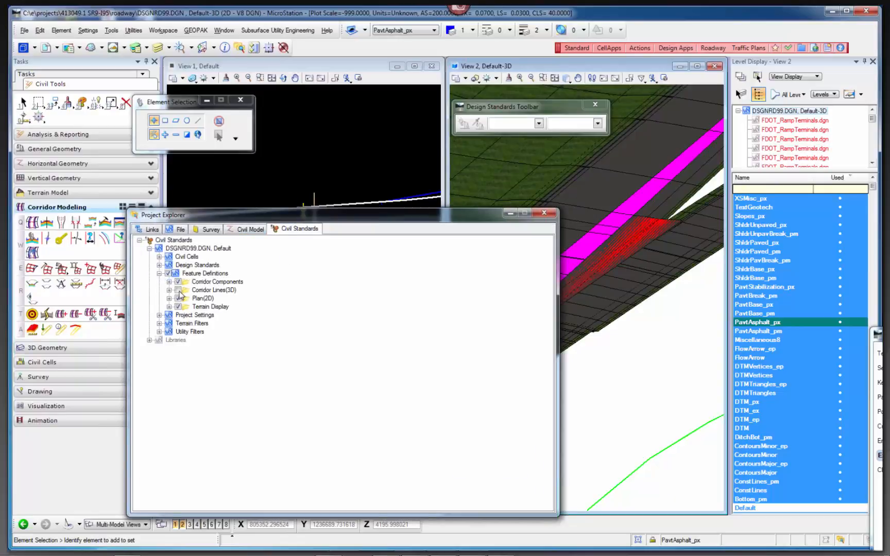
left_click(178, 290)
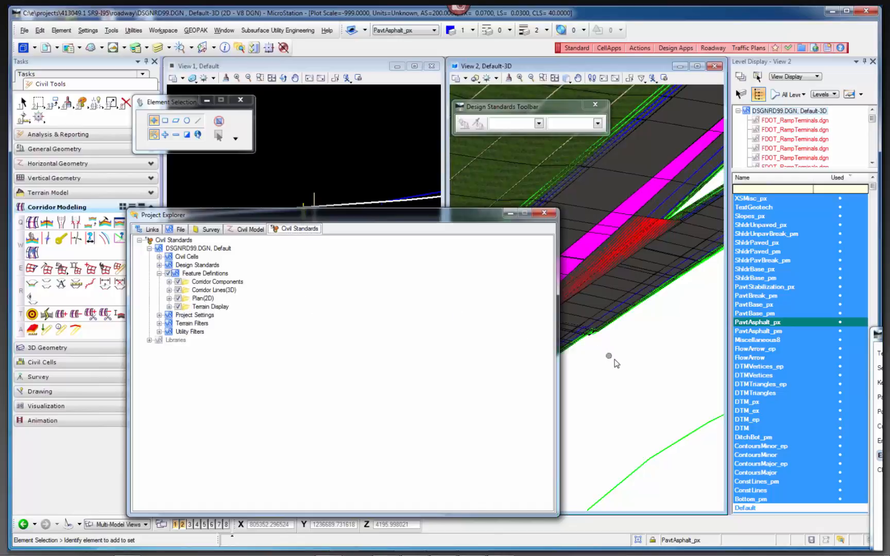
left_click(544, 212)
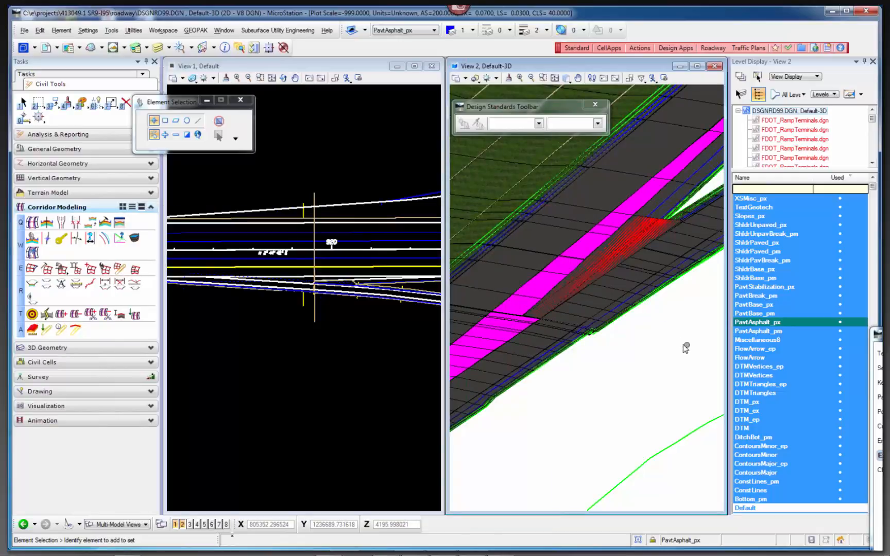
Open the profile of the RAMP1_BL baseline in View 3 and widen that view beneath the plan and 3D views.
scroll(378, 321, "up", 2)
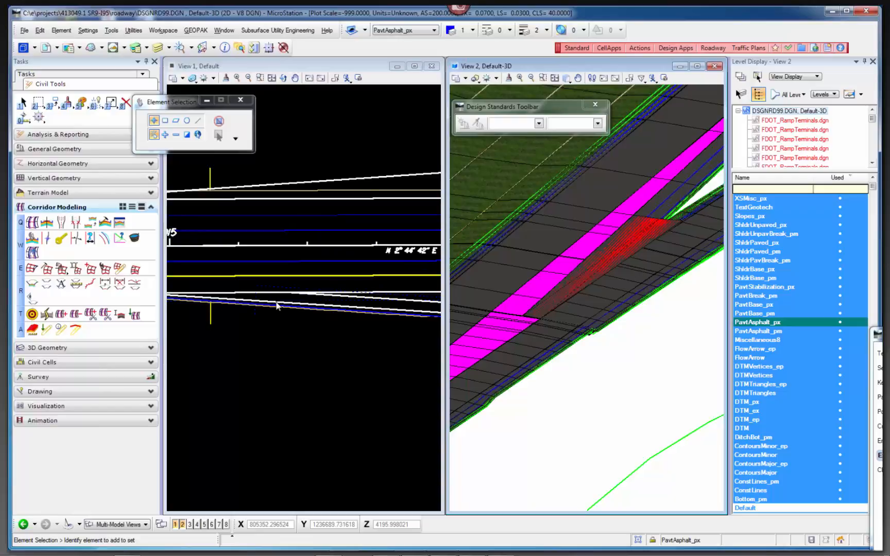
left_click(288, 335)
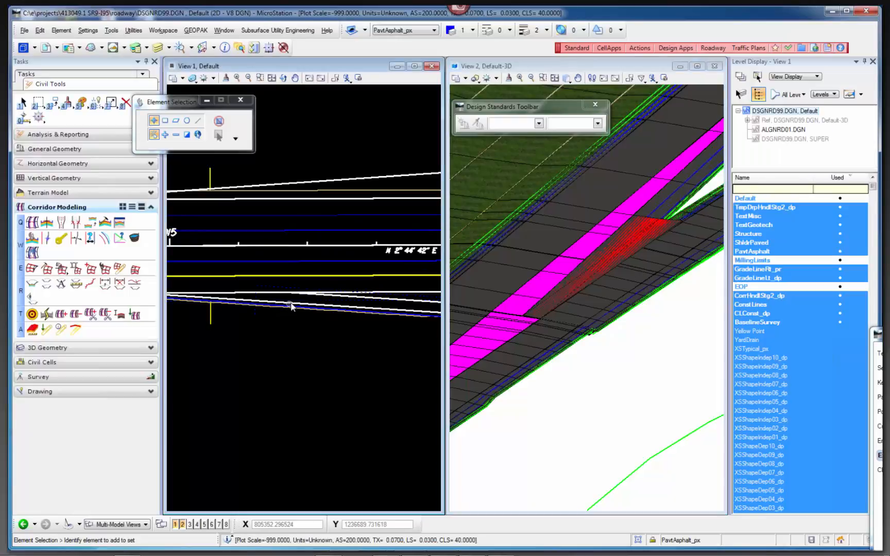
left_click(317, 305)
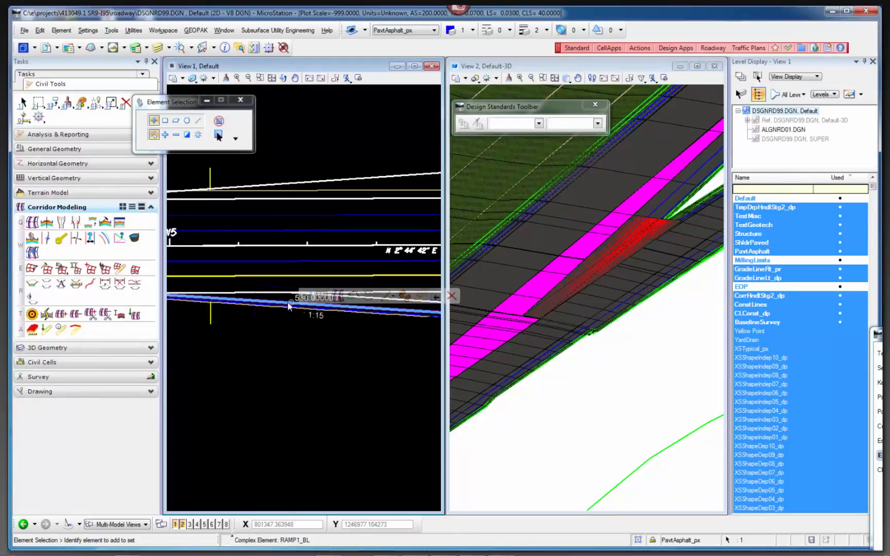
left_click(190, 524)
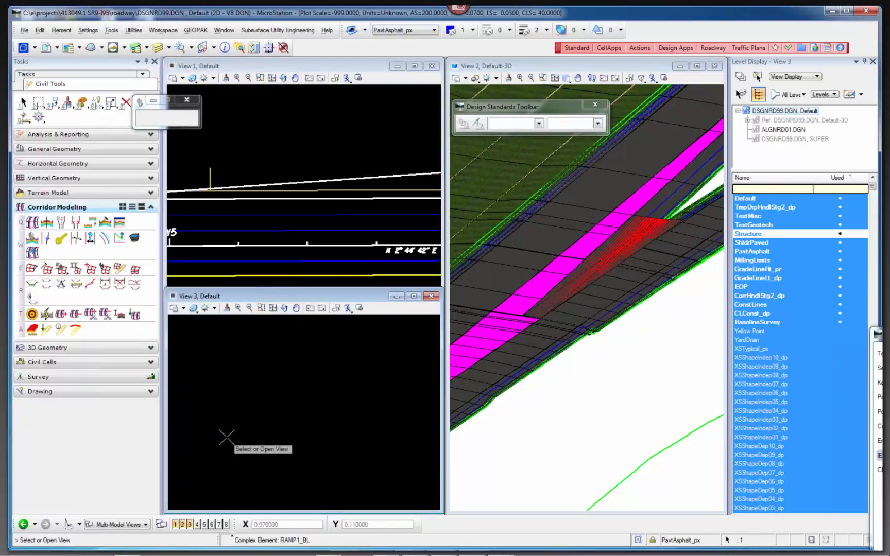
left_click(226, 436)
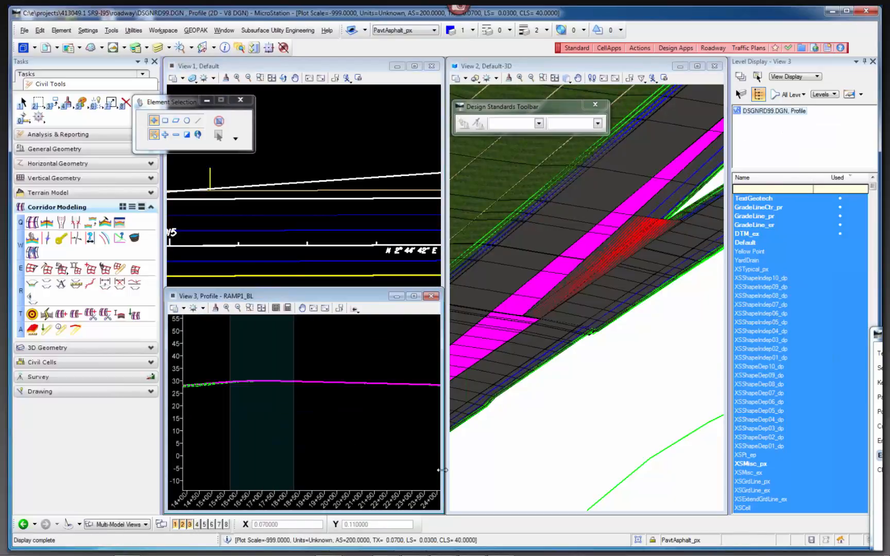
left_click_drag(442, 470, 720, 470)
Examine the full length of the RAMP1_BL profile against the existing ground and bring up the Vertical Geometry tools.
scroll(227, 378, "up", 2)
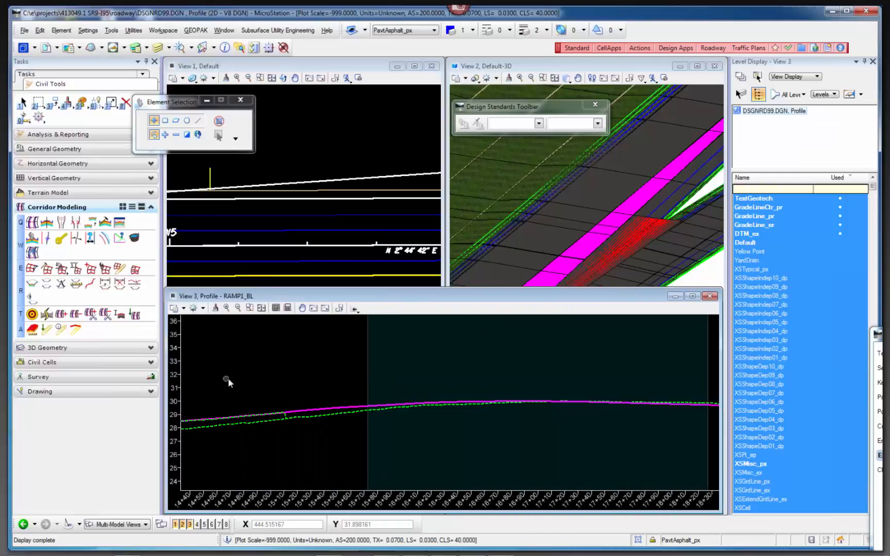
scroll(455, 415, "down", 3)
scroll(334, 412, "up", 3)
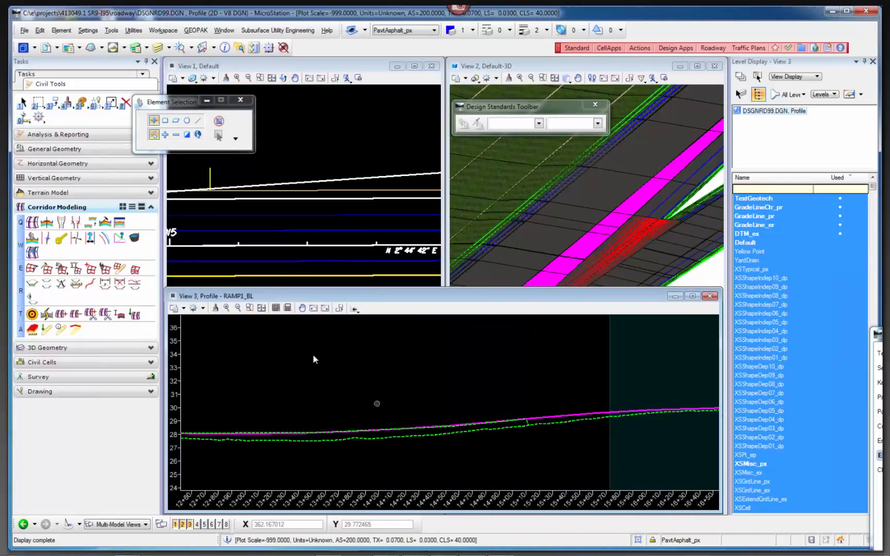
left_click(237, 308)
scroll(379, 386, "down", 6, "shift")
scroll(371, 392, "up", 2)
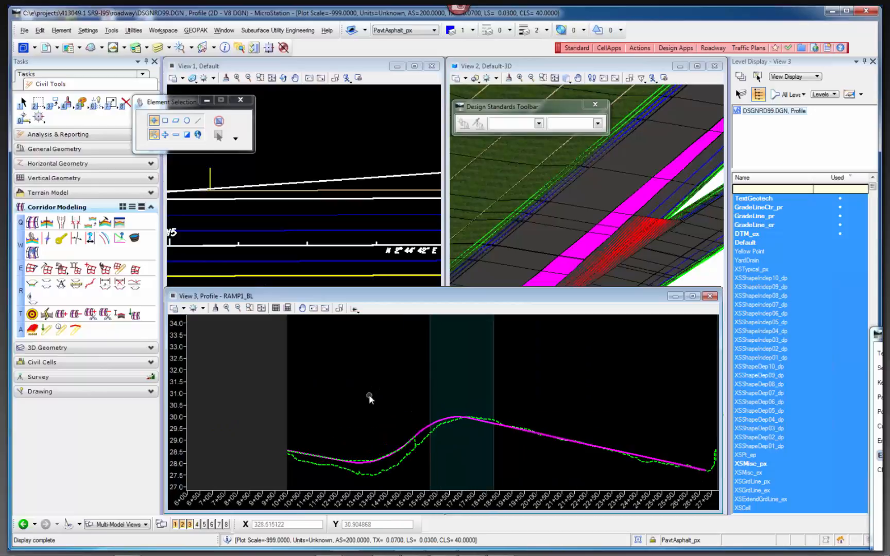
left_click(121, 352)
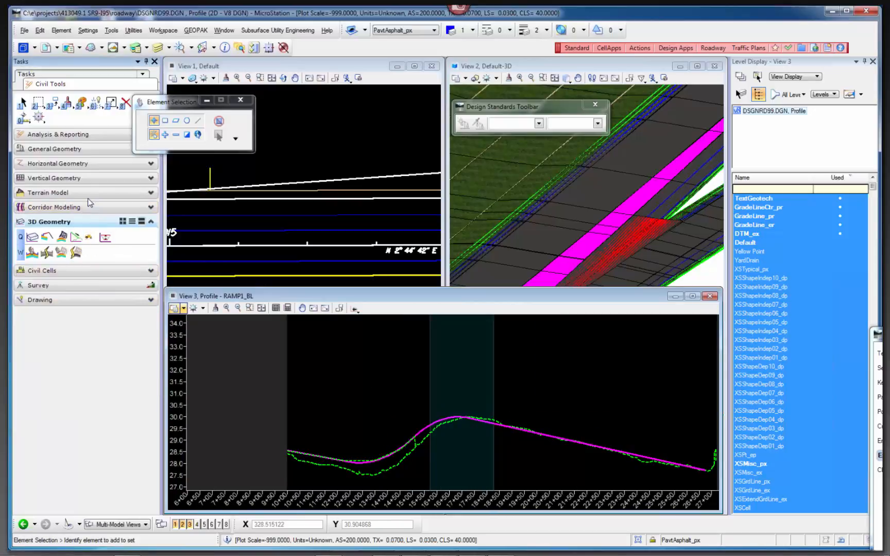
left_click(57, 178)
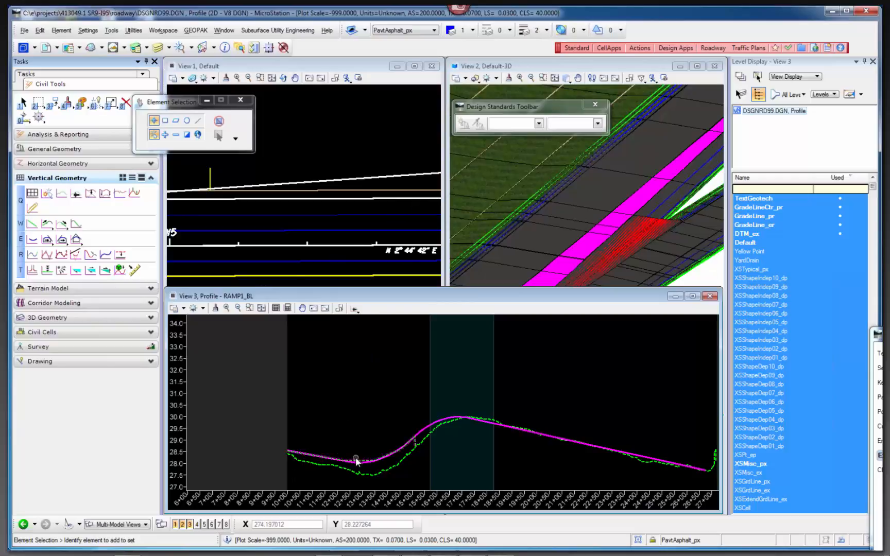
Examine the ramp pavement in the 3D view from the start of its taper along the mainline to the gore.
scroll(568, 192, "down", 1)
scroll(573, 186, "down", 1)
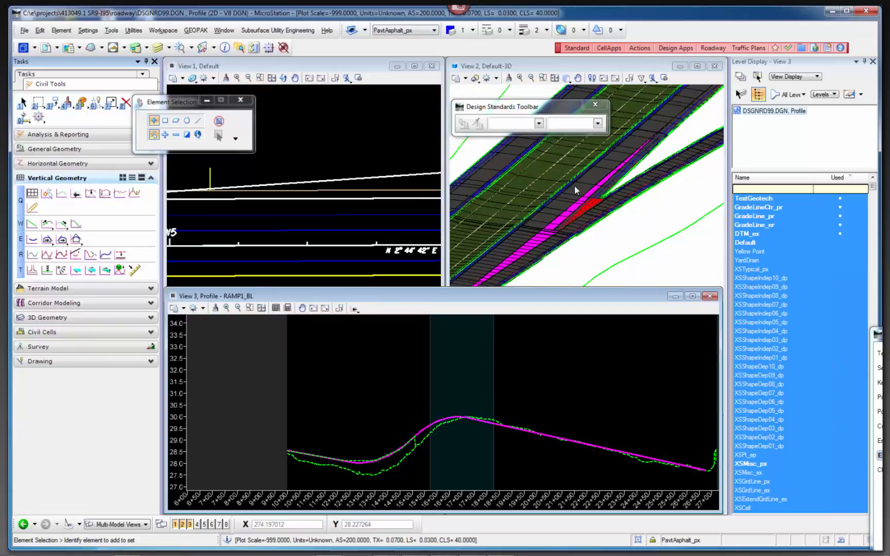
scroll(629, 218, "down", 1)
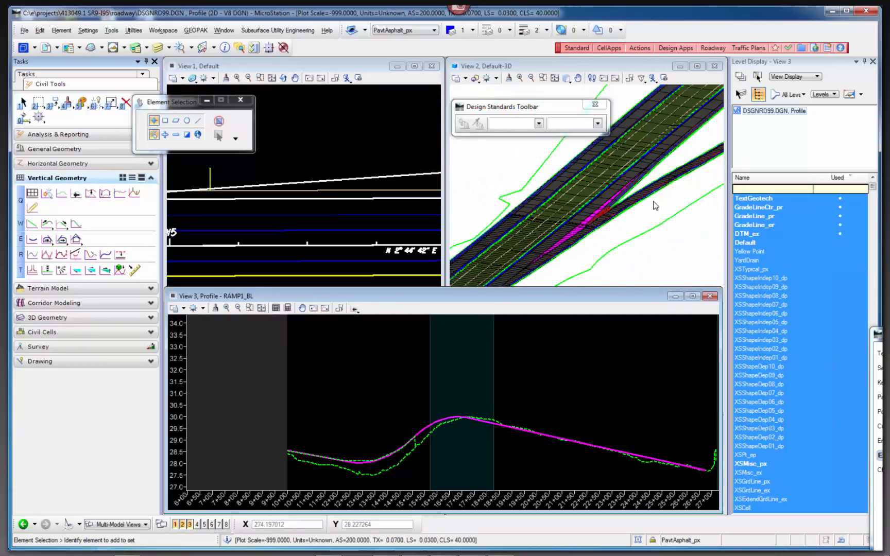
left_click(655, 206)
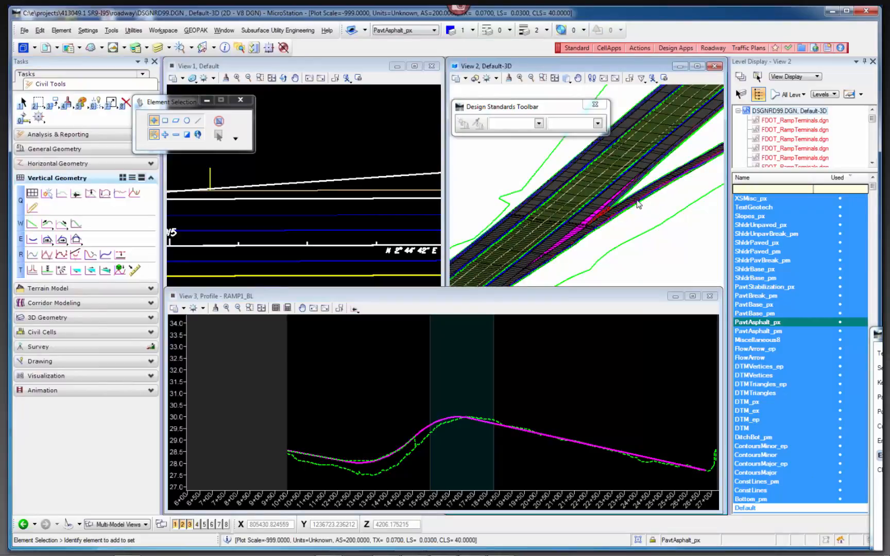
scroll(636, 203, "up", 1)
scroll(584, 242, "up", 2)
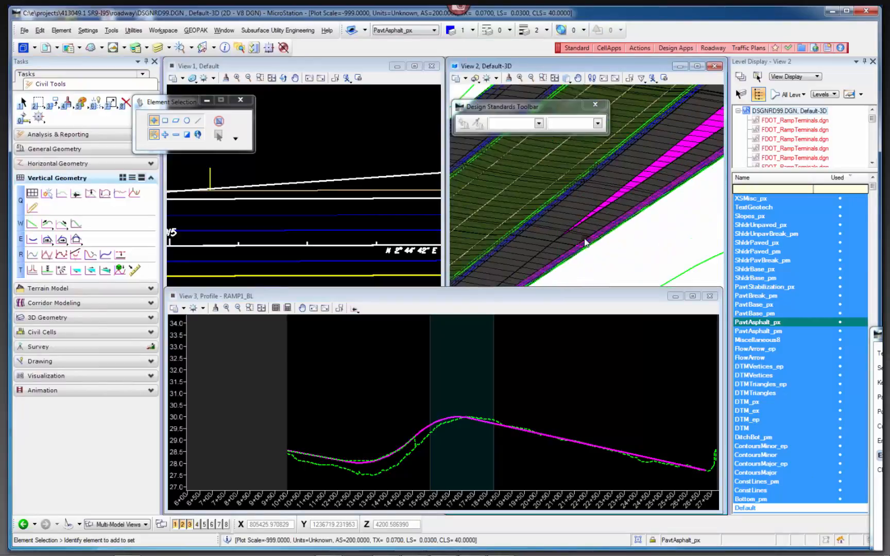
scroll(587, 237, "up", 3)
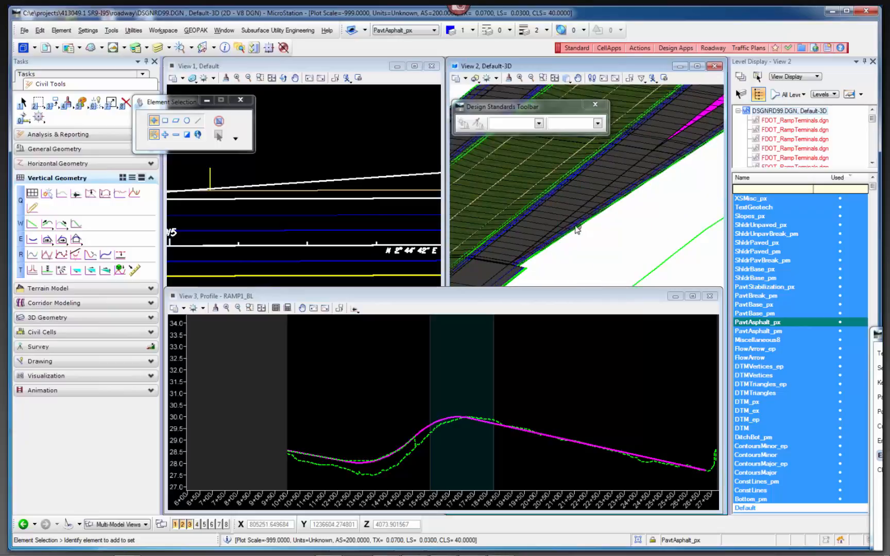
scroll(574, 221, "up", 2)
scroll(392, 194, "down", 2)
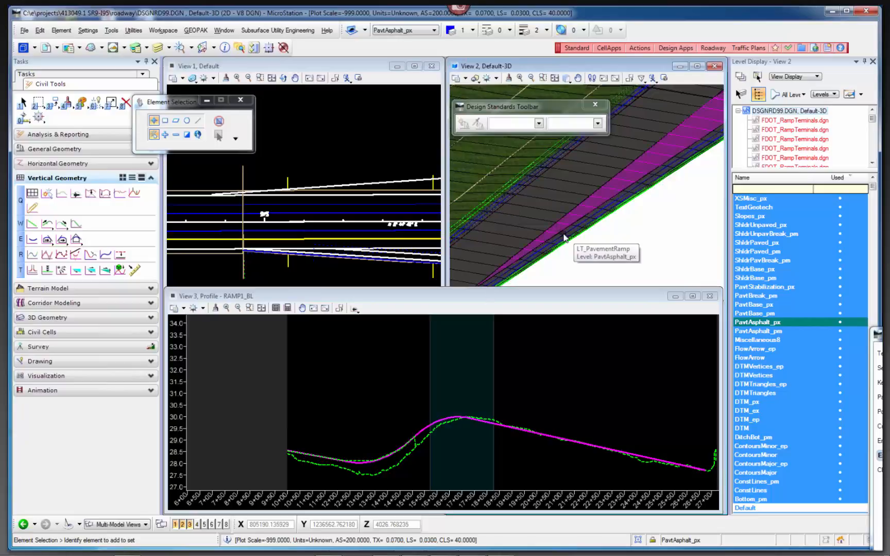
scroll(552, 242, "down", 2)
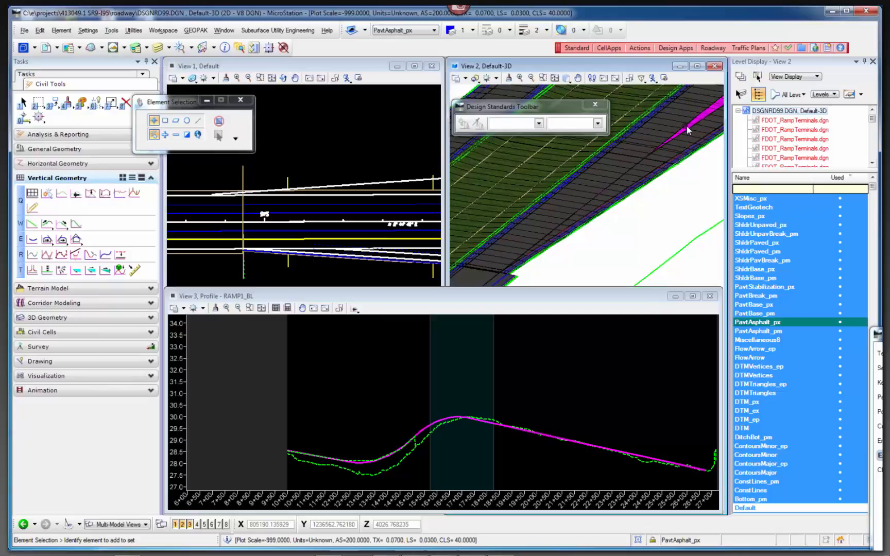
scroll(594, 196, "down", 2)
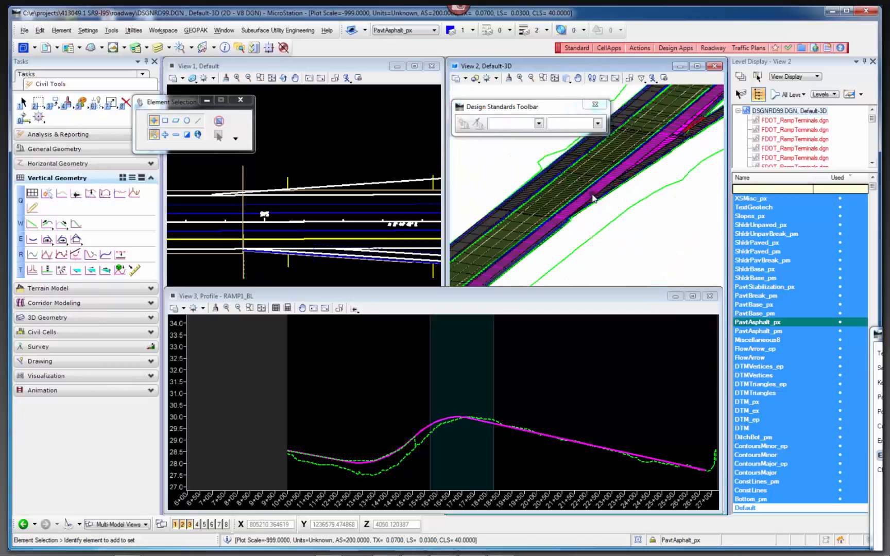
scroll(699, 128, "up", 2)
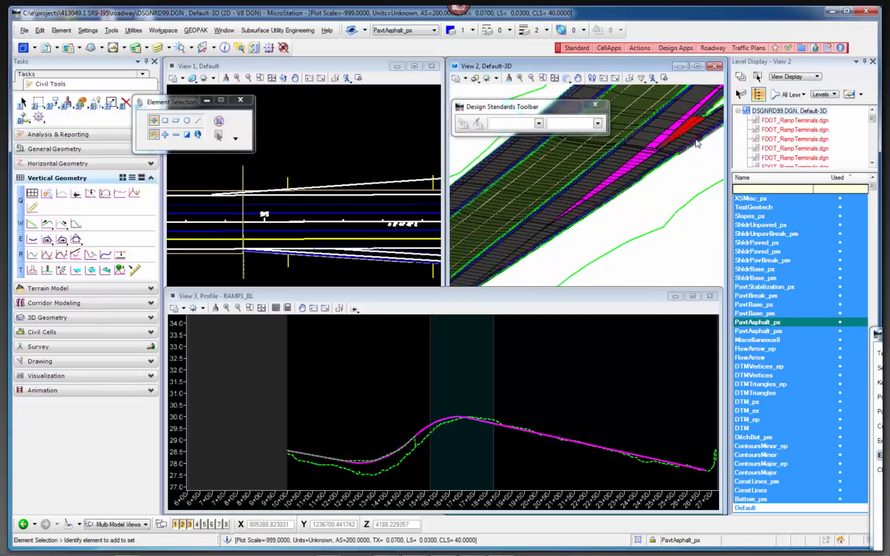
scroll(707, 122, "up", 2)
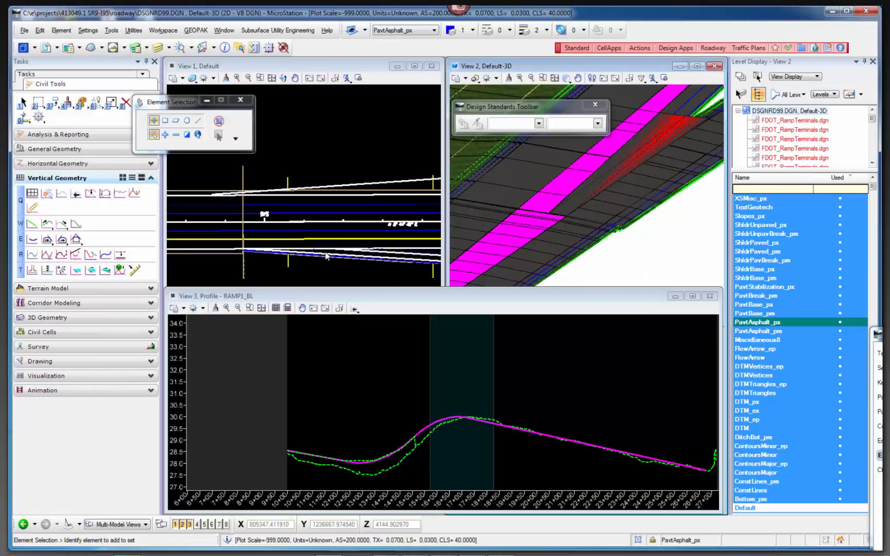
Assign the Profiles(2D)\Proposed_pr\GradeLineRt template to the dashed ProfileBy3d line in the RAMP1_BL profile and close its element information.
scroll(359, 473, "up", 2)
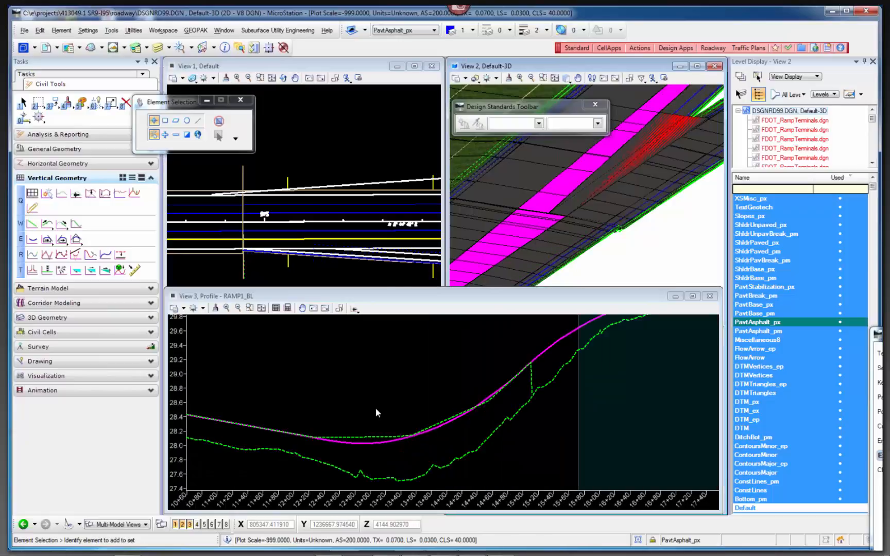
left_click(384, 398)
left_click(367, 441)
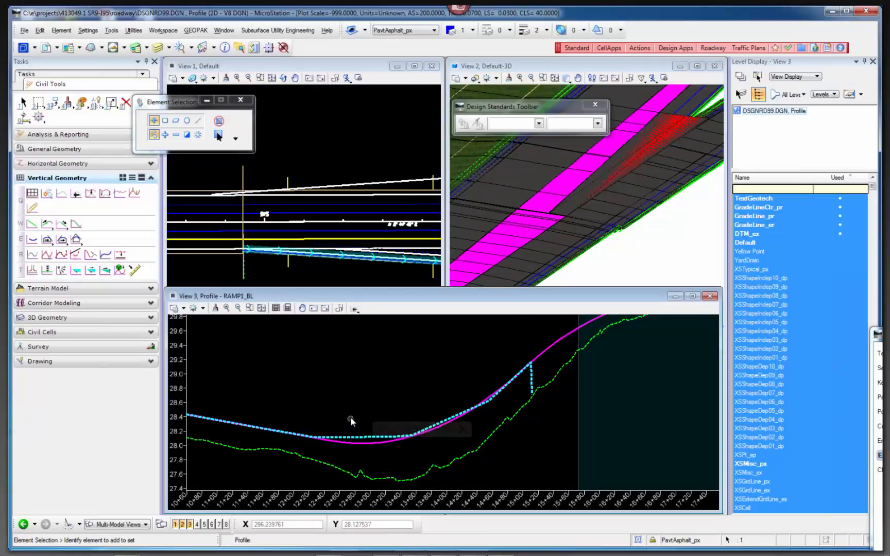
key("ctrl+i")
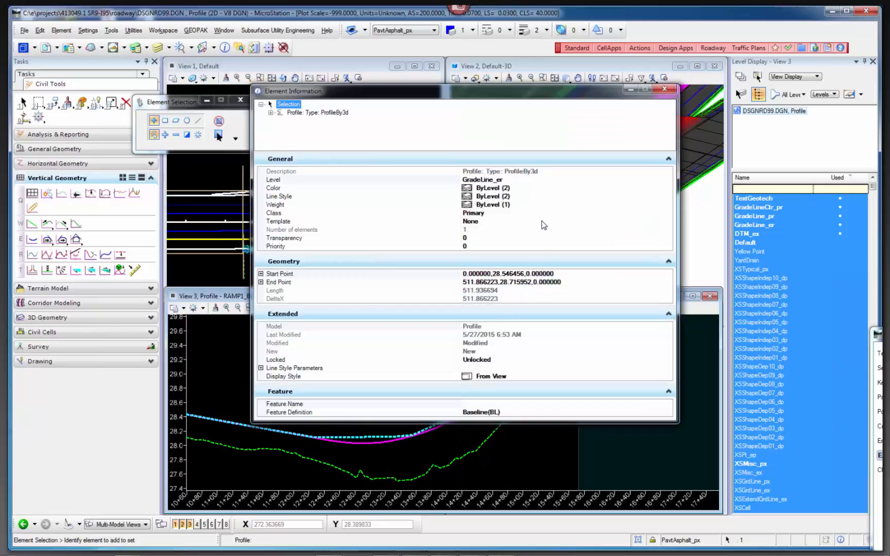
left_click(565, 221)
left_click(667, 222)
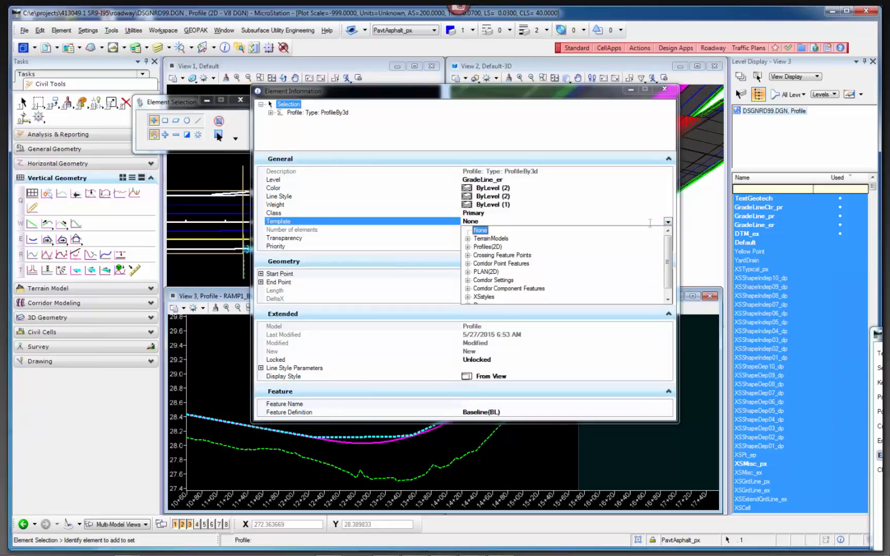
left_click(467, 247)
left_click(478, 255)
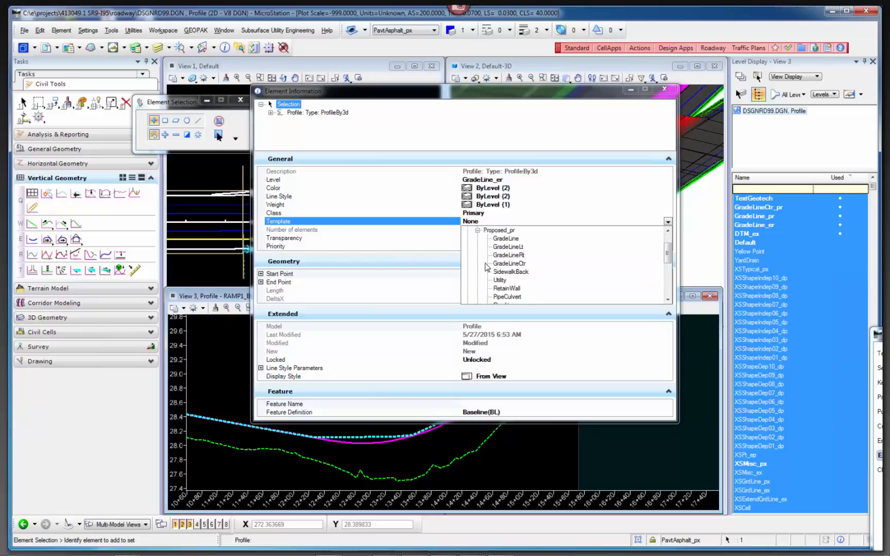
left_click(505, 258)
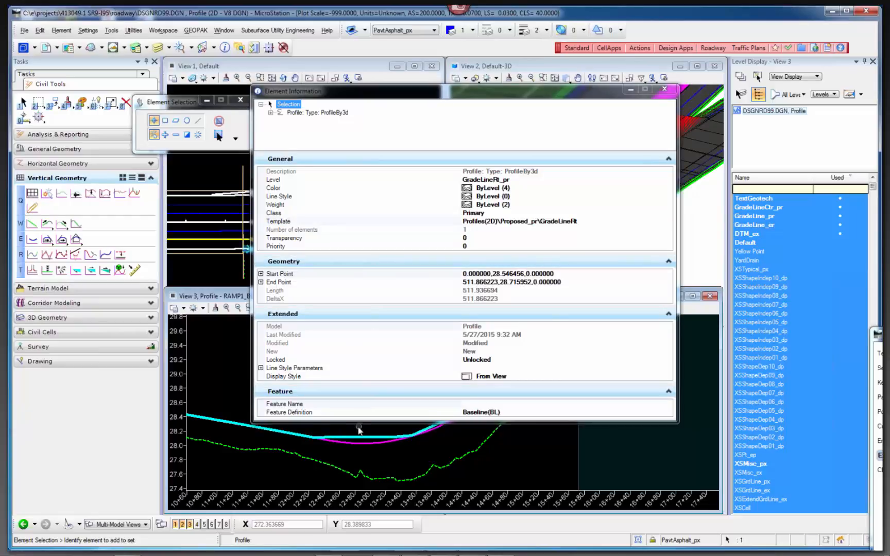
left_click(232, 384)
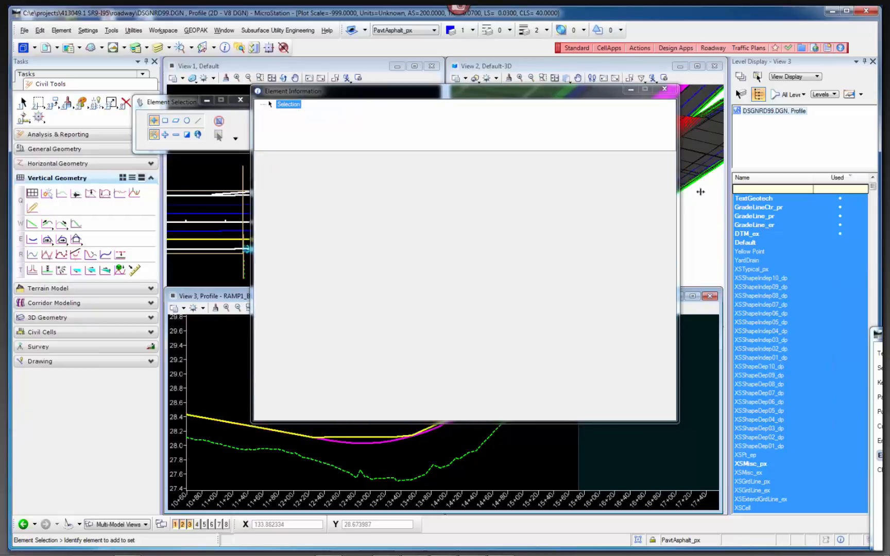
left_click(664, 89)
Select the restyled 3D-derived ramp profile, compare its straight segments with the ramp's active profile, and clear the selection.
scroll(363, 443, "up", 2)
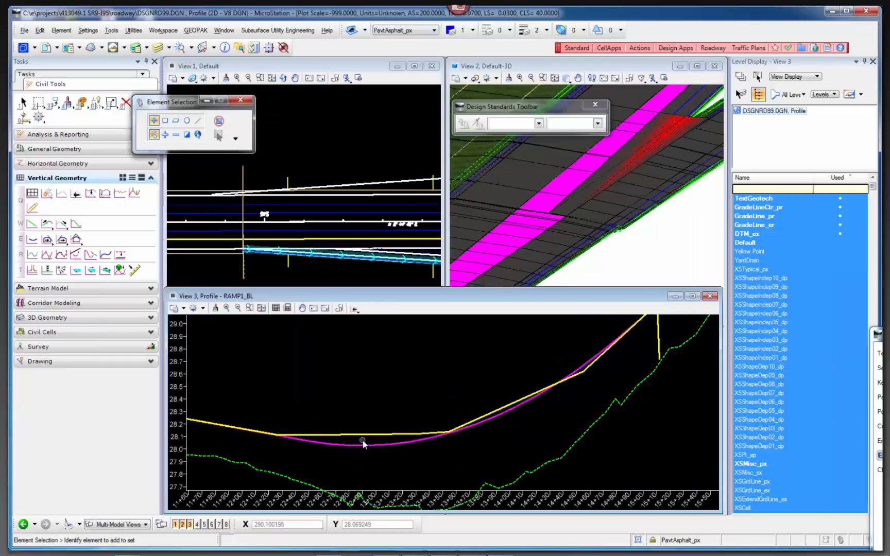
left_click(364, 439)
scroll(504, 459, "down", 2)
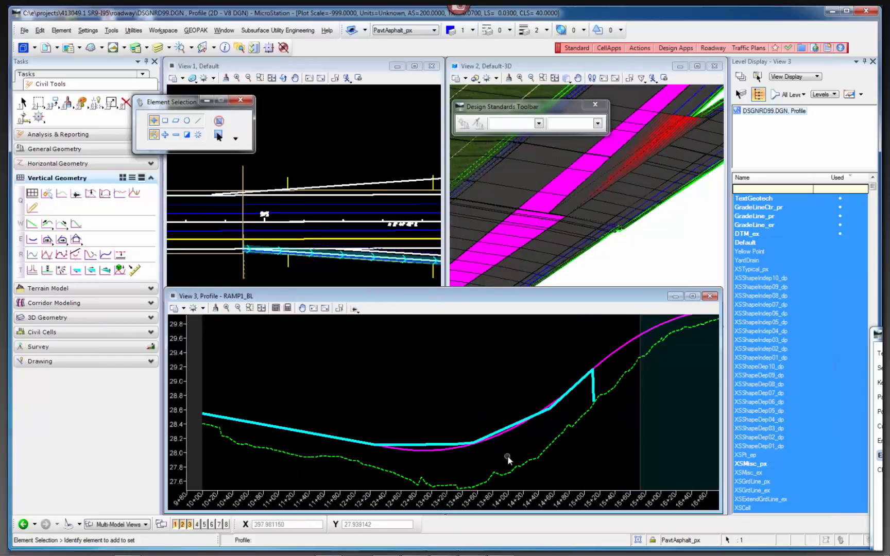
left_click(558, 421)
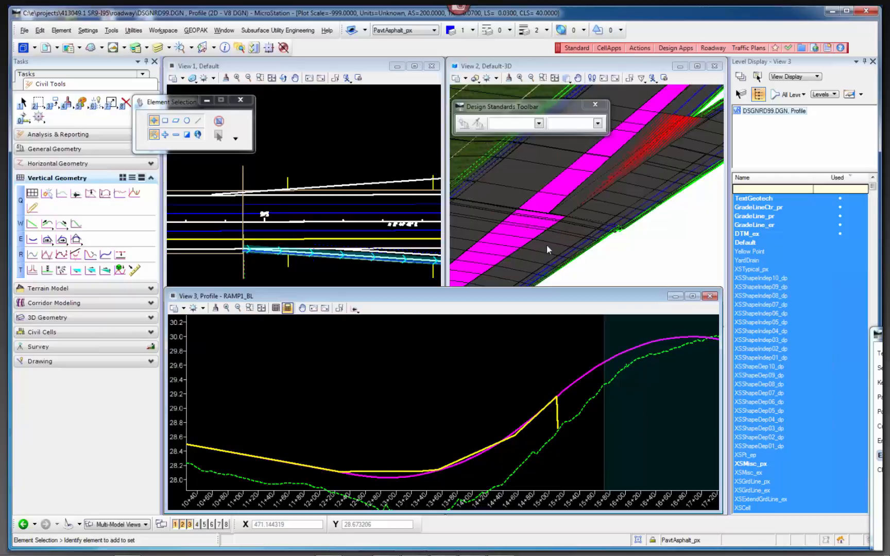
scroll(454, 384, "down", 2)
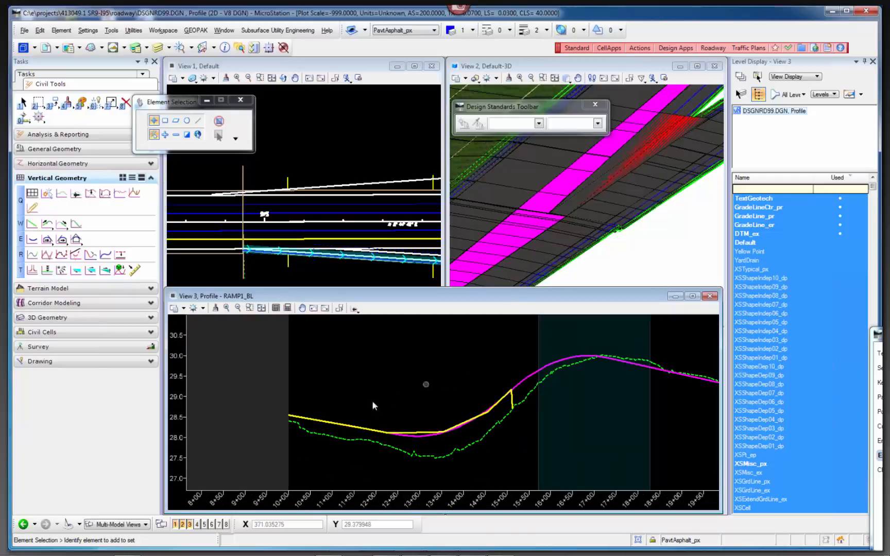
Inspect the grades and vertical curves of active profile RAMP1_PR, deselect it, and examine the sag against the 3D-derived line.
left_click(422, 437)
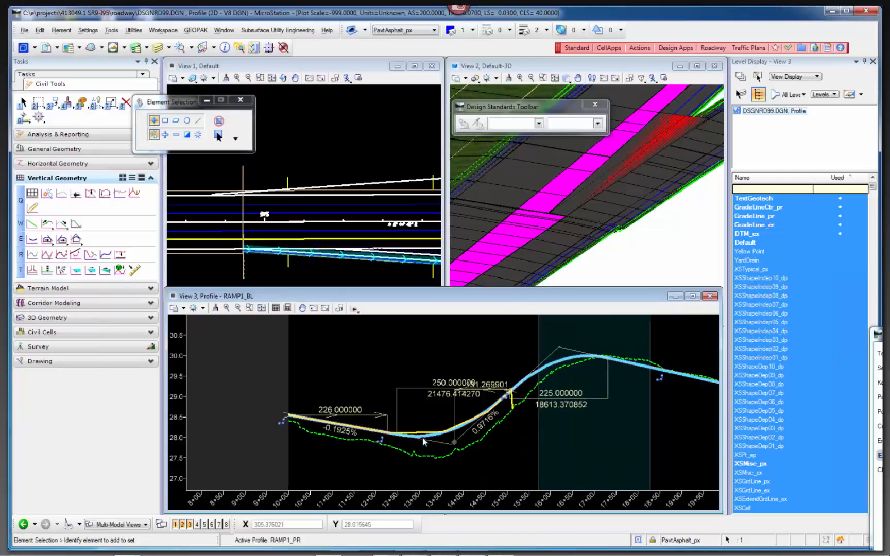
left_click(338, 363)
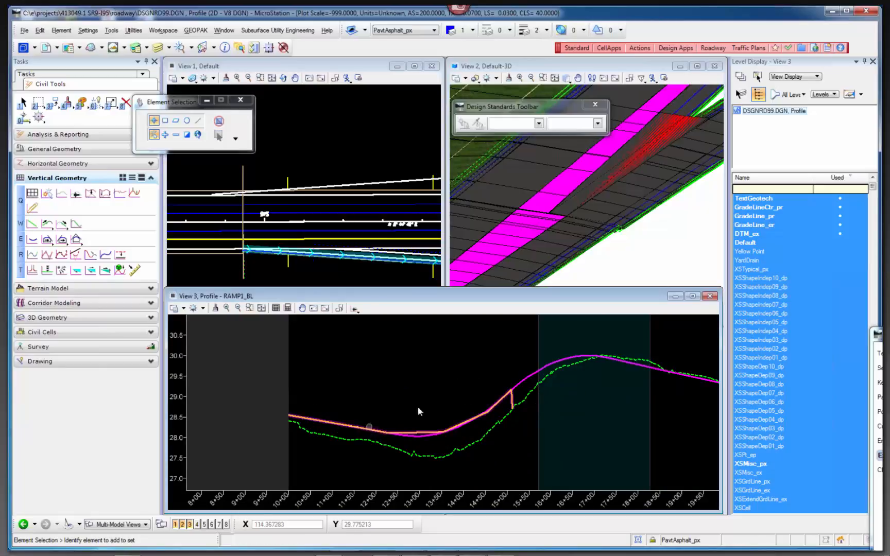
scroll(391, 366, "down", 2)
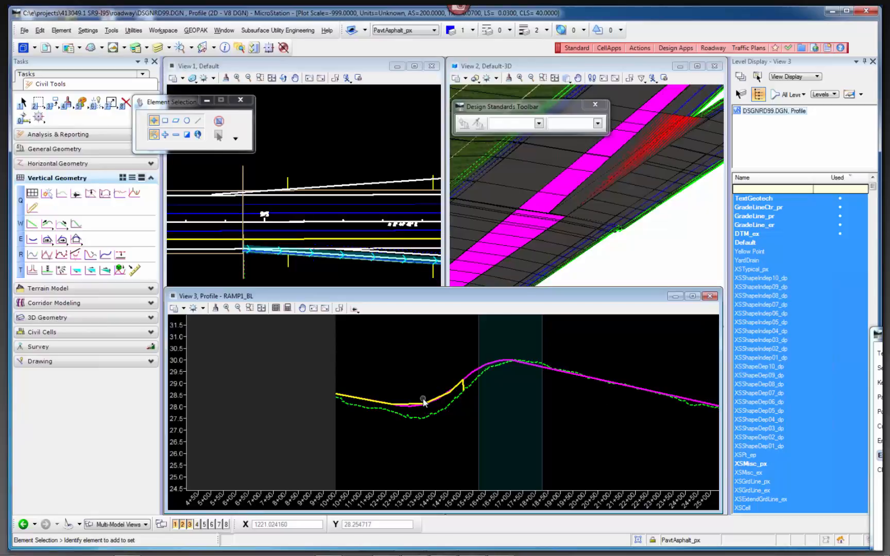
scroll(424, 402, "up", 3)
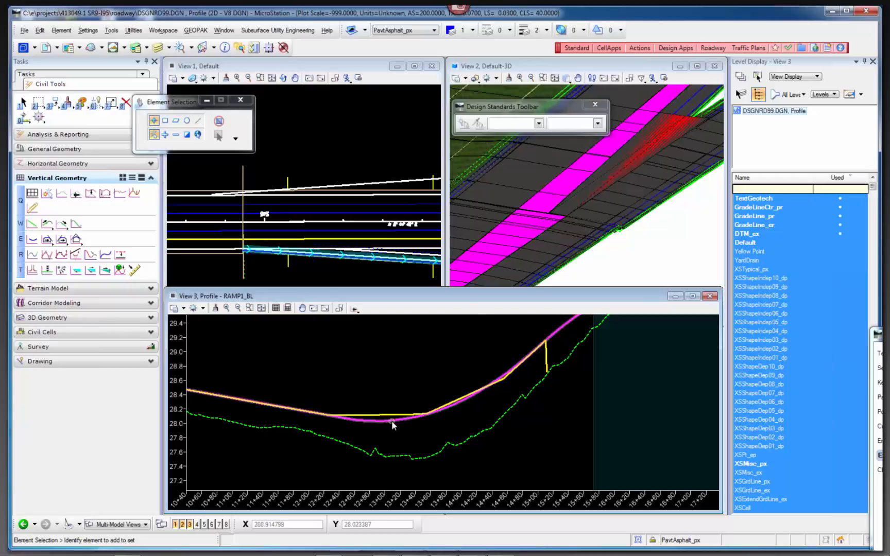
Maximize the Default plan view and bring the whole ramp and cross-street intersection into sight.
mouse_move(392, 425)
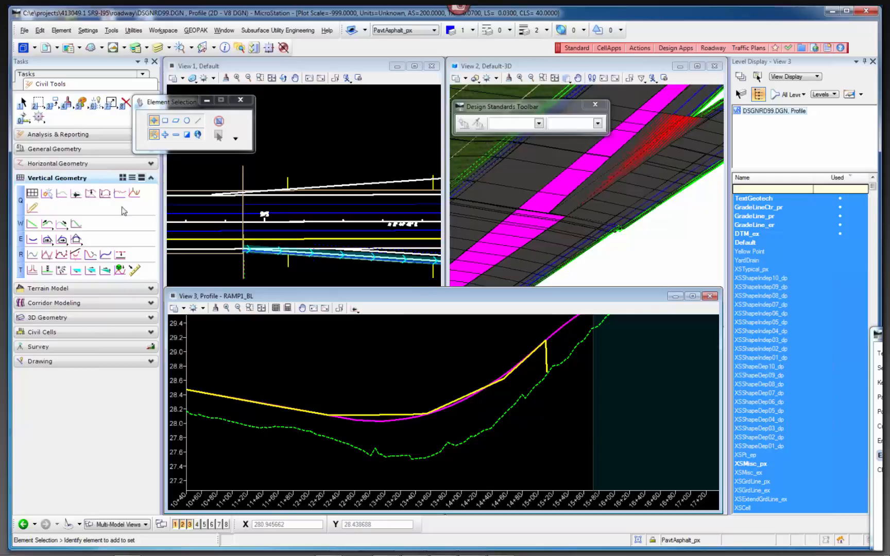
left_click(90, 303)
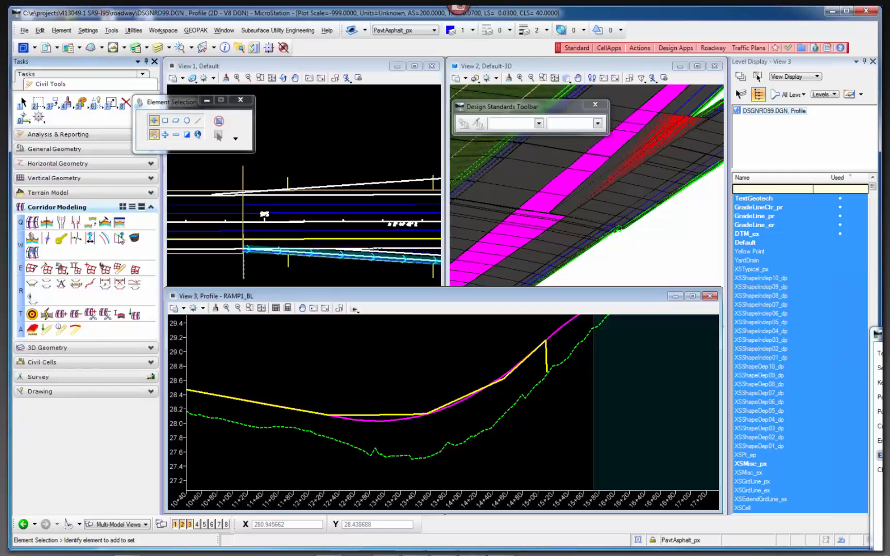
left_click(135, 237)
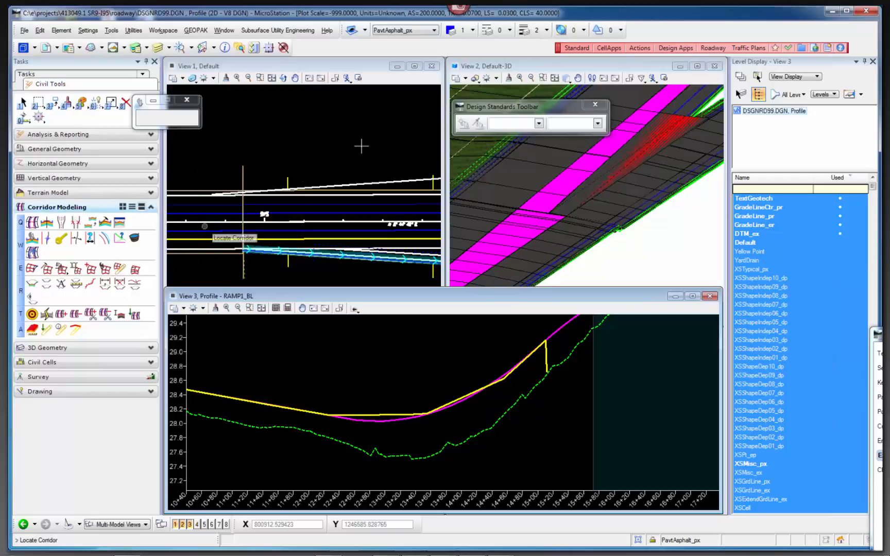
left_click(415, 66)
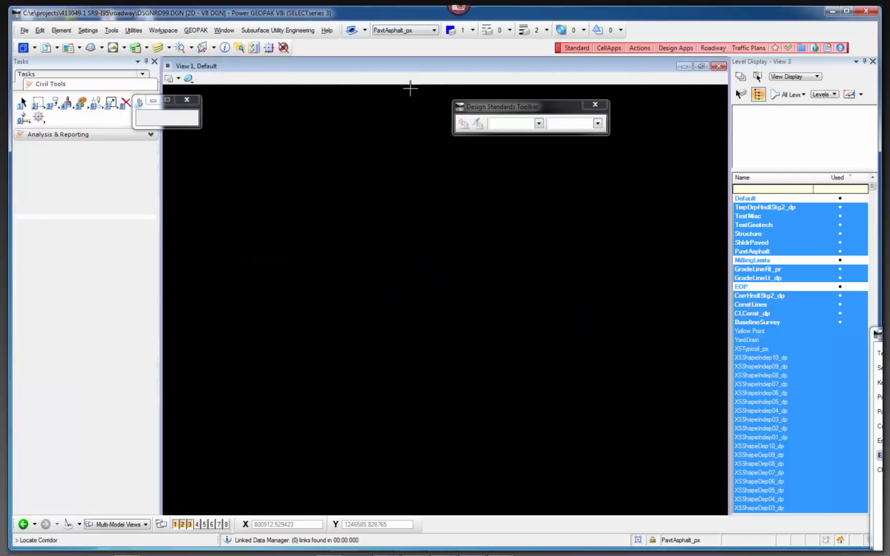
scroll(178, 308, "down", 2)
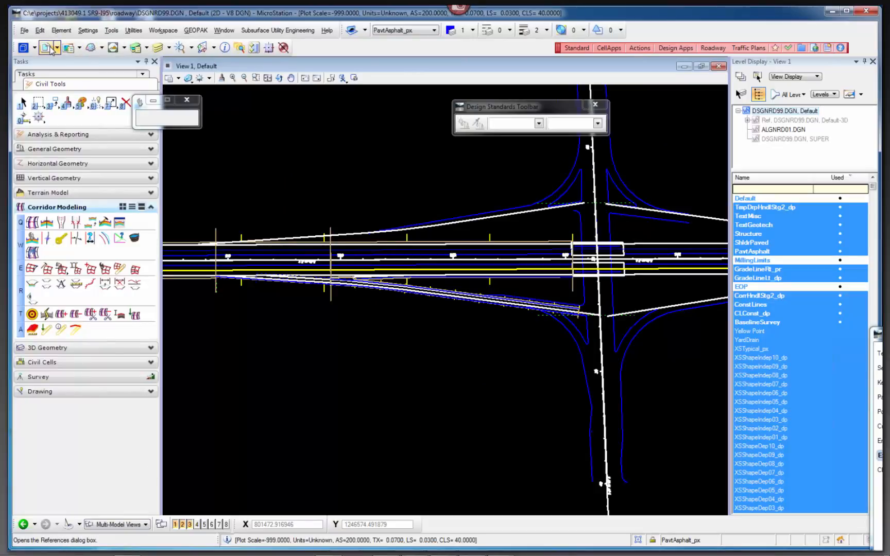
Display the SUPER model reference of DSGNRD99.DGN in the plan view and examine the ramp's superelevation shading at the gore.
left_click(50, 47)
left_click(449, 179)
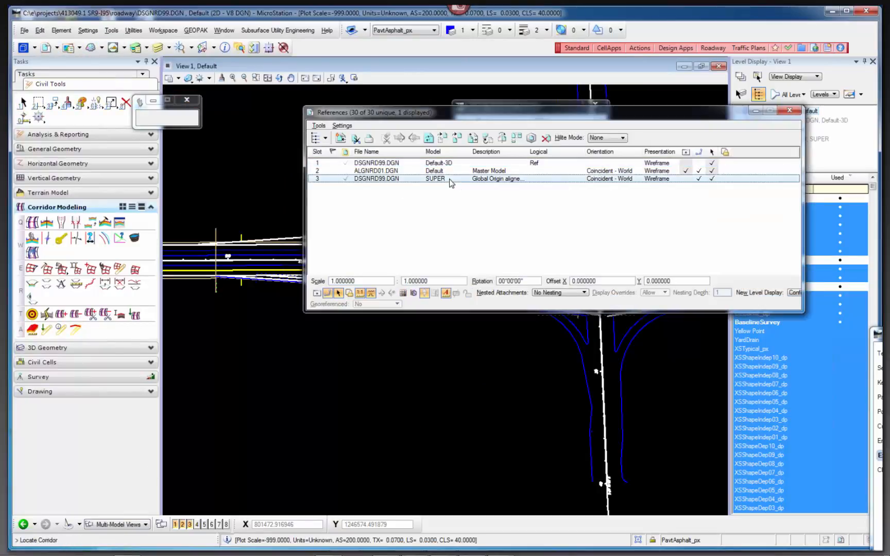
left_click(685, 178)
left_click(789, 111)
scroll(299, 276, "up", 2)
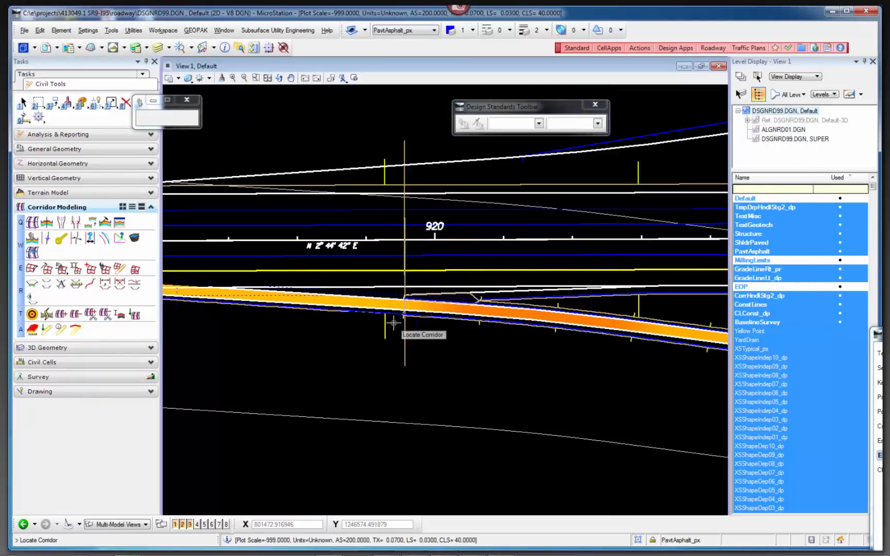
scroll(394, 323, "up", 3)
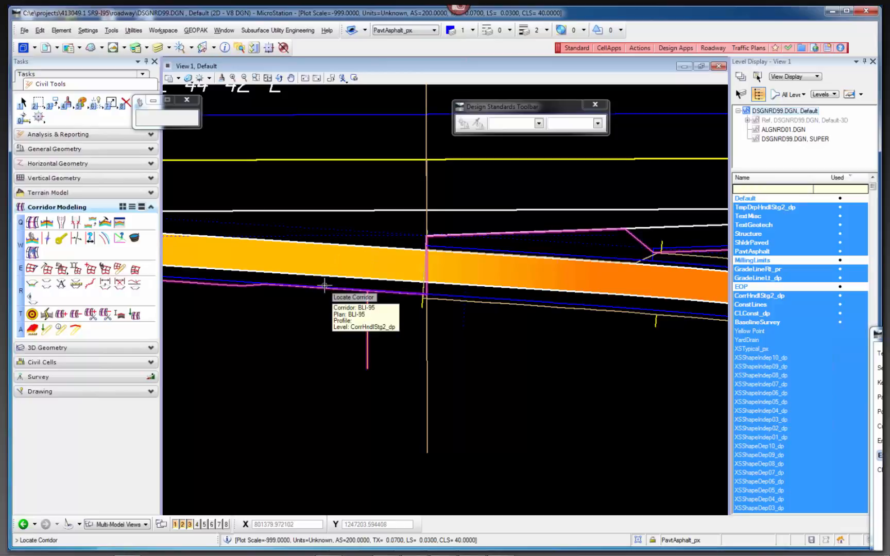
scroll(452, 273, "down", 2)
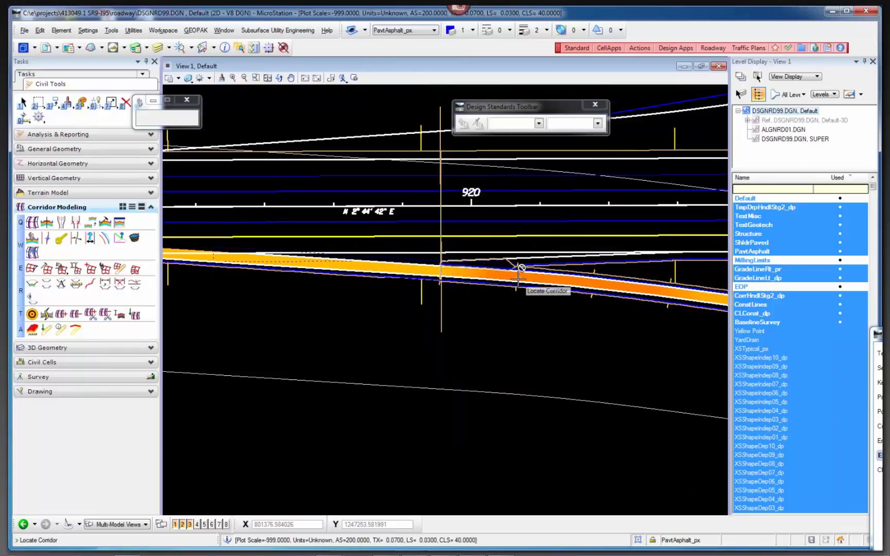
scroll(514, 281, "up", 2)
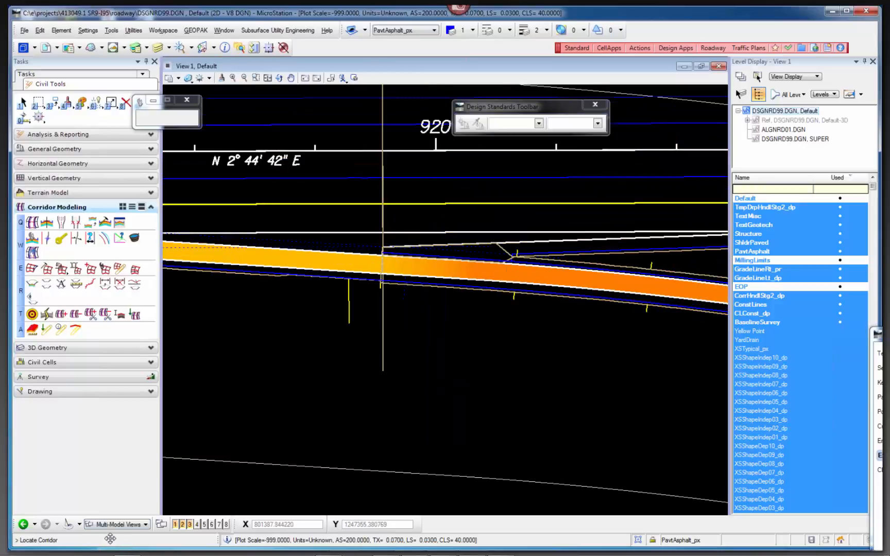
Switch to the SUPER Views group, keep only View 1 open, maximize it, and fit its contents.
left_click(118, 524)
left_click(120, 512)
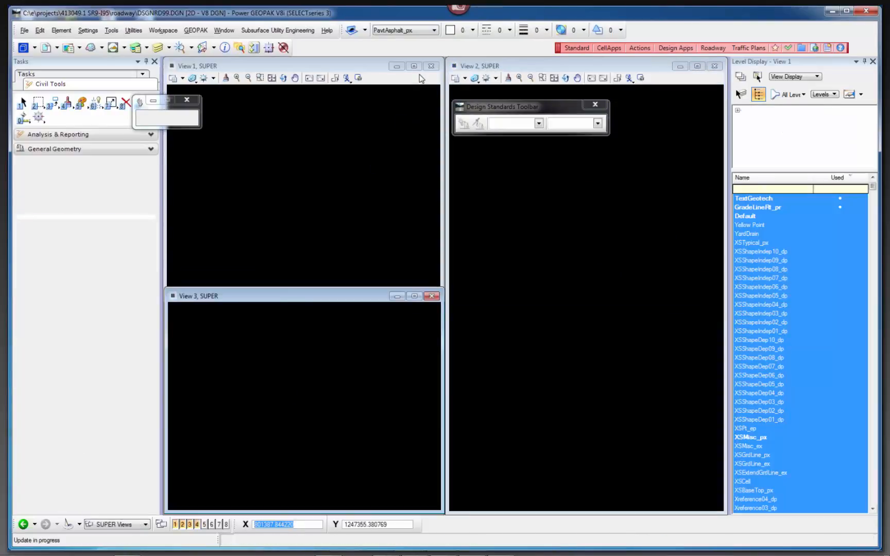
left_click(183, 525)
left_click(190, 524)
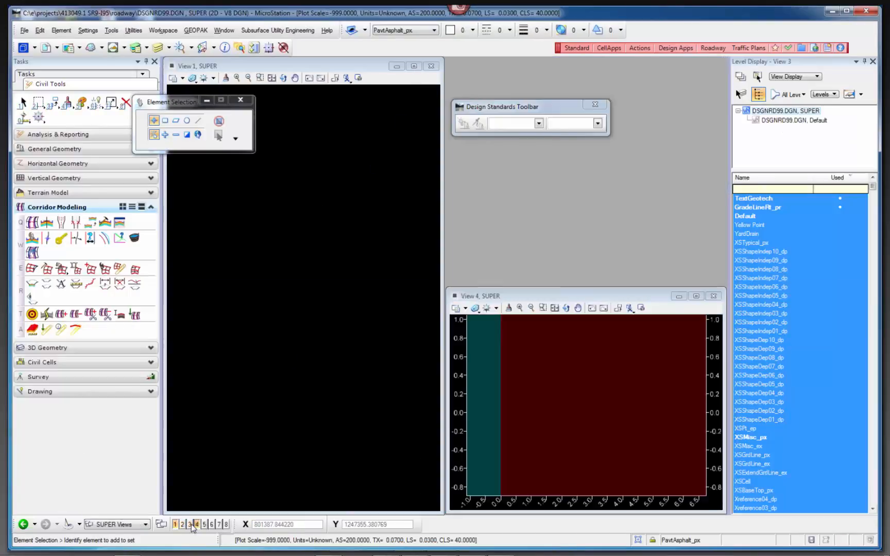
left_click(196, 524)
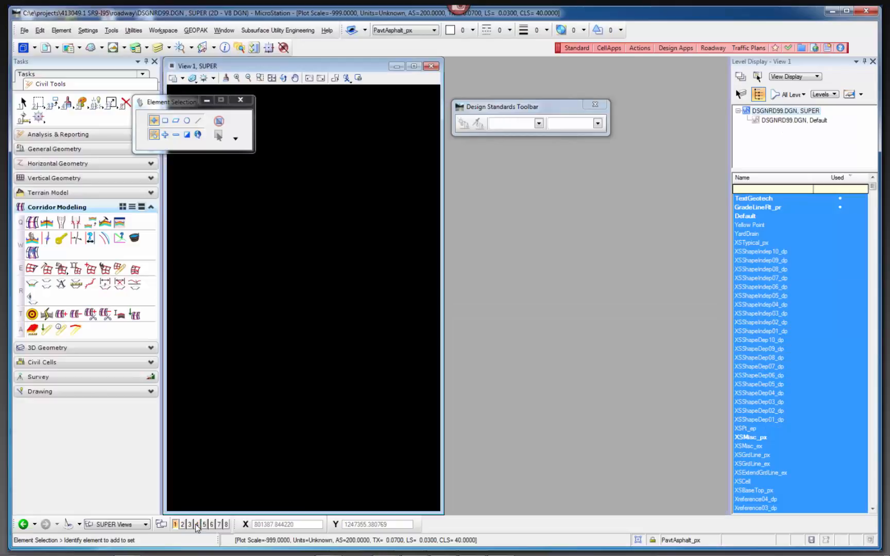
left_click(414, 66)
left_click(268, 78)
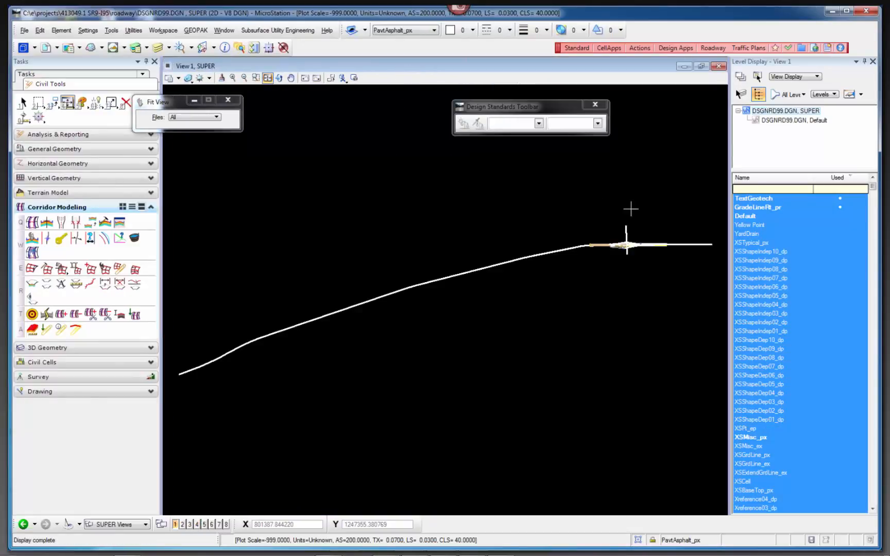
Select superelevation section RAMP1-1 around the ramp, review its Superelevation Data Report, and close the report.
scroll(628, 242, "up", 4)
right_click(481, 425)
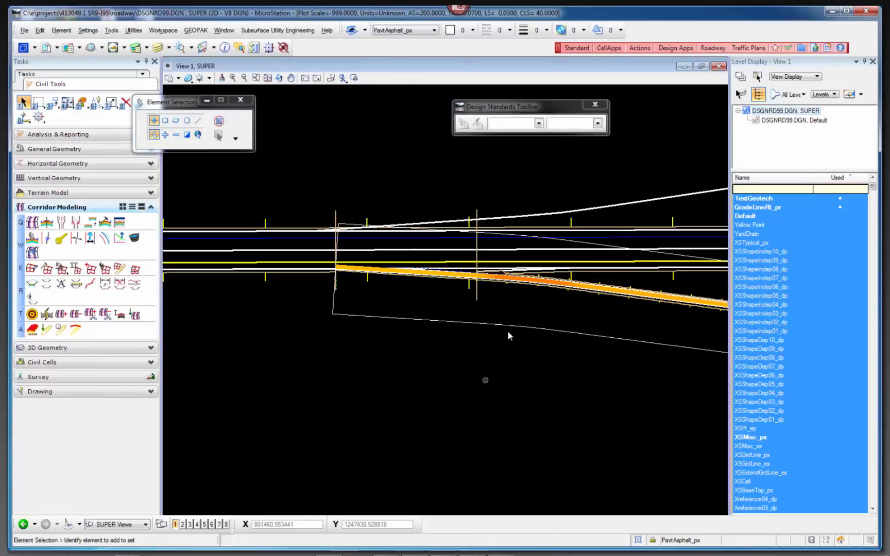
left_click(508, 324)
left_click(454, 360)
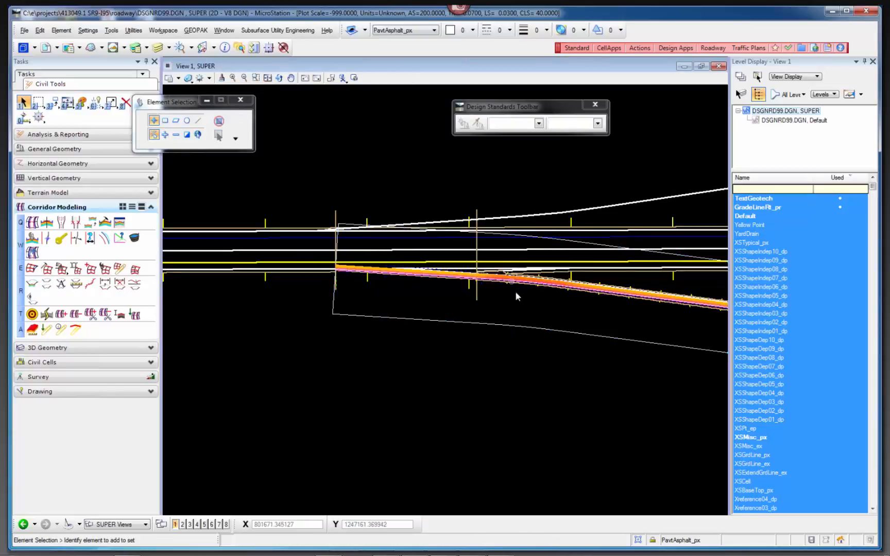
scroll(514, 291, "up", 2)
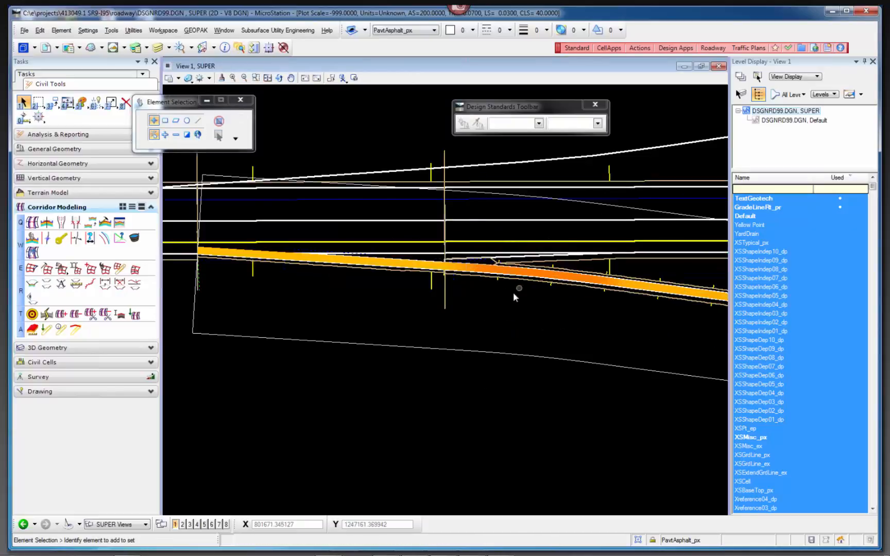
left_click(481, 352)
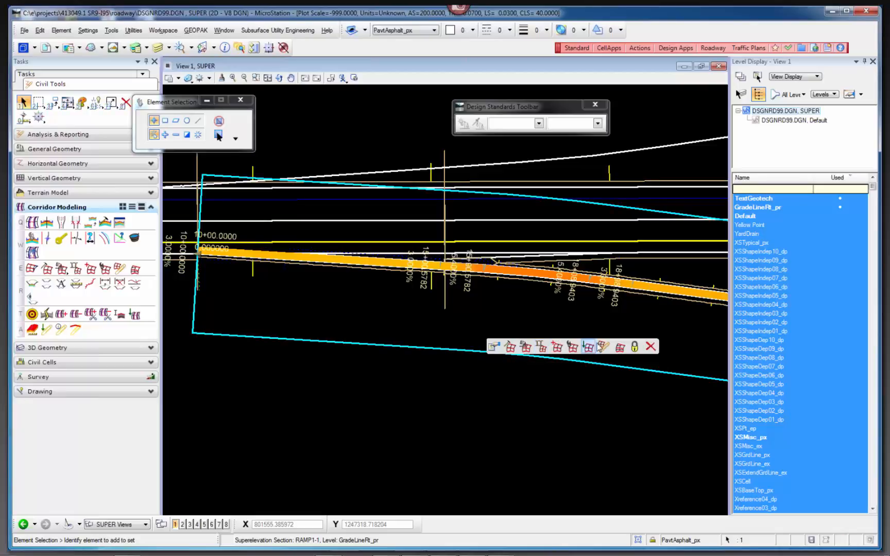
left_click(604, 347)
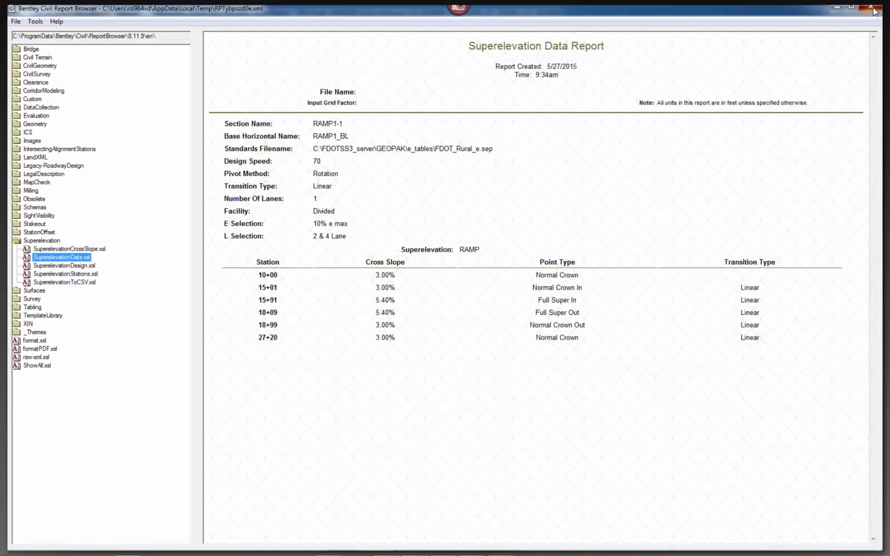
left_click(873, 8)
Review the RAMP1_BL stations and cross slopes in the Superelevation Editor, close it, and examine the transitions along the ramp.
mouse_move(480, 354)
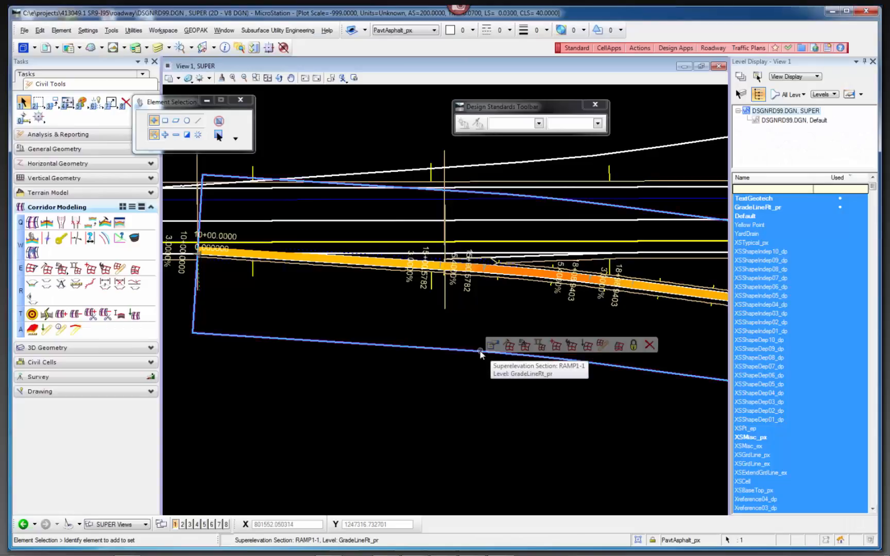
left_click(570, 345)
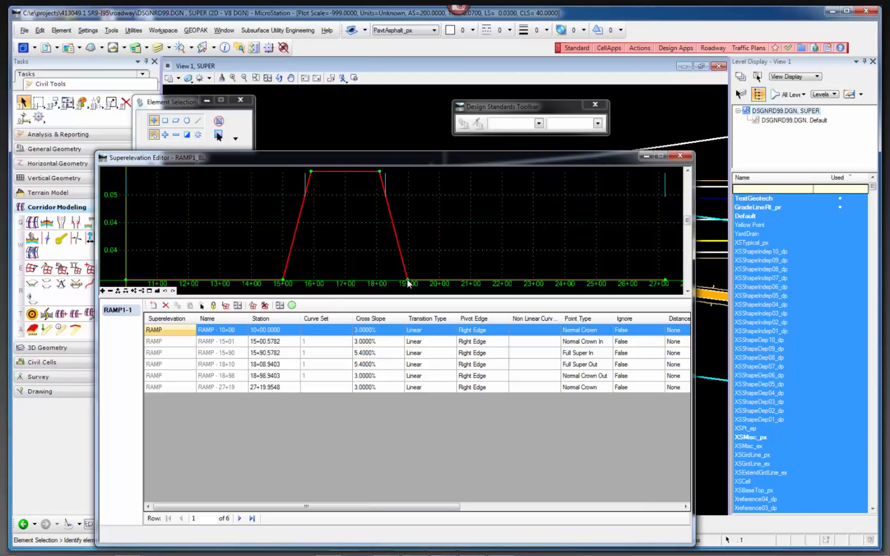
left_click(679, 155)
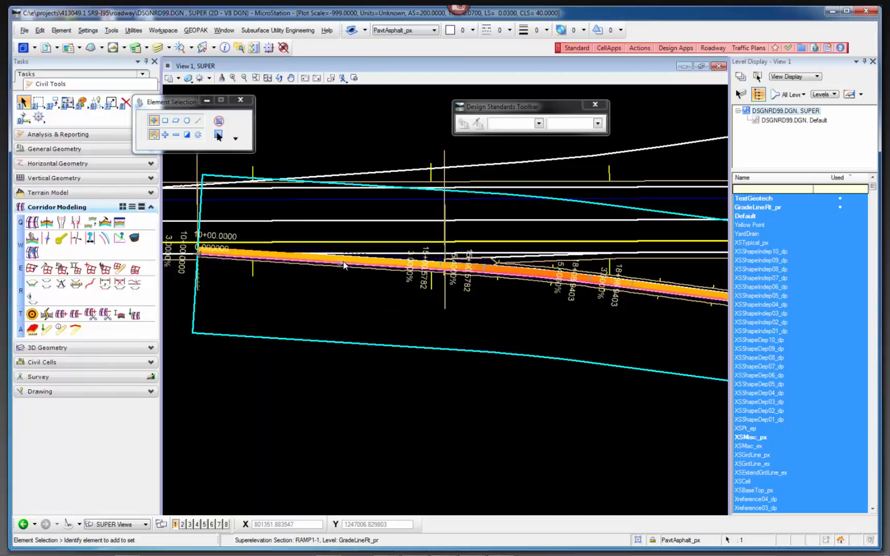
scroll(489, 286, "down", 1)
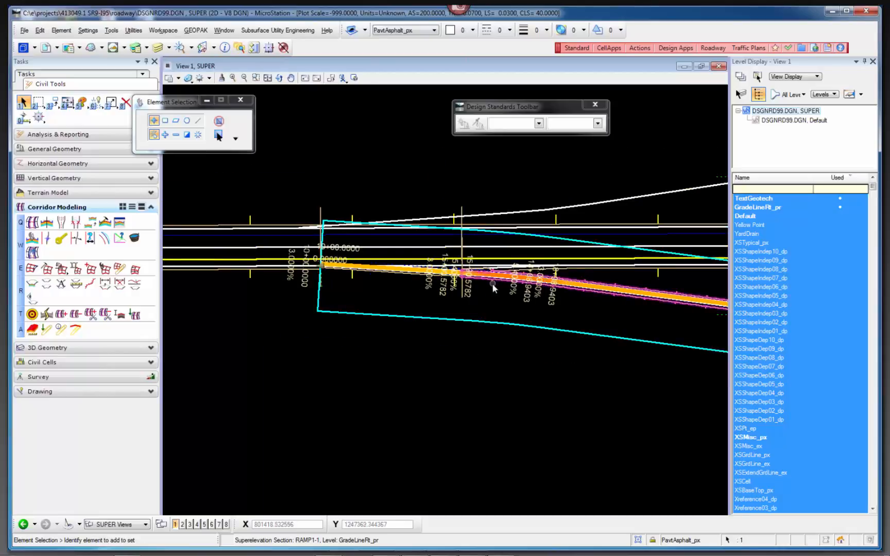
scroll(329, 269, "up", 1)
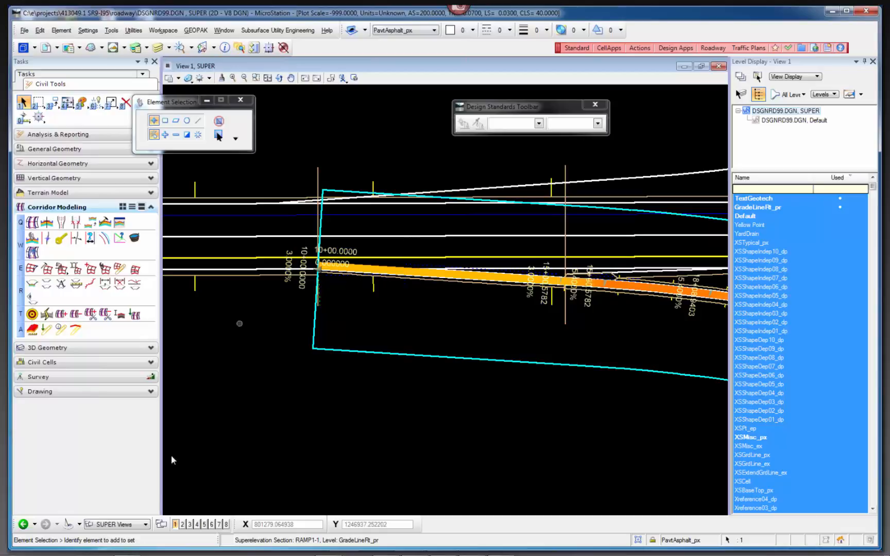
Return to the Multi-Model Views group and redisplay the Default-3D and RAMP1_BL profile views beside the plan.
left_click(125, 523)
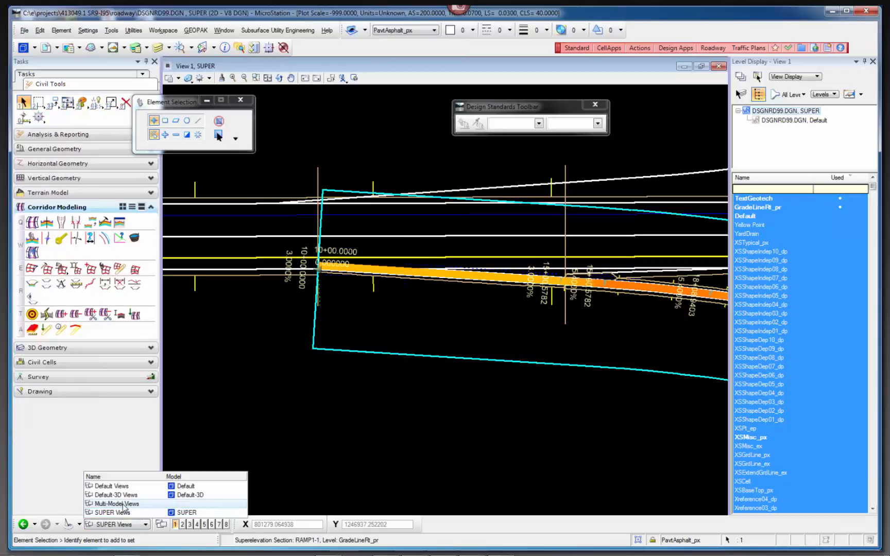
left_click(124, 504)
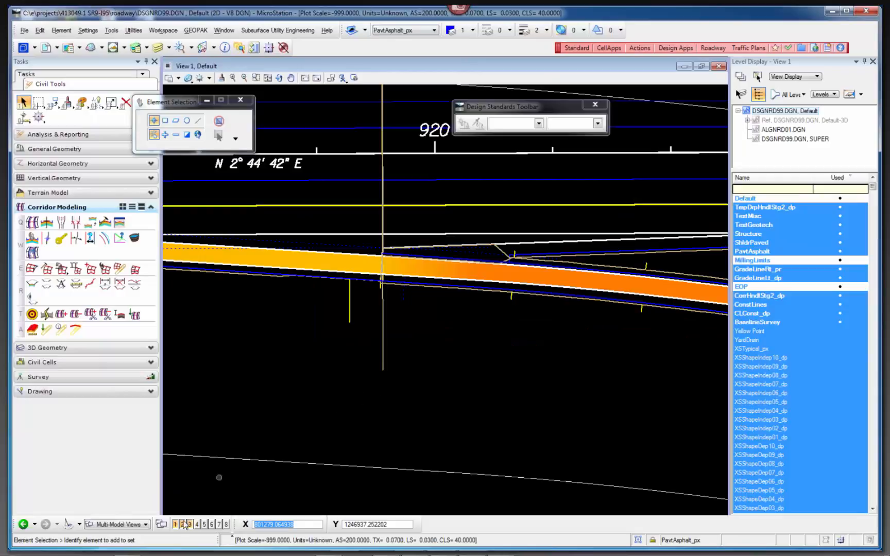
left_click(186, 525)
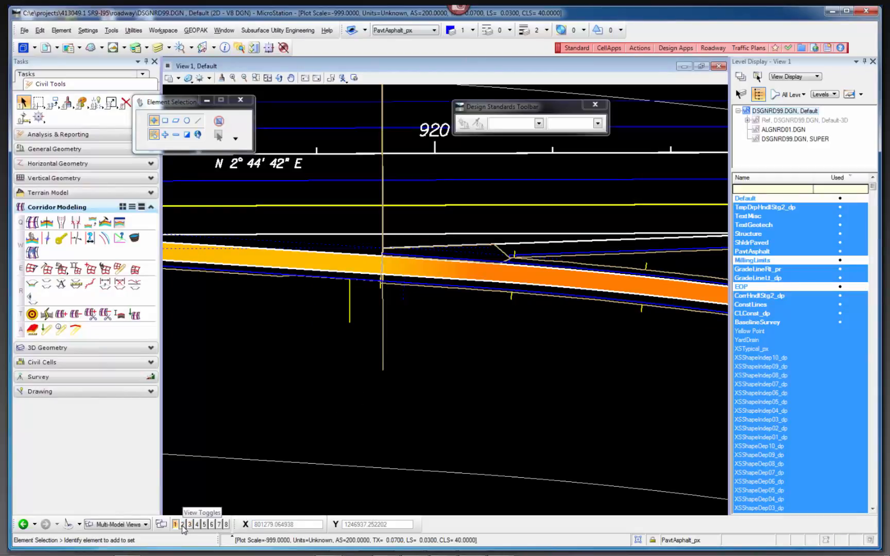
left_click(190, 525)
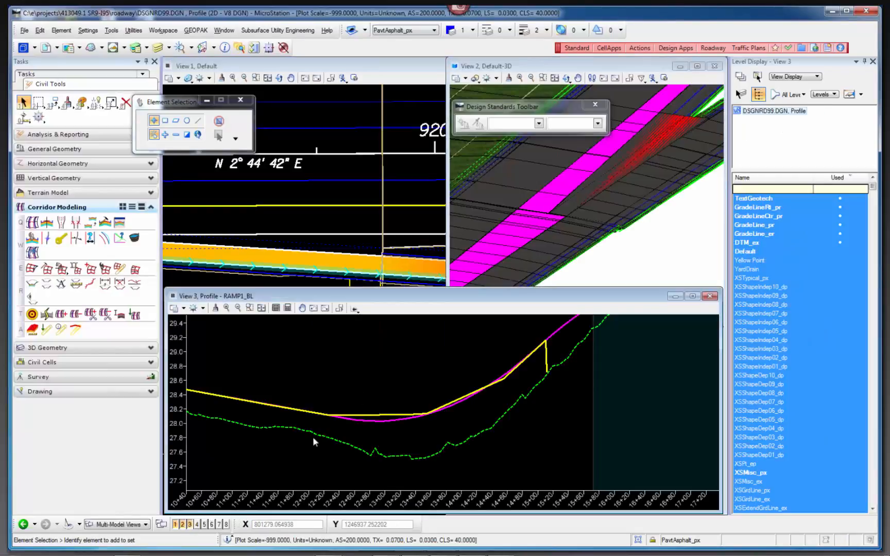
Open the corridor objects of BLI-95, widen the point control description column, and inspect the RAMP_PR point control.
scroll(364, 191, "down", 3)
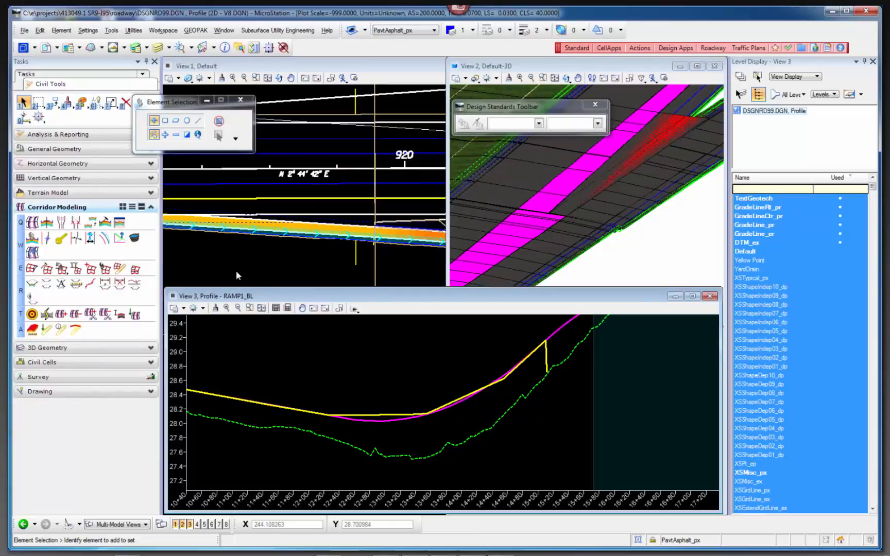
left_click(251, 262)
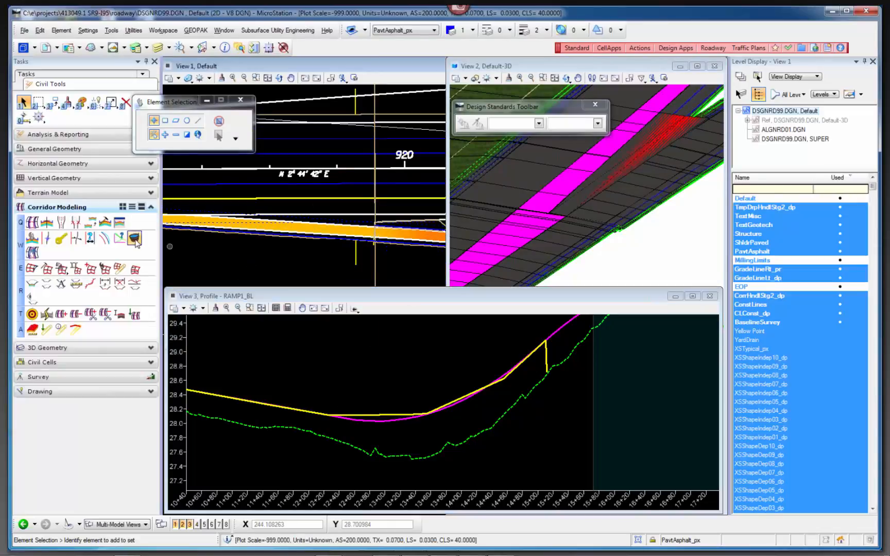
left_click(133, 240)
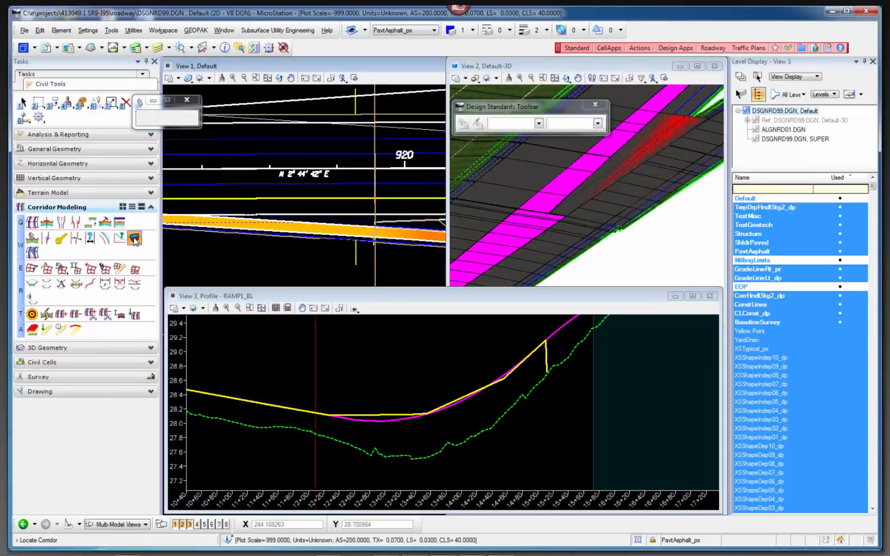
left_click(293, 238)
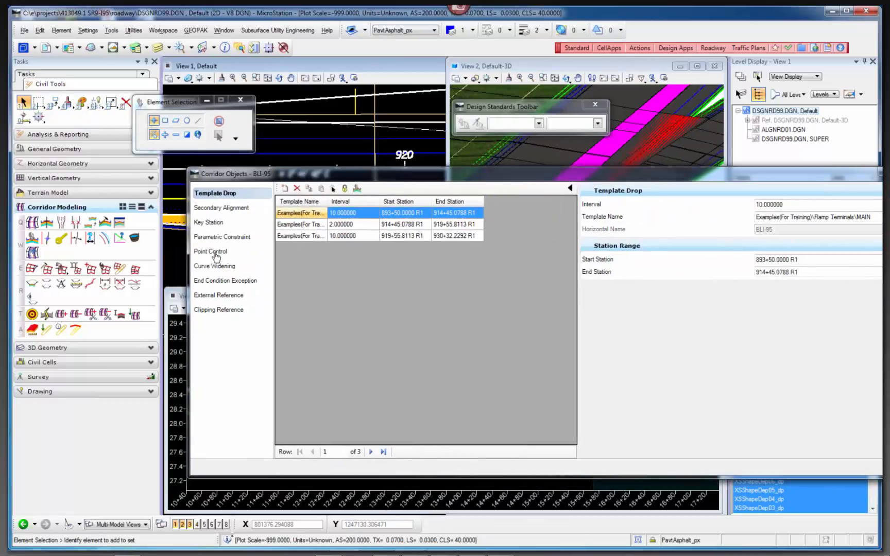
left_click(216, 255)
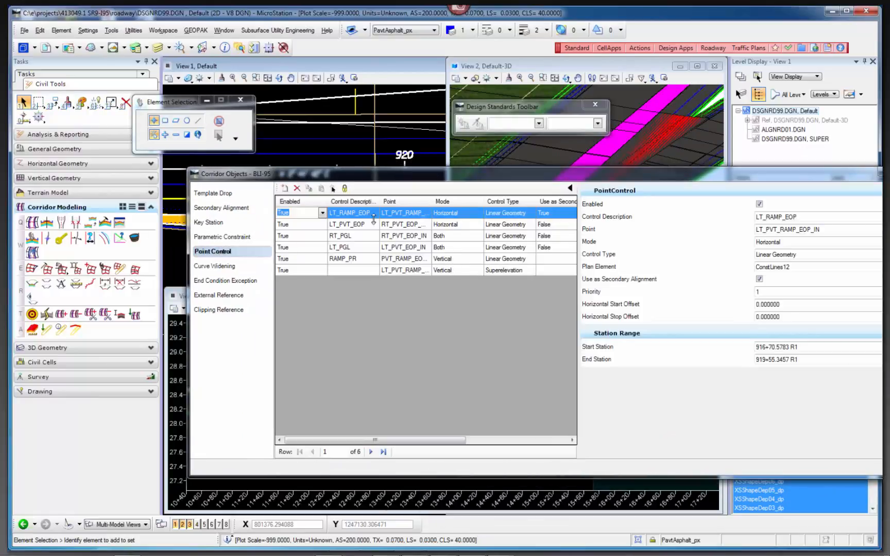
left_click_drag(379, 201, 418, 203)
left_click(357, 259)
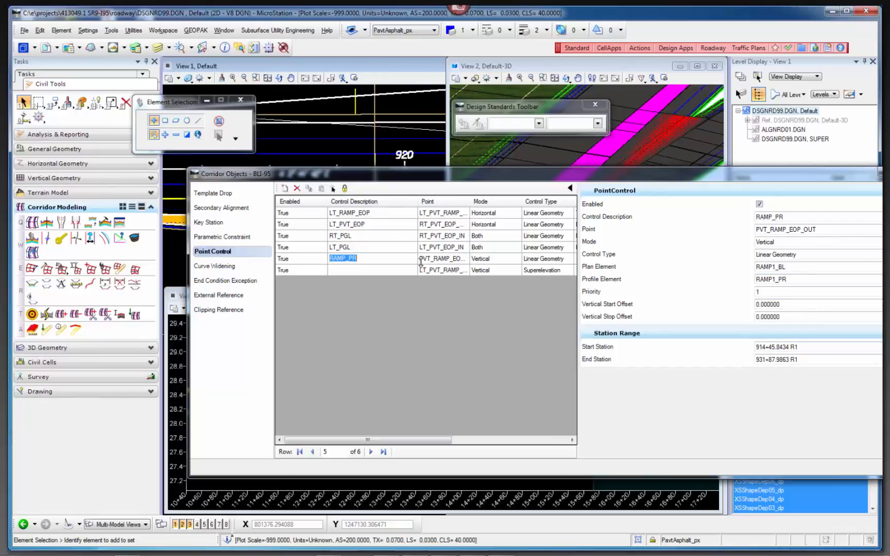
Inspect the controlled point, plan element and profile element of the RAMP_PR point control.
left_click(807, 229)
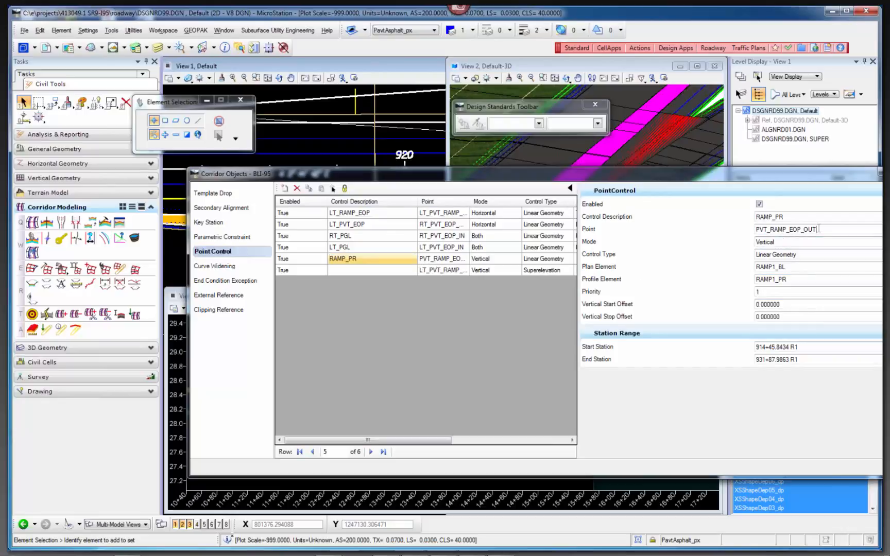
left_click(807, 230)
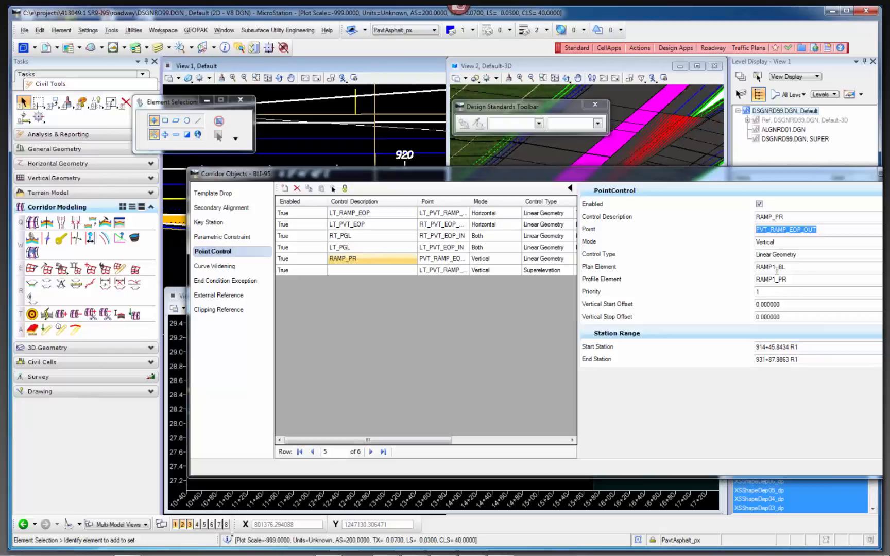
left_click(808, 267)
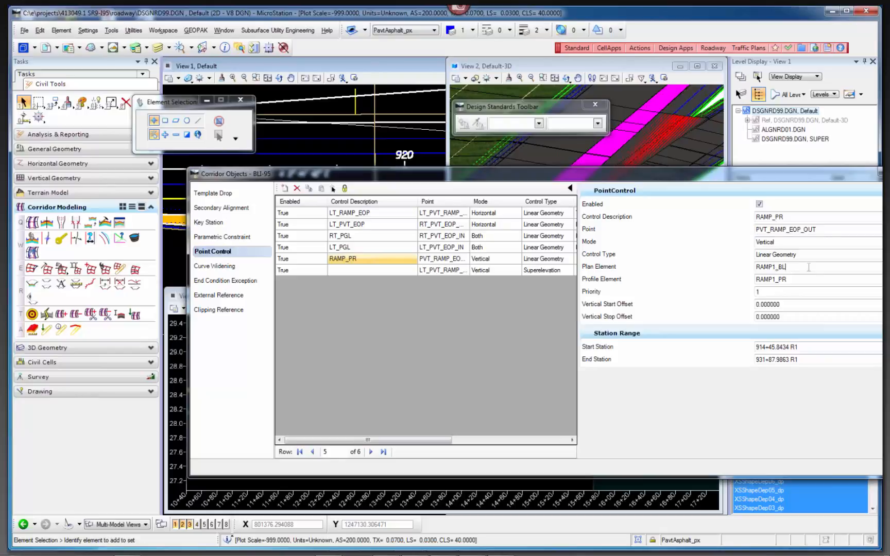
left_click(806, 279)
Inspect the point, control type and reference point of BLI-95's superelevation point control, and close the corridor objects.
left_click(387, 274)
left_click_drag(820, 230, 749, 233)
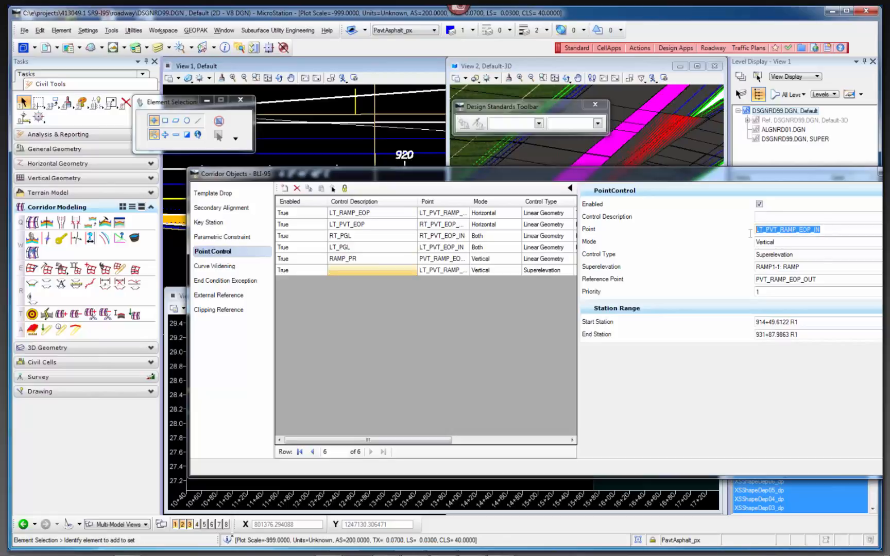
left_click(800, 255)
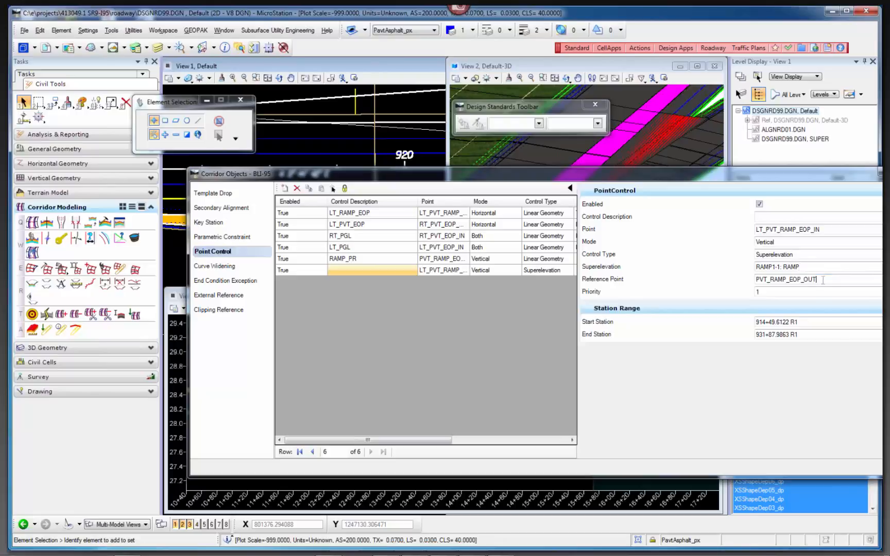
left_click_drag(776, 275, 749, 279)
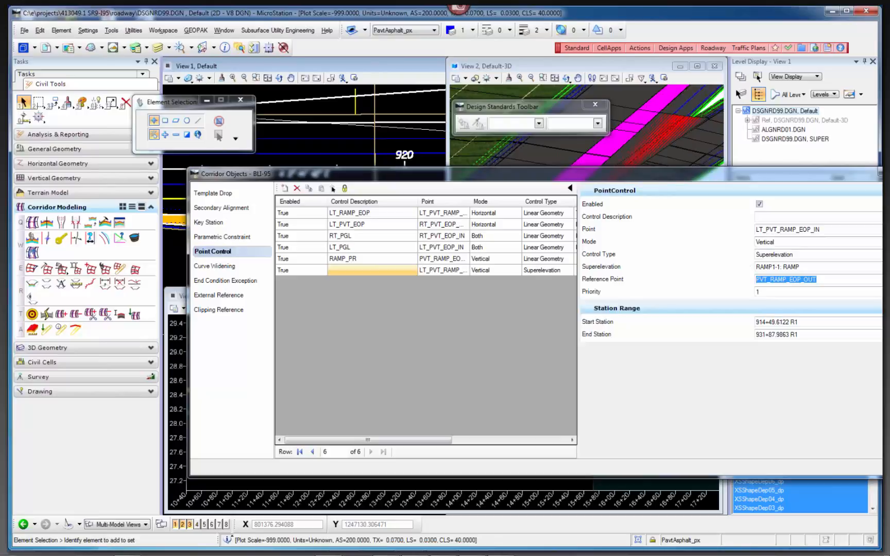
left_click(887, 172)
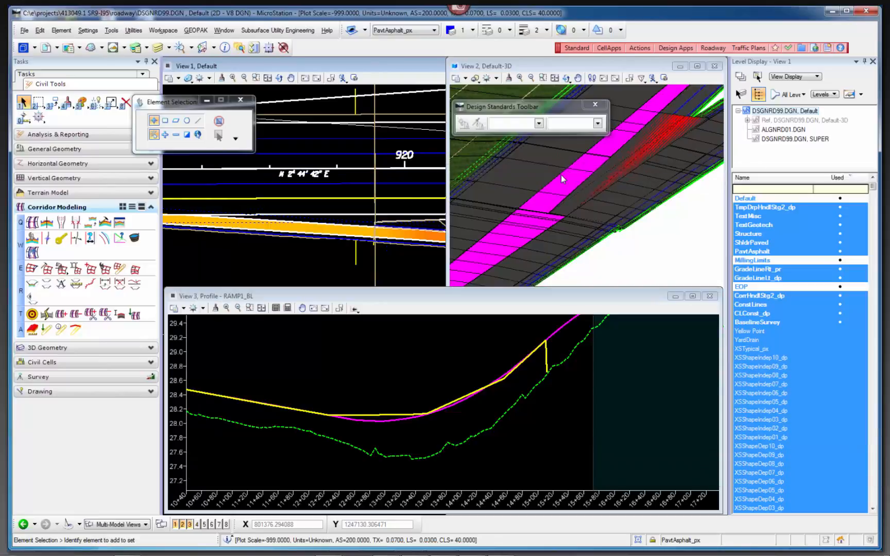
Open the corridor objects of RAMP1, review its superelevation point control, and close them.
left_click(134, 237)
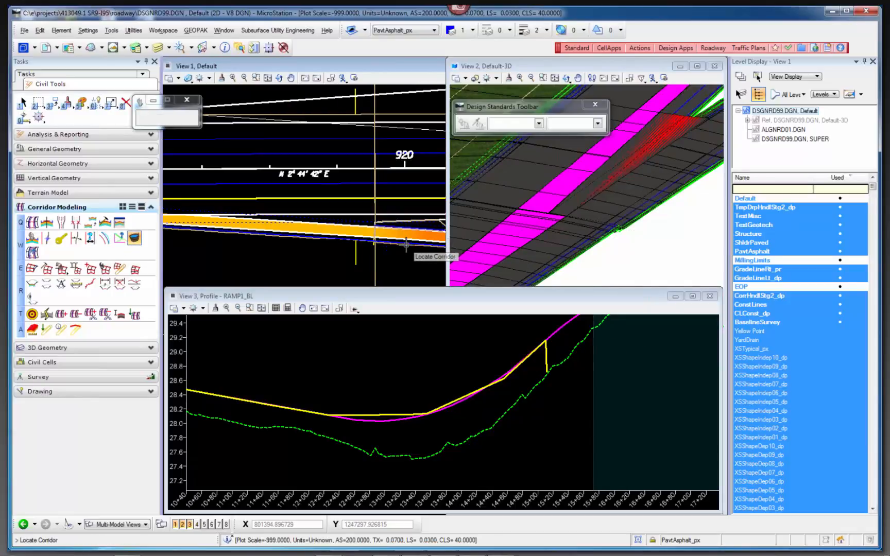
left_click(383, 250)
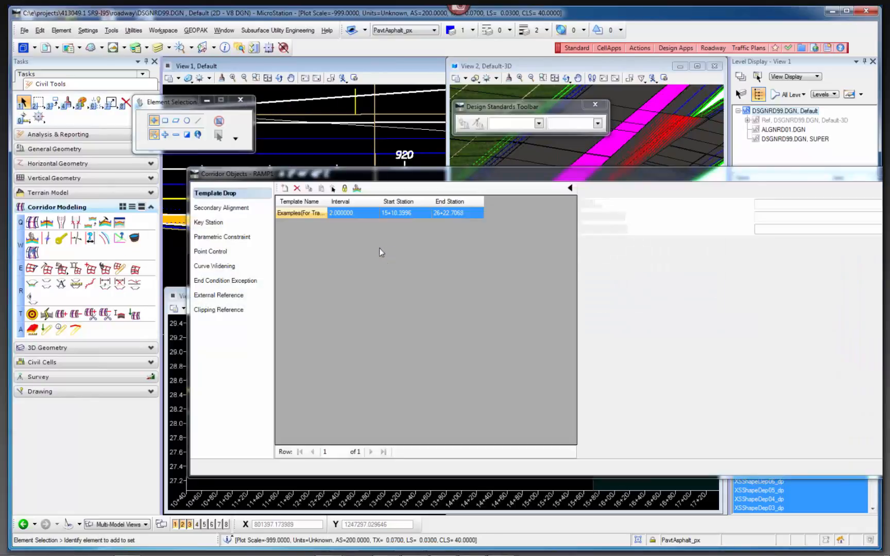
left_click(210, 252)
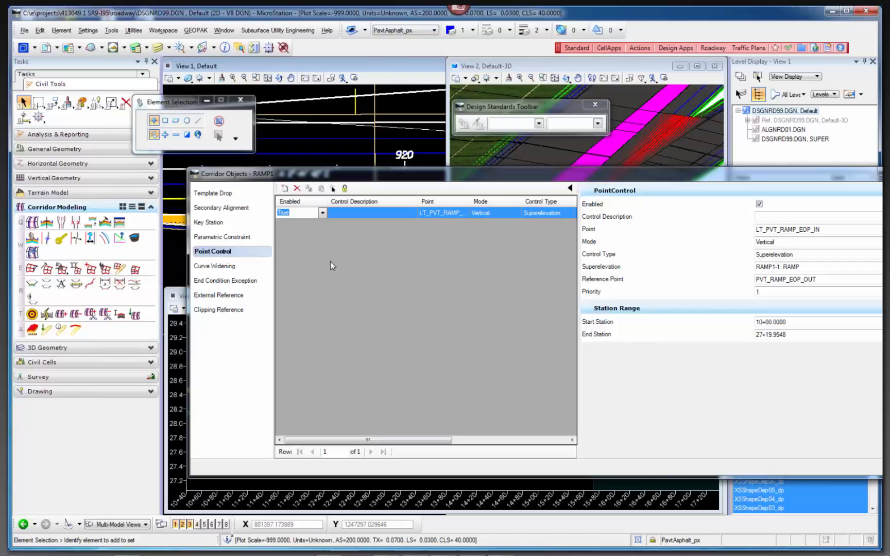
left_click(886, 173)
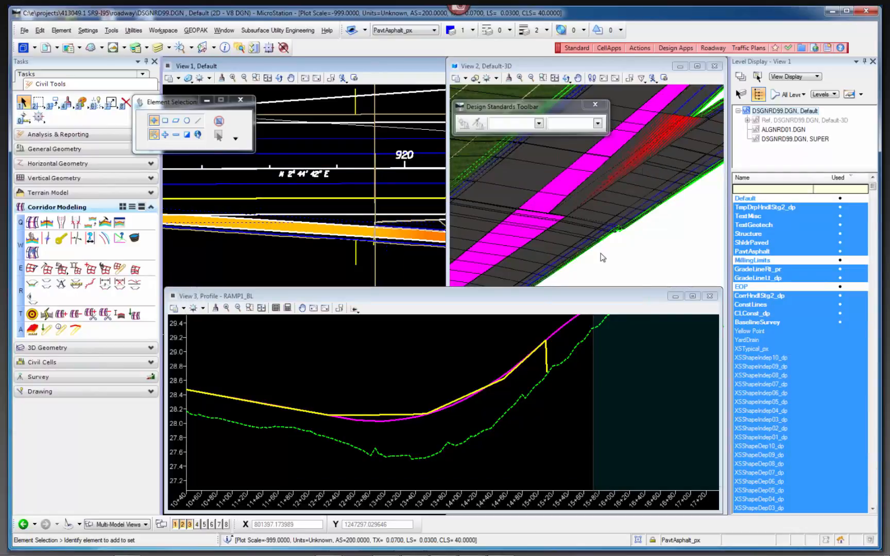
left_click(644, 270)
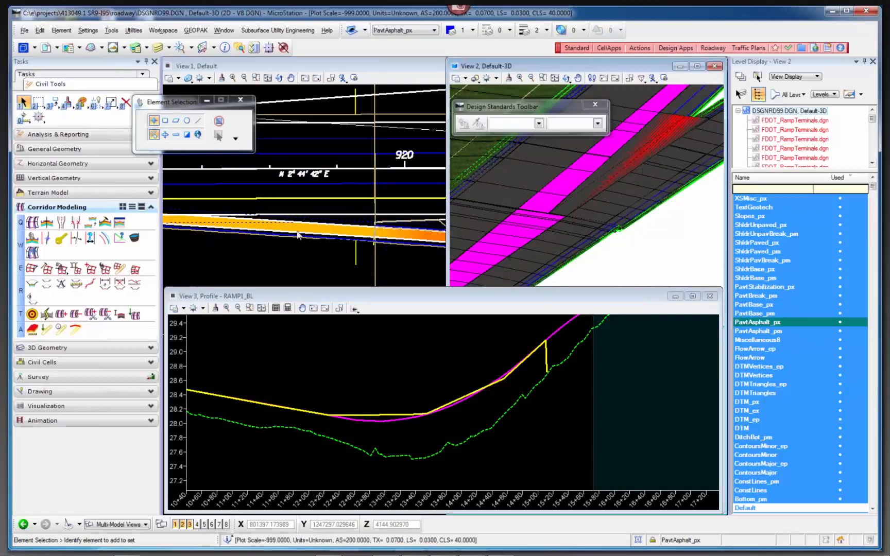
Reopen the corridor objects of BLI-95 and check the superelevation point control's point and start station.
left_click(134, 237)
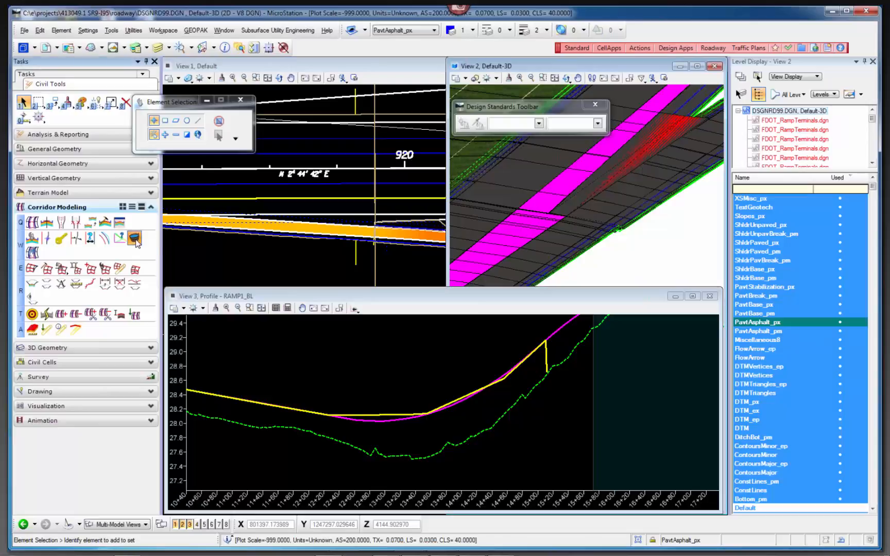
left_click(242, 233)
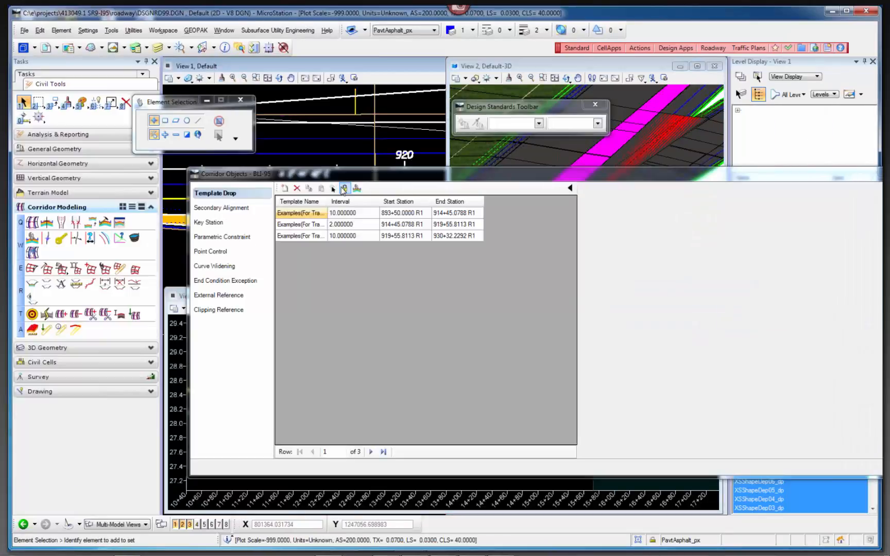
left_click(223, 251)
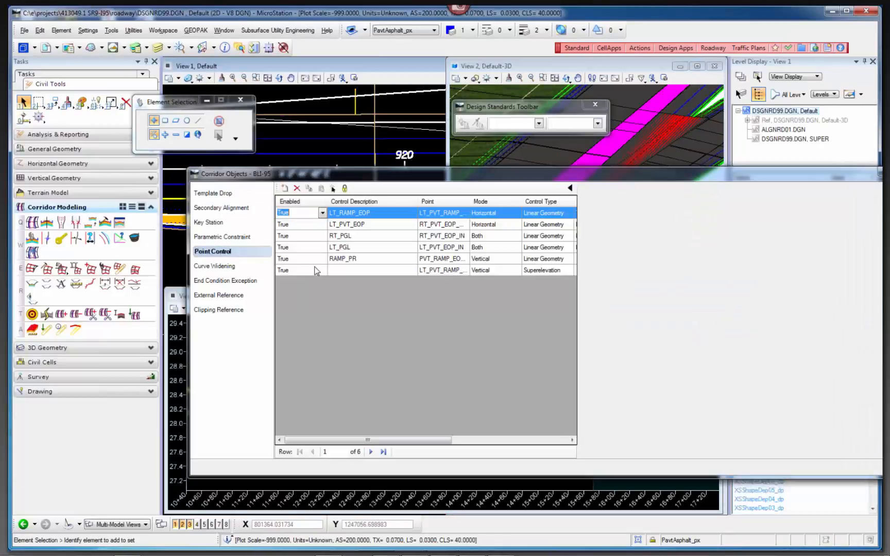
left_click(361, 271)
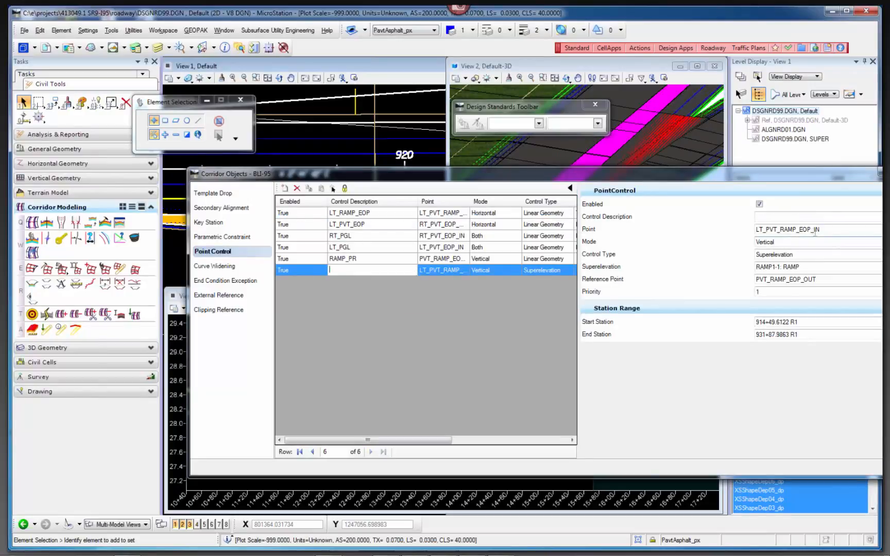
left_click_drag(819, 229, 756, 230)
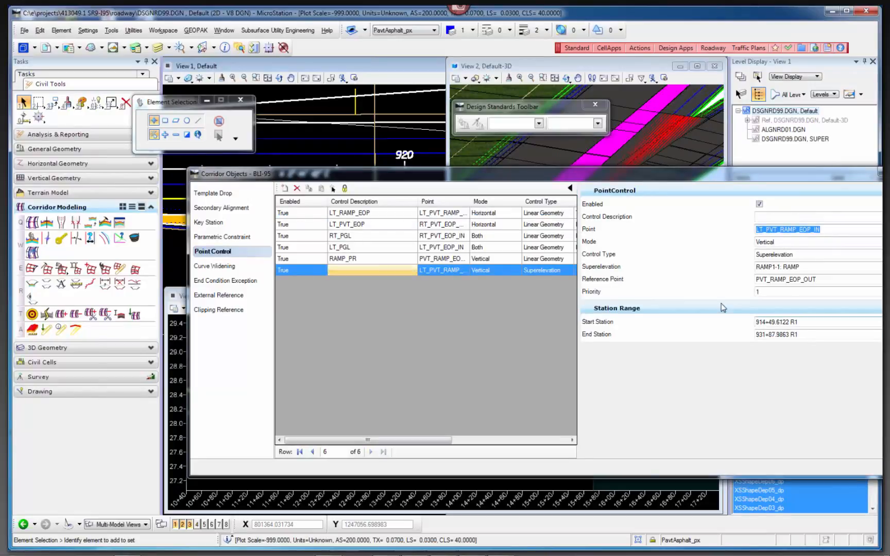
left_click(802, 326)
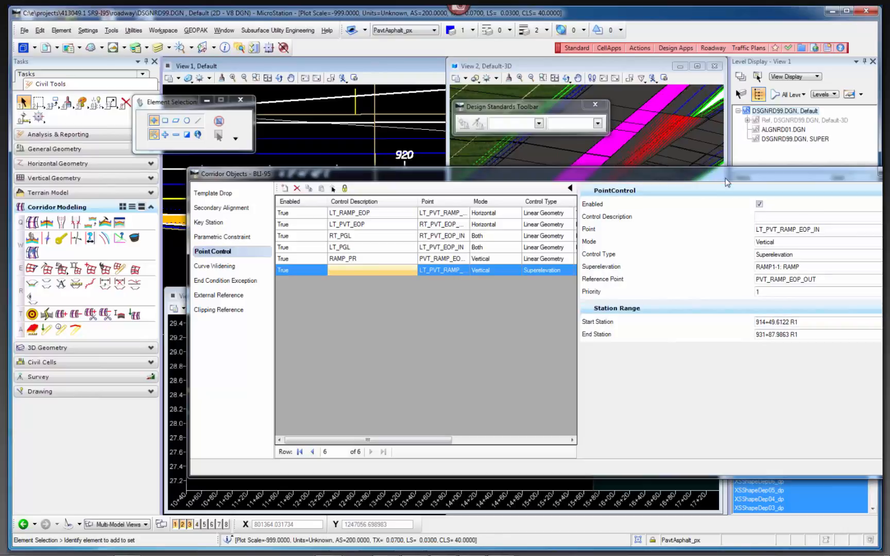
Move the corridor objects dialog clear of the plan and examine the ramp from its taper to the gore near station 920.
left_click_drag(718, 180, 678, 310)
scroll(291, 236, "down", 3)
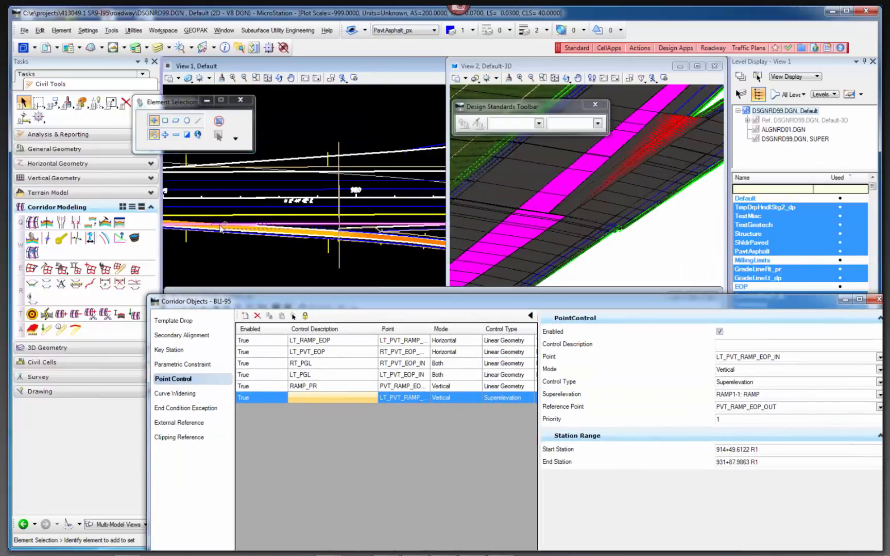
scroll(230, 224, "up", 4)
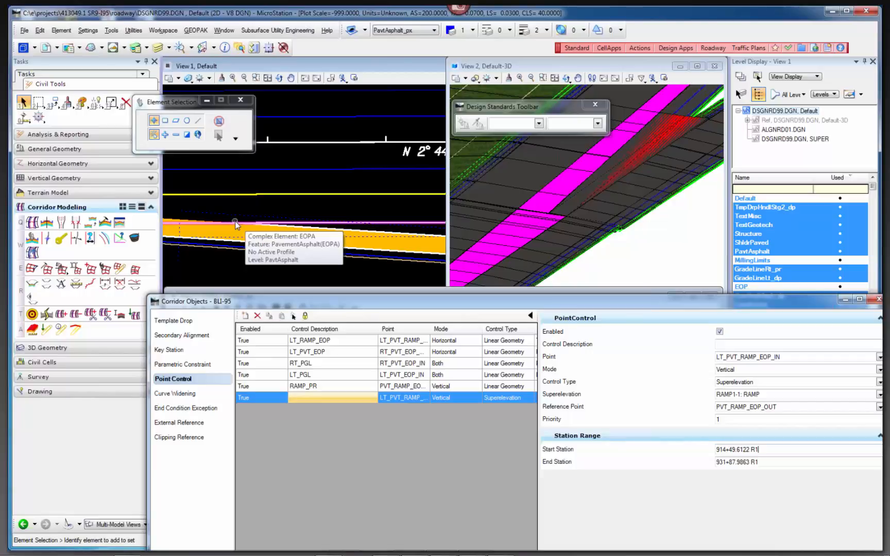
scroll(236, 225, "down", 3)
scroll(312, 229, "up", 4)
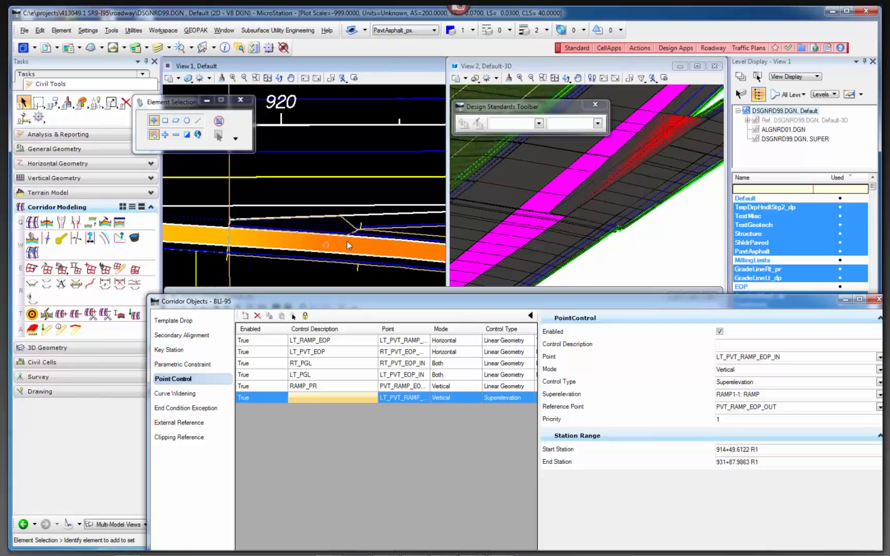
scroll(329, 241, "down", 3)
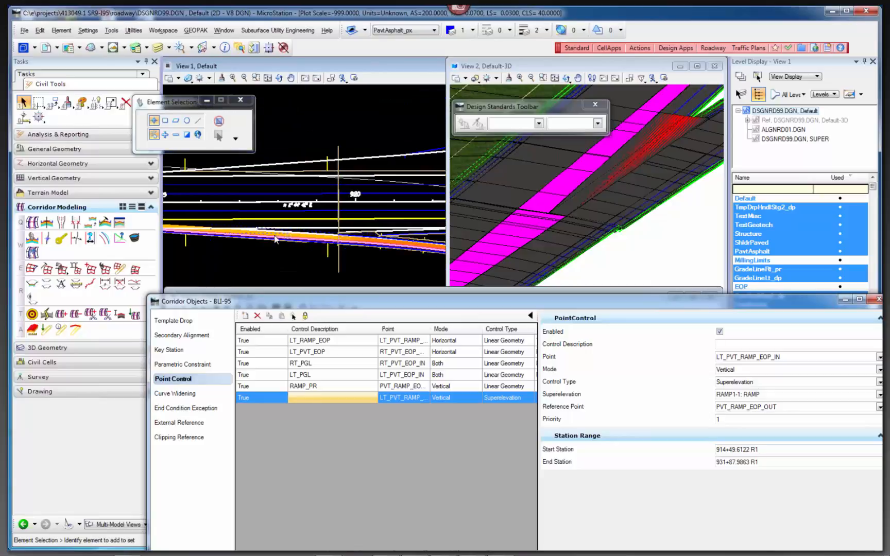
scroll(296, 240, "up", 4)
scroll(308, 232, "down", 3)
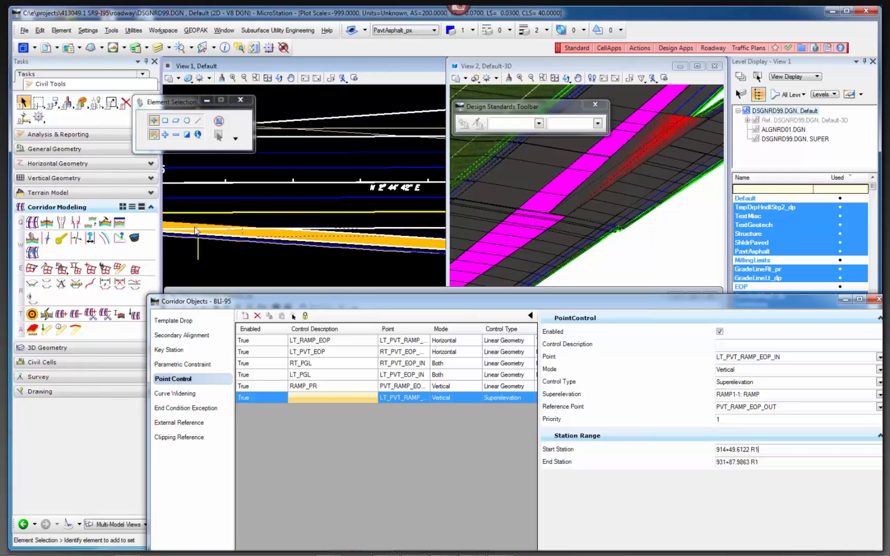
scroll(371, 237, "up", 4)
scroll(236, 224, "down", 2)
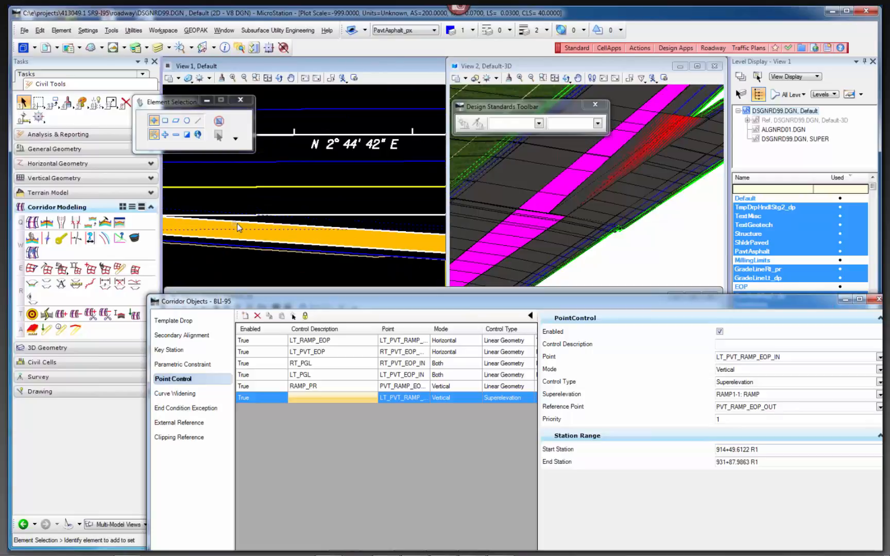
scroll(393, 245, "up", 1)
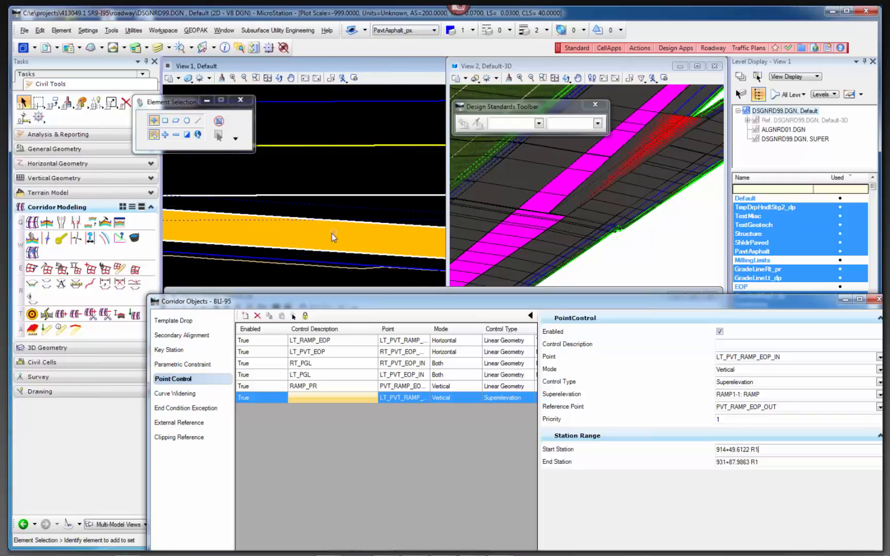
scroll(331, 233, "down", 2)
scroll(303, 228, "up", 2)
scroll(332, 234, "down", 2)
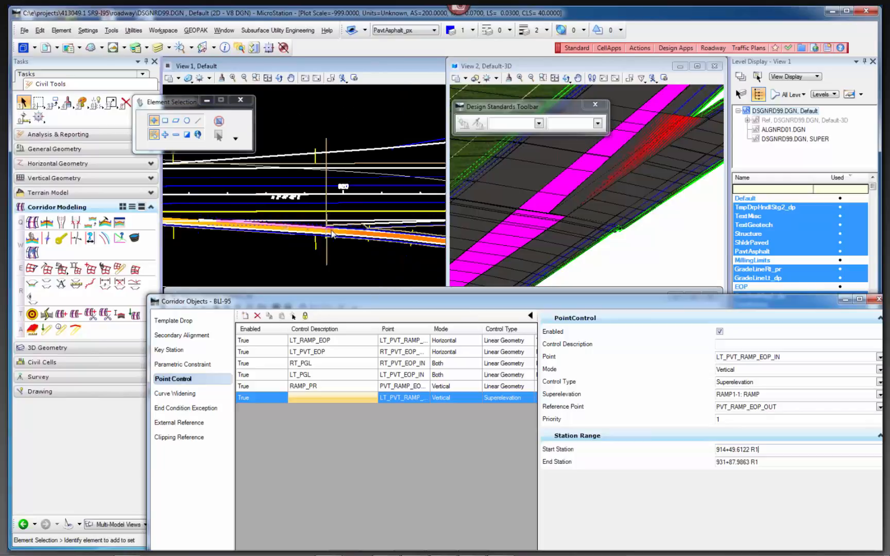
scroll(371, 229, "up", 2)
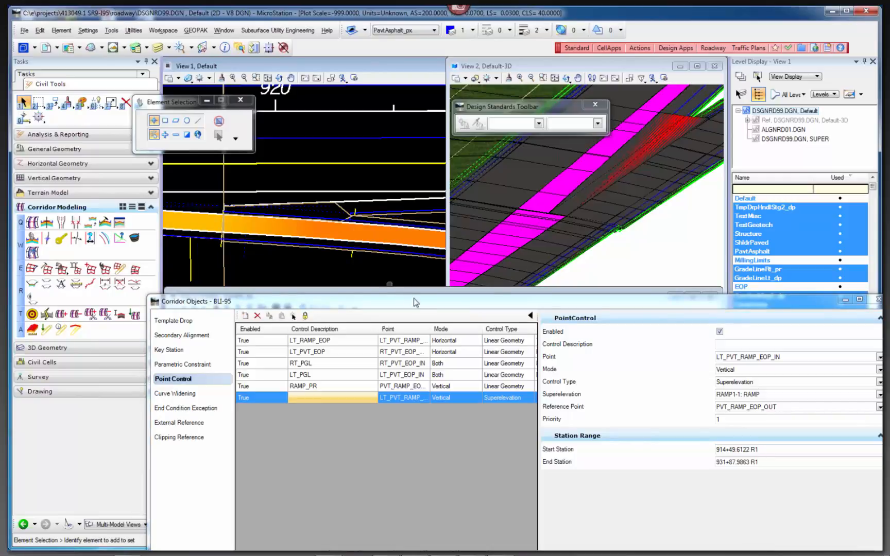
left_click_drag(416, 302, 345, 124)
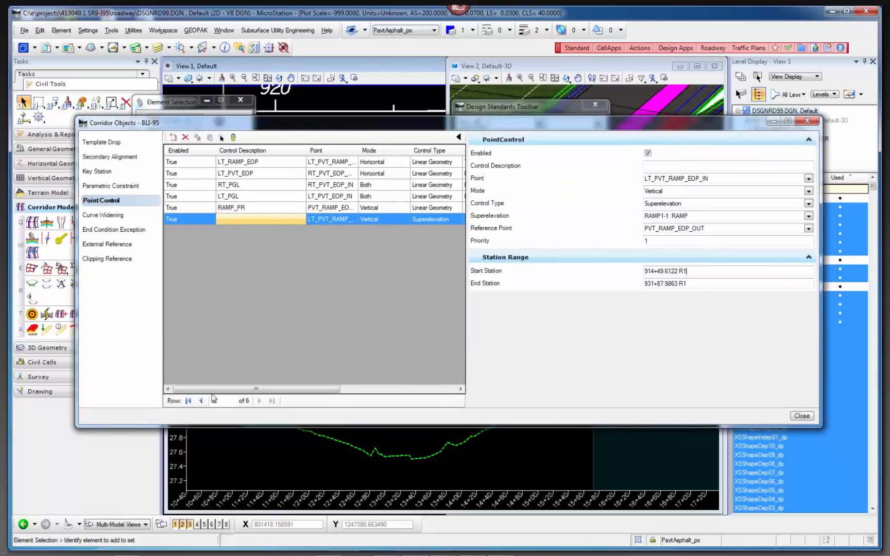
Open SPLINE_PROFILE_EX.xlsx from C:\FDOTSS3_server\GEOPAK\corridor in Excel and select the begin ramp station note in B15.
mouse_move(110, 554)
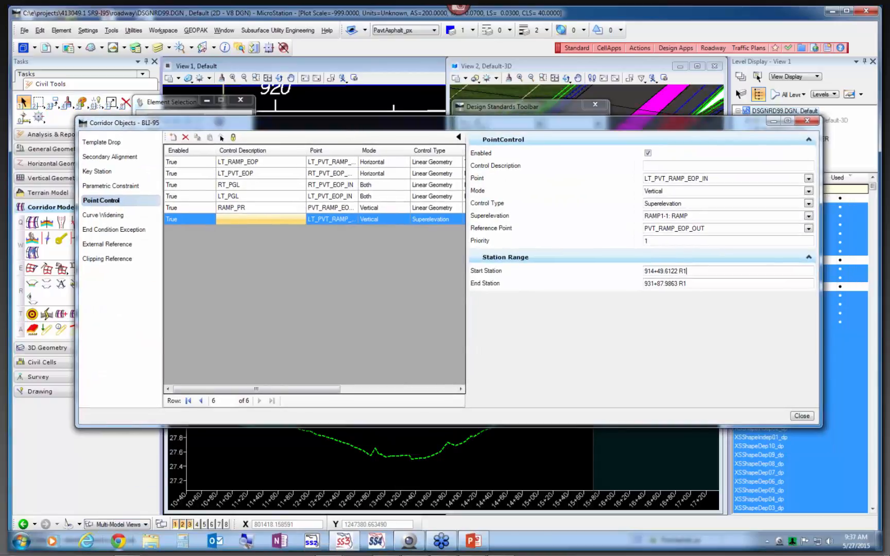
left_click(152, 542)
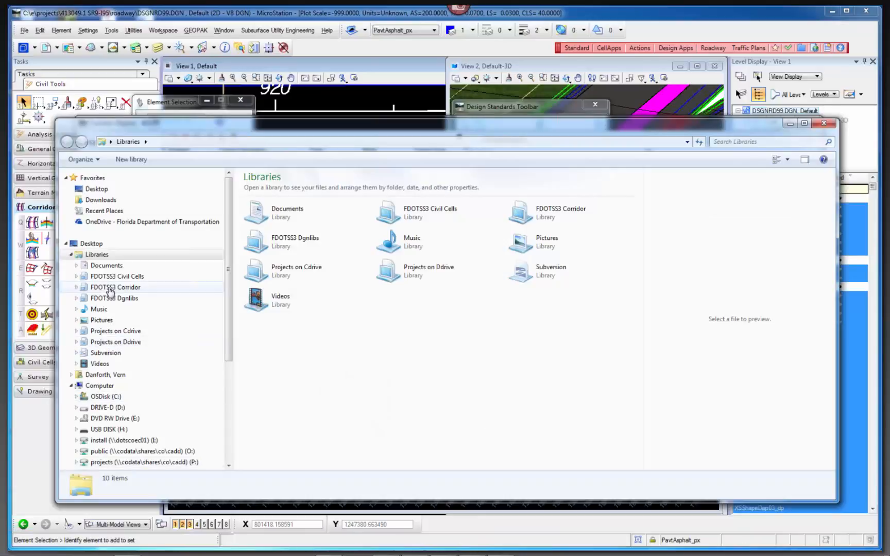
left_click(105, 398)
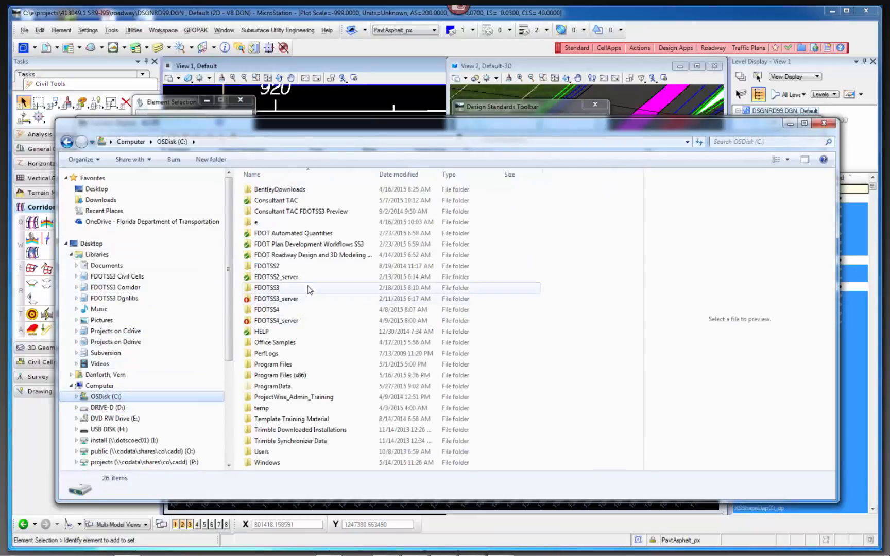
double_click(288, 296)
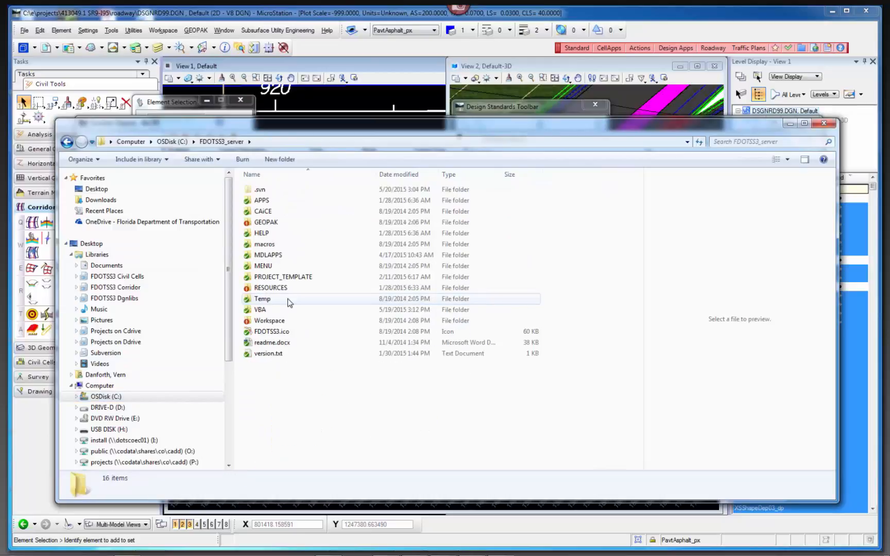
double_click(266, 223)
double_click(271, 225)
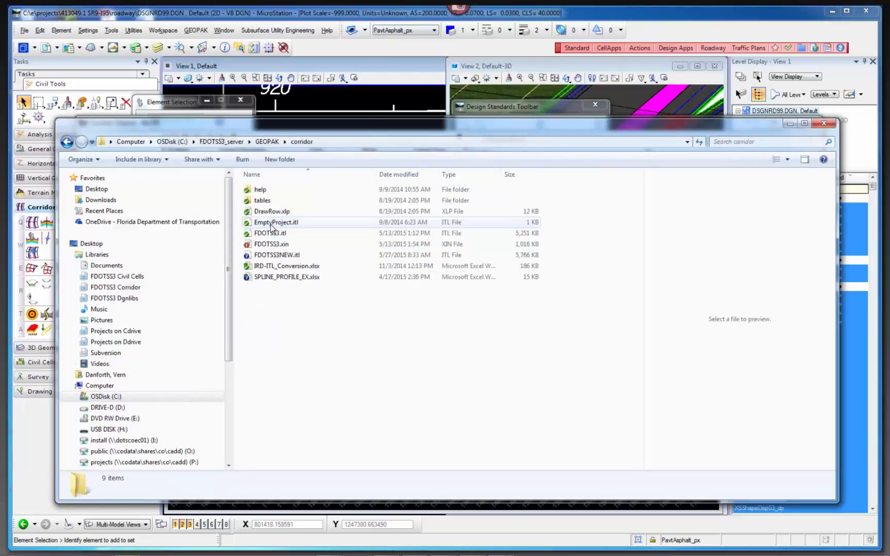
left_click(287, 278)
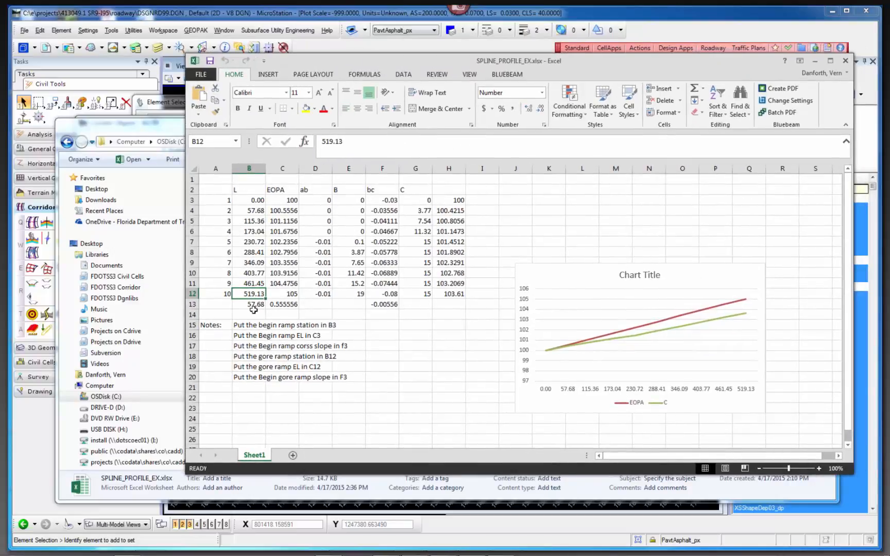
left_click(249, 327)
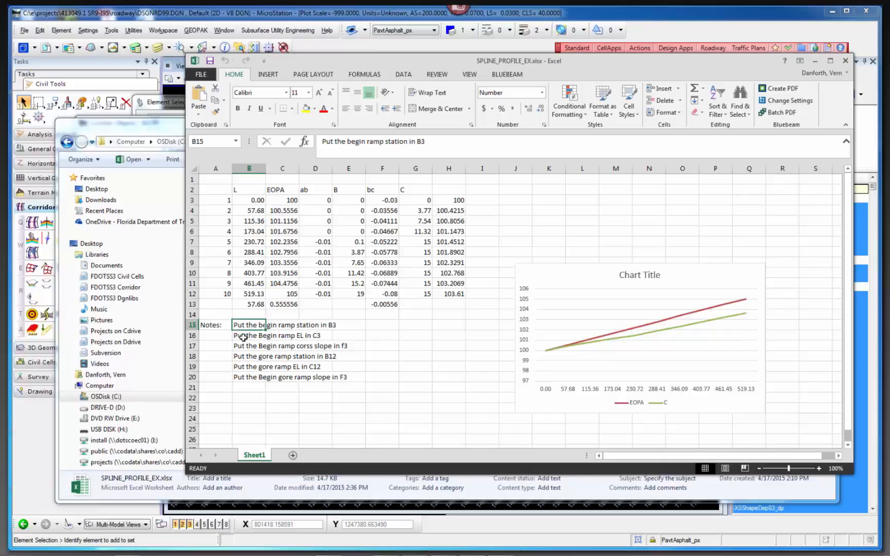
Go through the remaining input notes in B16 to B20 on ramp elevations, cross slopes and the gore station.
left_click(243, 336)
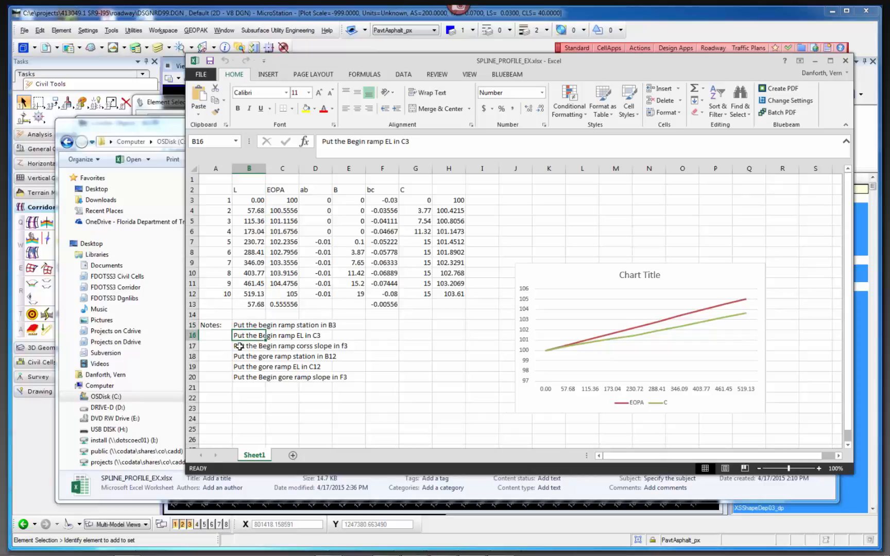
left_click(240, 346)
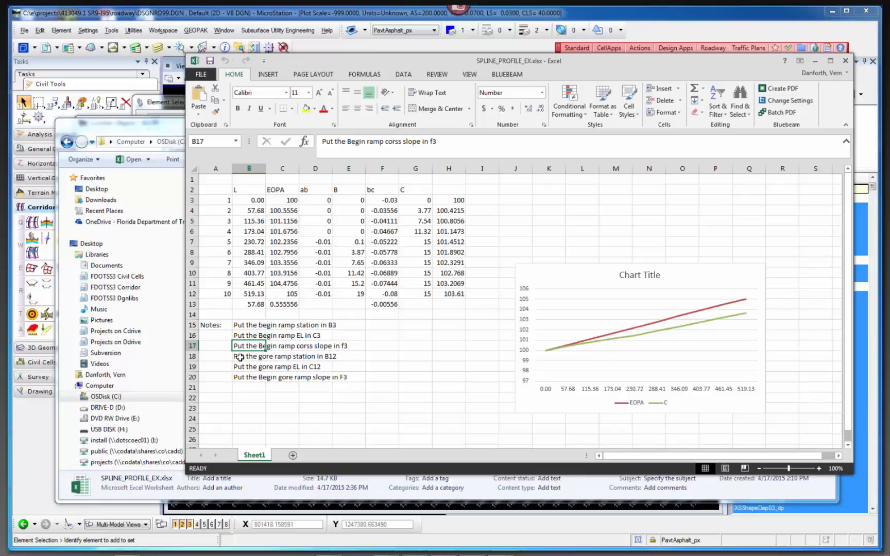
left_click(241, 357)
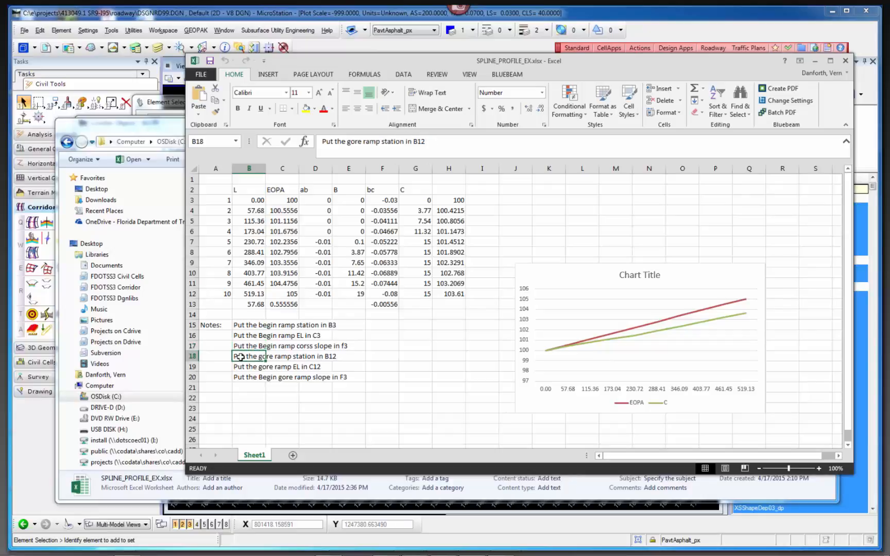
left_click(240, 369)
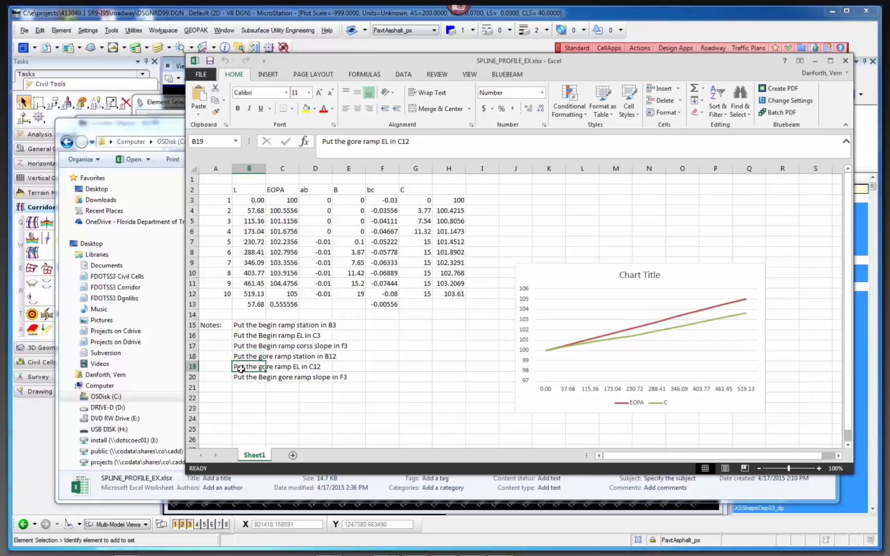
left_click(241, 379)
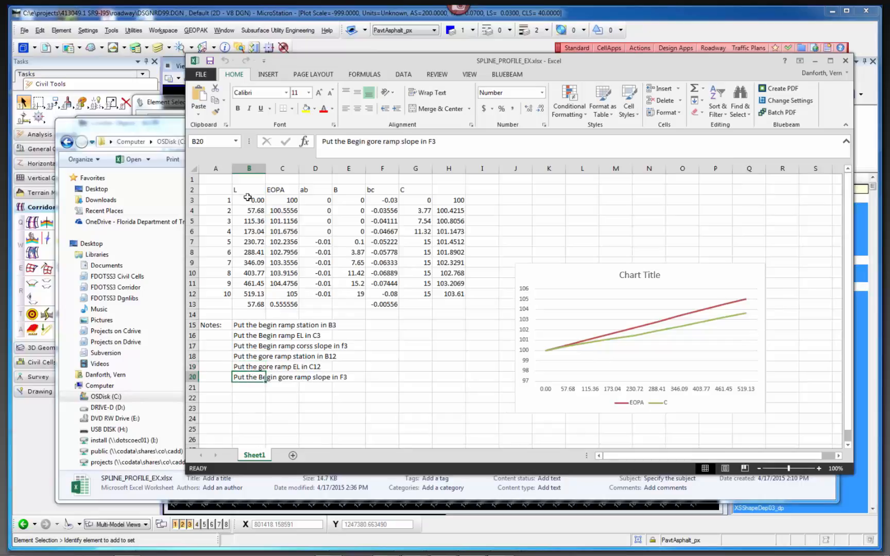
Check the interval formula in B13, the gore station in B12 and elevation in C12, and examine the EOPA and C chart lines.
left_click(255, 306)
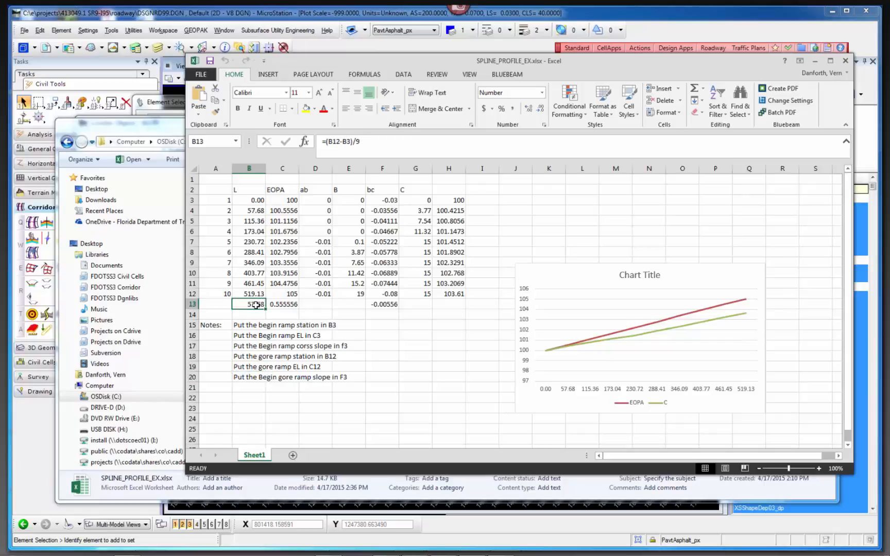
left_click(254, 295)
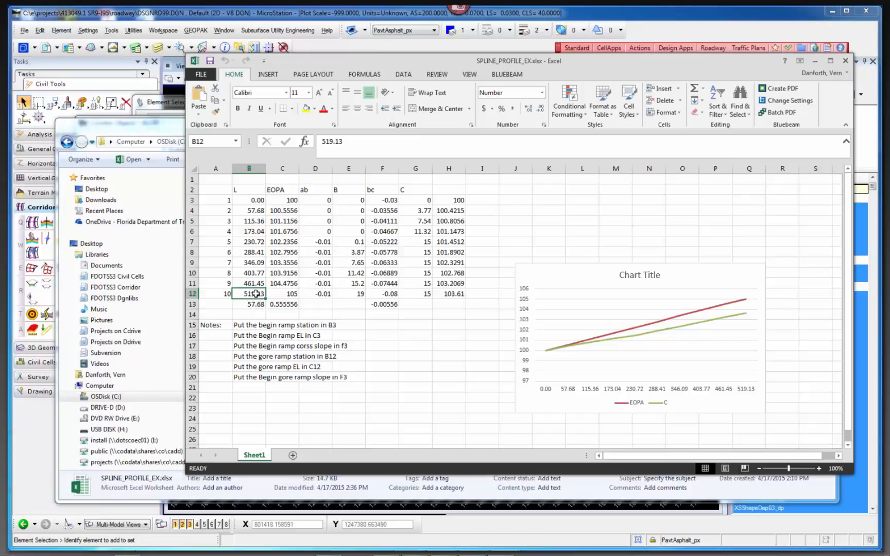
left_click(288, 293)
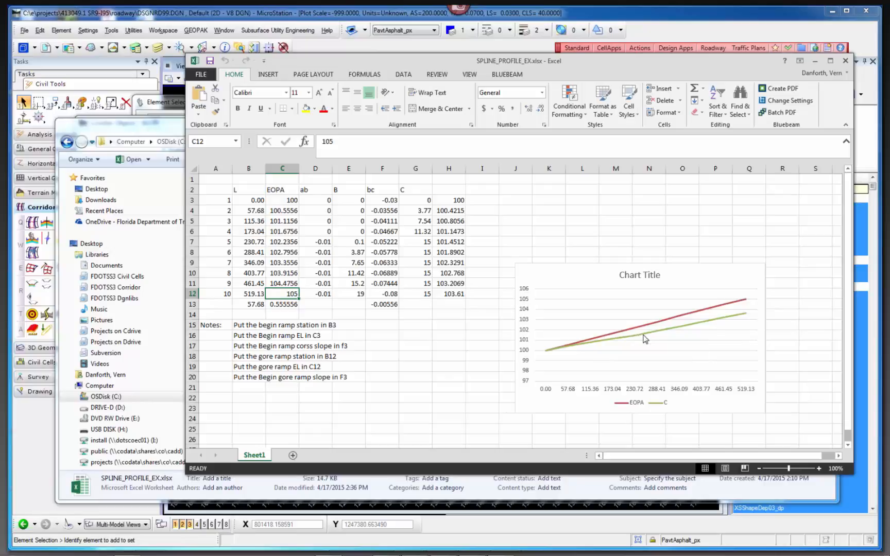
mouse_move(643, 338)
mouse_move(736, 315)
mouse_move(612, 344)
Close the spline profile workbook, the corridor folder window and the BLI-95 corridor objects dialog.
left_click(844, 64)
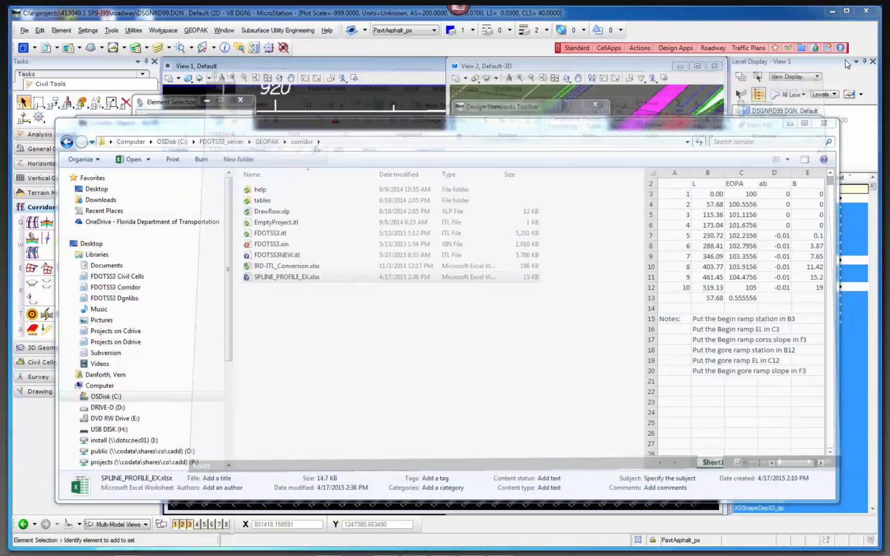
left_click(823, 125)
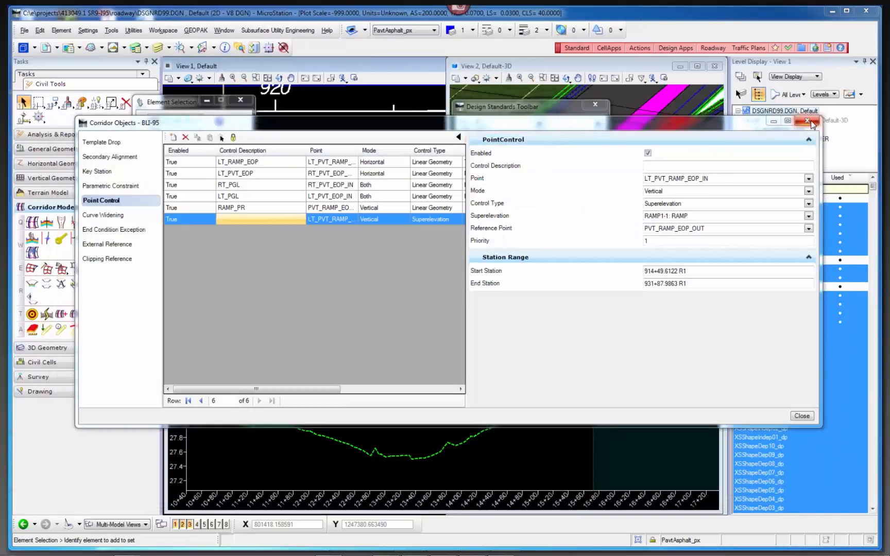
left_click(809, 122)
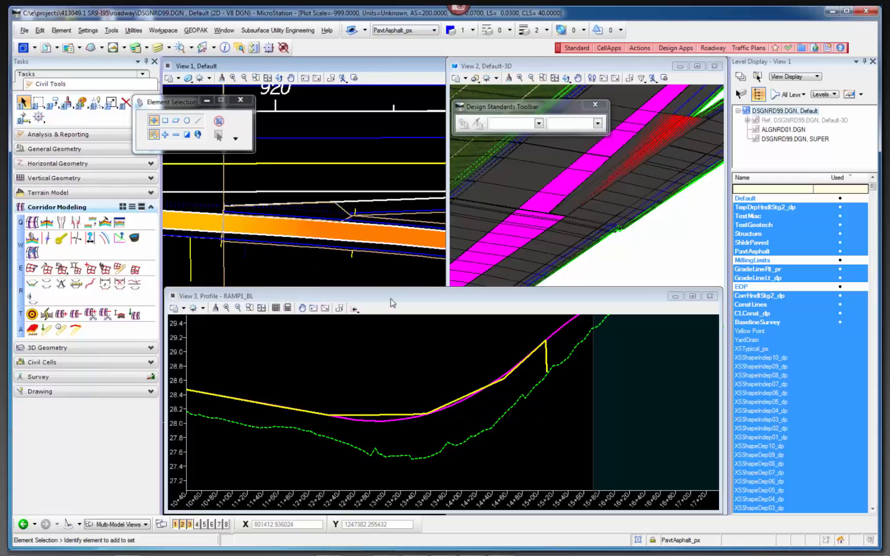
Select the active ramp profile in the RAMP1_BL profile view to examine its grades and curve, and clear the selection.
left_click(381, 425)
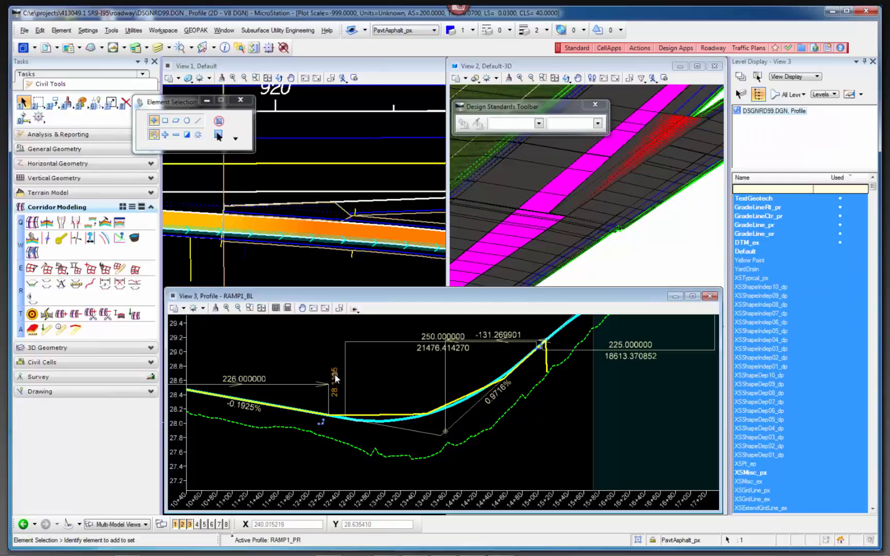
left_click(335, 377)
left_click(308, 355)
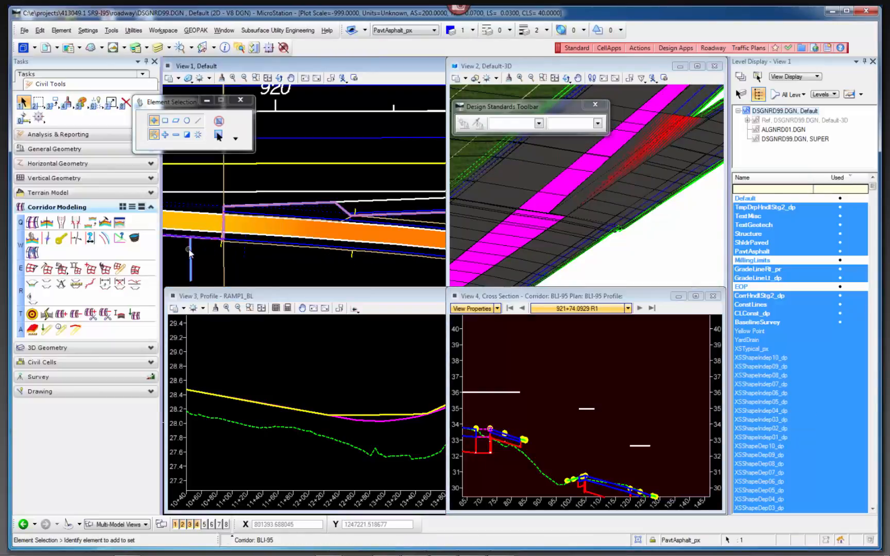
Open the cross section view of the BLI-95 corridor in View 4.
left_click(209, 246)
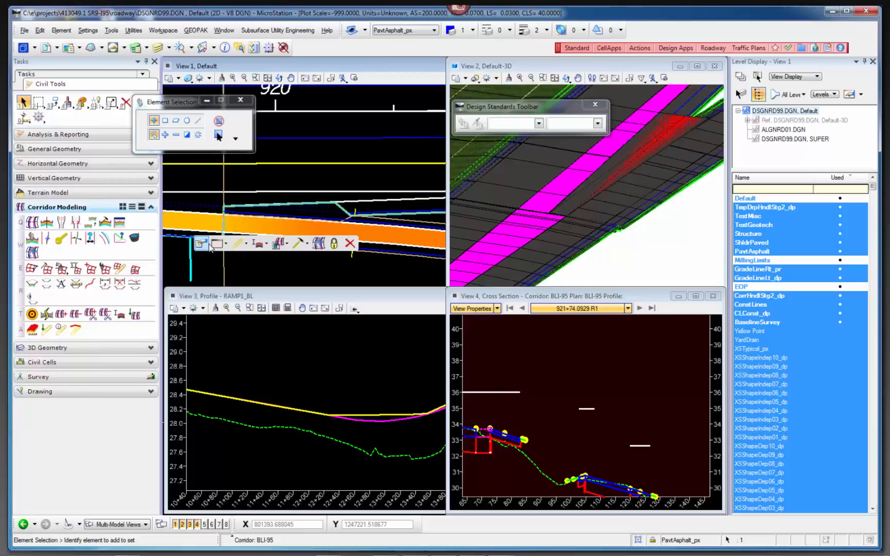
left_click(252, 263)
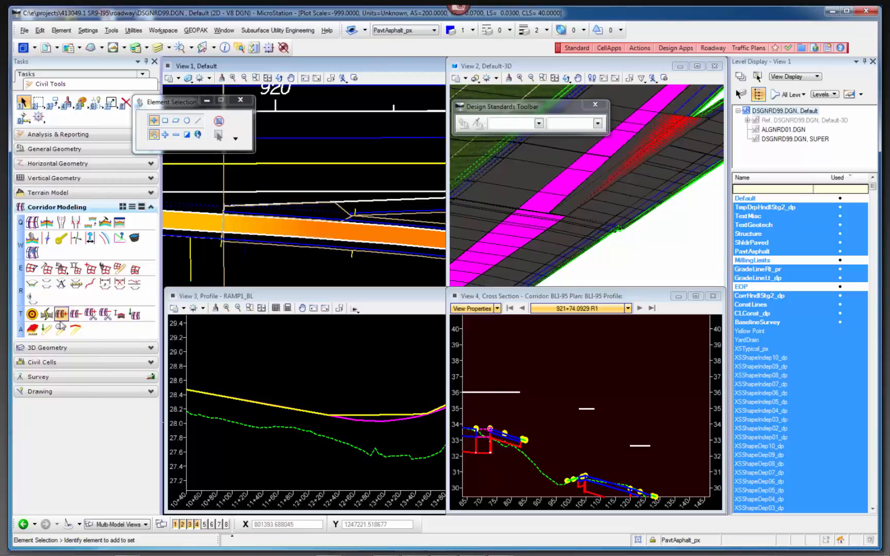
left_click(32, 283)
left_click(190, 250)
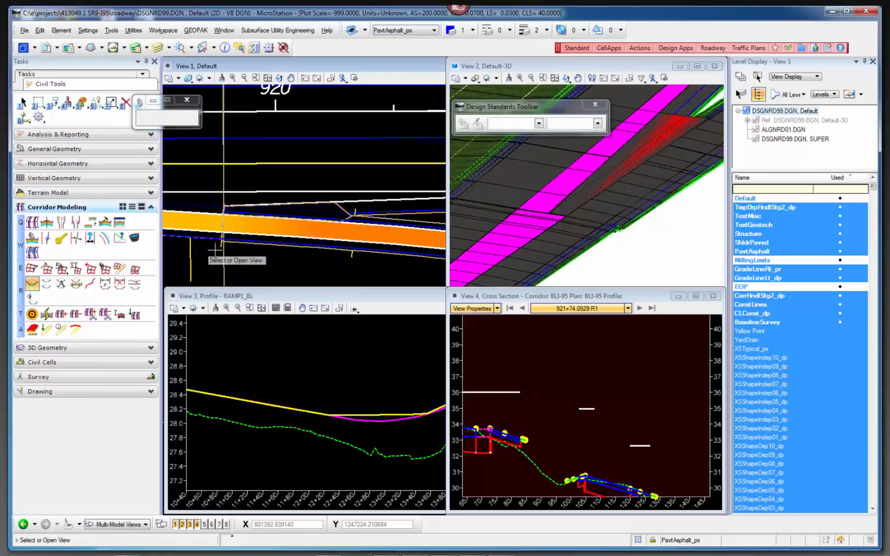
left_click(505, 378)
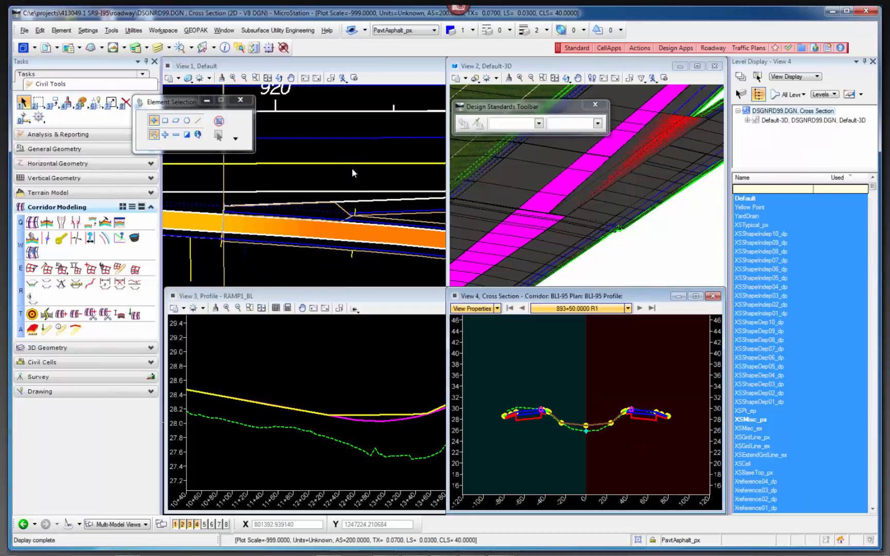
Locate the cross section station with a data point in the plan, just before the gore near station 920.
right_click(547, 353)
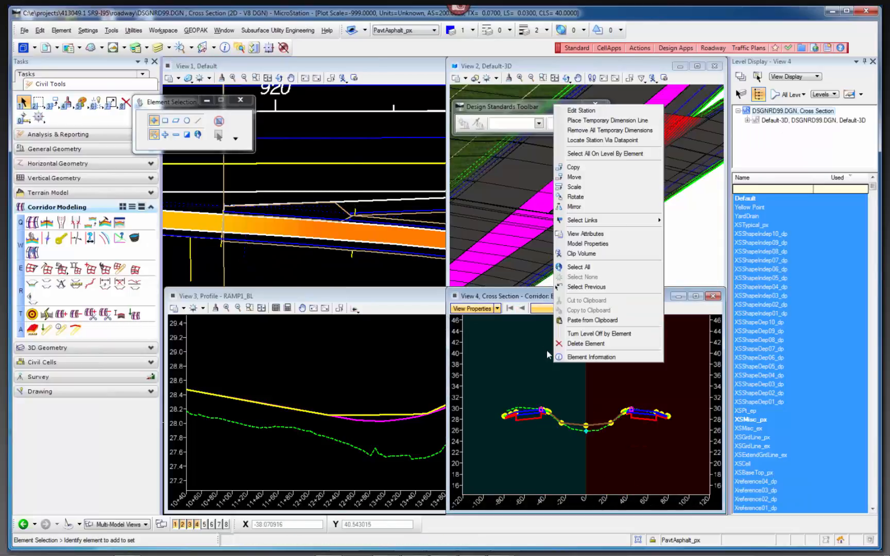
left_click(600, 140)
left_click(208, 257)
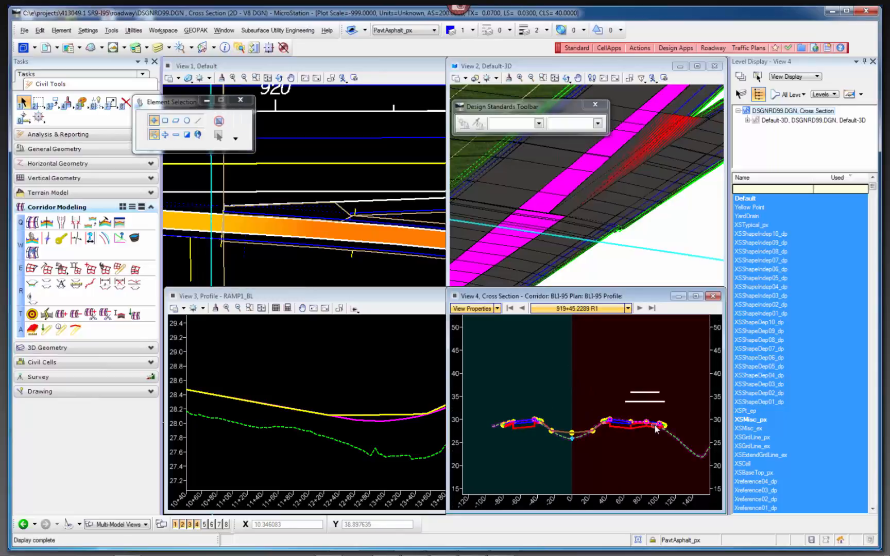
Place a temporary dimension line between the mainline's outer pavement edge and the ramp point control in the cross section.
scroll(654, 424, "up", 2)
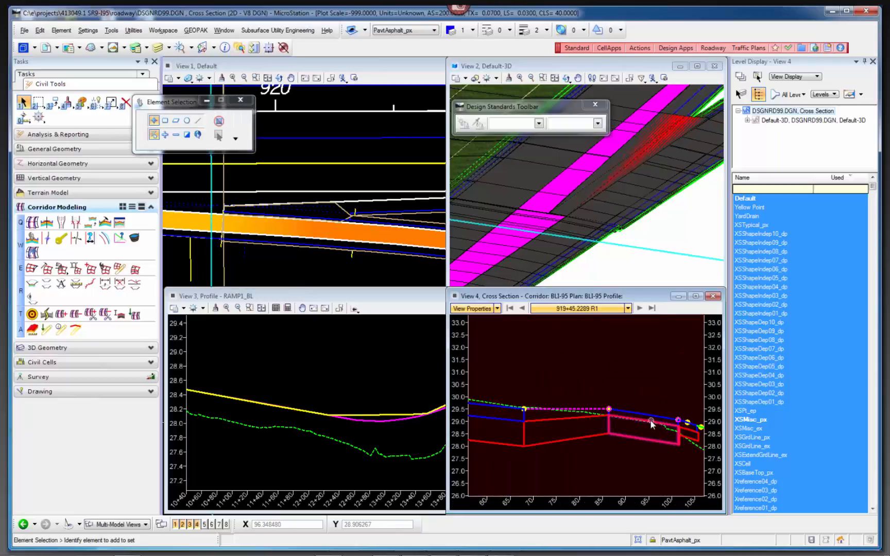
right_click(600, 369)
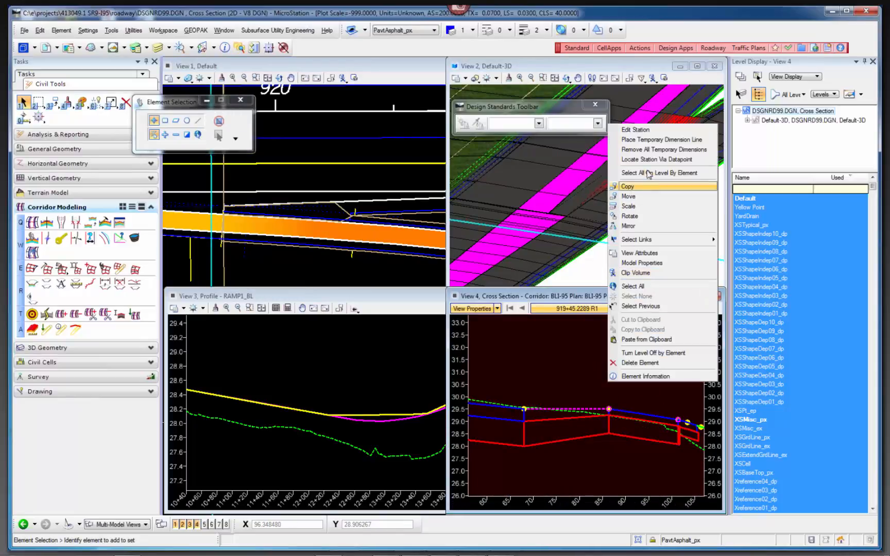
left_click(654, 139)
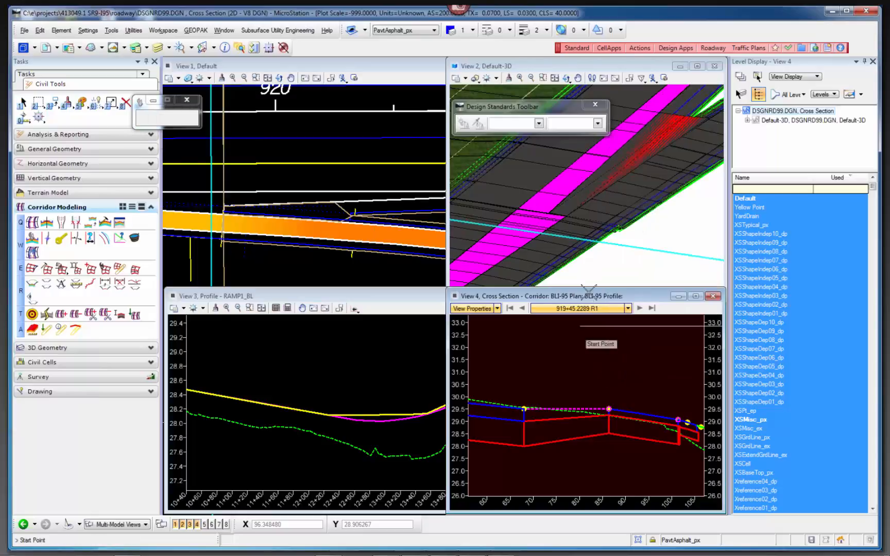
left_click(524, 408)
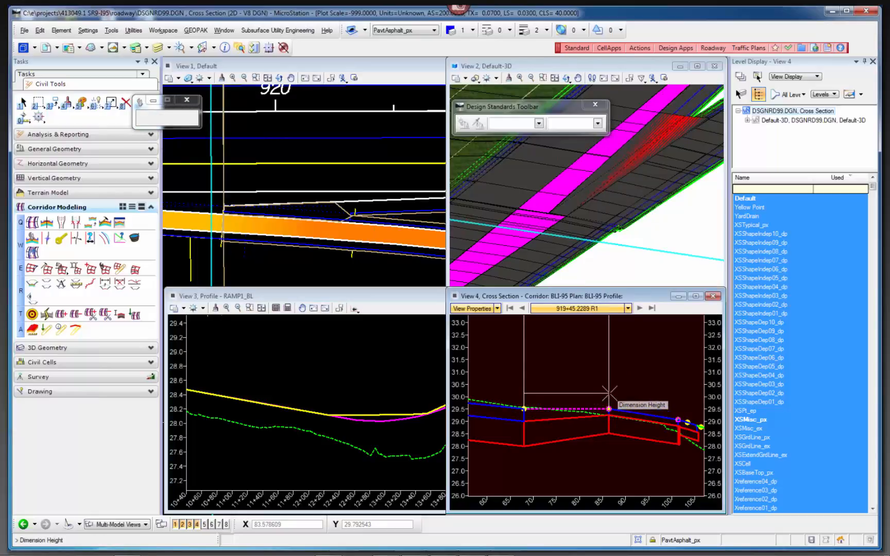
left_click(608, 408)
left_click(566, 340)
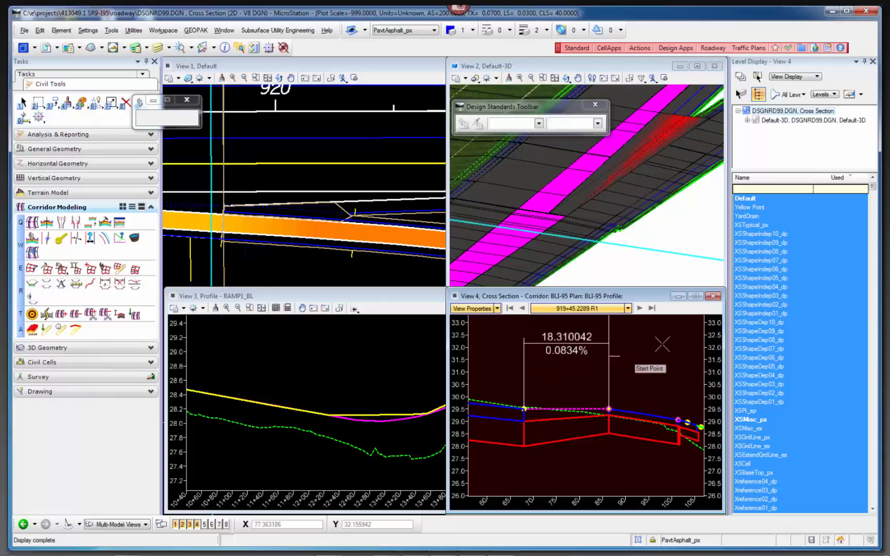
Maximize the cross section view and step back station by station to 918+00, examining how the dimensioned width and slope change.
left_click(696, 297)
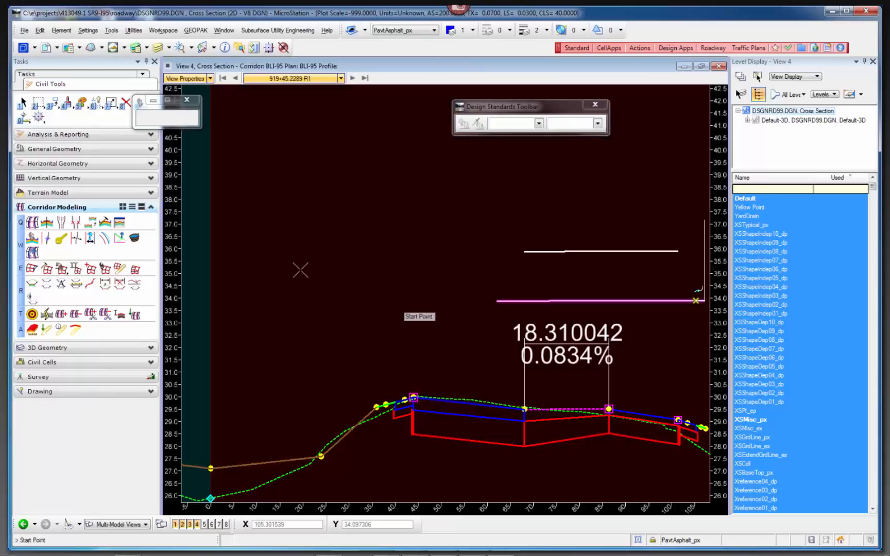
scroll(298, 268, "down", 2)
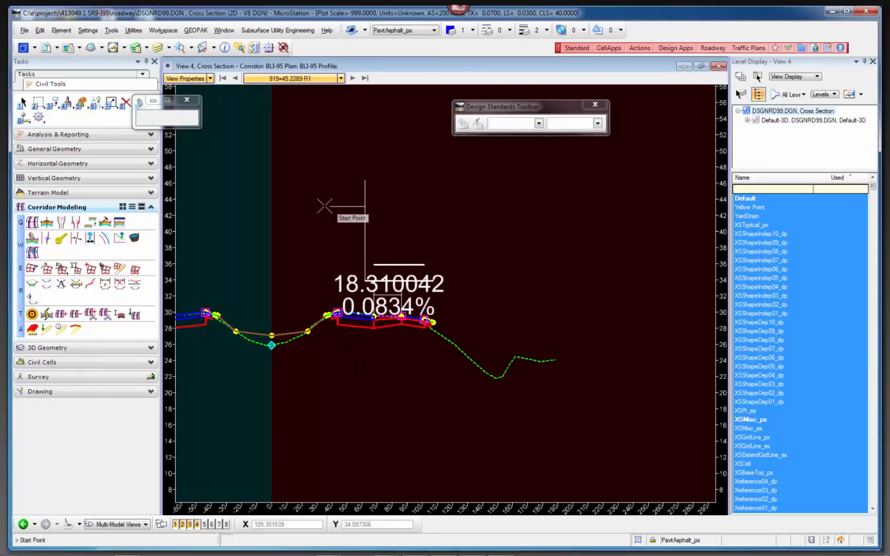
scroll(303, 208, "up", 2)
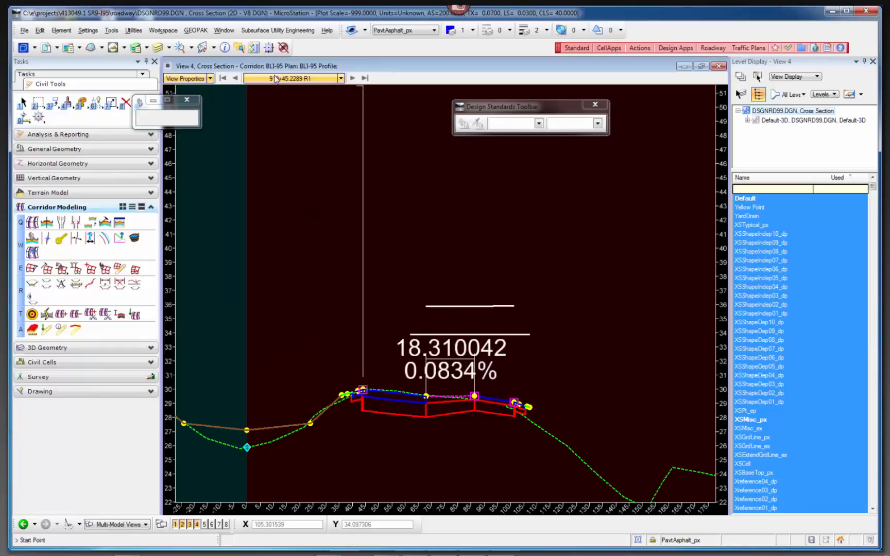
left_click(235, 78)
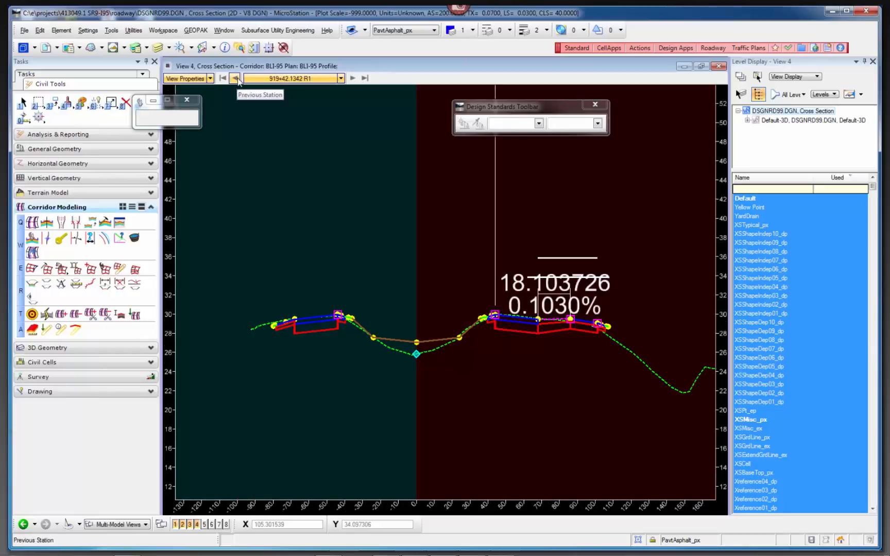
left_click(236, 78)
left_click(236, 78)
left_click(236, 78)
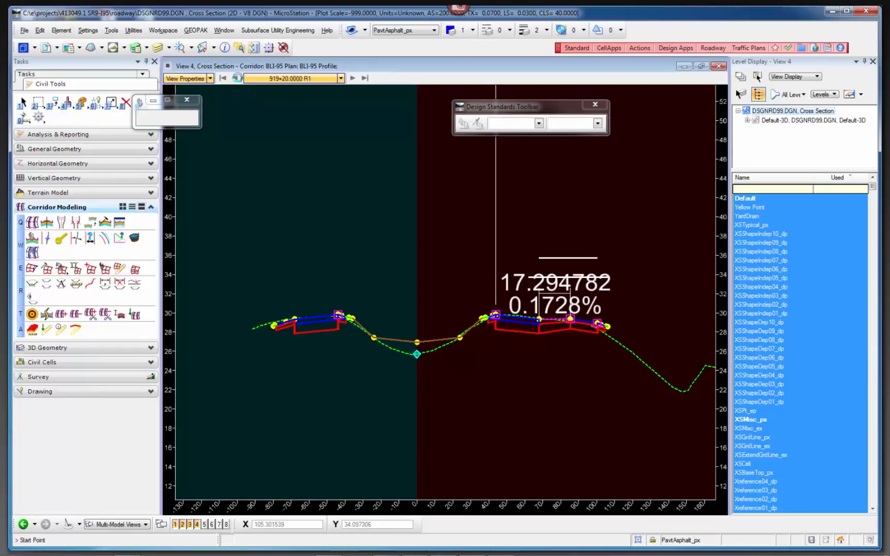
left_click(236, 78)
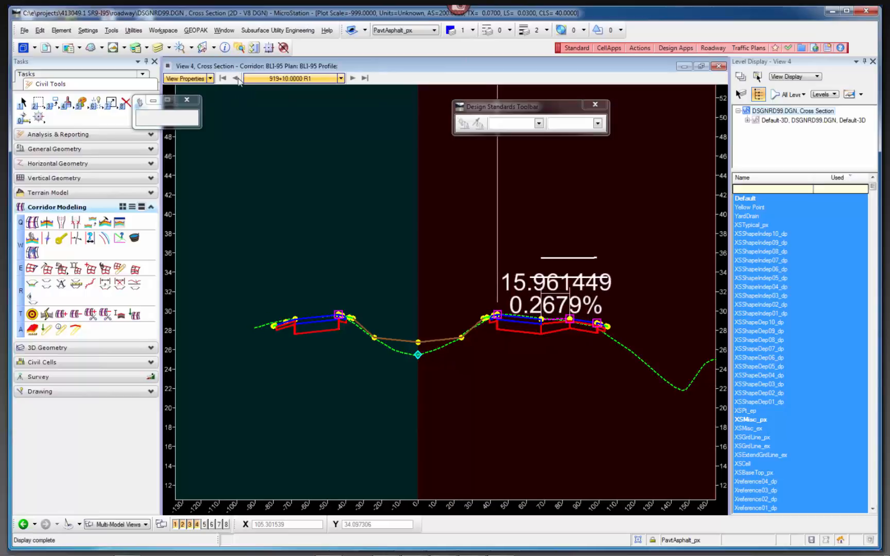
left_click(236, 78)
left_click(237, 78)
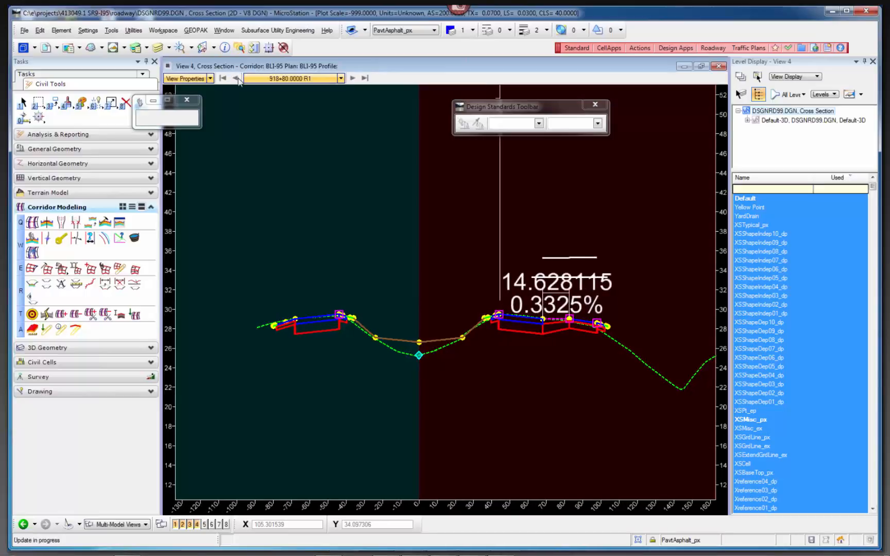
left_click(237, 78)
left_click(236, 78)
left_click(237, 78)
left_click(236, 77)
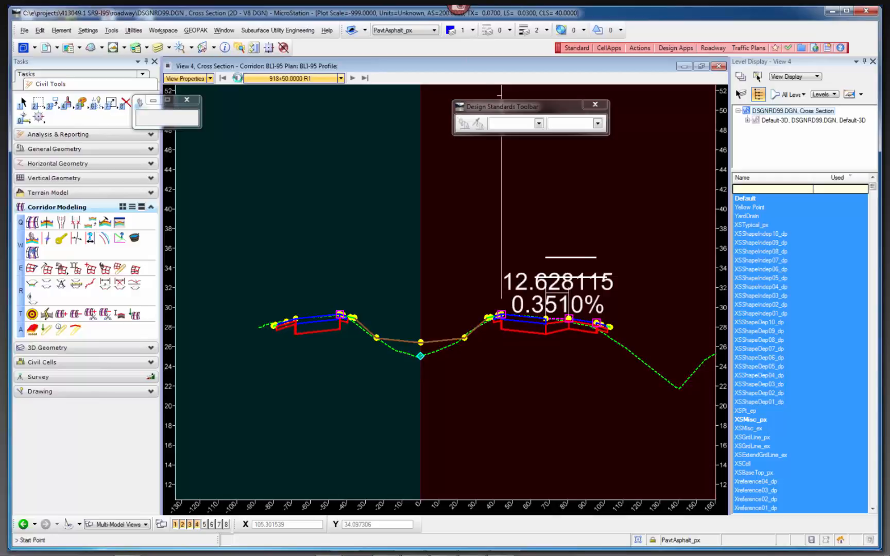
left_click(236, 78)
left_click(236, 77)
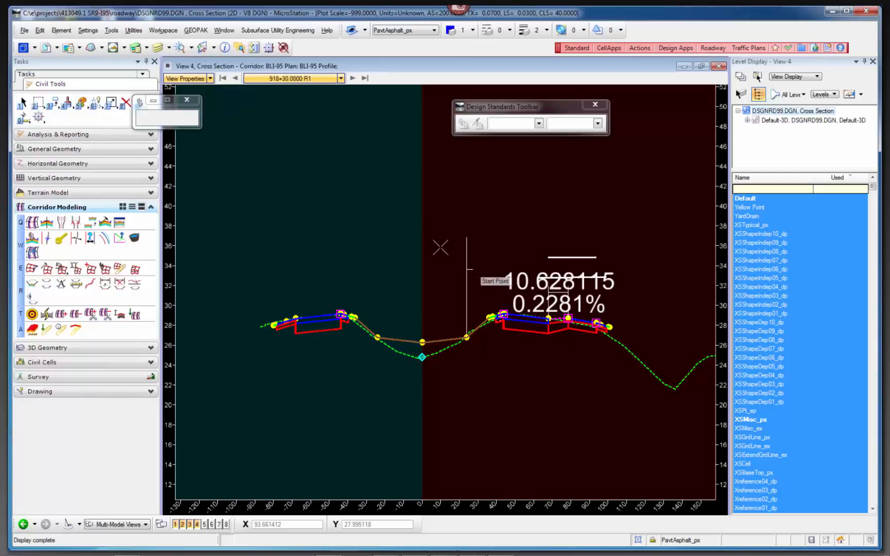
left_click(235, 78)
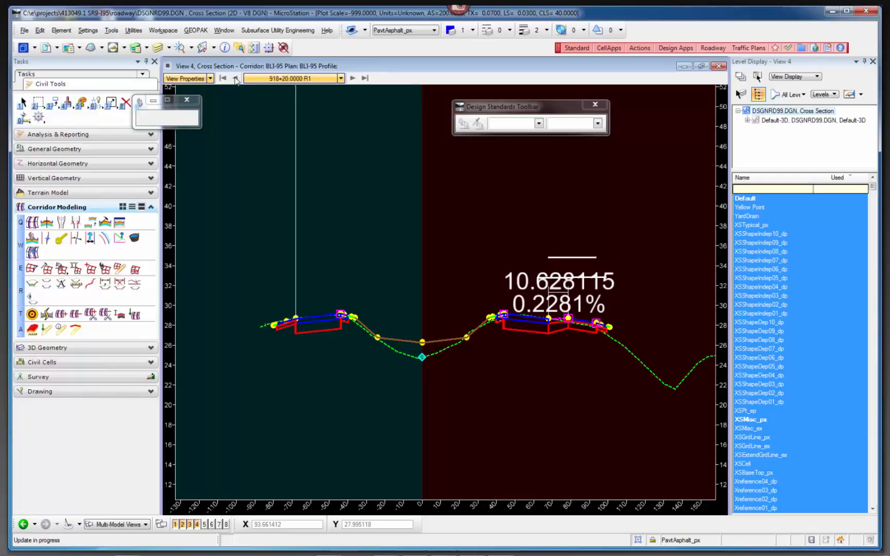
left_click(236, 78)
left_click(235, 78)
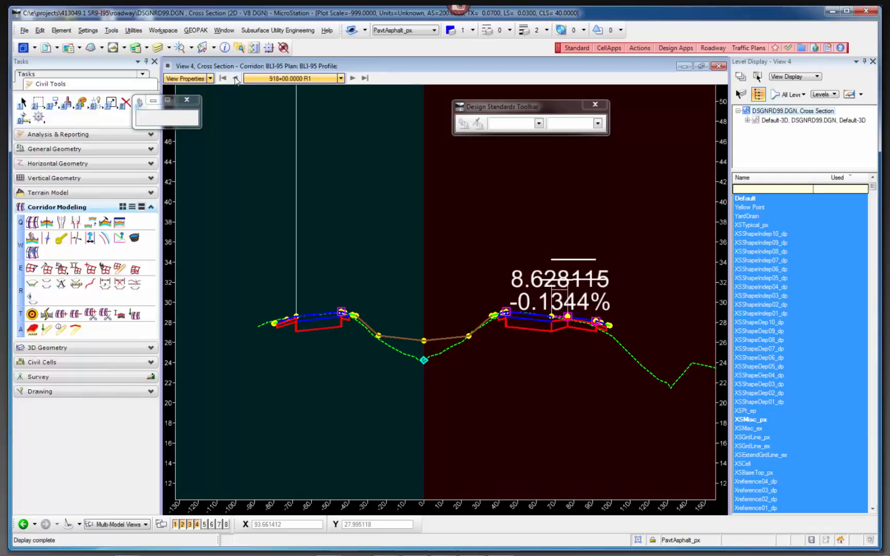
Step the cross section view back station by station to 917+30 and examine the ramp connection at the mainline pavement edge up close.
left_click(235, 78)
left_click(236, 78)
left_click(236, 77)
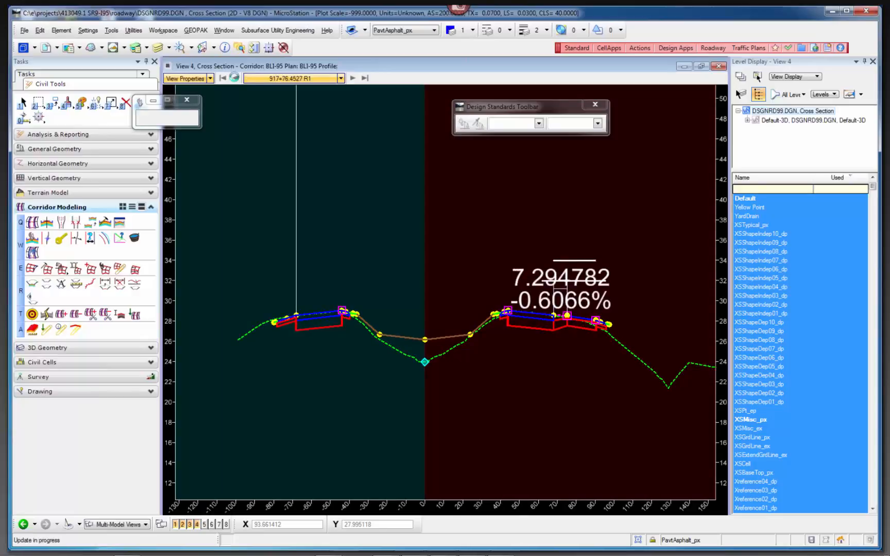
left_click(235, 78)
left_click(235, 77)
left_click(236, 77)
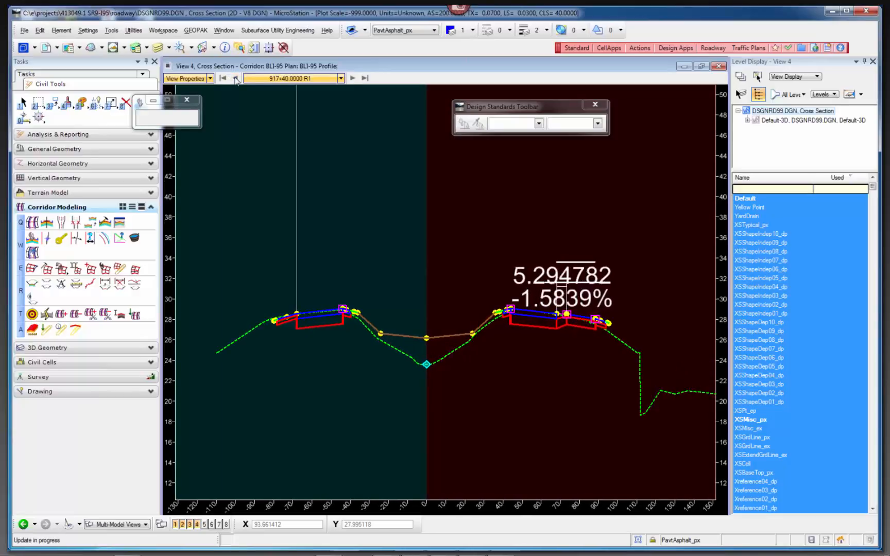
left_click(236, 78)
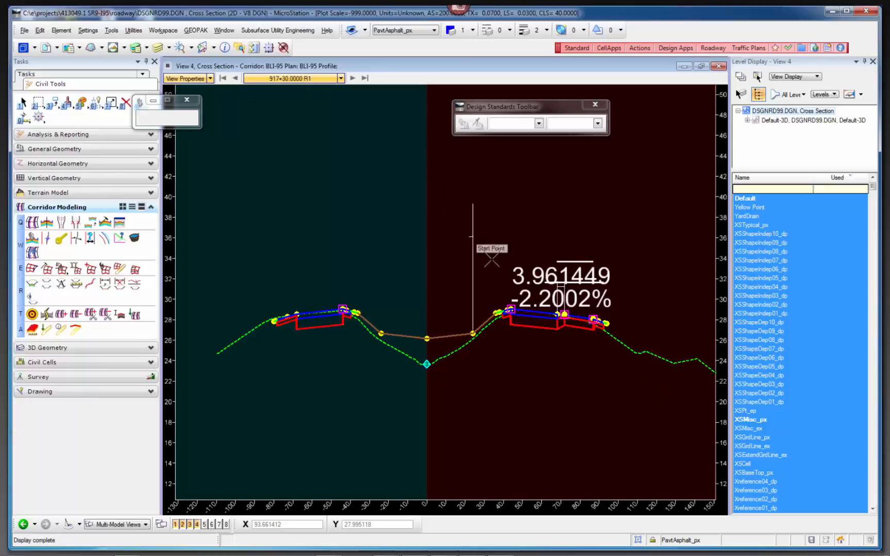
scroll(564, 312, "up", 5)
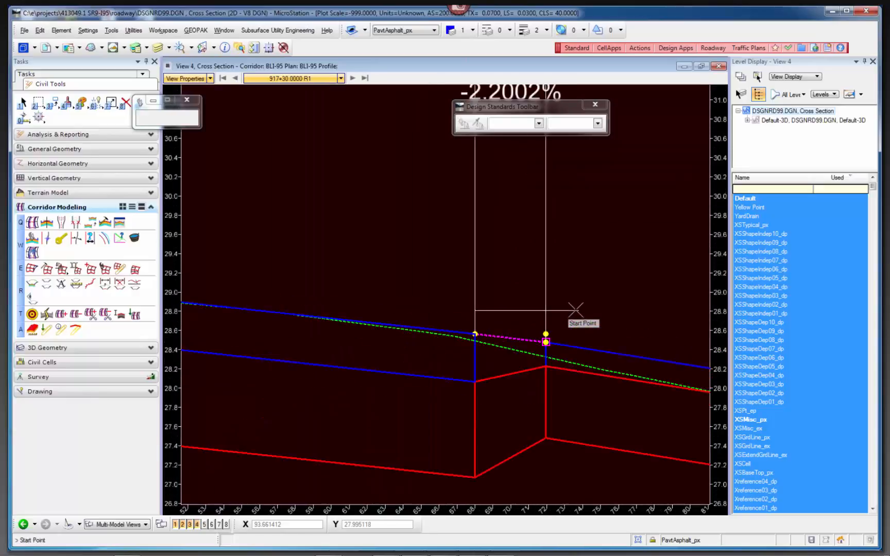
scroll(367, 292, "down", 2)
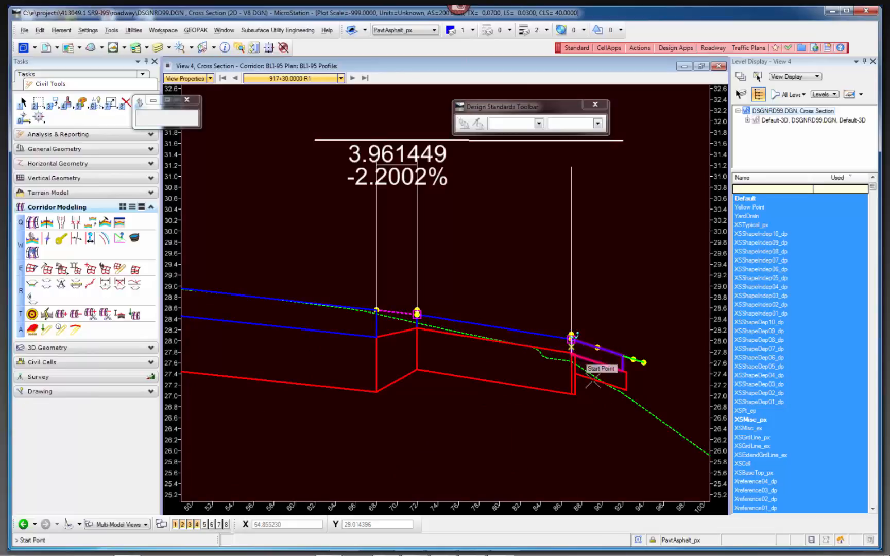
Step the cross sections forward from 917+30 to 920+00, checking the dimensioned width and slope, and restore the four-view layout.
left_click(352, 78)
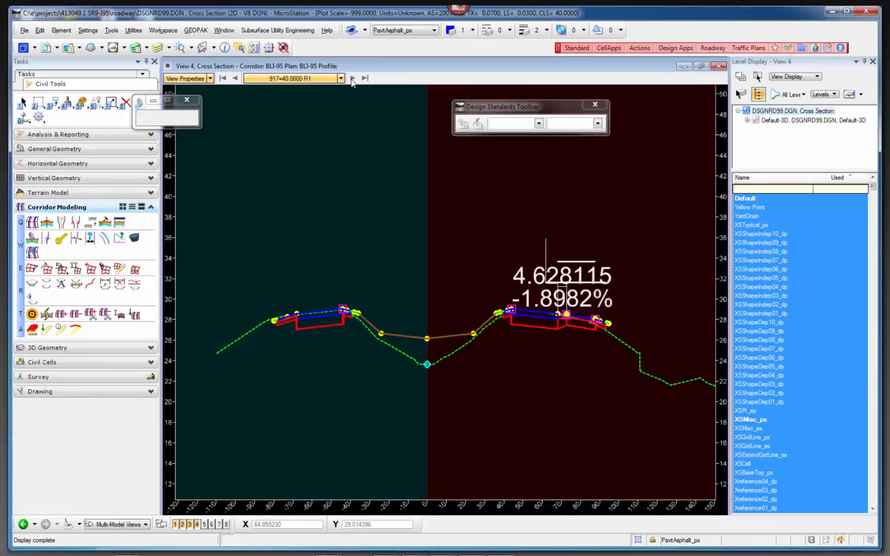
left_click(352, 79)
left_click(353, 79)
left_click(352, 78)
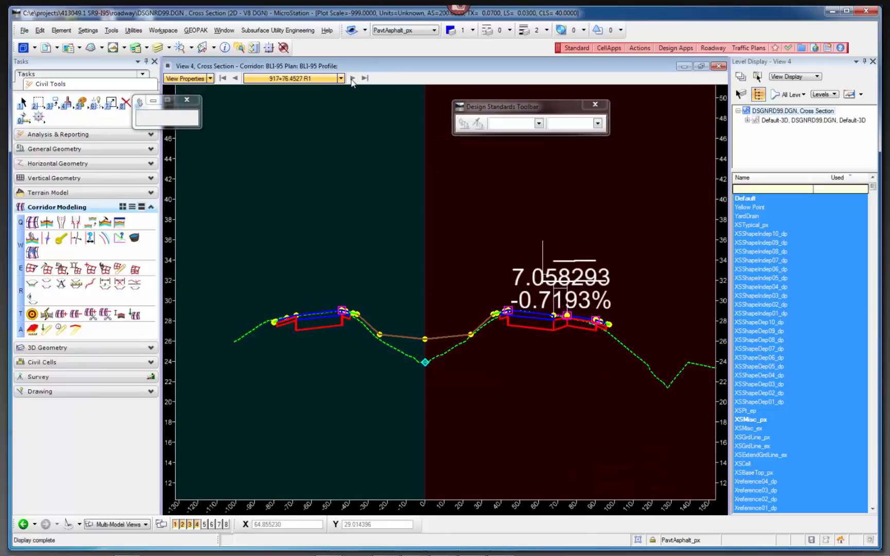
left_click(353, 78)
left_click(352, 78)
left_click(352, 78)
left_click(352, 78)
left_click(352, 78)
left_click(352, 78)
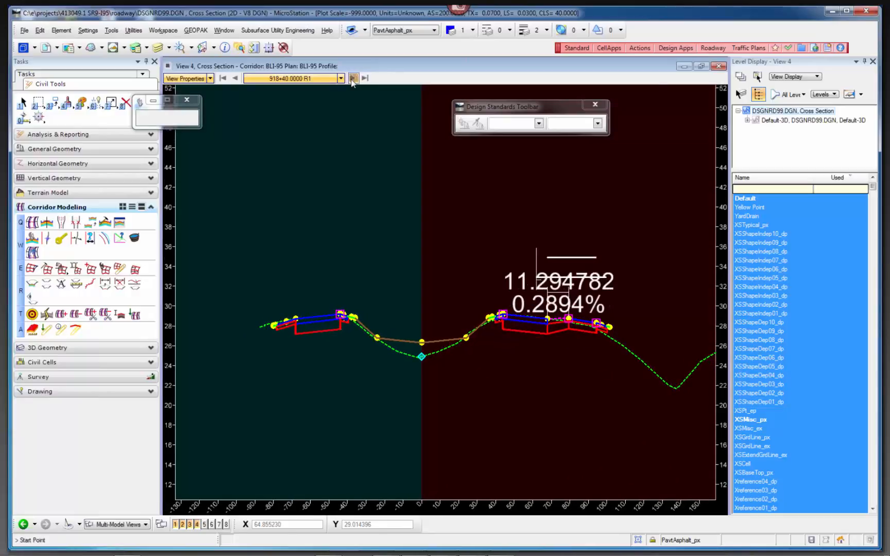
left_click(352, 79)
left_click(352, 78)
left_click(353, 78)
left_click(353, 79)
left_click(352, 78)
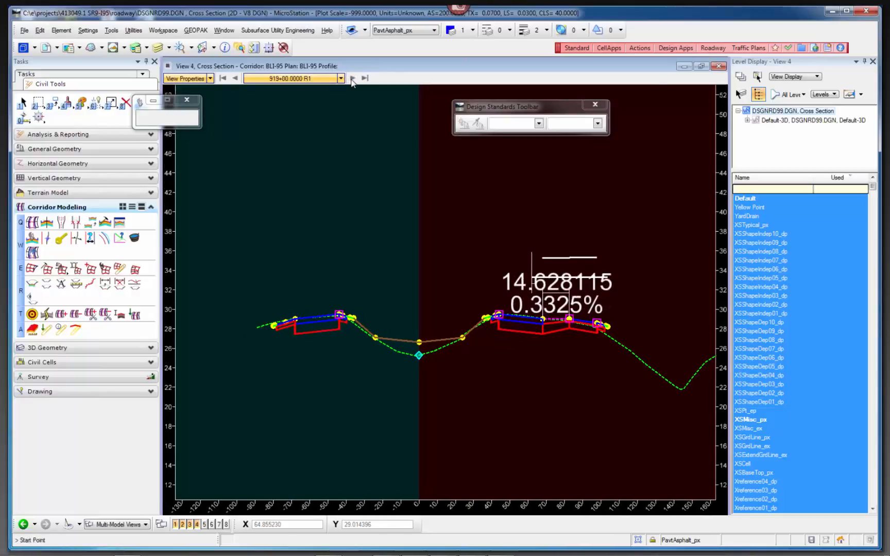
left_click(352, 79)
left_click(352, 78)
left_click(353, 78)
left_click(352, 79)
left_click(353, 78)
left_click(352, 78)
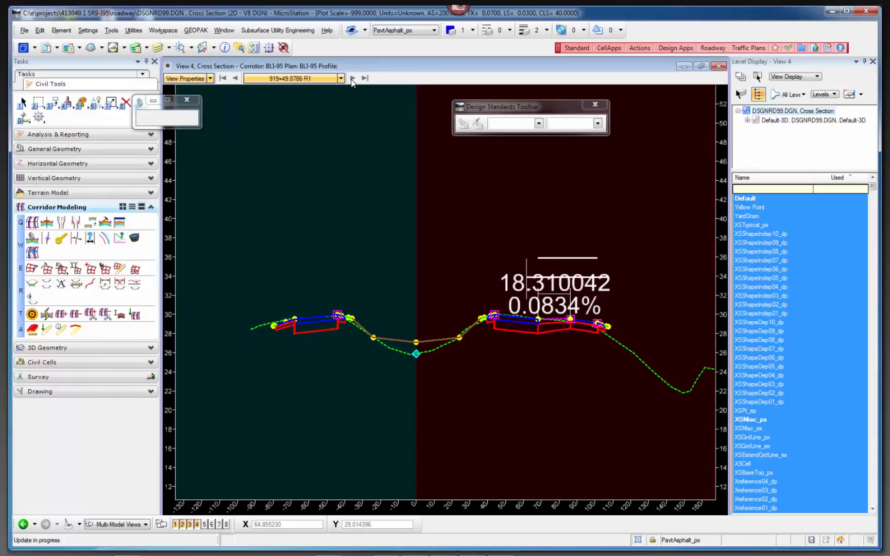
left_click(352, 78)
left_click(353, 78)
left_click(352, 78)
left_click(352, 79)
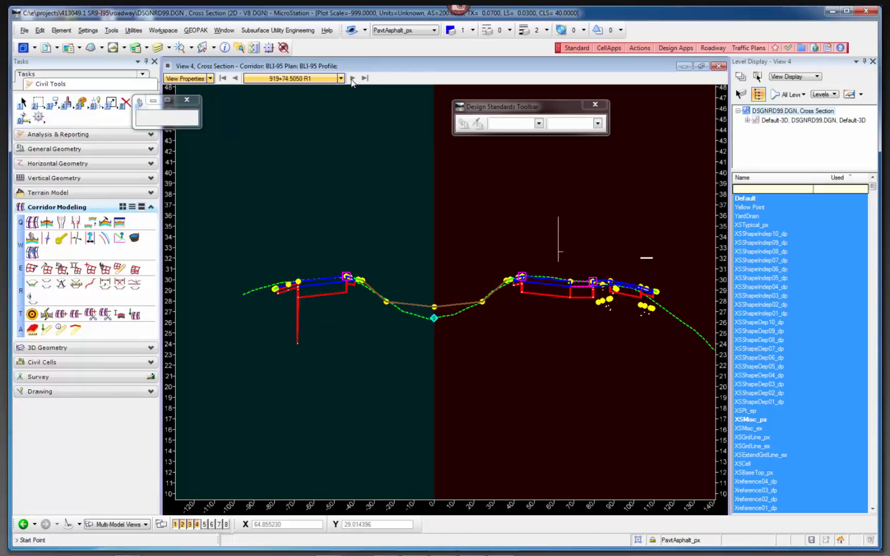
left_click(352, 78)
left_click(353, 79)
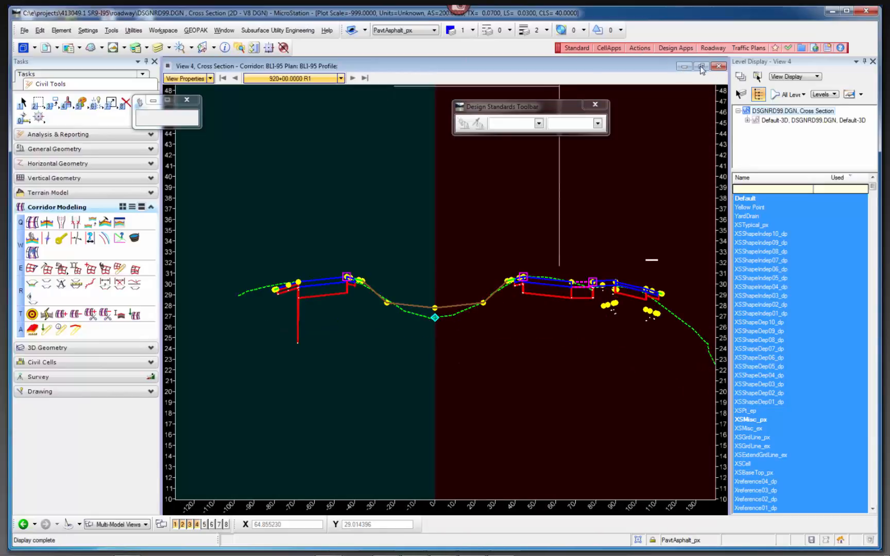
left_click(701, 66)
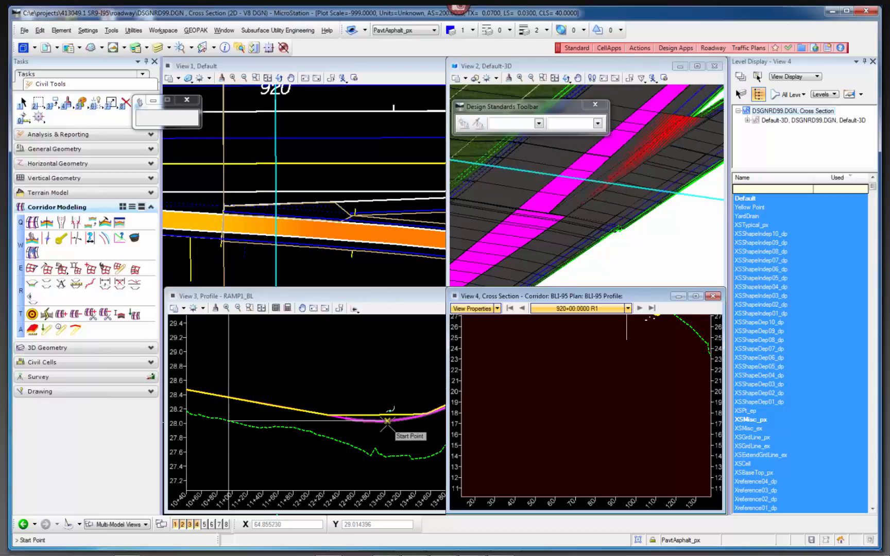
End the dimension command, select the active RAMP1_PR profile and examine its tangents, grades and vertical curve, clearing the selection when done.
right_click(375, 451)
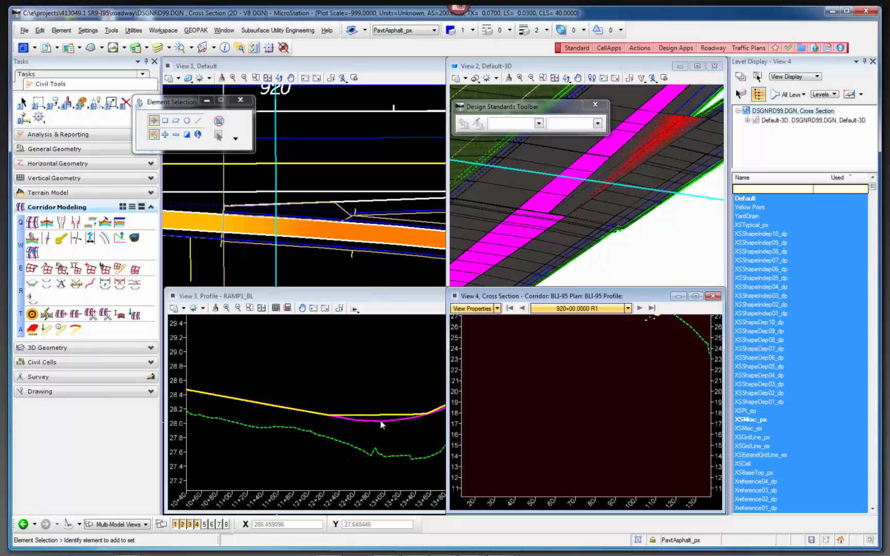
left_click(380, 423)
left_click(380, 422)
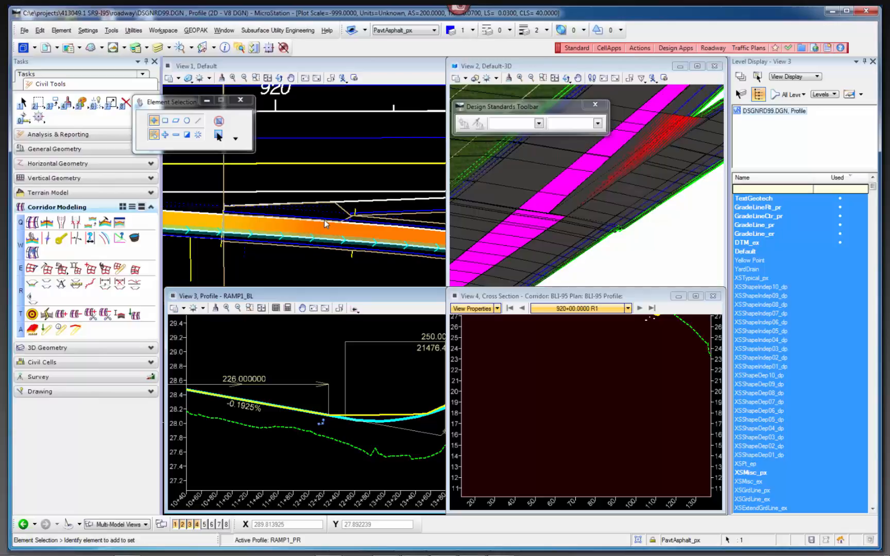
left_click(276, 354)
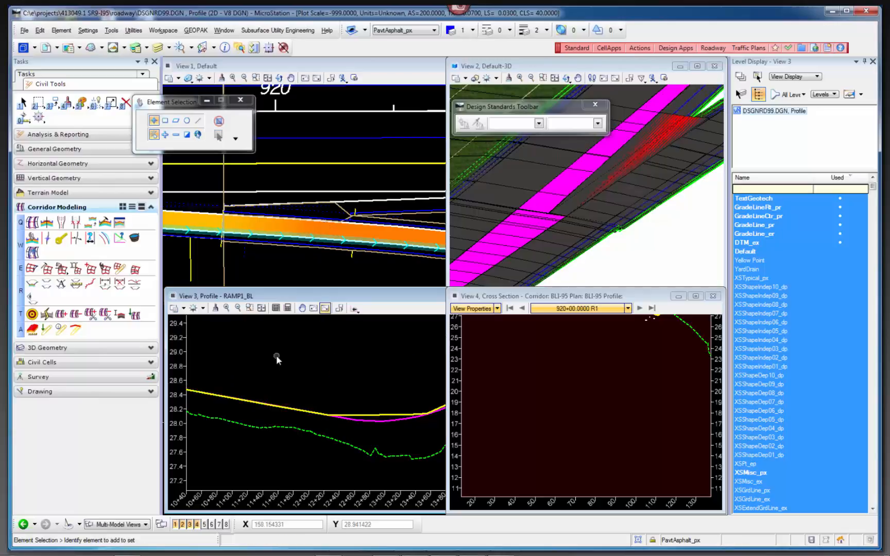
left_click(346, 417)
scroll(276, 382, "down", 2)
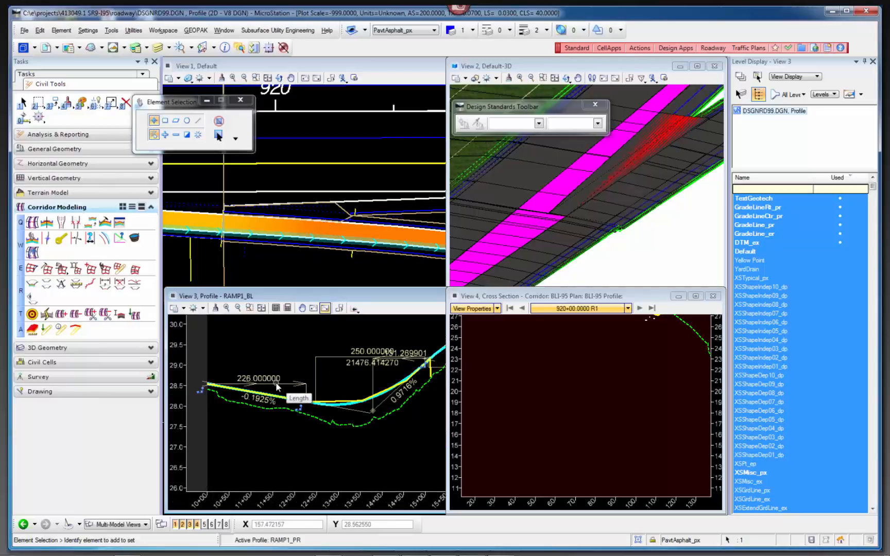
scroll(360, 376, "up", 2)
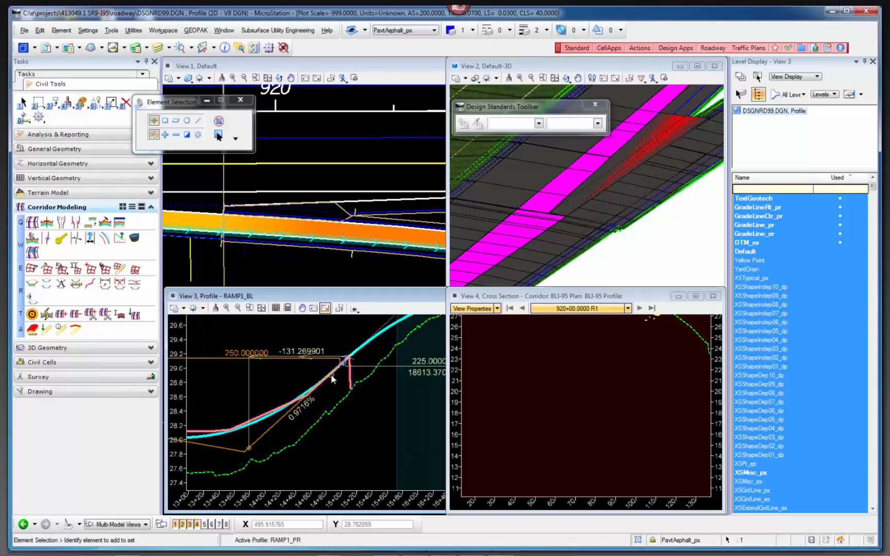
scroll(389, 359, "down", 2)
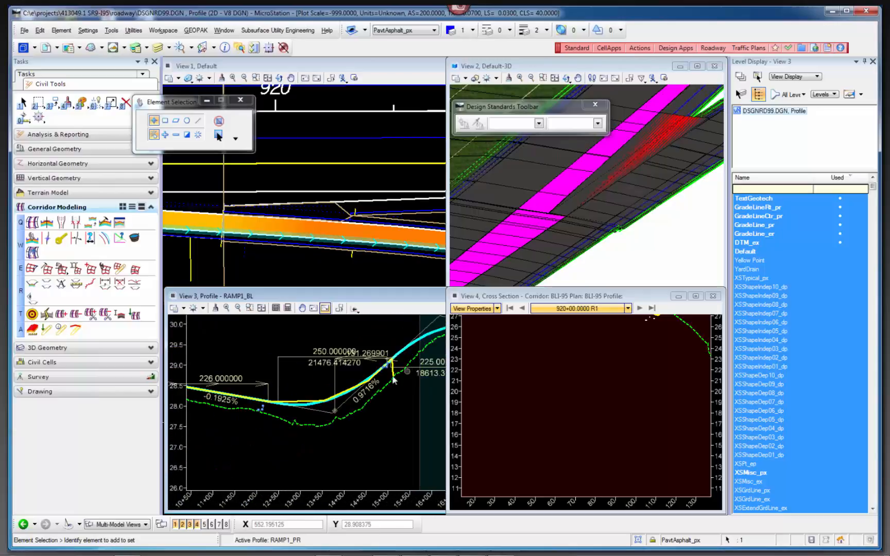
left_click(305, 403)
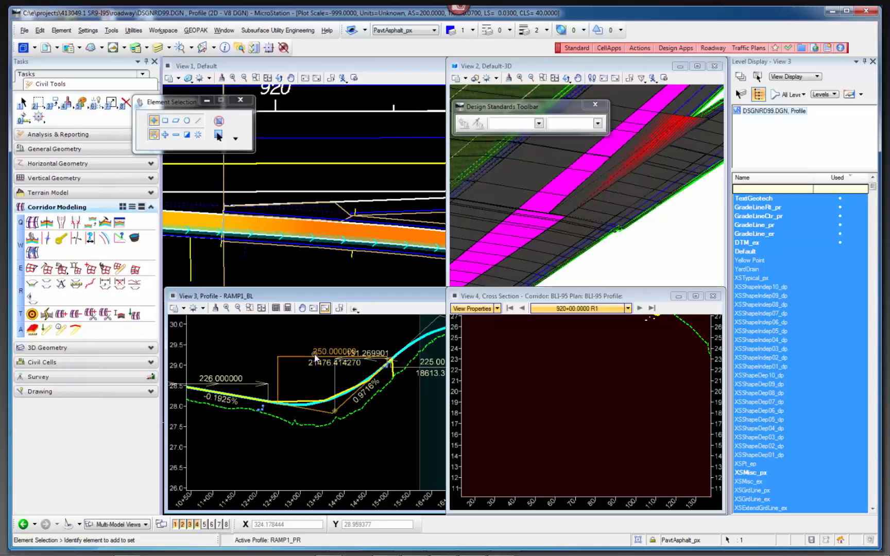
left_click(312, 389)
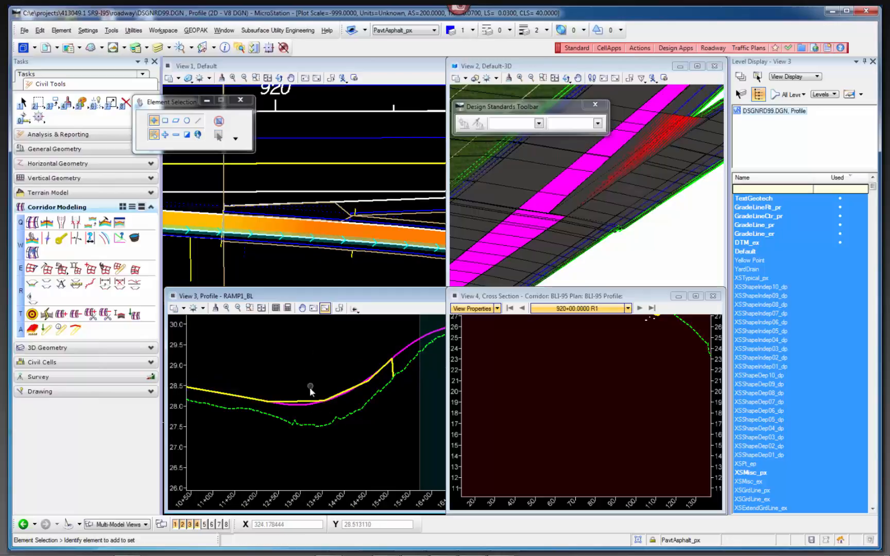
Compare the active ramp profile with the yellow profile line from the sag through the crest near station 17+00.
scroll(296, 406, "down", 3)
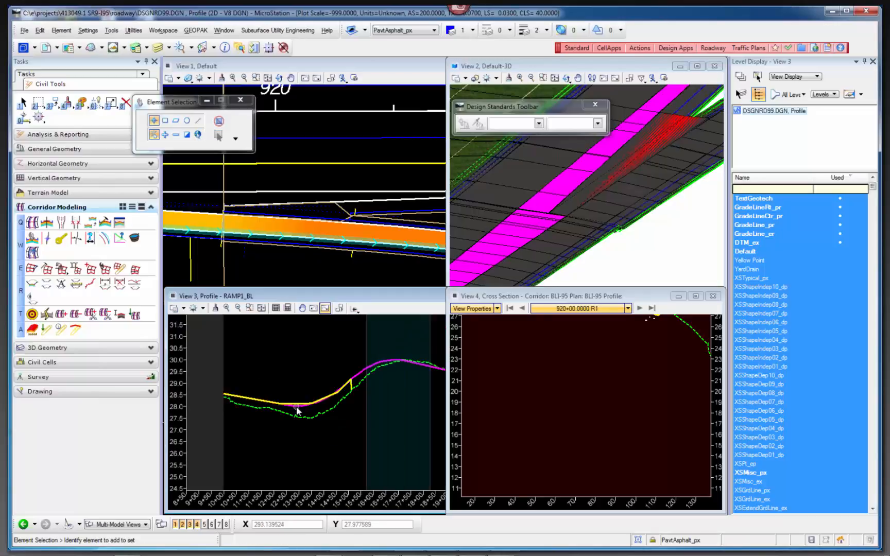
scroll(391, 364, "up", 2)
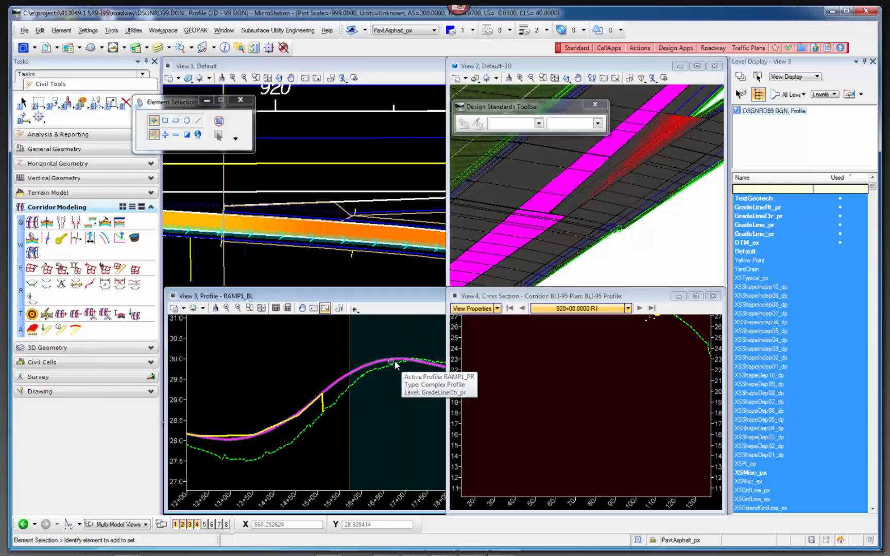
scroll(394, 365, "down", 2)
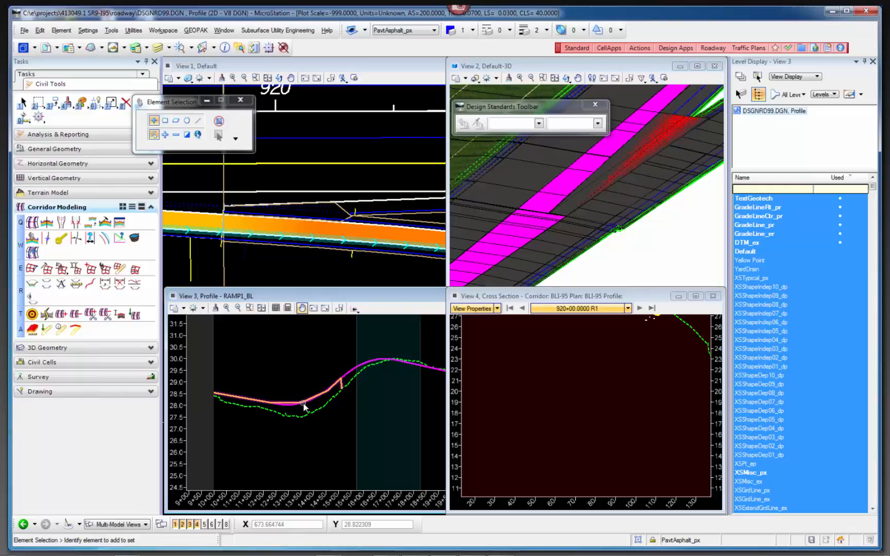
scroll(302, 407, "up", 3)
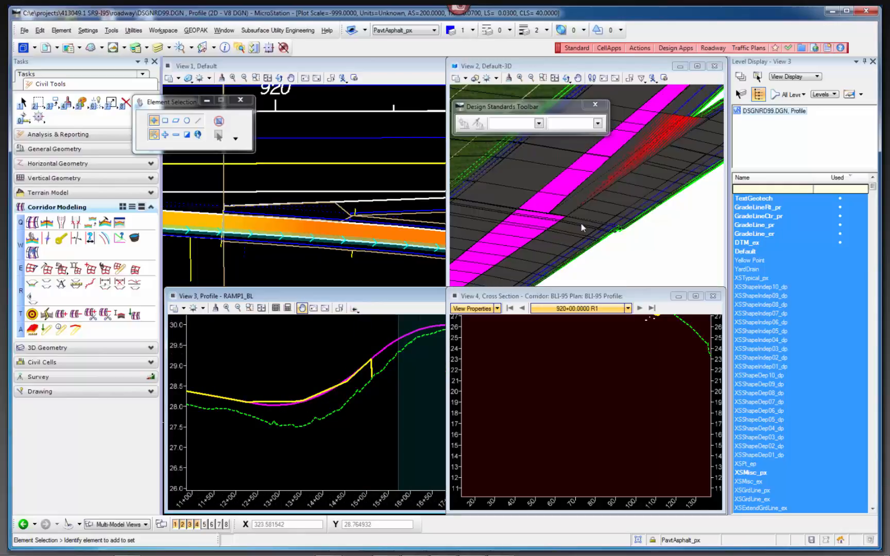
Switch to the FDOTSS3_RampTerminals presentation in PowerPoint, review the general workflow steps slide, and return to MicroStation.
mouse_move(473, 539)
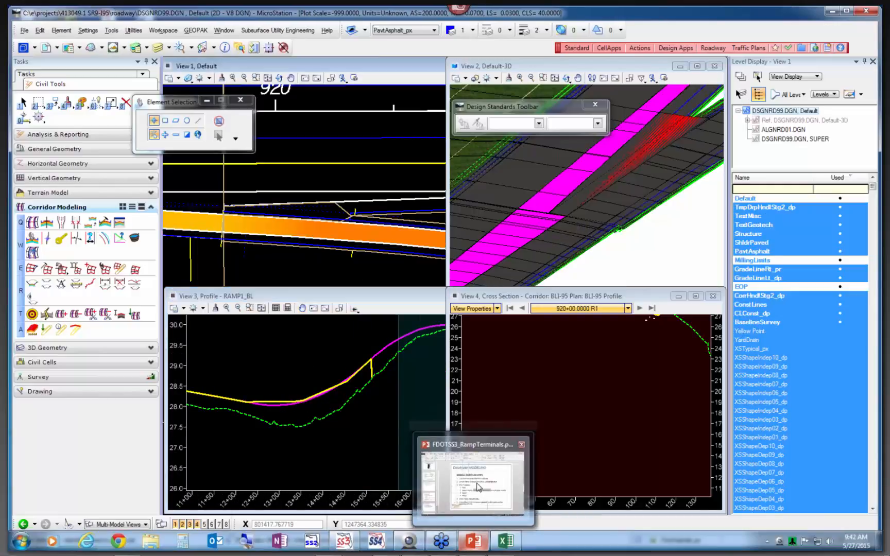
left_click(475, 487)
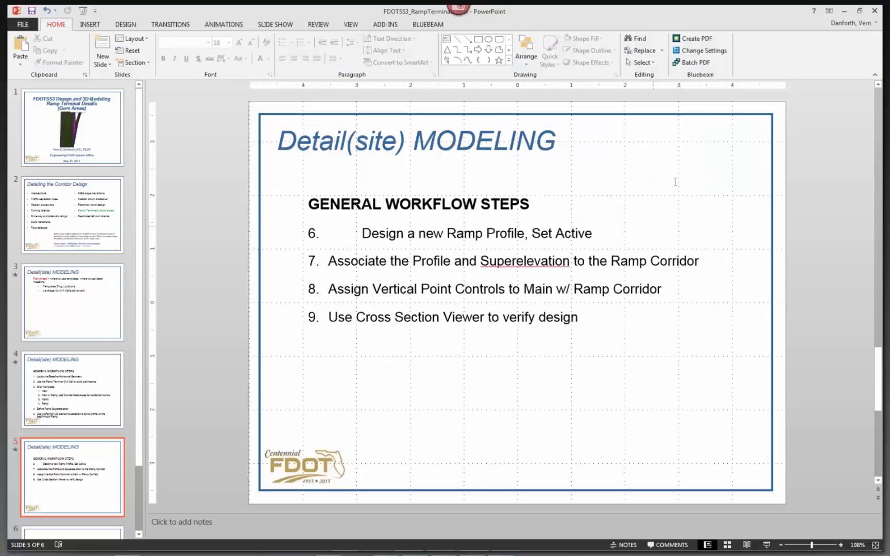
left_click(846, 11)
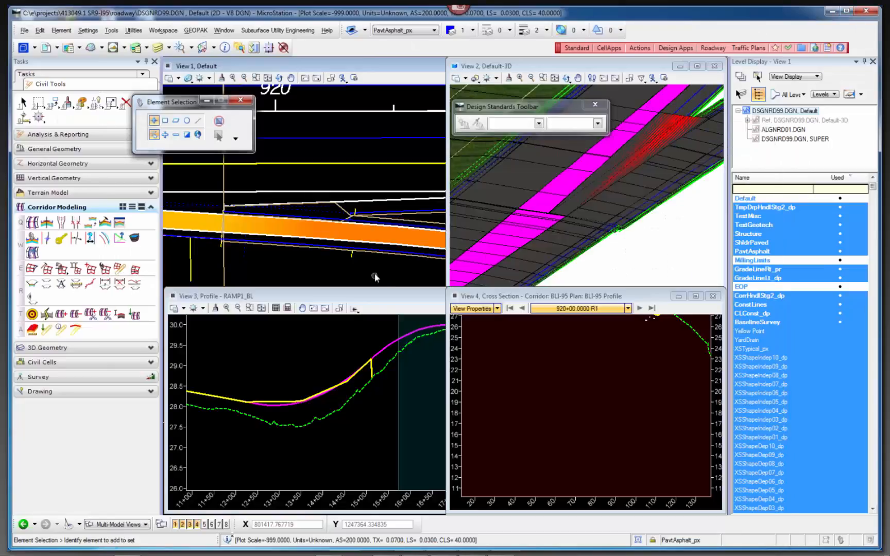
Examine the ramp and gore area near station 920 in the plan.
scroll(367, 262, "down", 3)
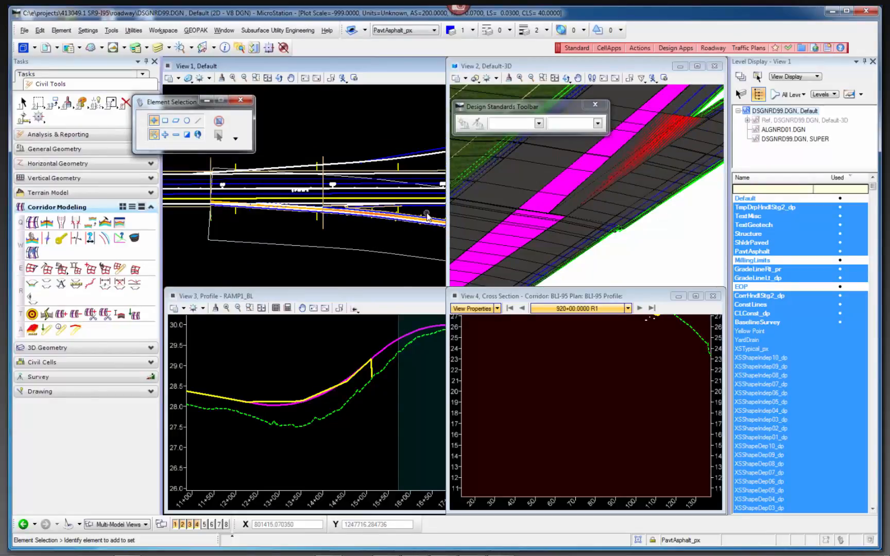
scroll(373, 232, "up", 2)
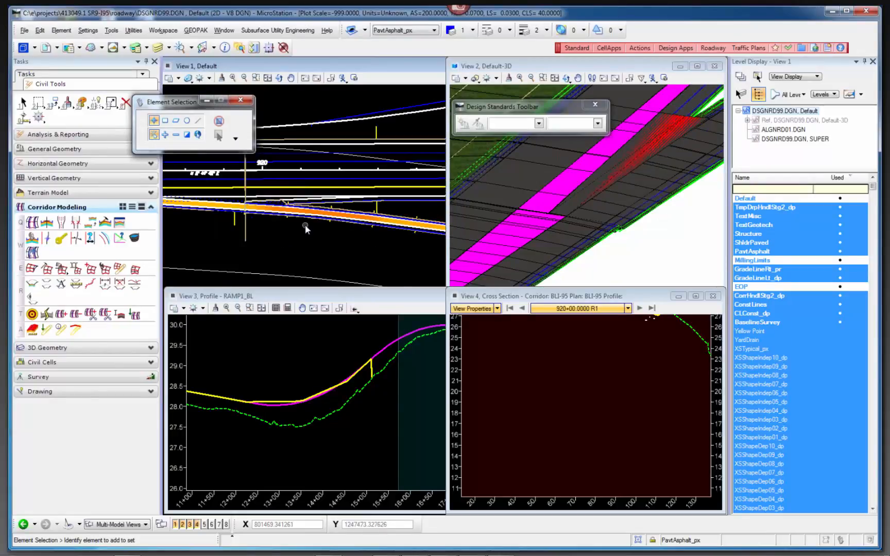
scroll(253, 202, "up", 3)
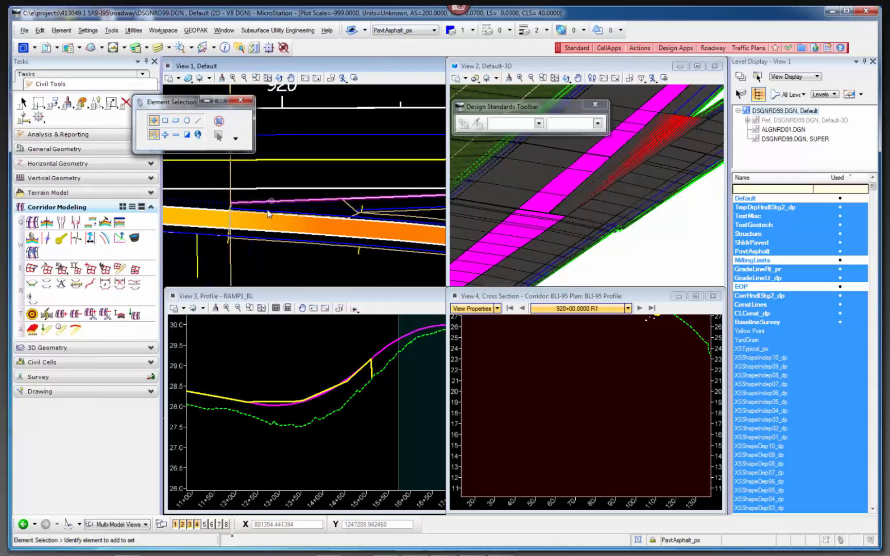
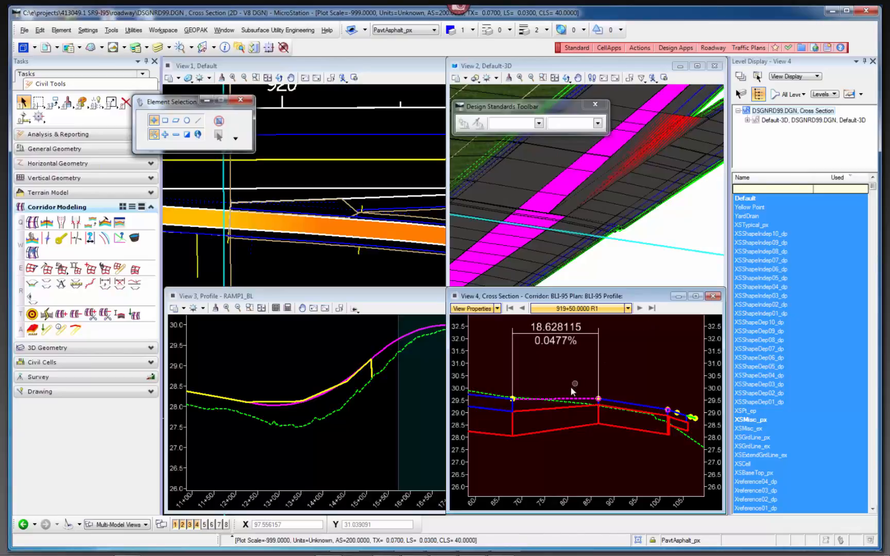
Turn off the XSMisc_px level of the Default-3D reference in the cross section view.
scroll(571, 389, "down", 3)
scroll(597, 359, "down", 2)
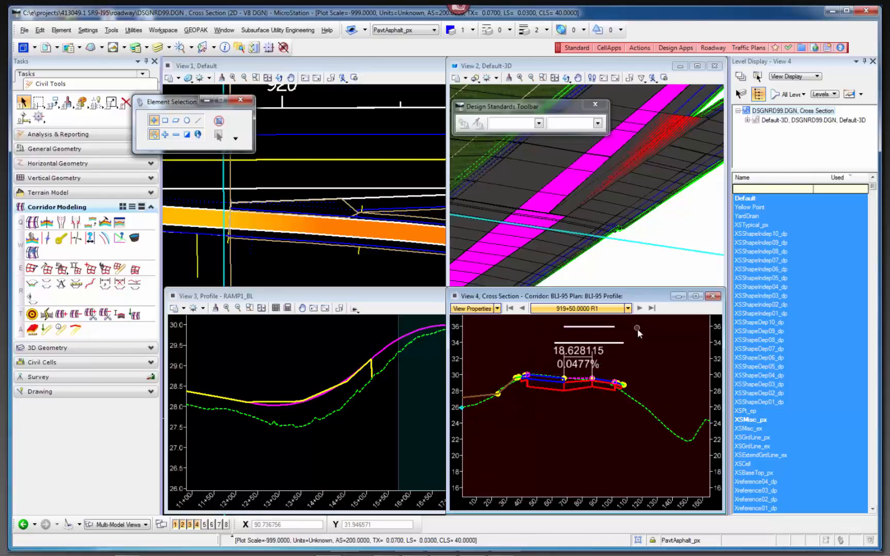
middle_click_drag(637, 329, 630, 376)
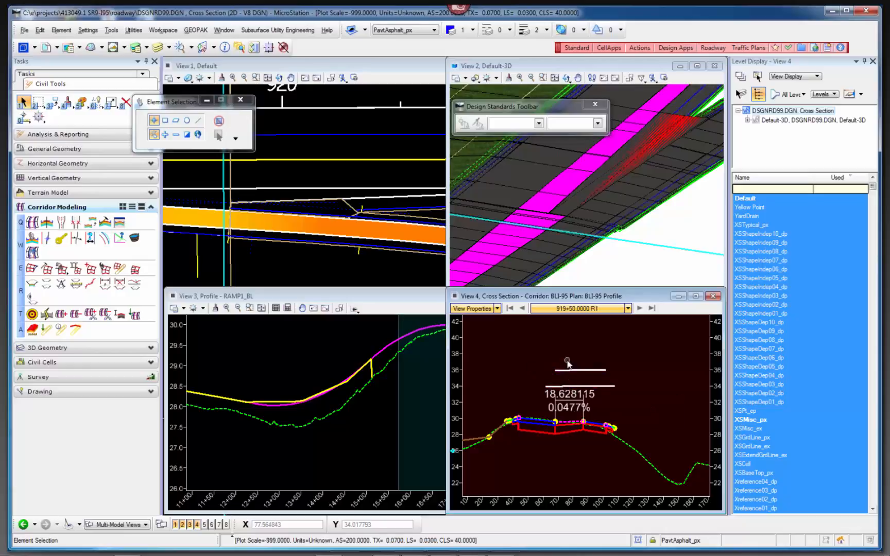
left_click(641, 265)
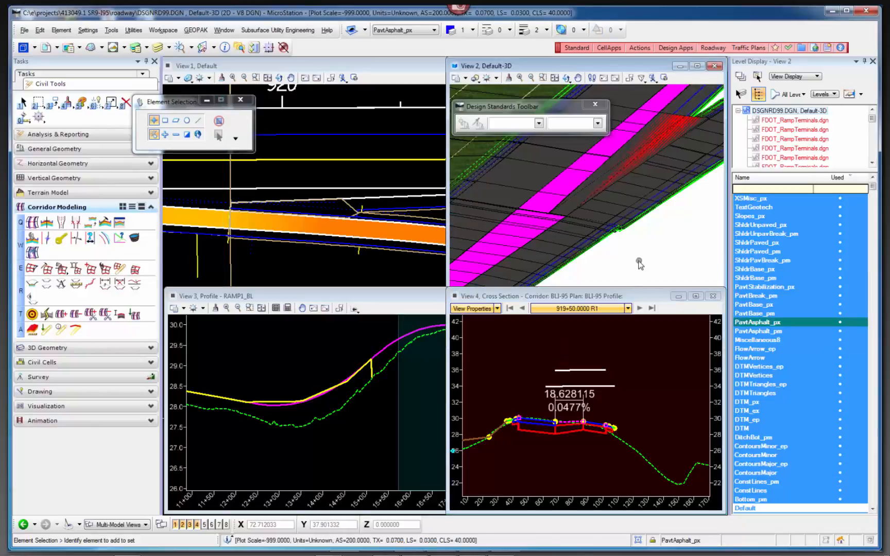
left_click(597, 333)
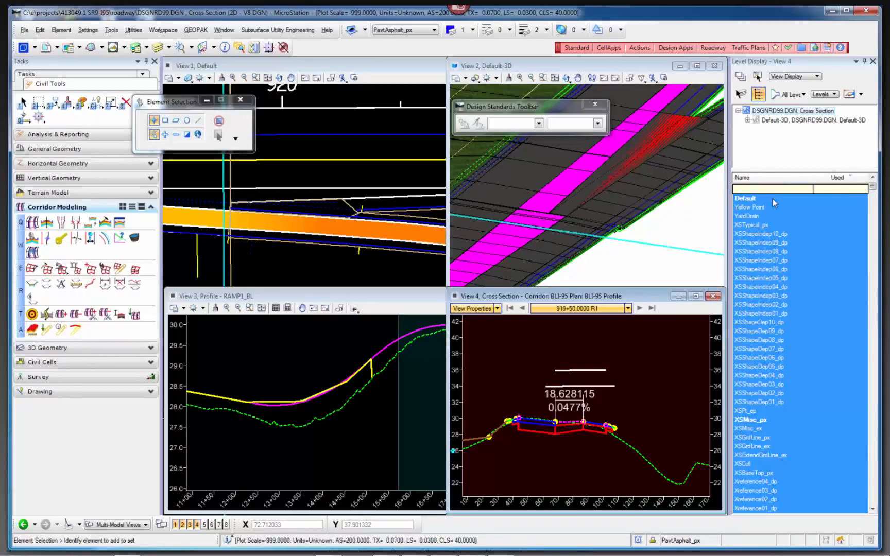
left_click(816, 121)
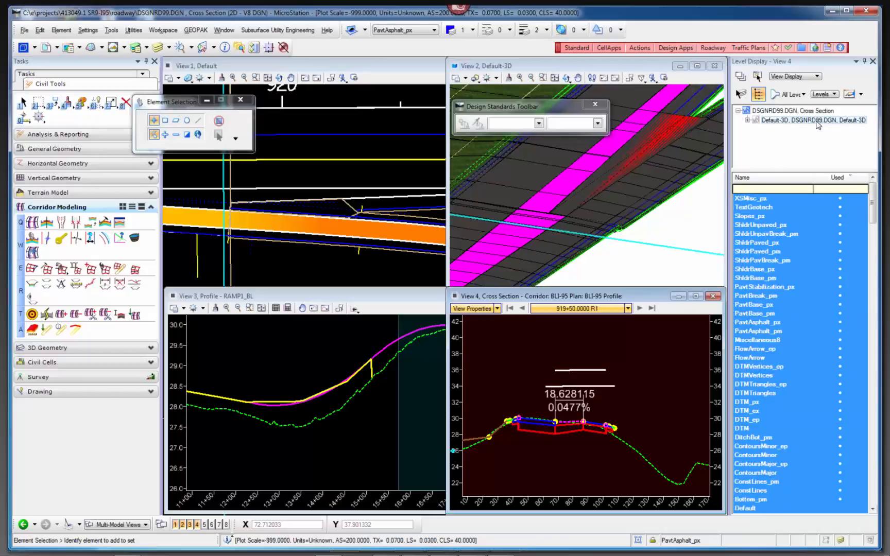
left_click(755, 200)
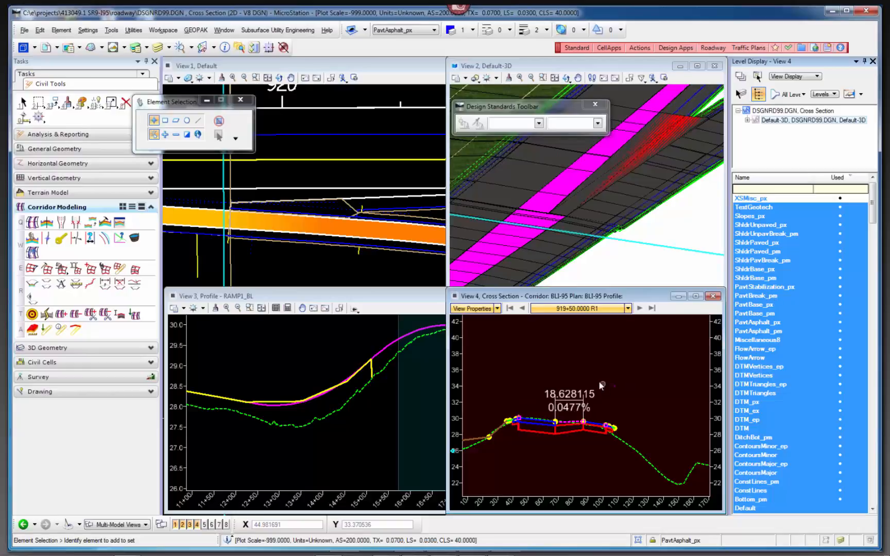
Maximize the cross section view and turn off all levels of the Default-3D reference.
left_click(695, 296)
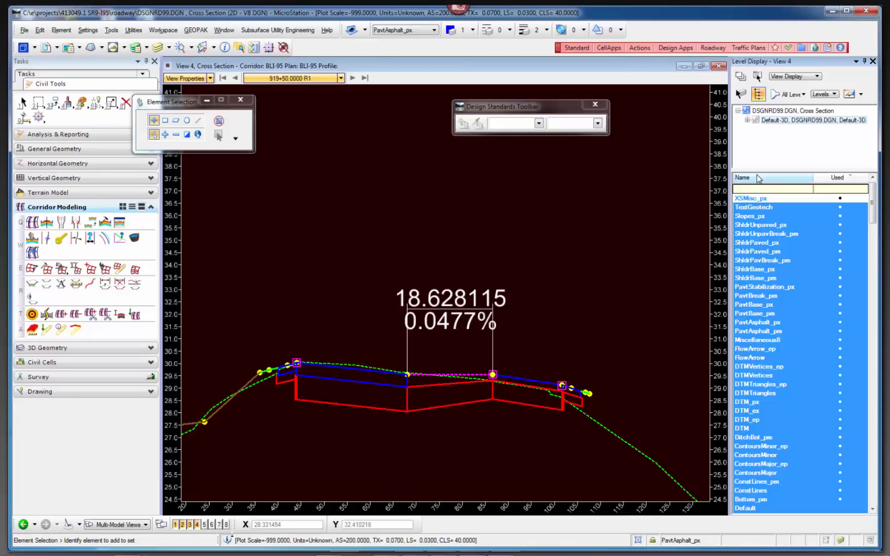
right_click(789, 251)
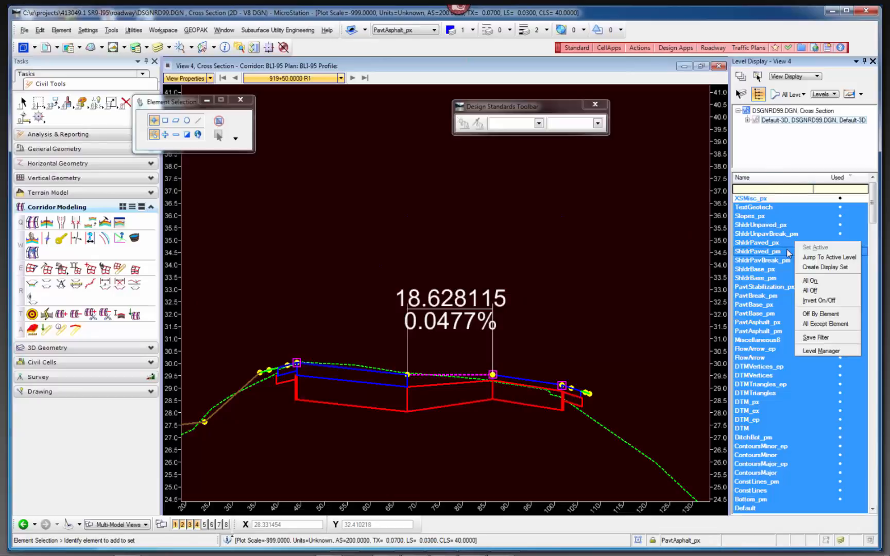
left_click(810, 290)
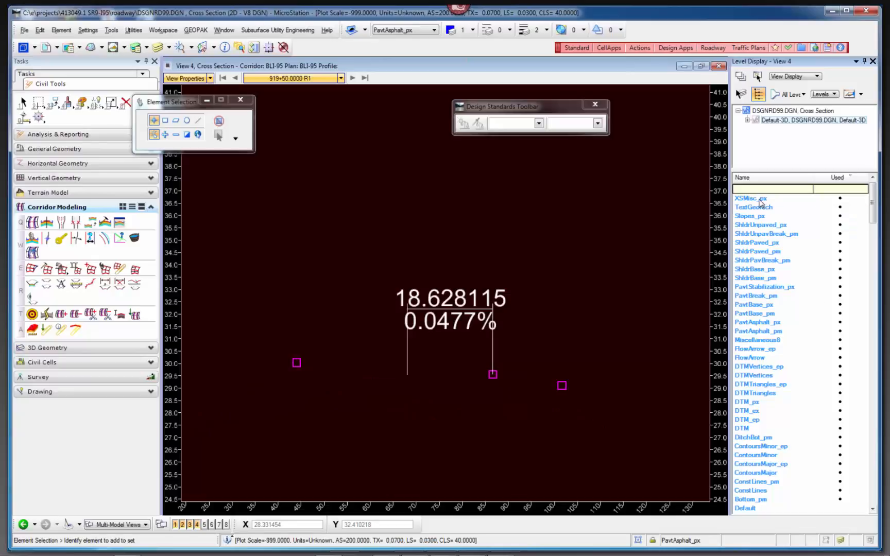
Turn on levels Slopes_px, ShldrUnpaved_px, ShldrPaved_px, ShldrBase_px, PavtStabilization_px, PavtBase_px and PavtAsphalt_px, leaving XSMisc_px off.
left_click(759, 199)
left_click(759, 200)
left_click(755, 216)
left_click(758, 225)
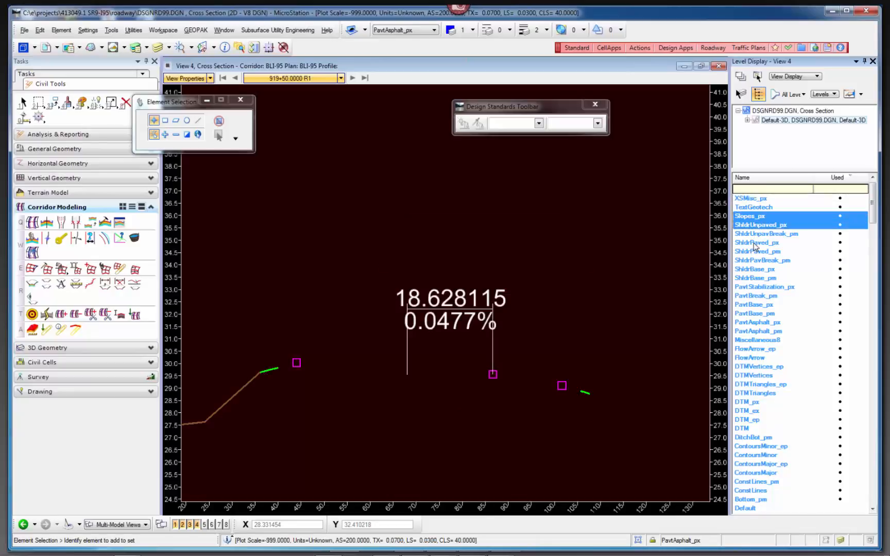
left_click(756, 242)
left_click(755, 270)
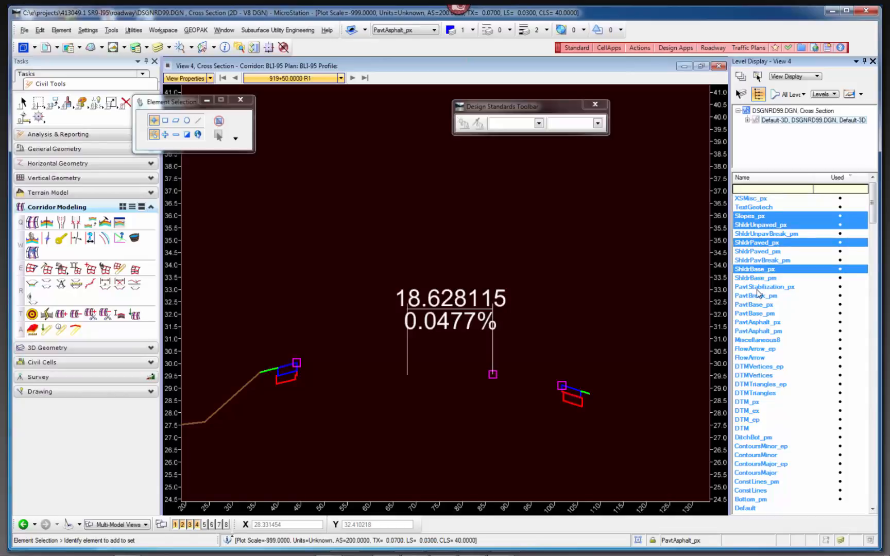
left_click(757, 287)
left_click(752, 305)
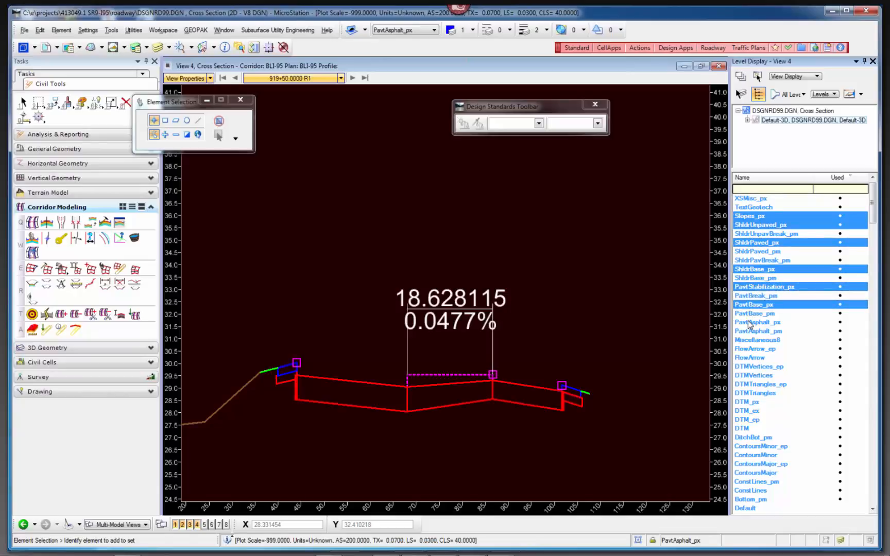
left_click(751, 324)
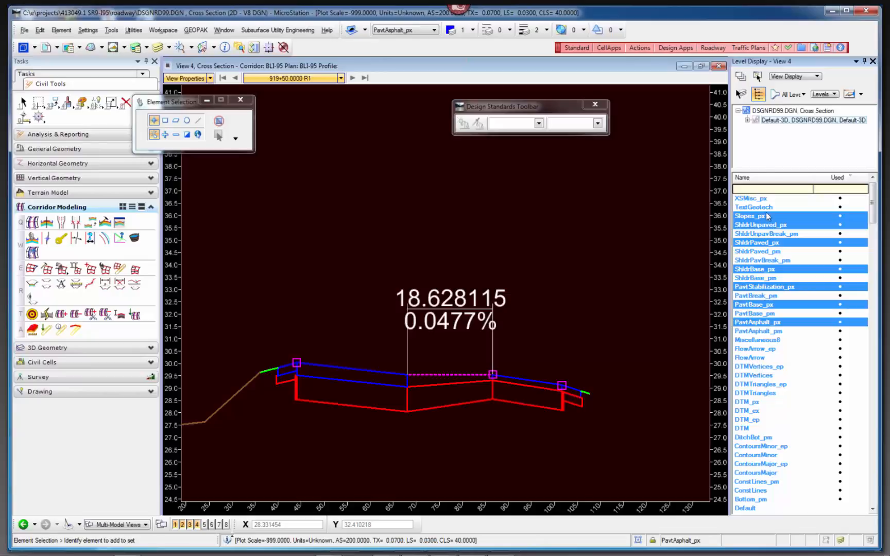
Filter the level names by *_PX and turn on the DTM_px level for the Default-3D reference.
left_click(768, 189)
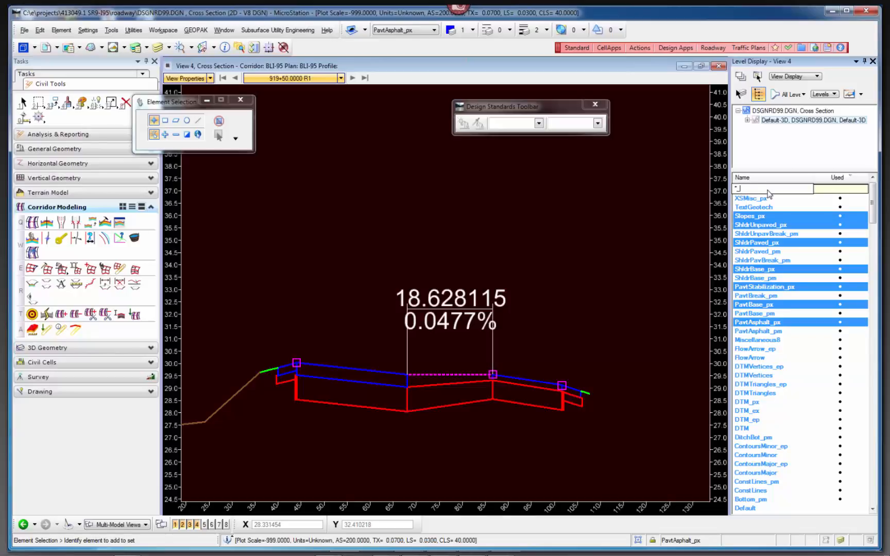
type("*_PX")
key("Return")
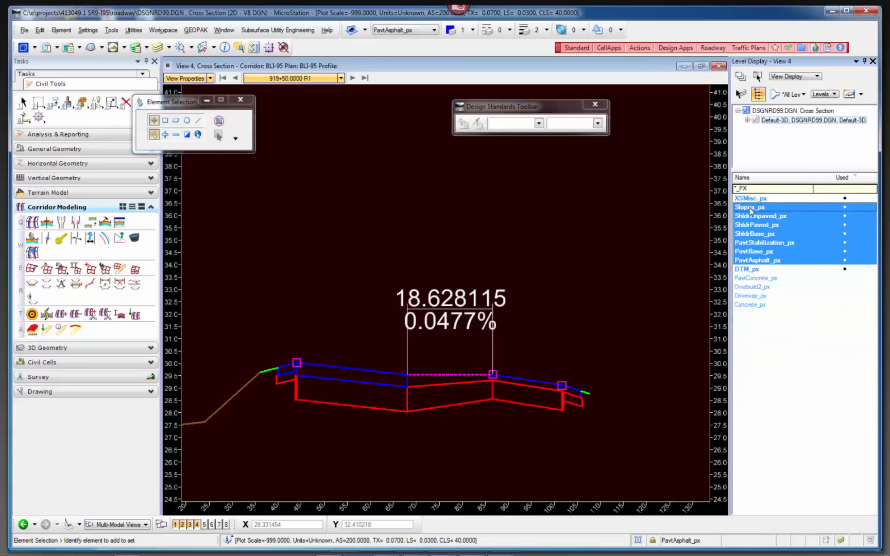
left_click(745, 268)
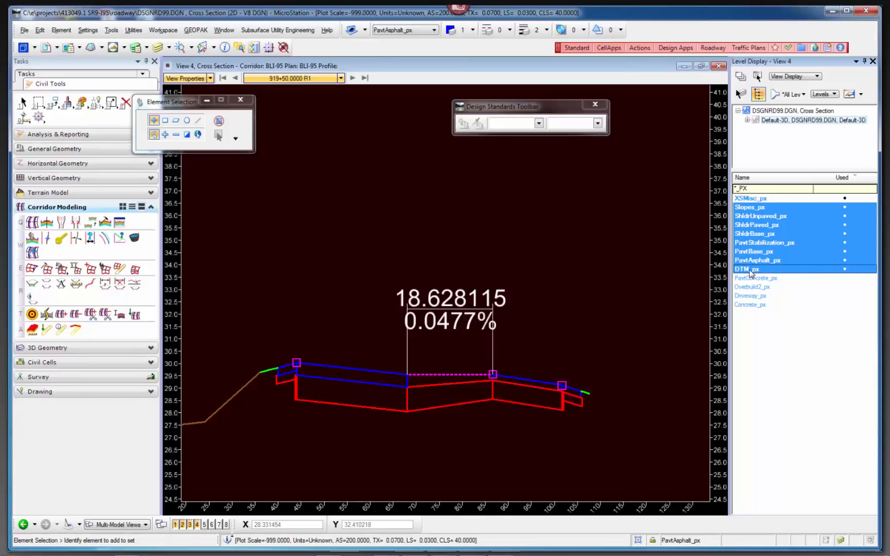
scroll(588, 316, "down", 2)
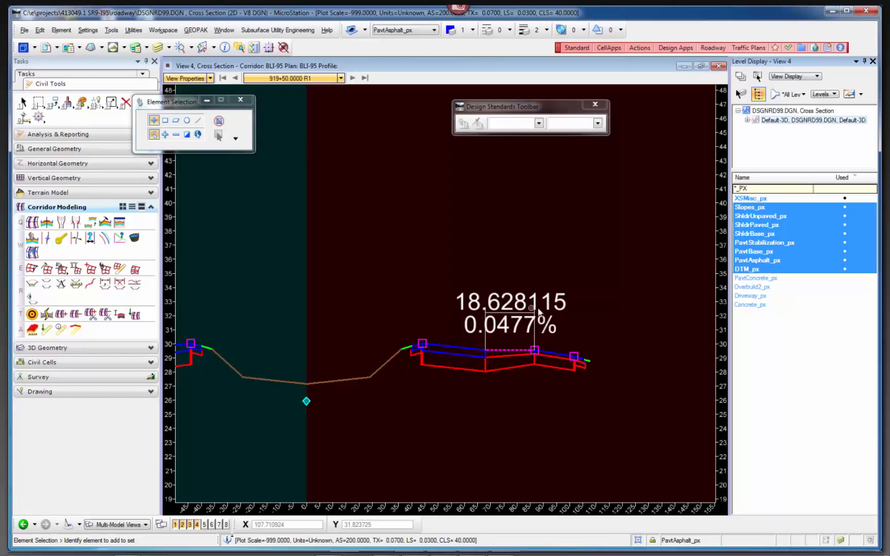
scroll(538, 311, "down", 2)
scroll(538, 312, "up", 2)
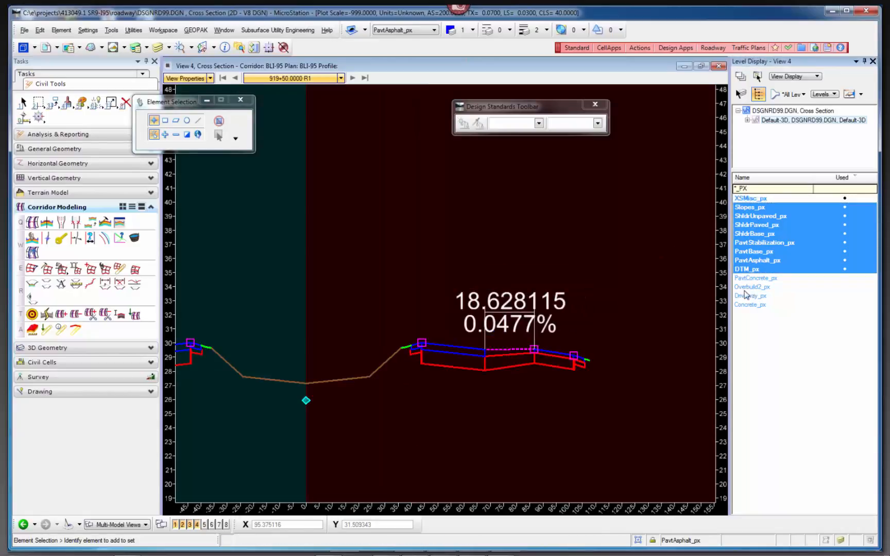
Advance through the corridor cross sections to station 921+00 and restore the four-view layout.
left_click(352, 78)
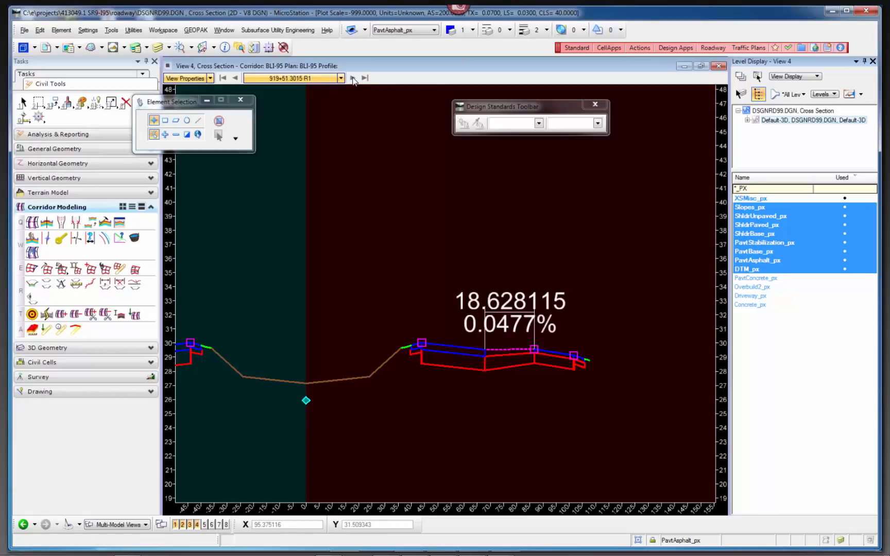
left_click(352, 77)
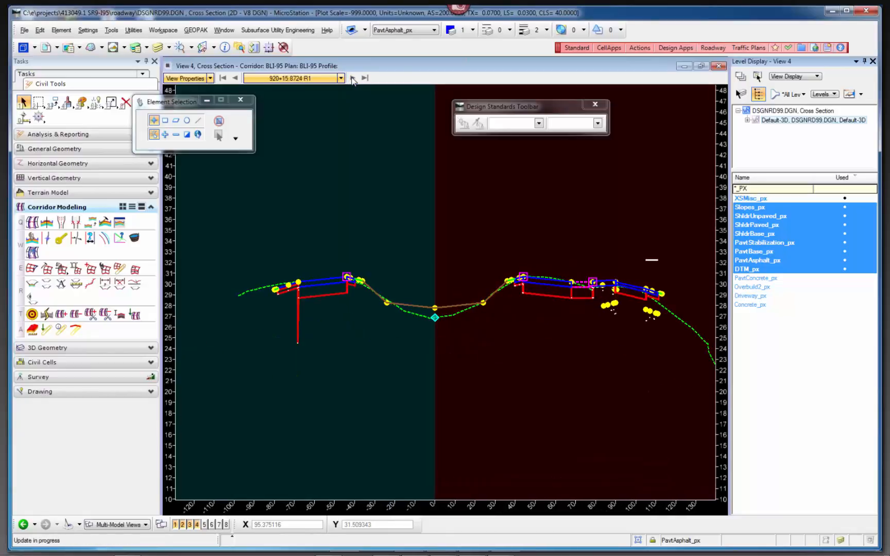
left_click(352, 78)
left_click(352, 78)
left_click(352, 77)
left_click(352, 77)
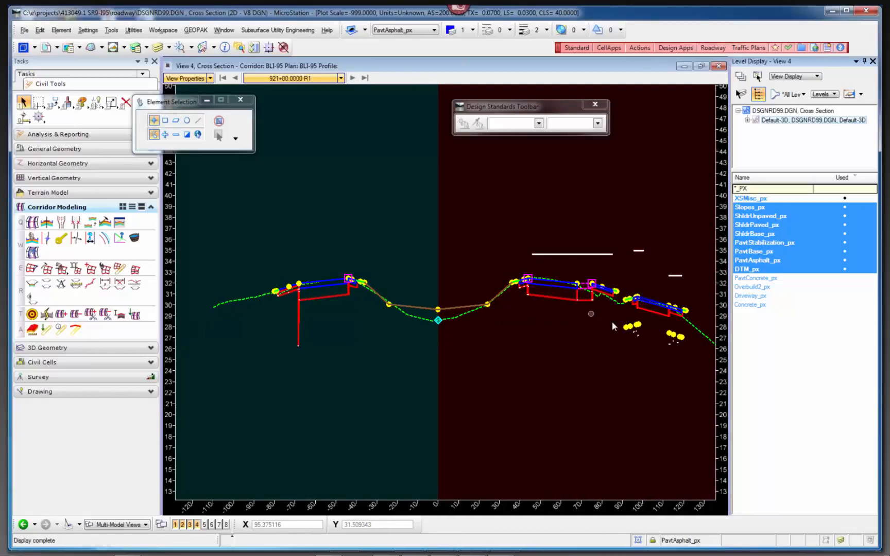
scroll(610, 327, "down", 2)
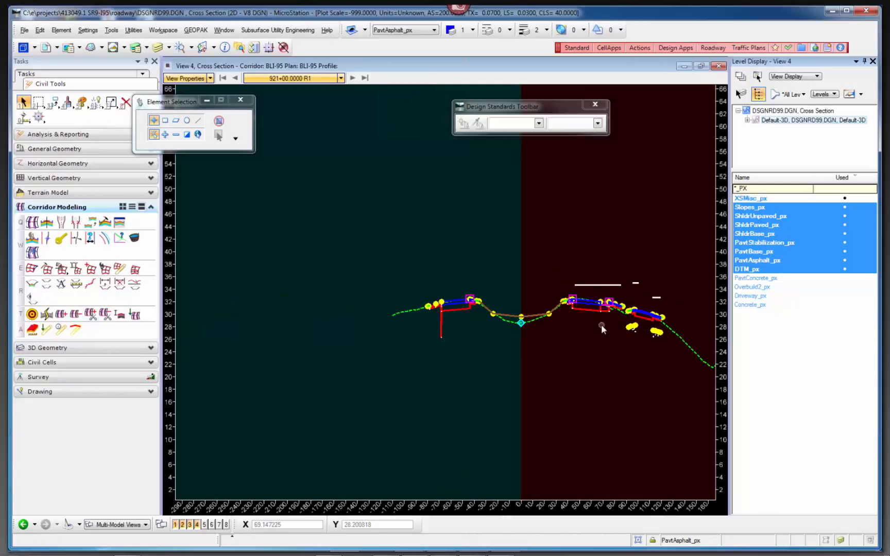
left_click(701, 67)
Turn off the Corridor Lines(3D) feature definitions of DSGNRD99.DGN in the Project Explorer civil standards and close the explorer.
left_click(644, 236)
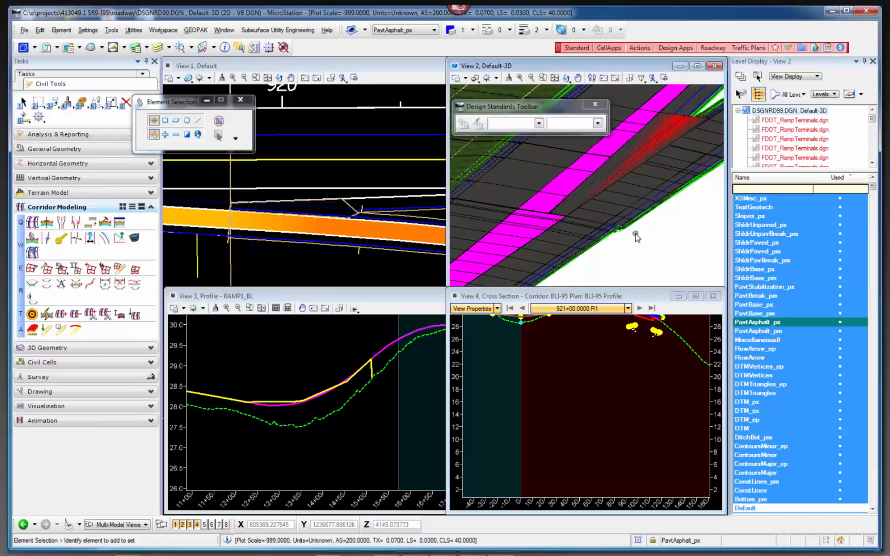
key("F9")
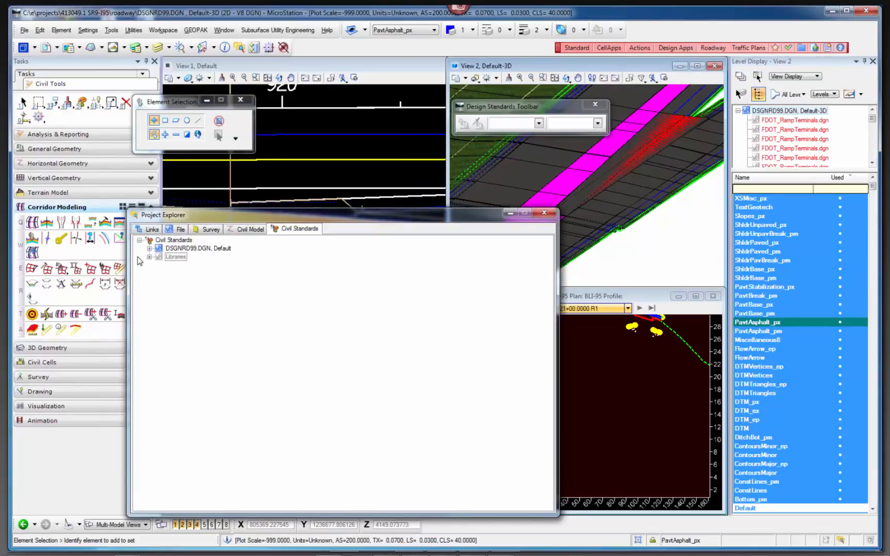
left_click(253, 231)
left_click(278, 229)
left_click(148, 248)
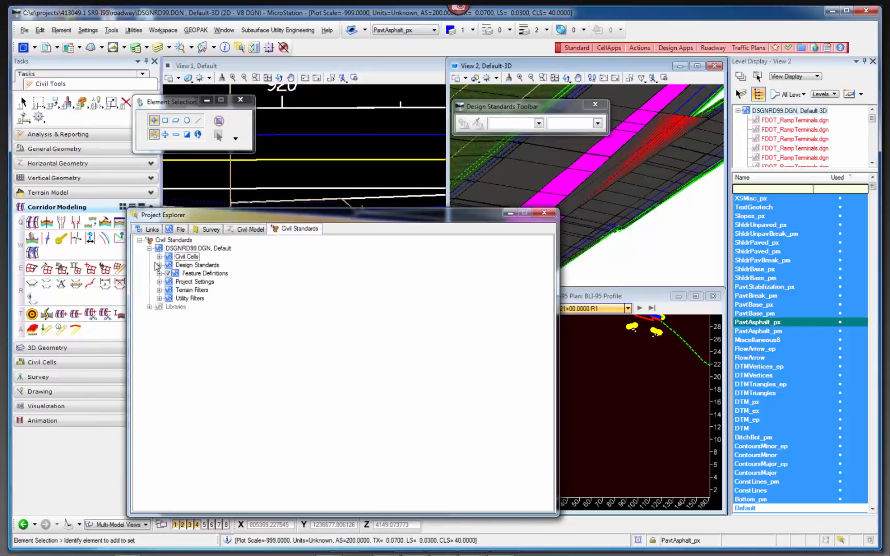
left_click(160, 273)
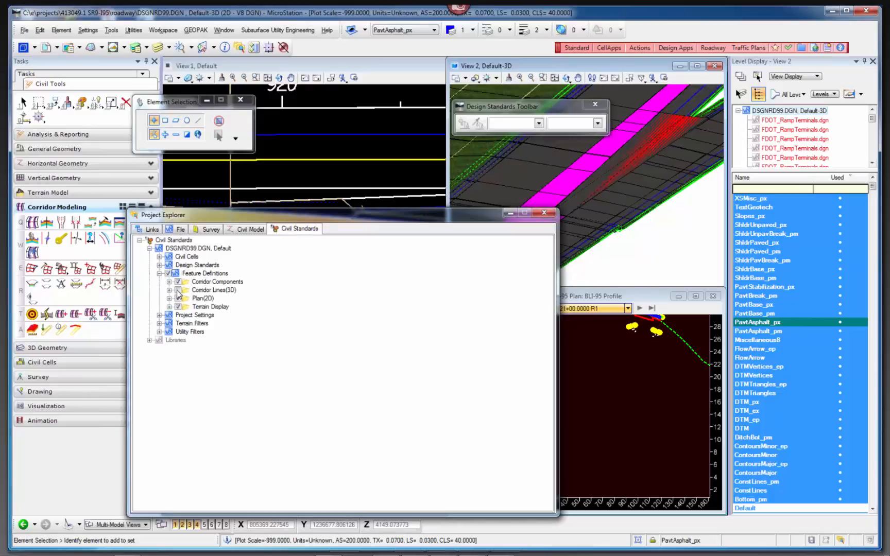
left_click(178, 290)
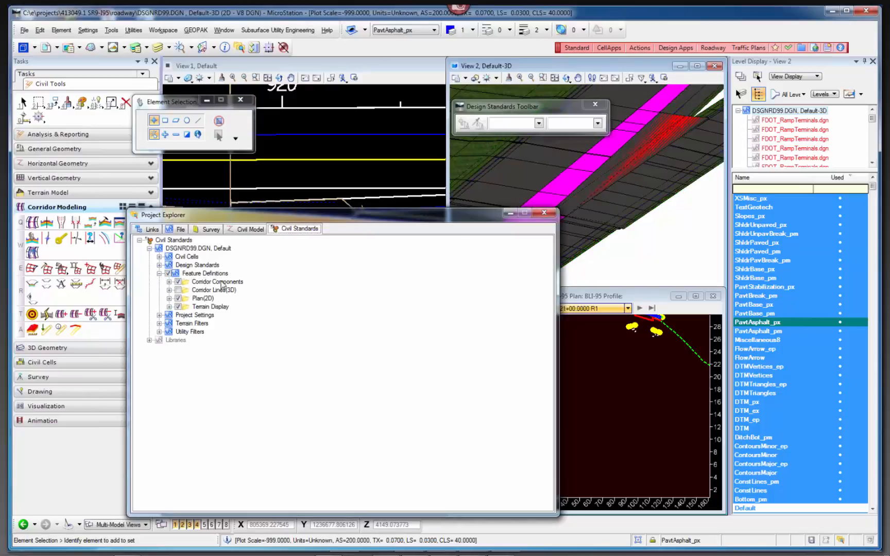
left_click(544, 214)
Advance the cross section view to station 921+50 and examine the mainline pavement section.
left_click(586, 386)
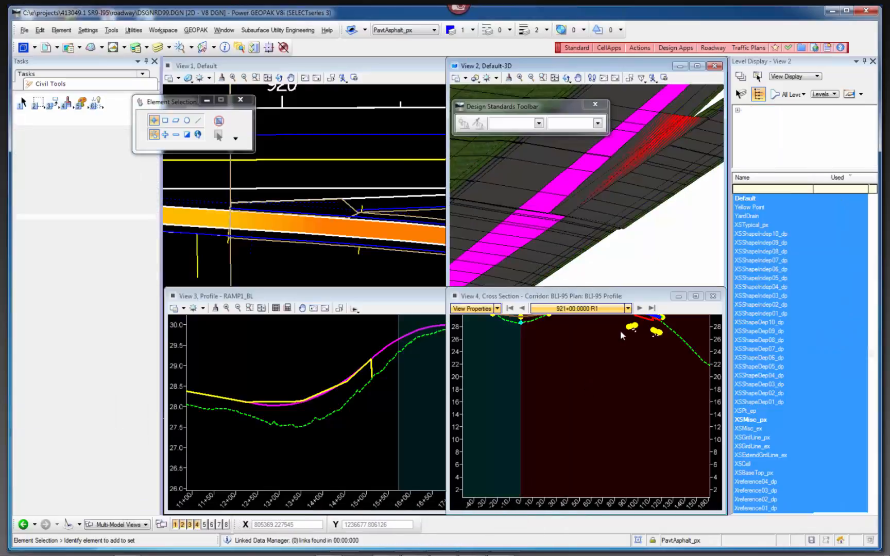
left_click(640, 308)
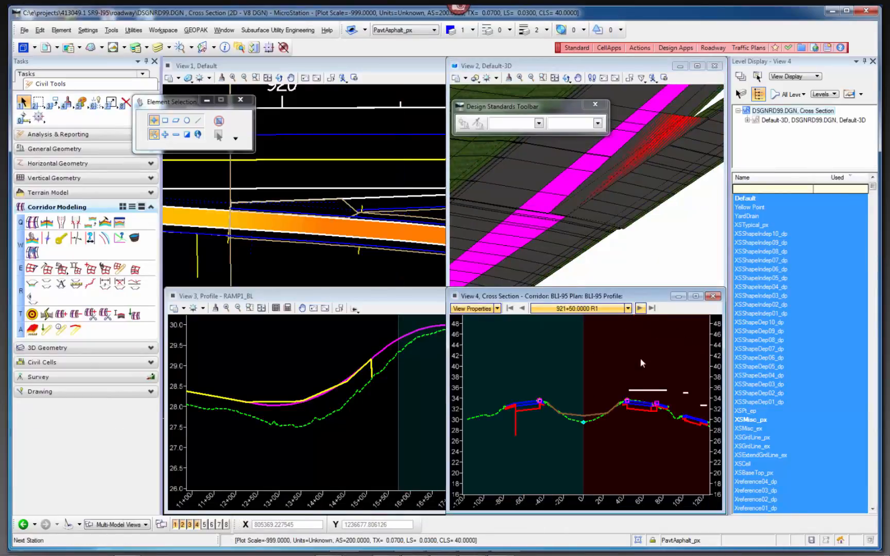
scroll(676, 411, "up", 3)
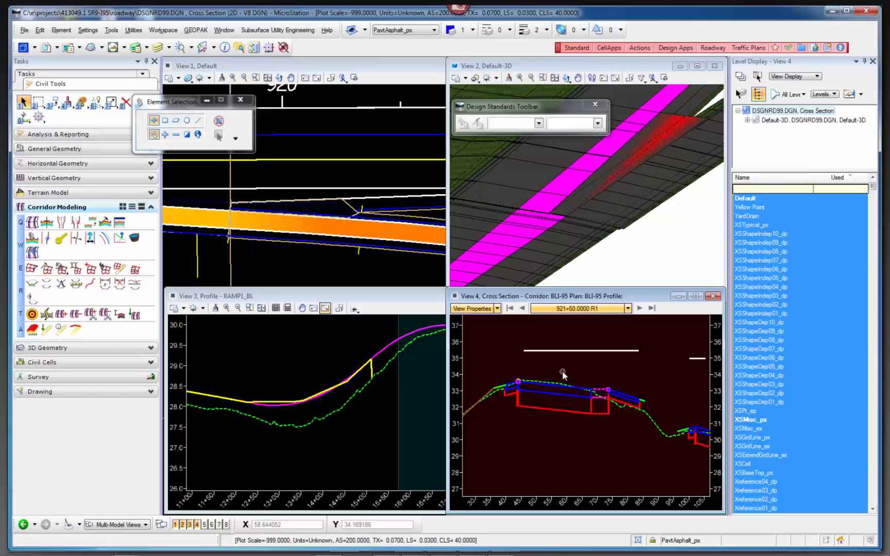
Open the Project Explorer and the element templates, and show the properties of the CrossSectionLabelPt template under DSGNRD99.DGN's Crossing Feature Points.
key("F9")
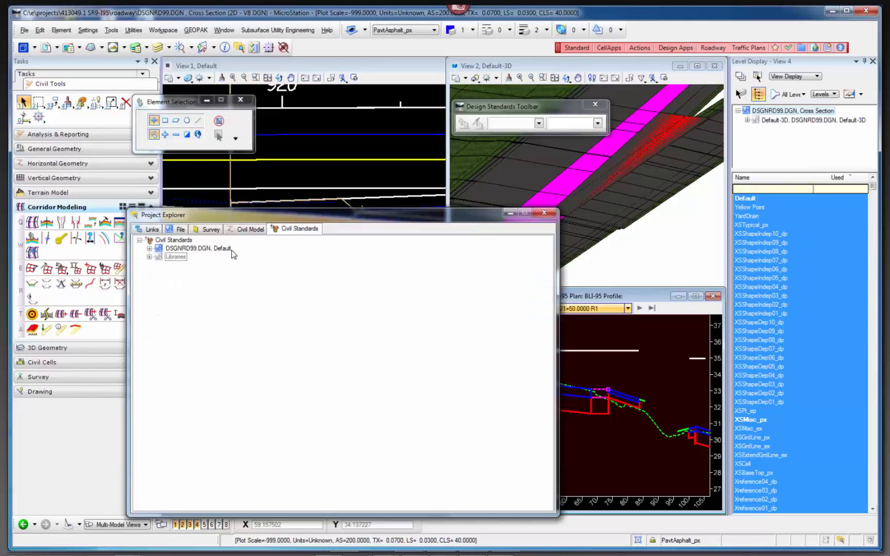
left_click(61, 30)
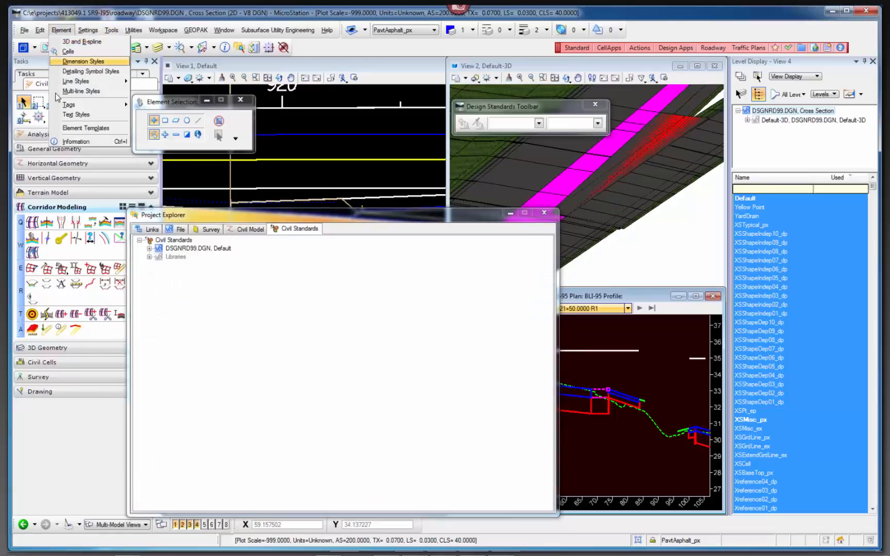
left_click(71, 128)
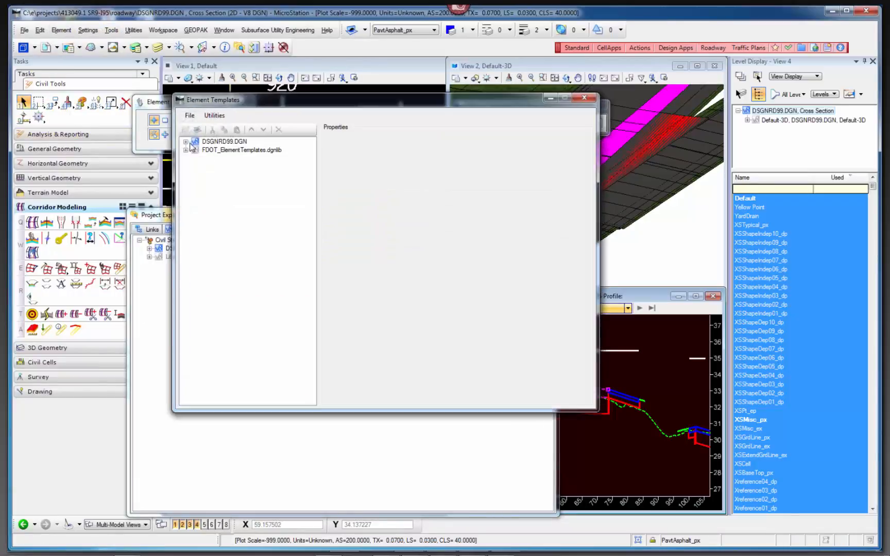
left_click(186, 142)
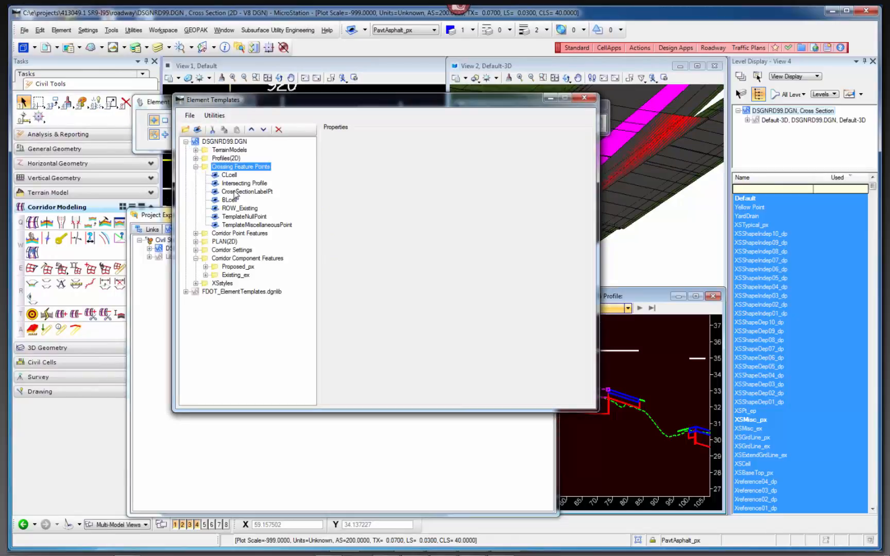
left_click(236, 192)
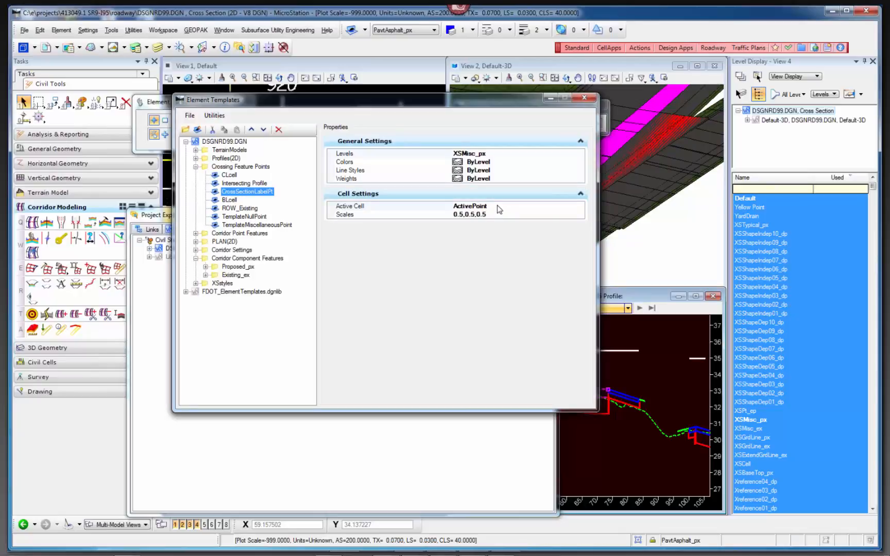
Open the cell scales of the CrossSectionLabelPt template for editing and close the Element Templates.
left_click(497, 213)
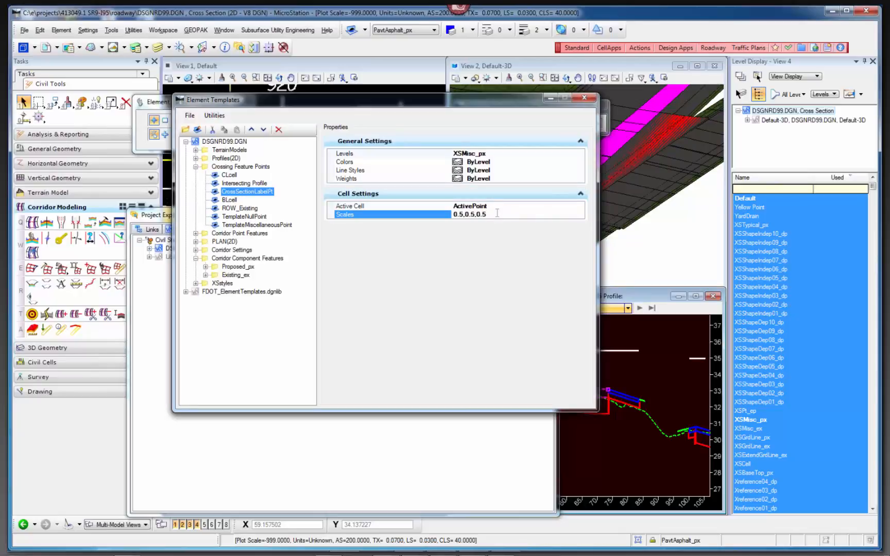
left_click_drag(493, 214, 453, 215)
key("BackSpace")
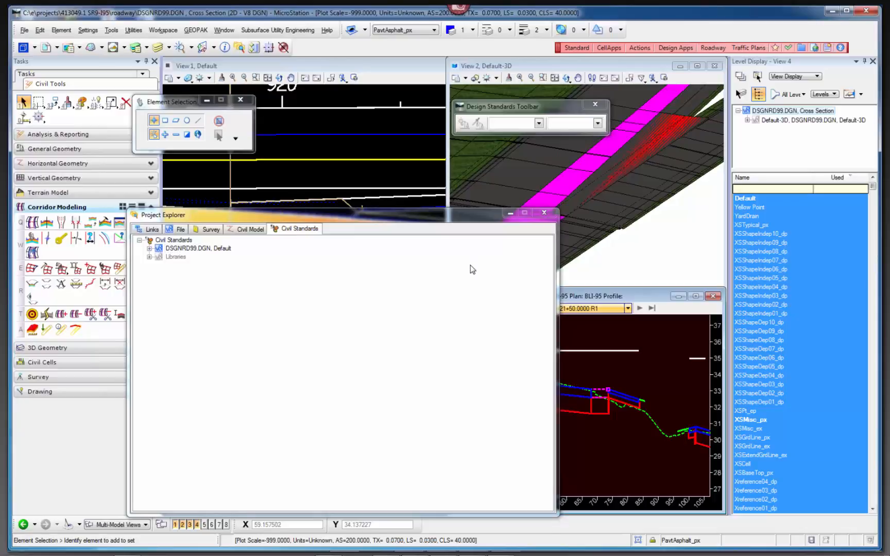
left_click(471, 274)
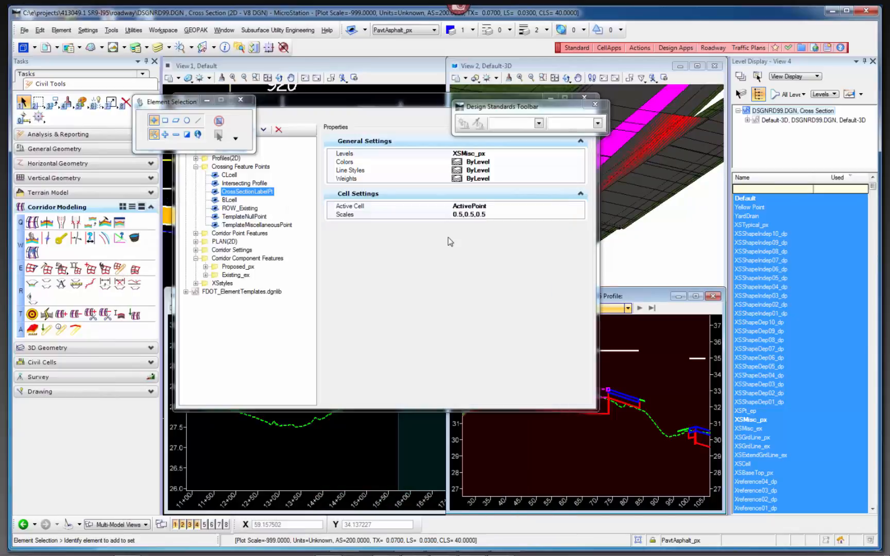
left_click(544, 213)
left_click(585, 97)
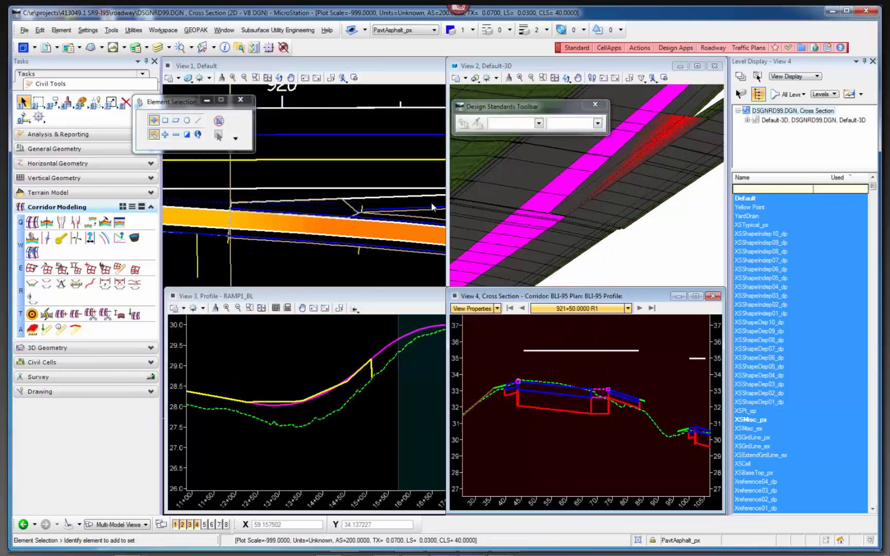
Isolate the View 1 plan, restore the four-view layout, and examine the ramp area in the plan and 3D views.
left_click(367, 181)
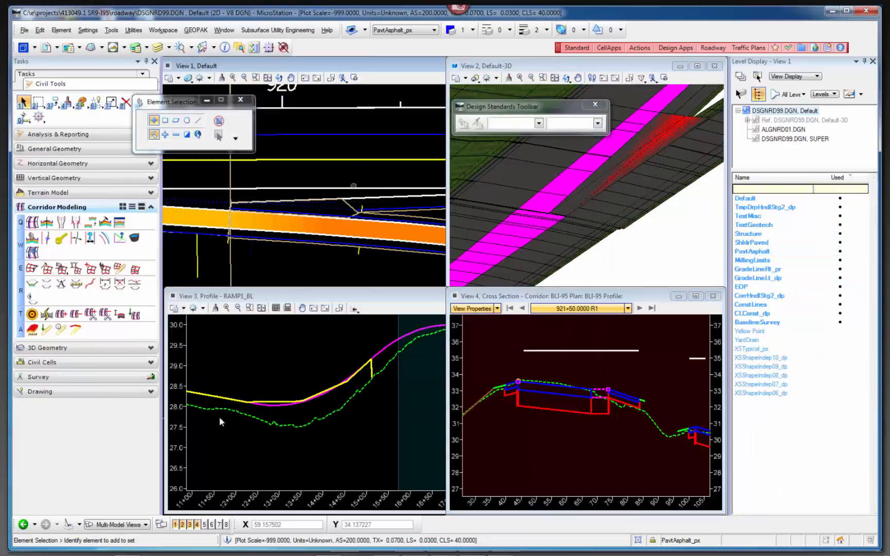
left_click(183, 525)
left_click(190, 525)
left_click(197, 525)
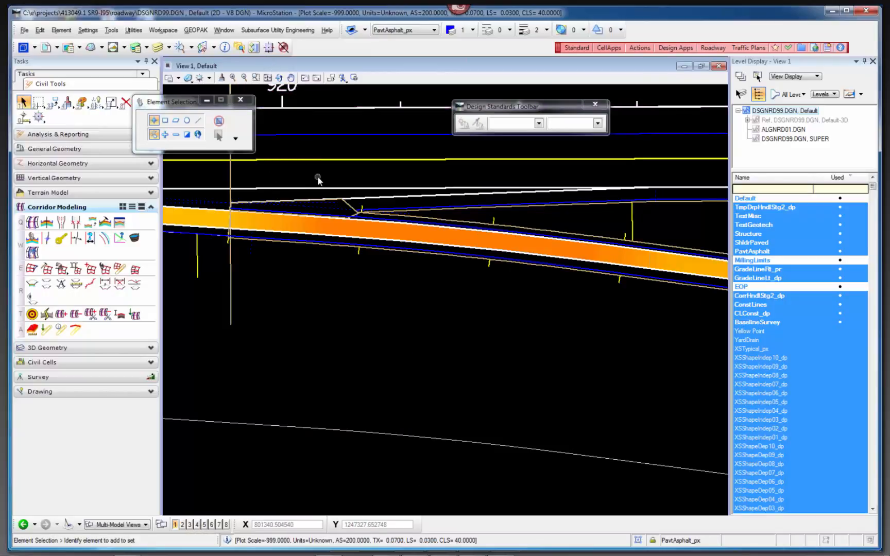
key("F3")
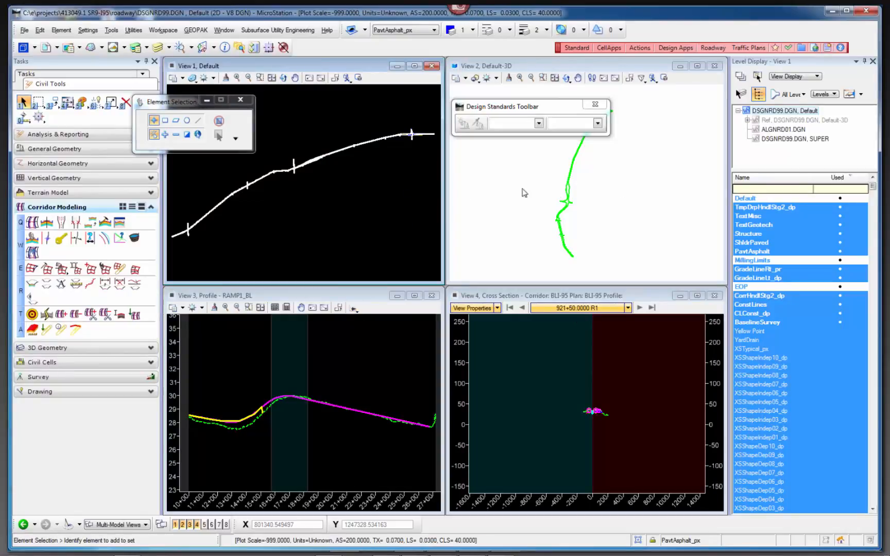
scroll(417, 133, "up", 2)
scroll(417, 132, "up", 2)
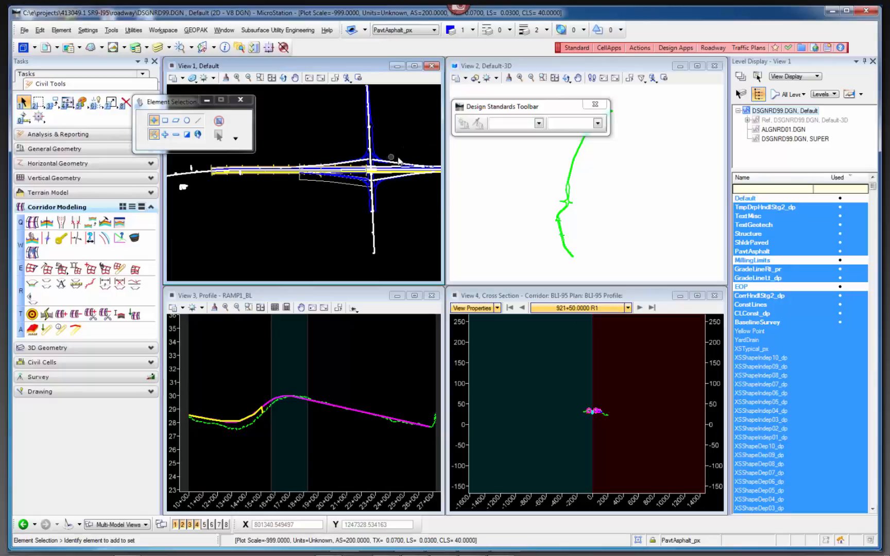
scroll(634, 190, "down", 2)
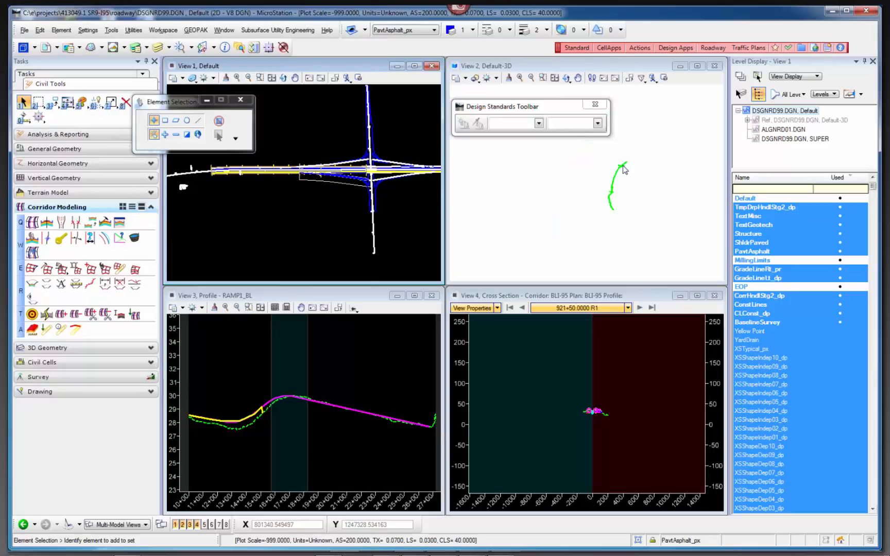
scroll(632, 190, "up", 5)
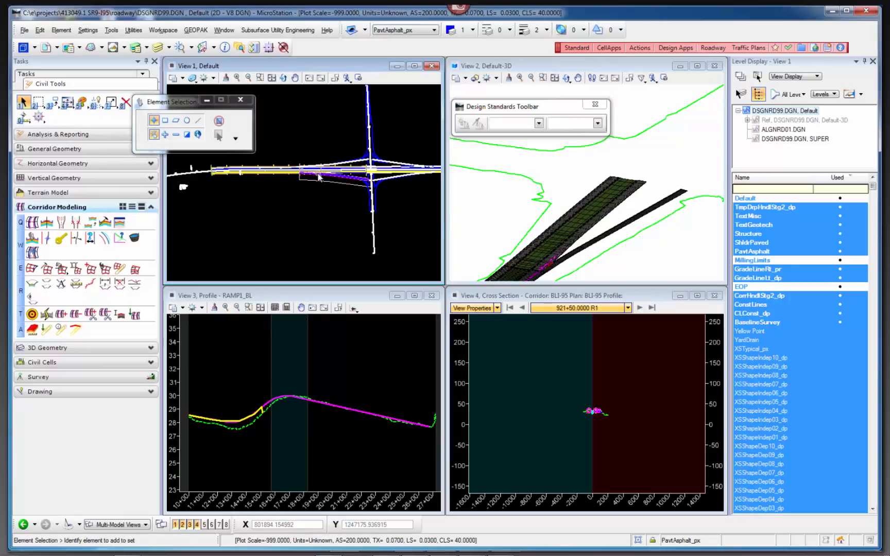
scroll(321, 182, "up", 3)
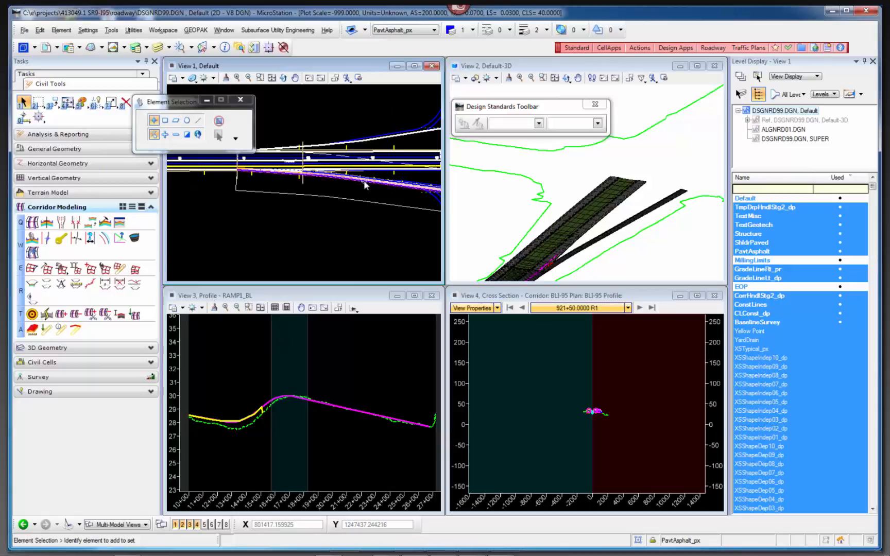
scroll(598, 406, "up", 10)
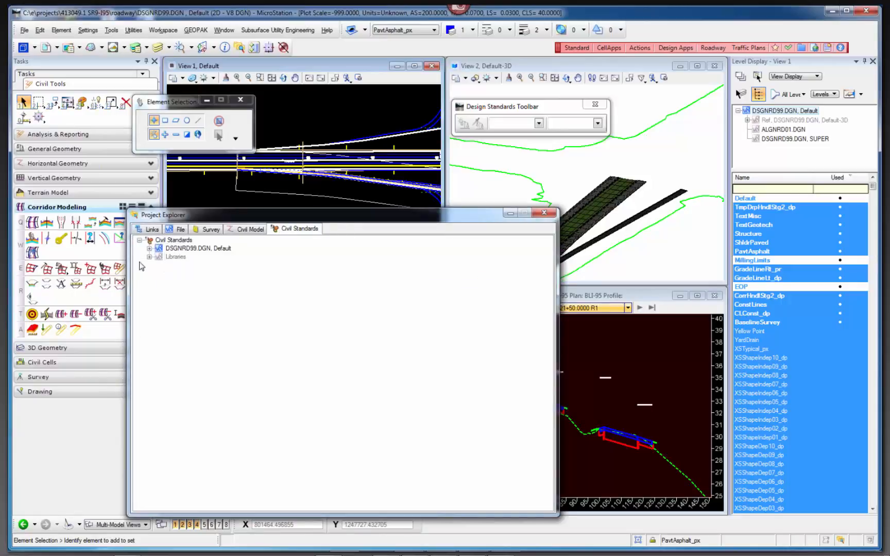
Turn on DSGNRD99.DGN's Corridor Lines(3D) feature definitions in the civil standards and step the cross section view back to station 921+00.
left_click(149, 249)
left_click(159, 273)
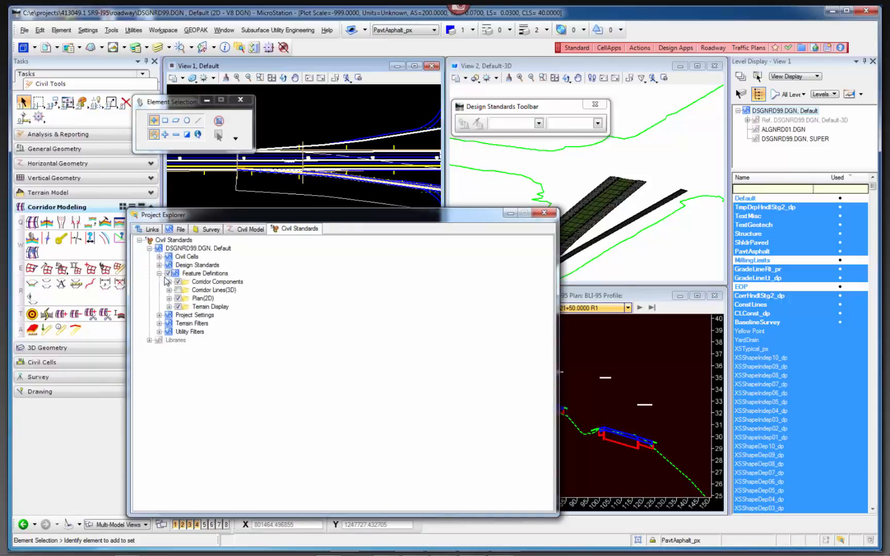
left_click(175, 291)
left_click(178, 291)
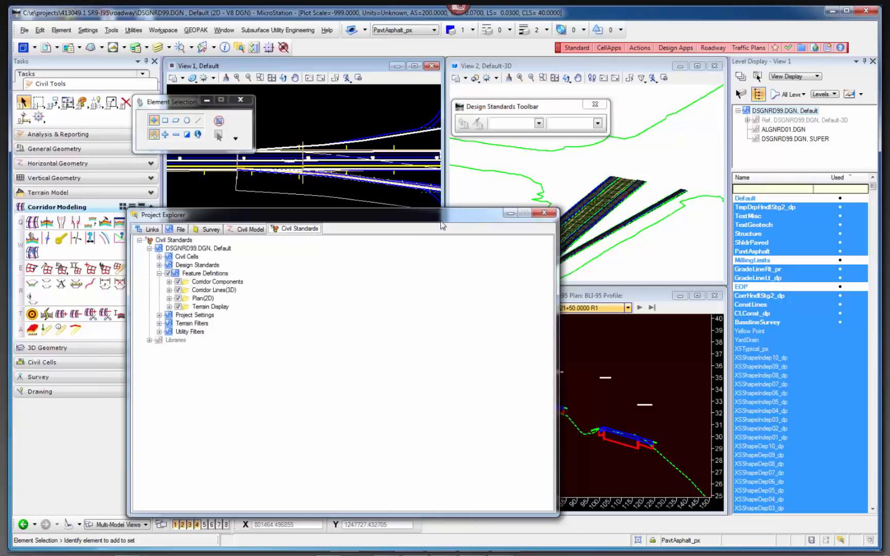
left_click(544, 212)
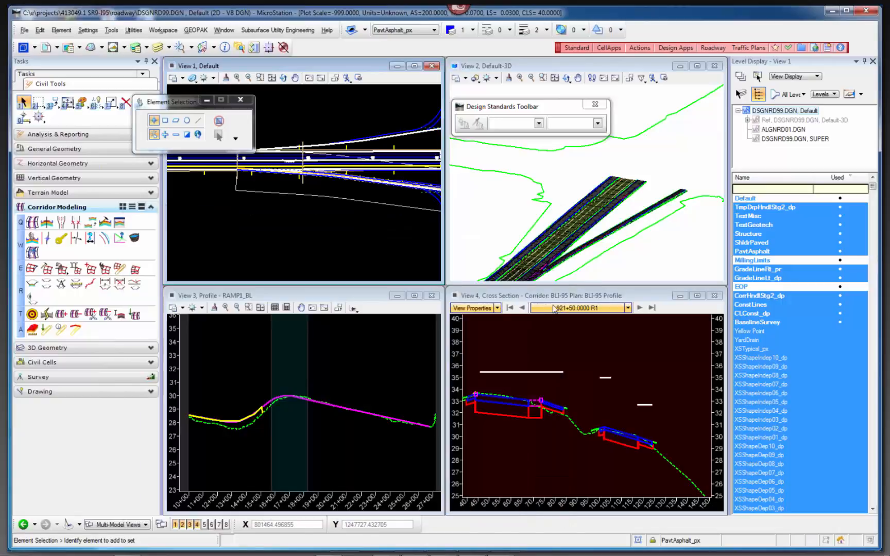
left_click(523, 307)
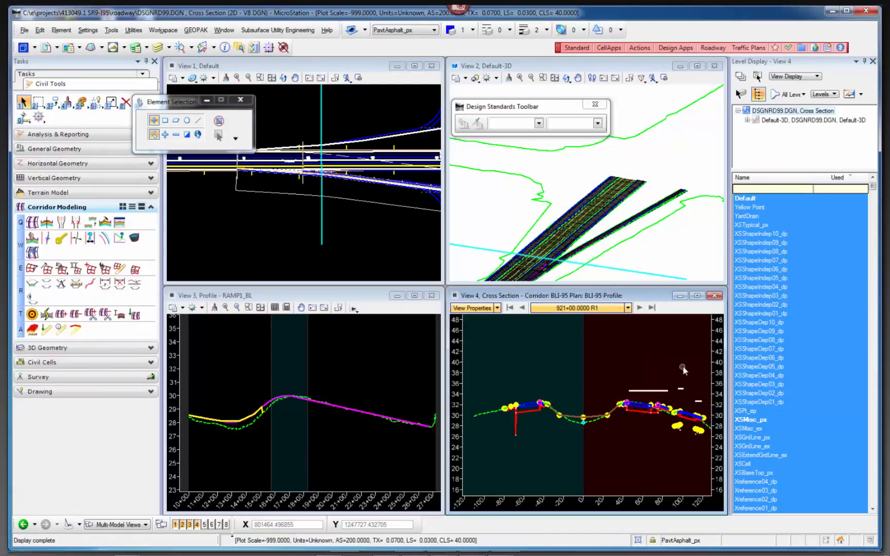
scroll(692, 392, "up", 3)
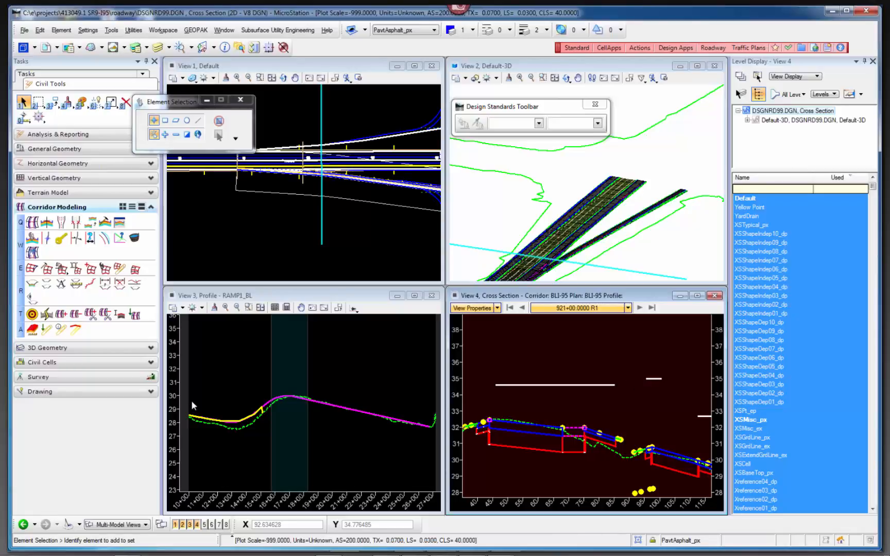
Open the SINGLE LANE -2 THRU template from the Ramp Terminals folder of the template library and hide its point names.
left_click(106, 225)
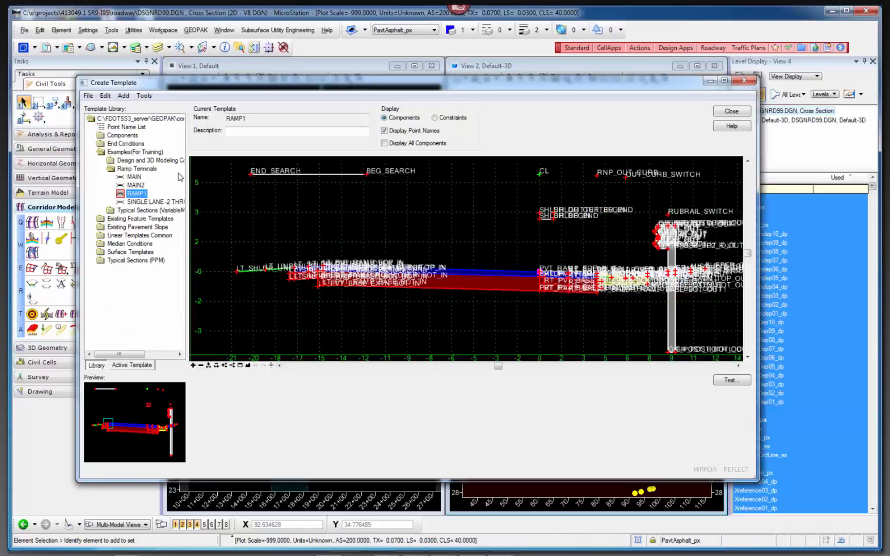
left_click(136, 186)
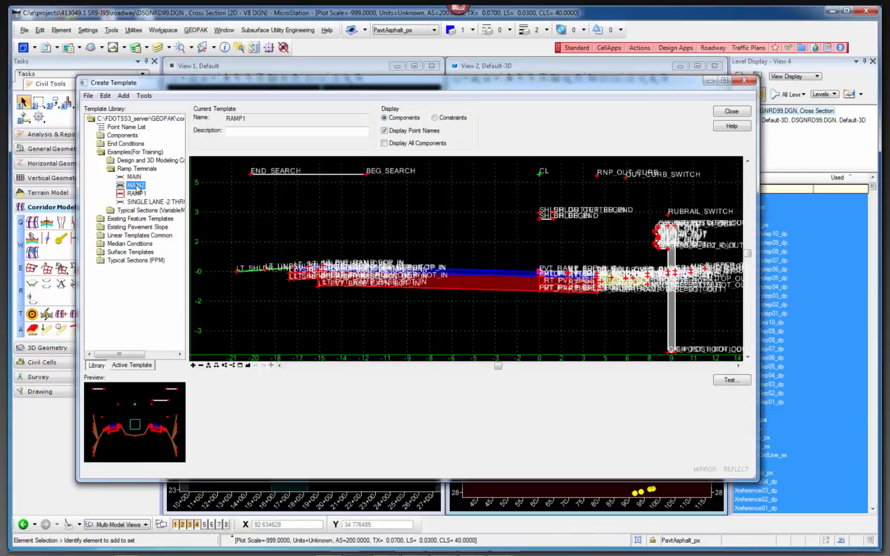
double_click(136, 185)
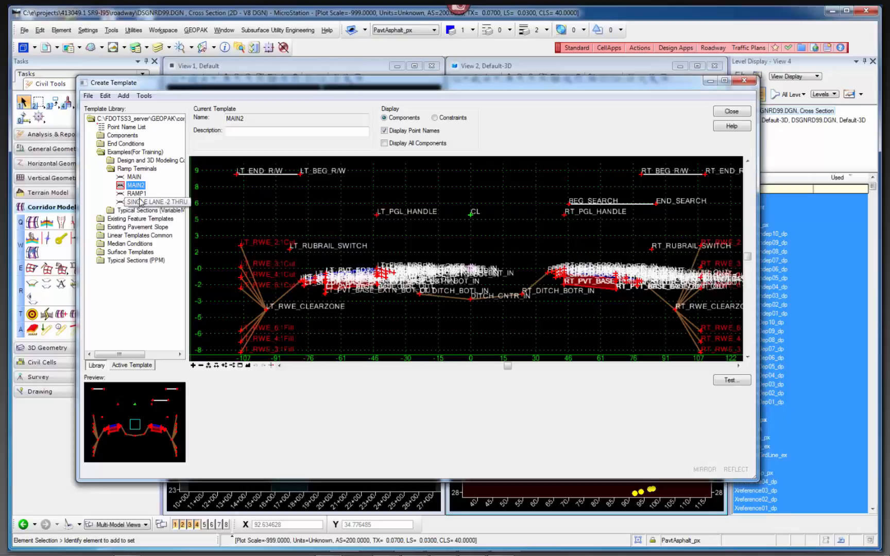
double_click(140, 202)
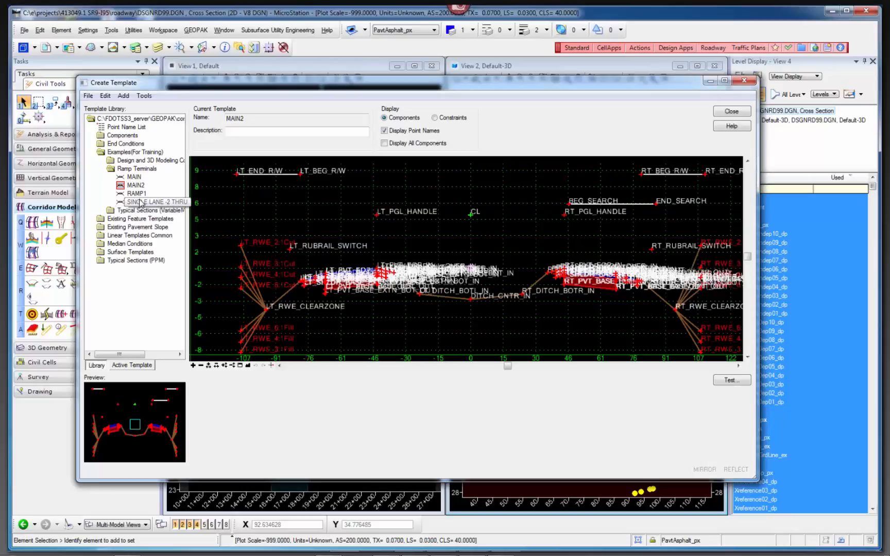
left_click(384, 130)
Set the RT_END_R/W point of the SINGLE LANE -2 THRU template to Do Not Construct and apply the change.
scroll(614, 282, "up", 2)
scroll(614, 282, "up", 3)
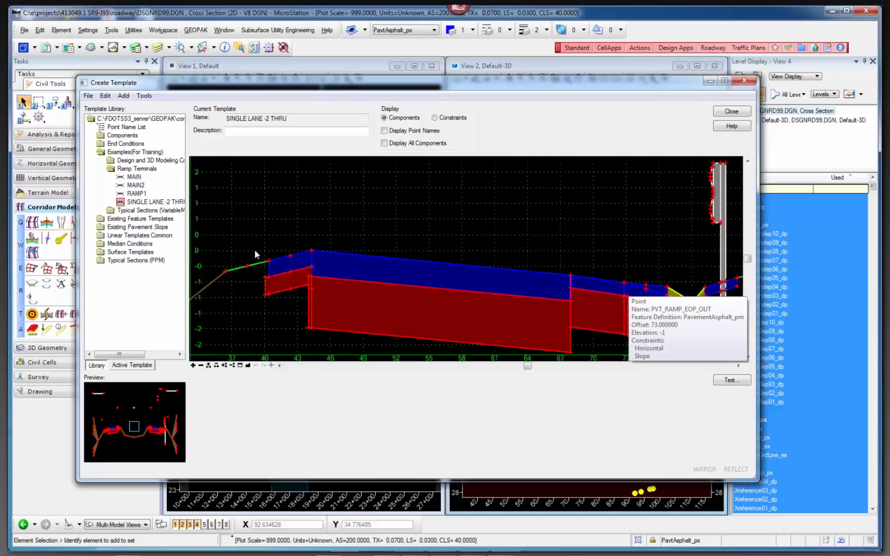
scroll(279, 258, "up", 3)
scroll(361, 251, "down", 5)
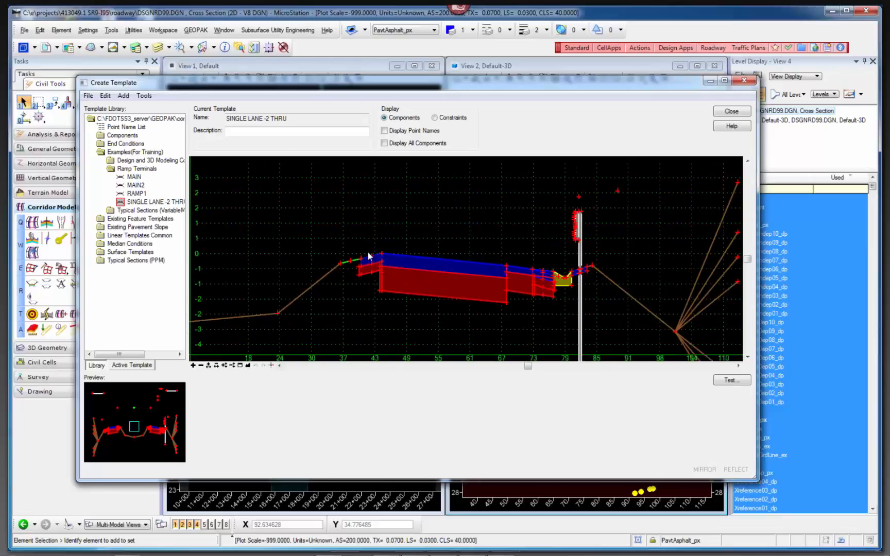
middle_click_drag(446, 285, 457, 316)
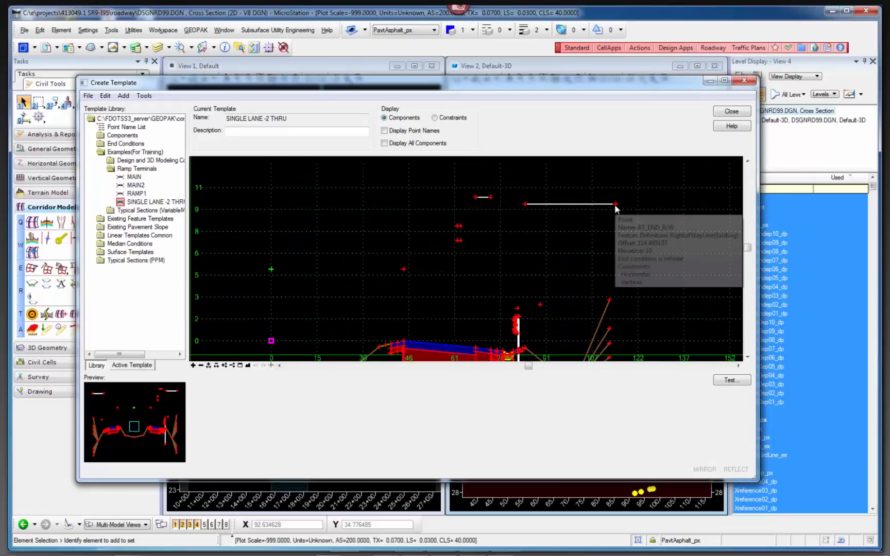
double_click(614, 204)
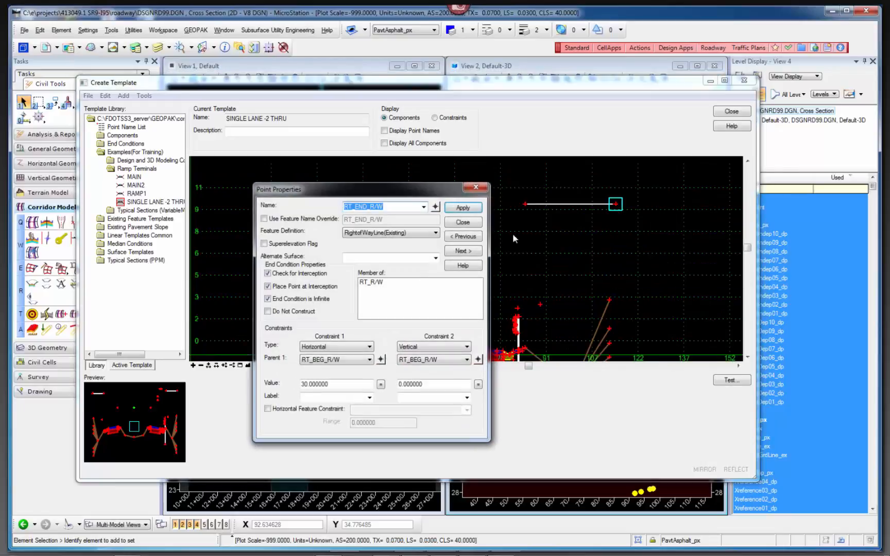
left_click(268, 311)
left_click(465, 208)
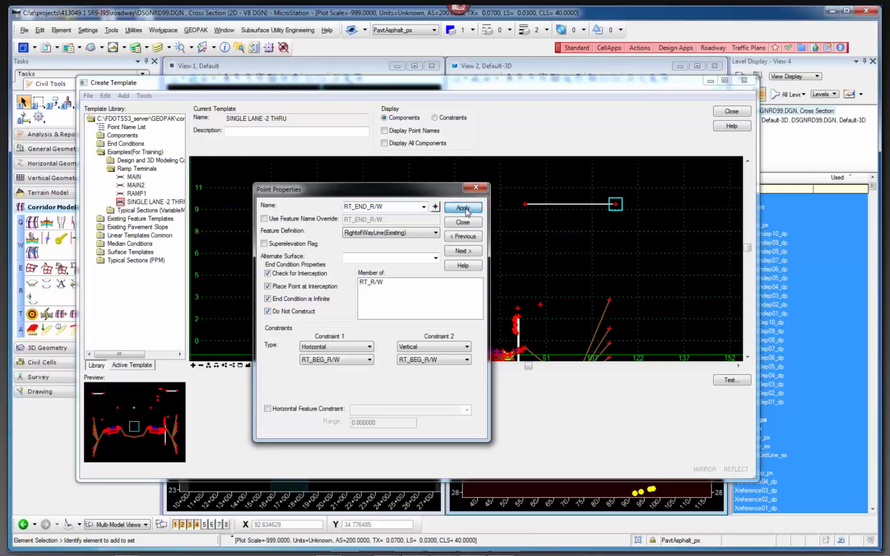
left_click(463, 223)
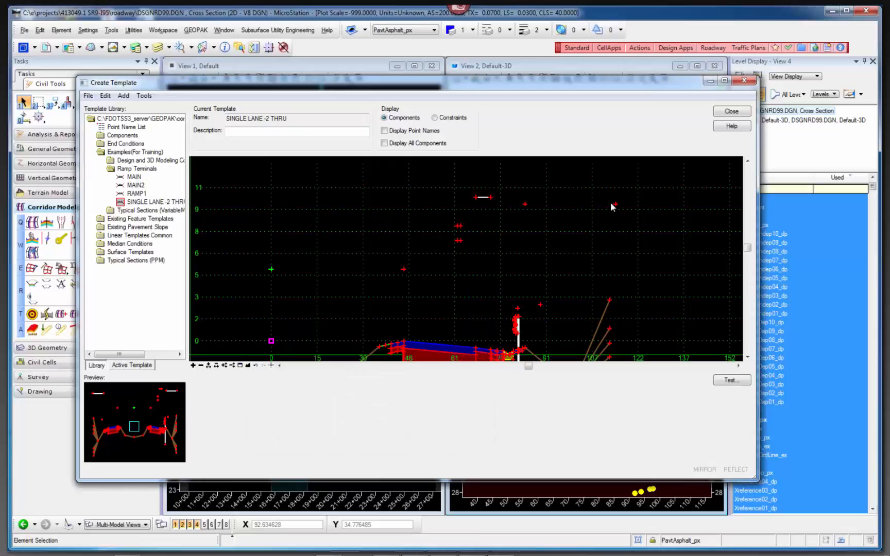
Examine the point properties and constraints of RT_SHLDR_PAVT_TOP_IN on the inside paved shoulder, and close them.
scroll(429, 333, "up", 3)
scroll(449, 325, "up", 3)
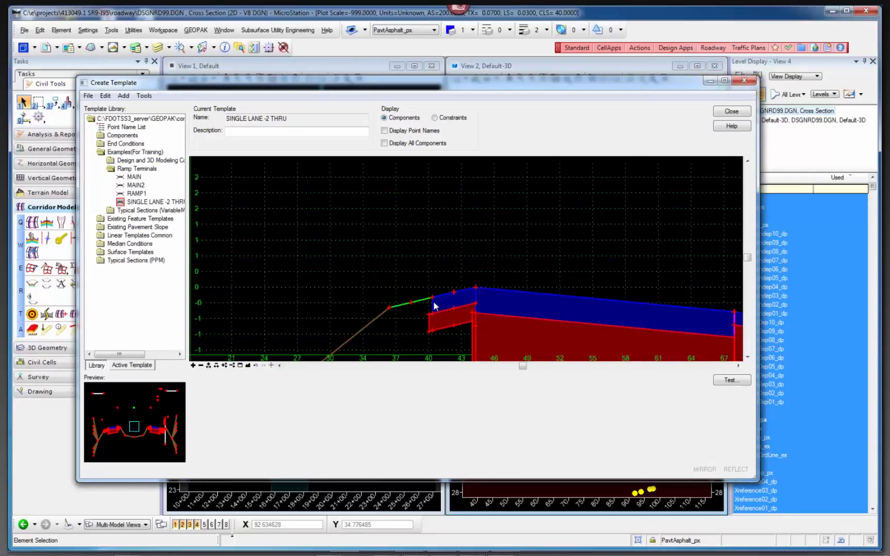
mouse_move(433, 302)
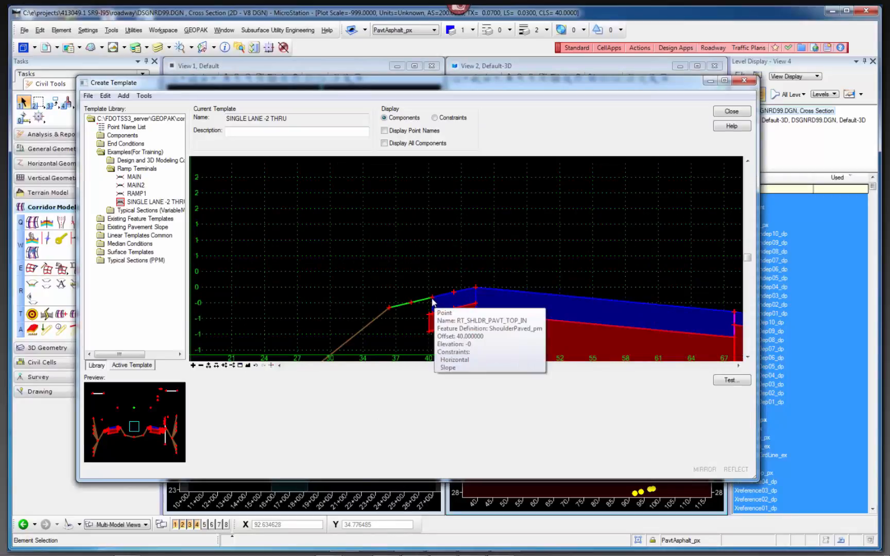
double_click(433, 302)
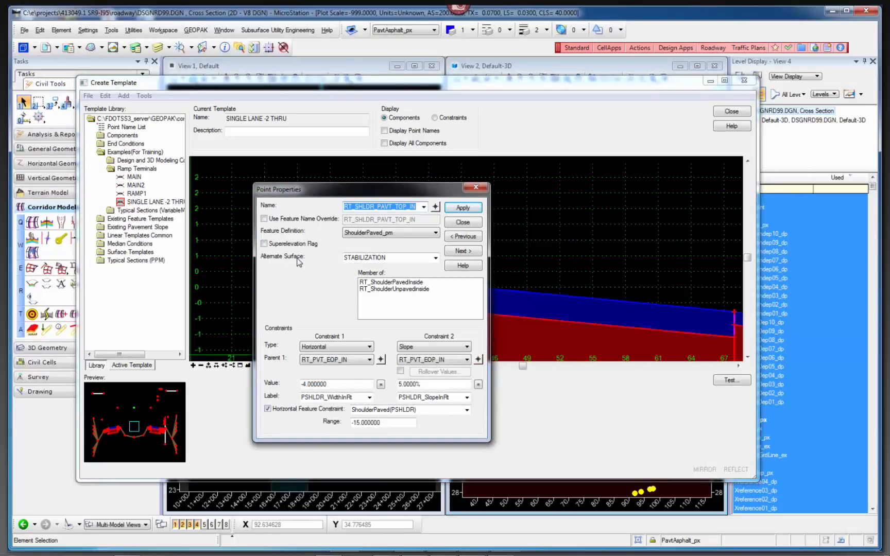
left_click(466, 224)
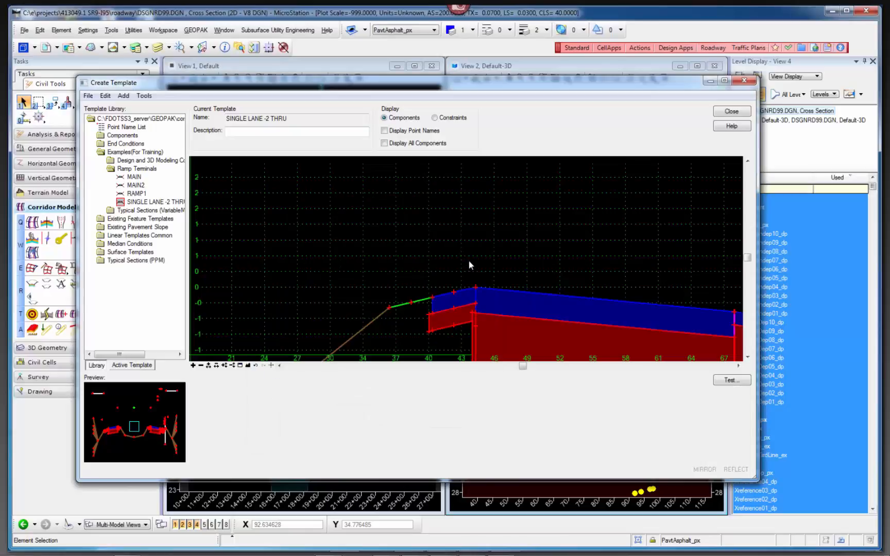
Start a new end condition component in the SINGLE LANE -2 THRU template and set its feature to TemplateMiscellaneous.
right_click(481, 266)
mouse_move(521, 270)
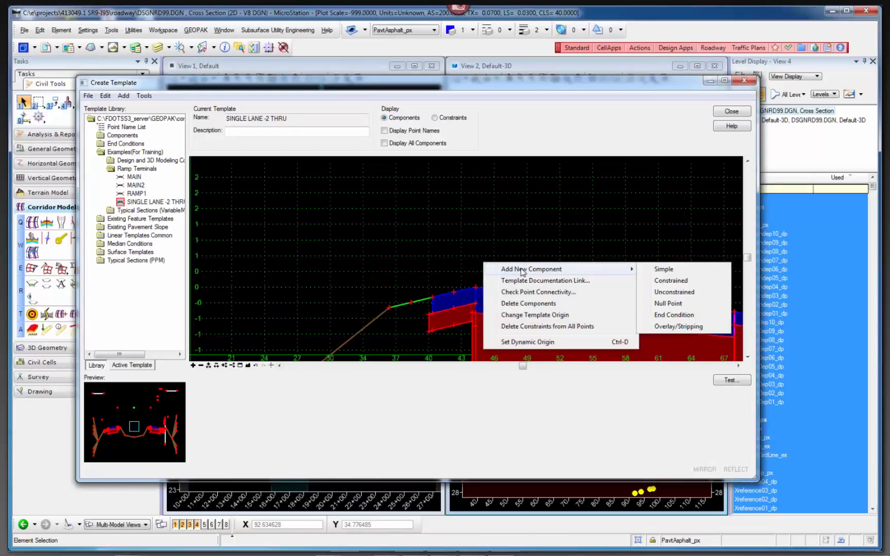
left_click(673, 315)
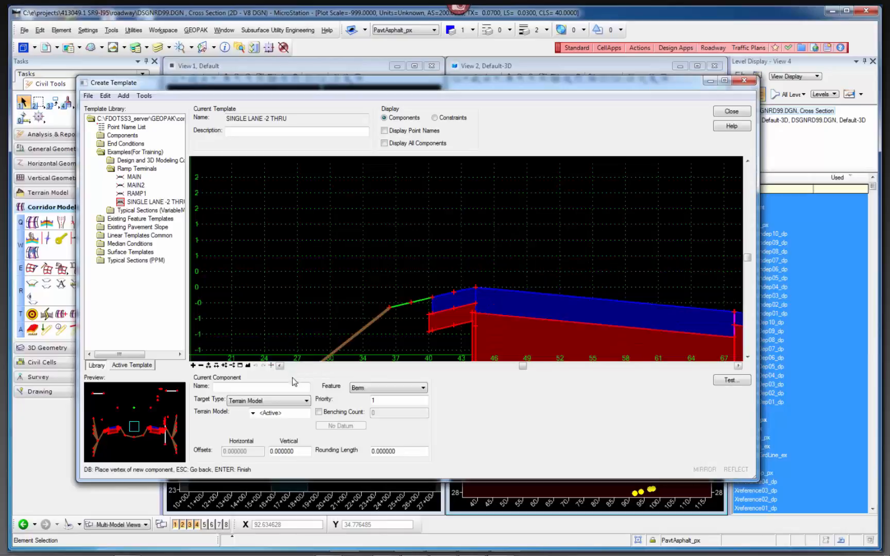
left_click(370, 391)
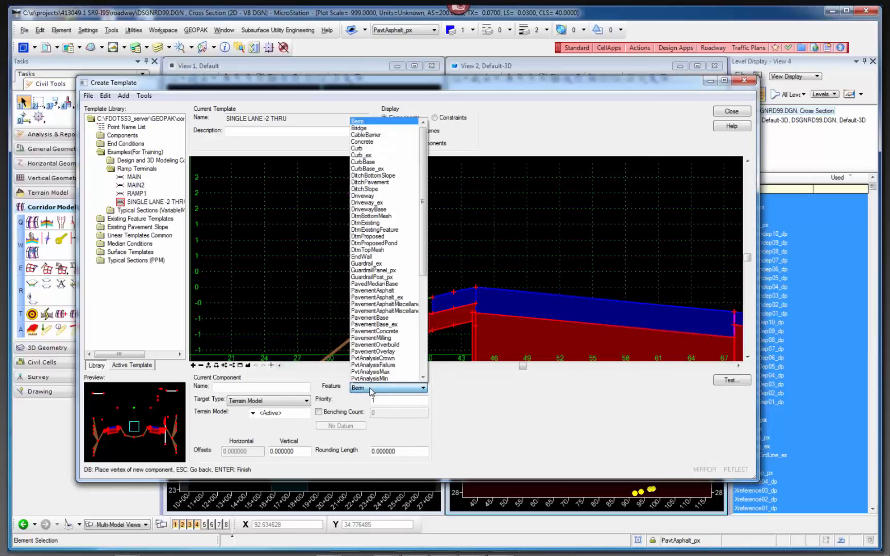
left_click_drag(426, 257, 429, 350)
left_click(381, 317)
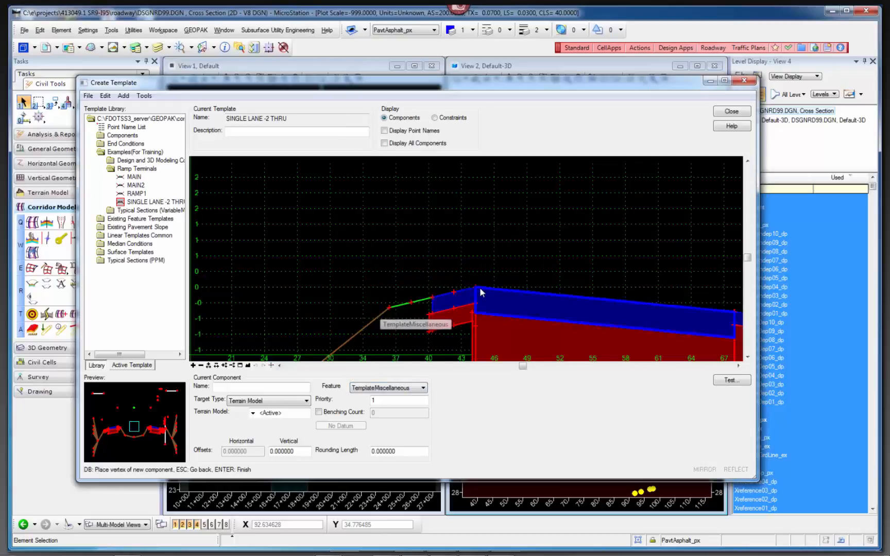
left_click(432, 298)
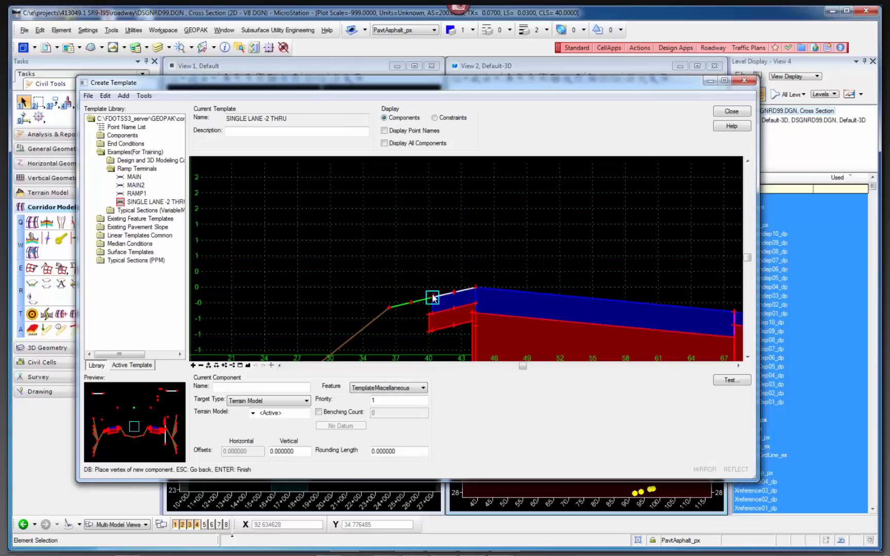
right_click(427, 269)
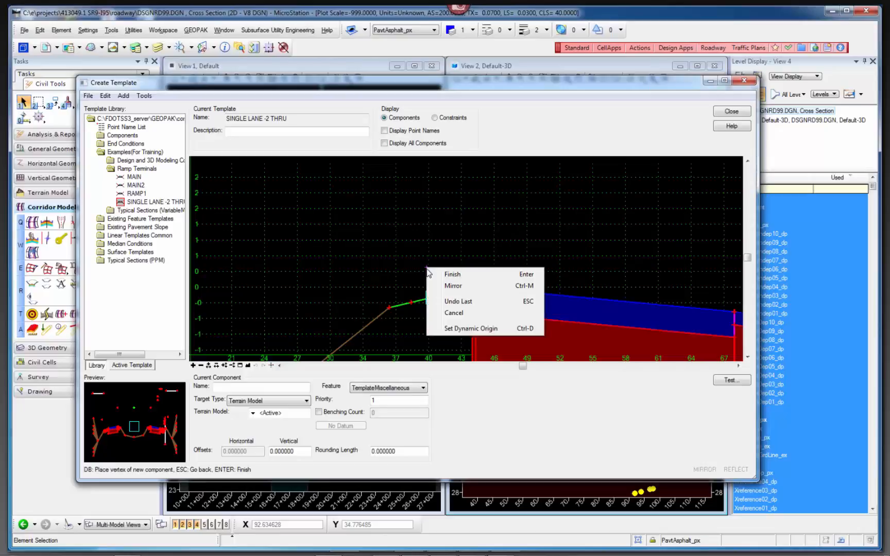
left_click(455, 301)
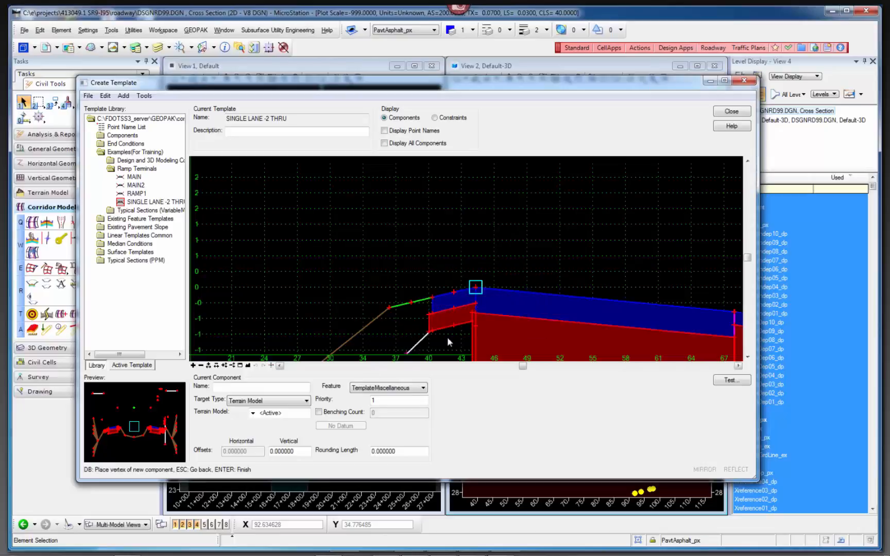
right_click(444, 311)
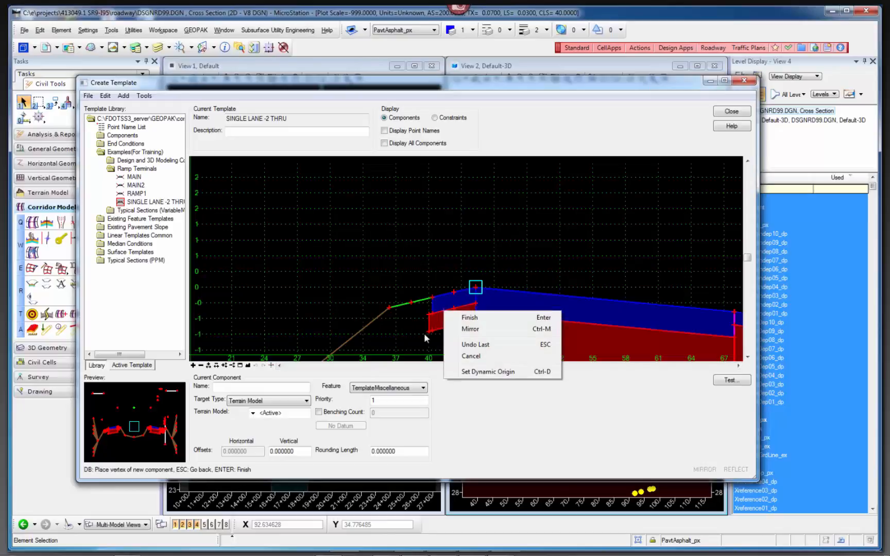
left_click(479, 356)
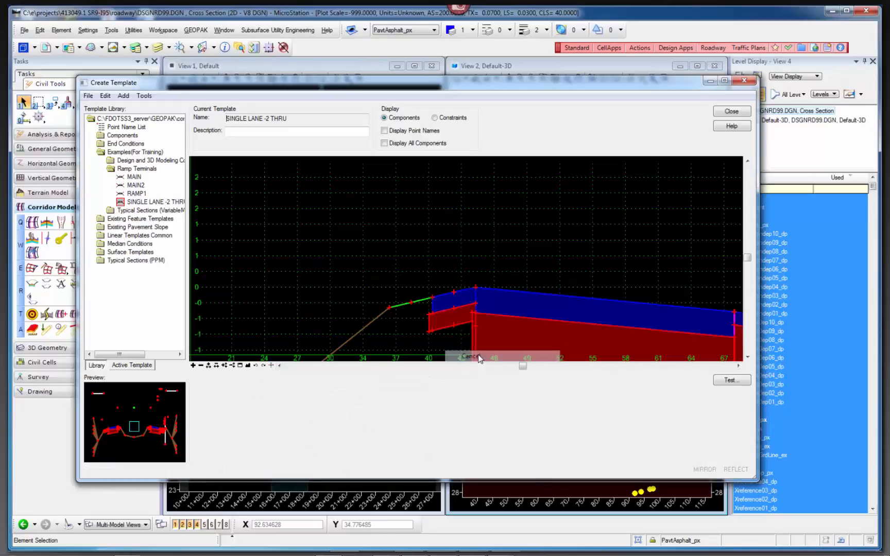
Show the dynamic settings and add an end condition component across the inside paved shoulder's top, outward from the travel lane edge, using Do Not Construct.
left_click(271, 365)
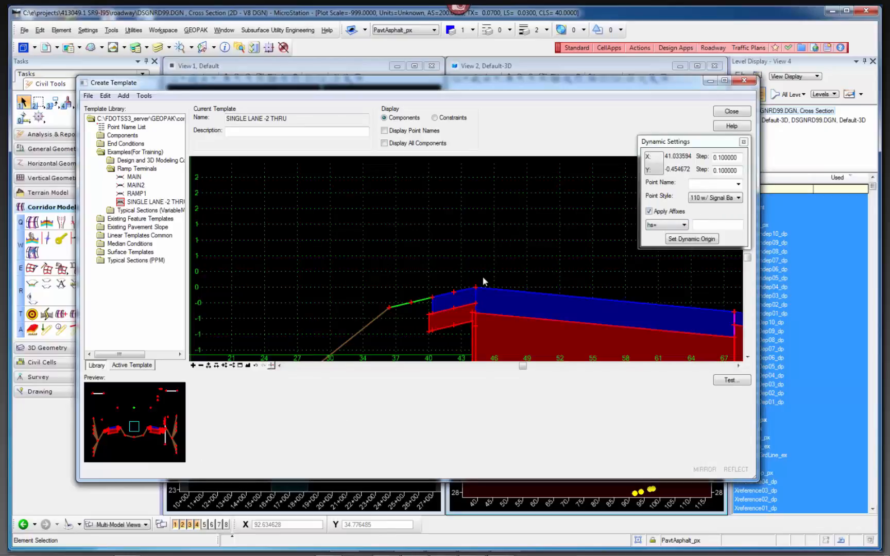
right_click(495, 276)
mouse_move(542, 281)
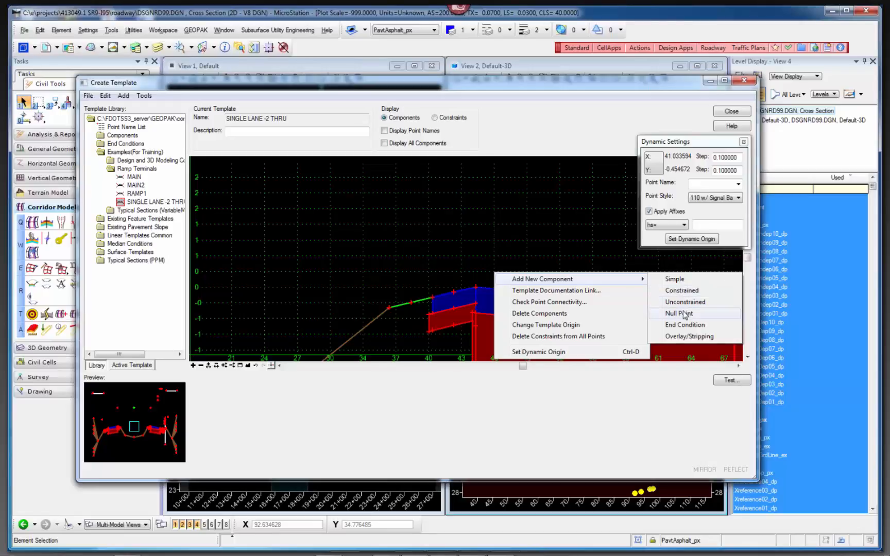
left_click(690, 325)
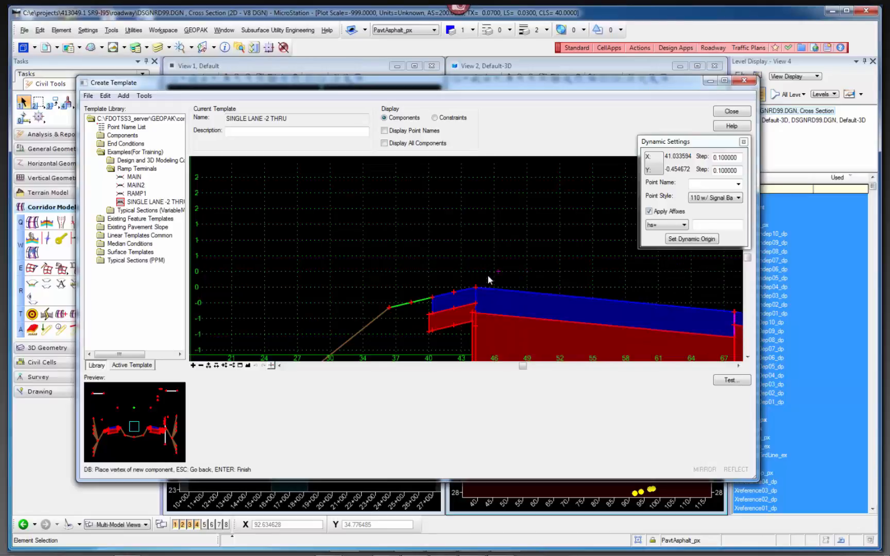
left_click(476, 287)
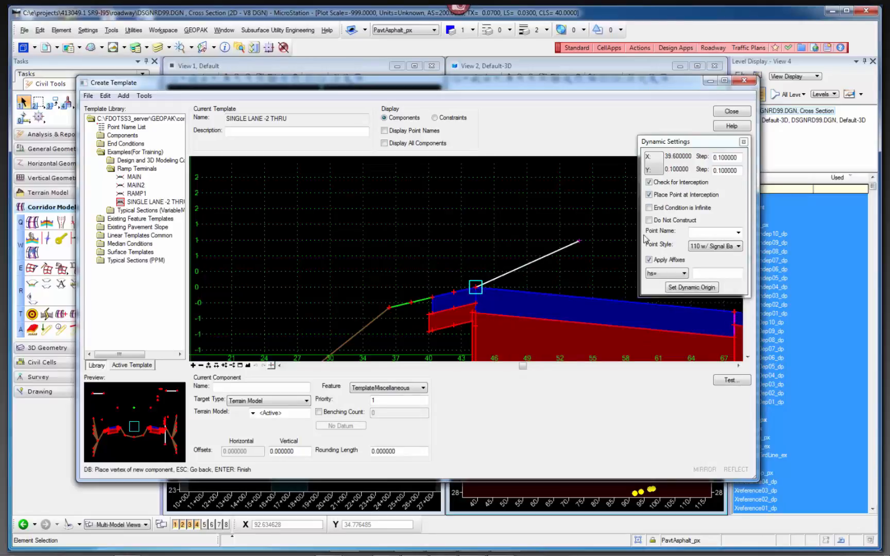
left_click(650, 220)
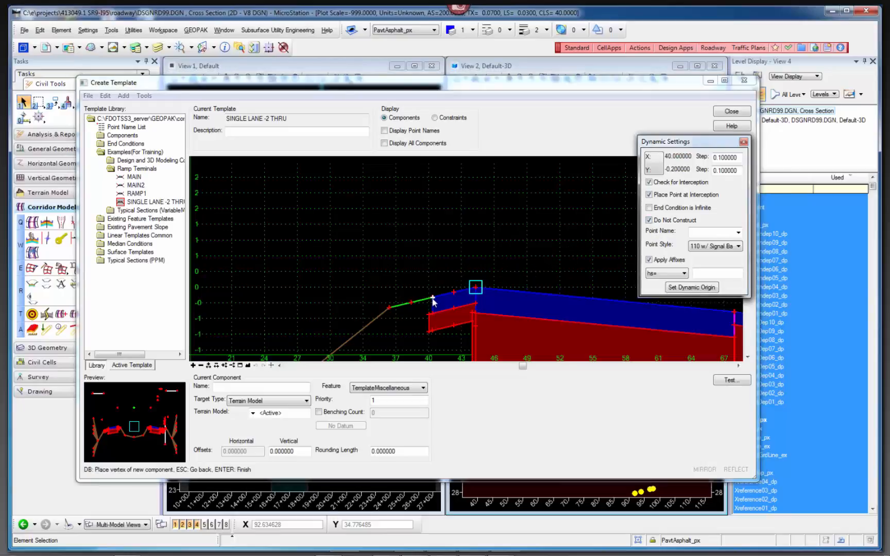
right_click(420, 263)
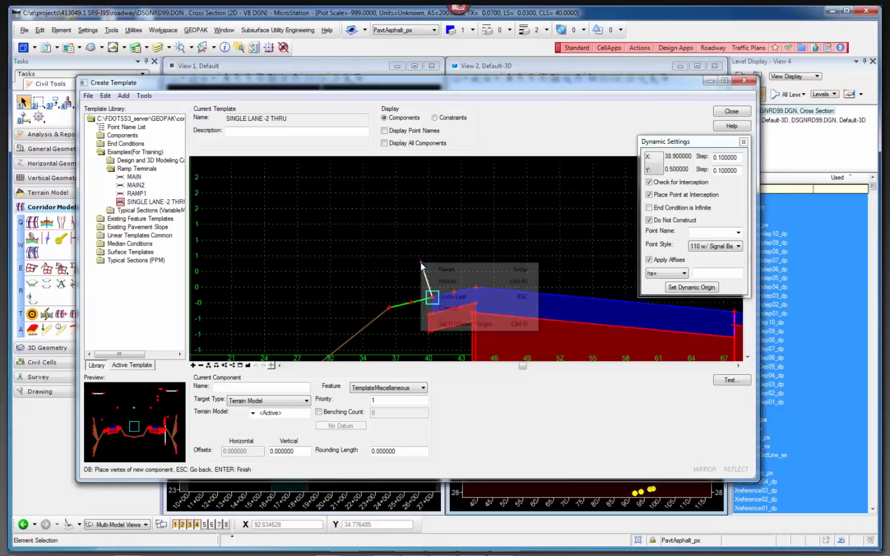
left_click(452, 271)
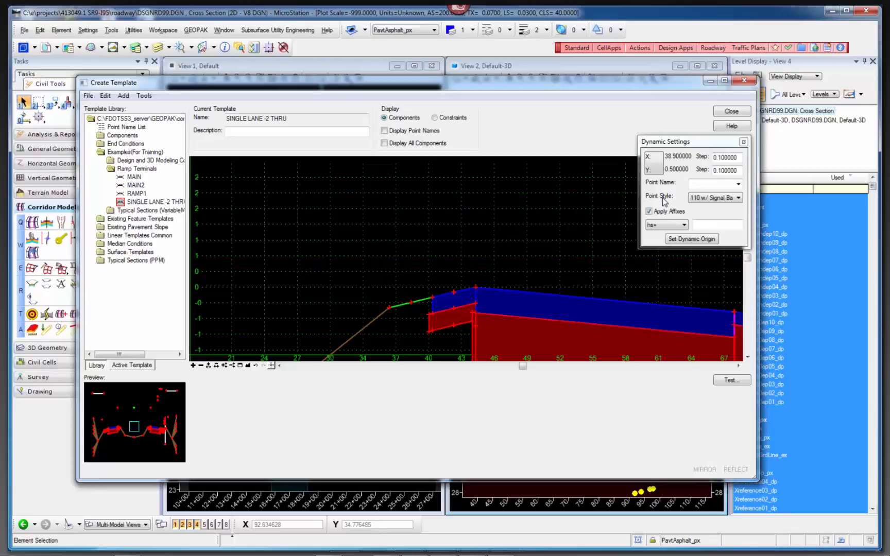
Close the template editor without saving the changes to the FDOTSS3NEW.itl template library.
mouse_move(442, 299)
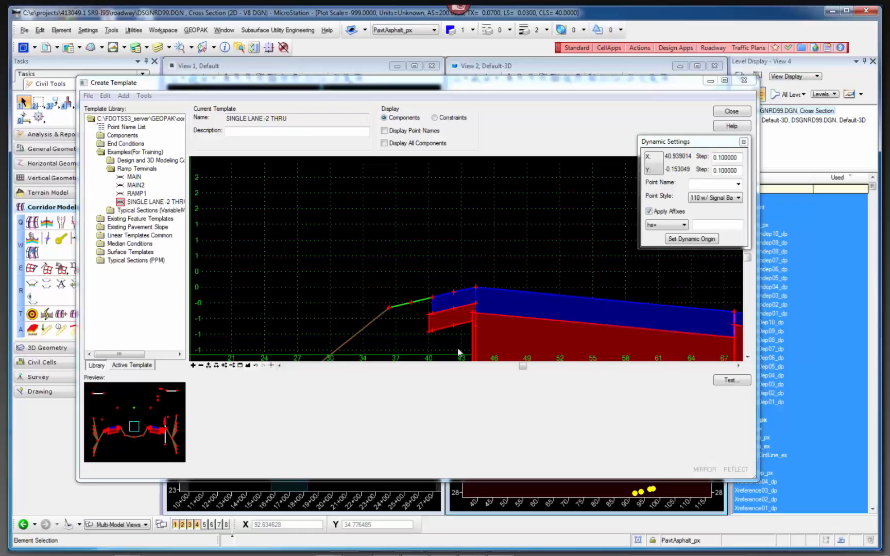
left_click(451, 274)
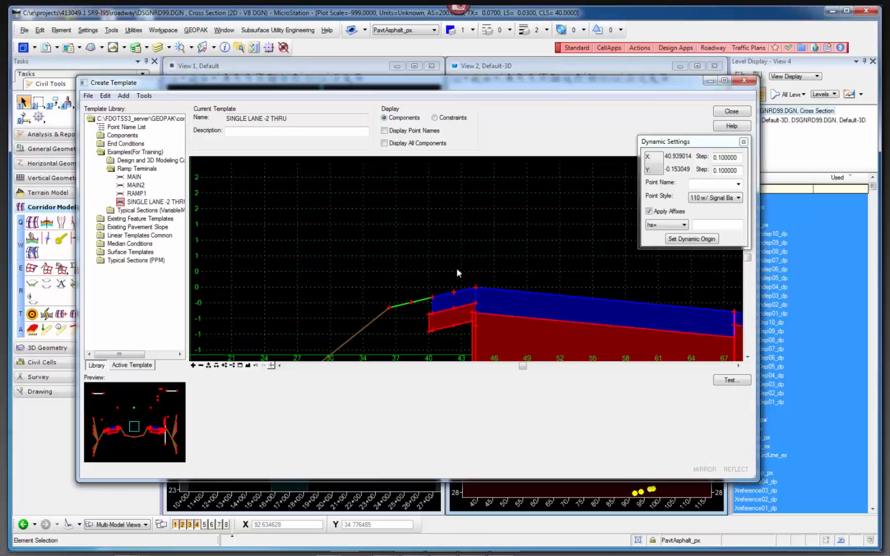
left_click(731, 112)
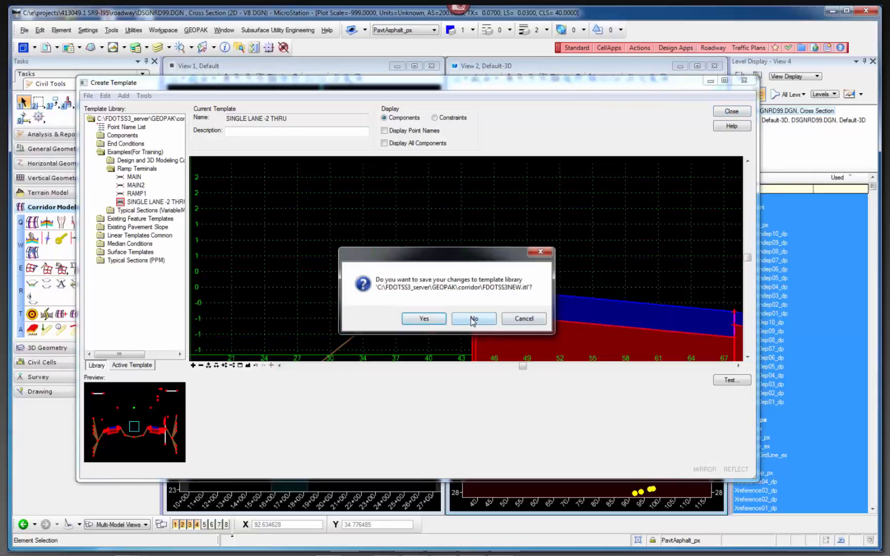
left_click(472, 320)
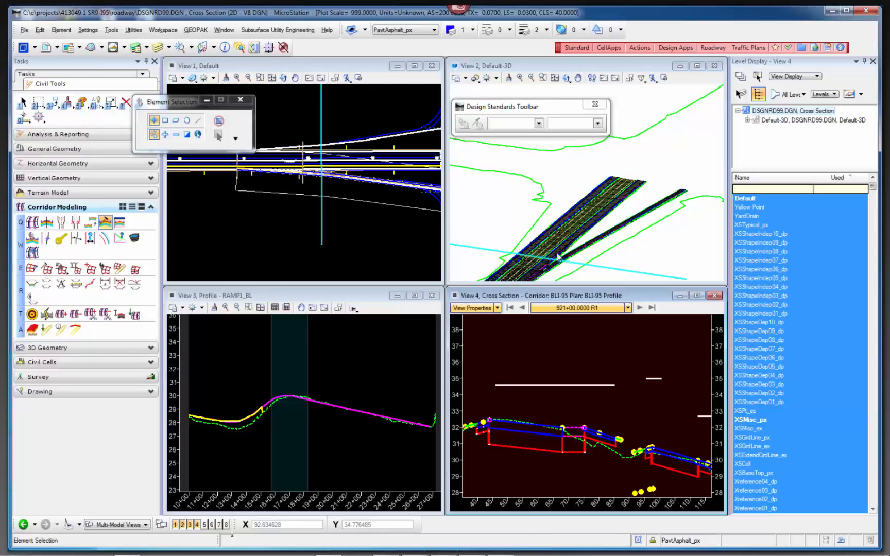
Examine the ramp terminal areas along the mainline in the plan view and identify the left profile grade line beside the ramp merge.
left_click(105, 223)
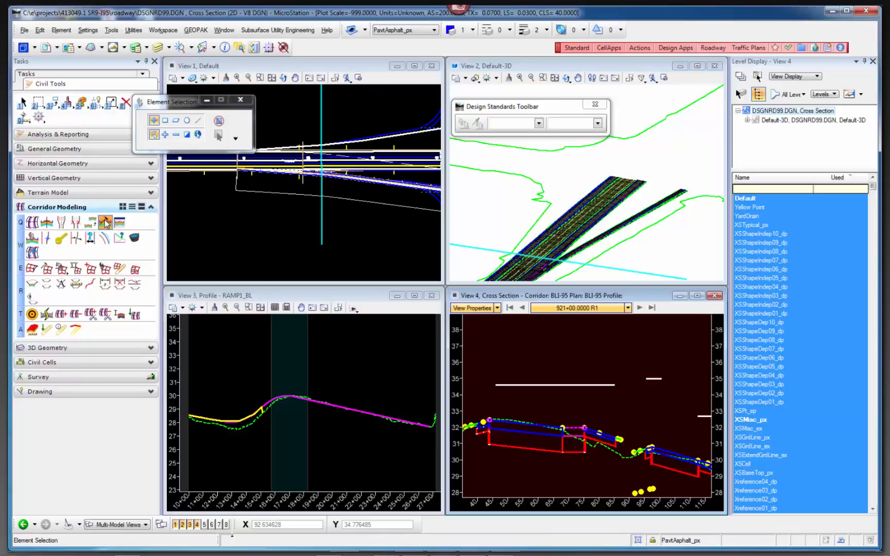
scroll(329, 264, "up", 3)
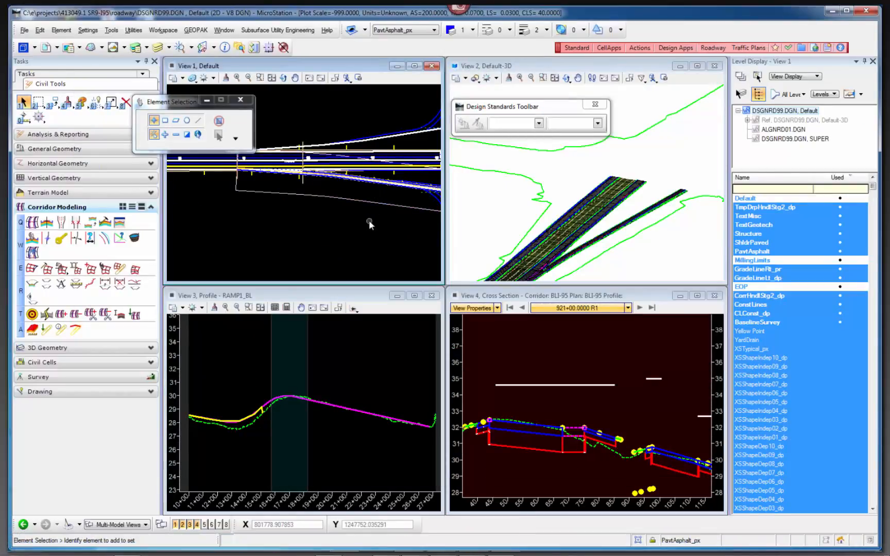
scroll(344, 224, "up", 3)
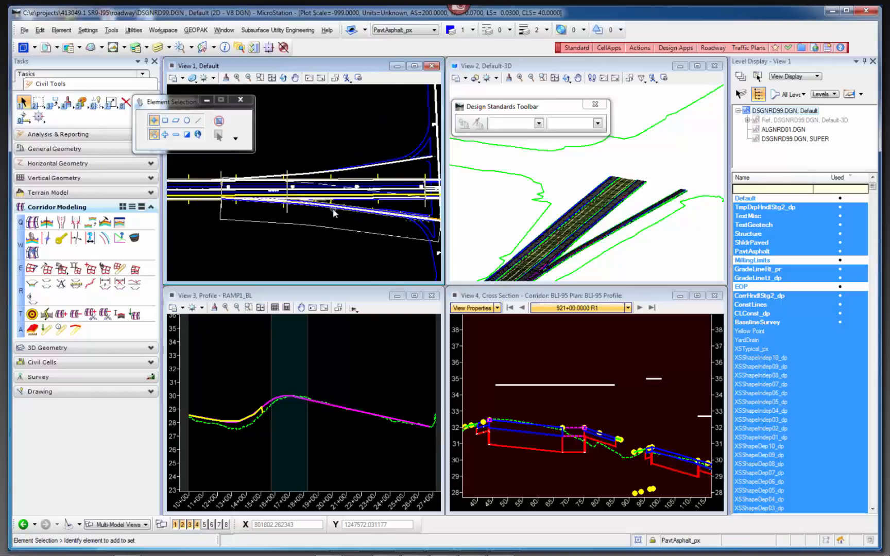
scroll(293, 202, "up", 3)
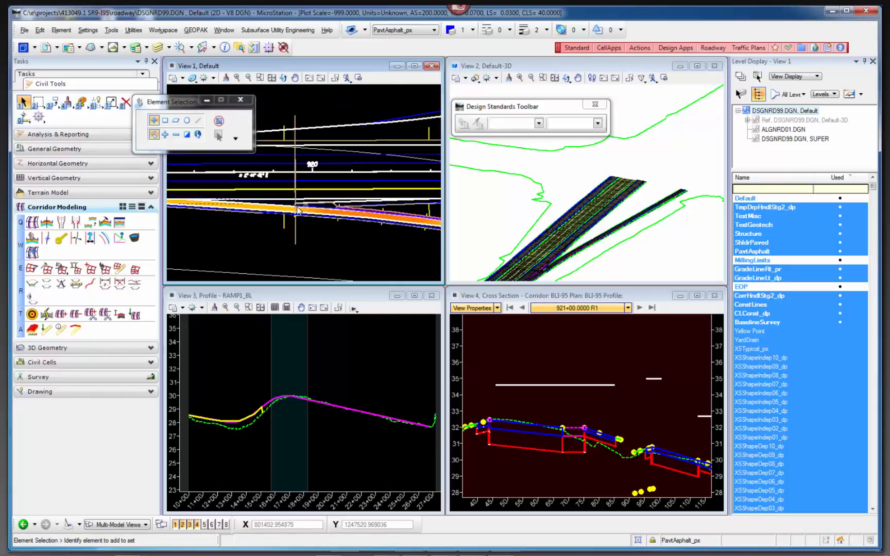
scroll(238, 196, "down", 5)
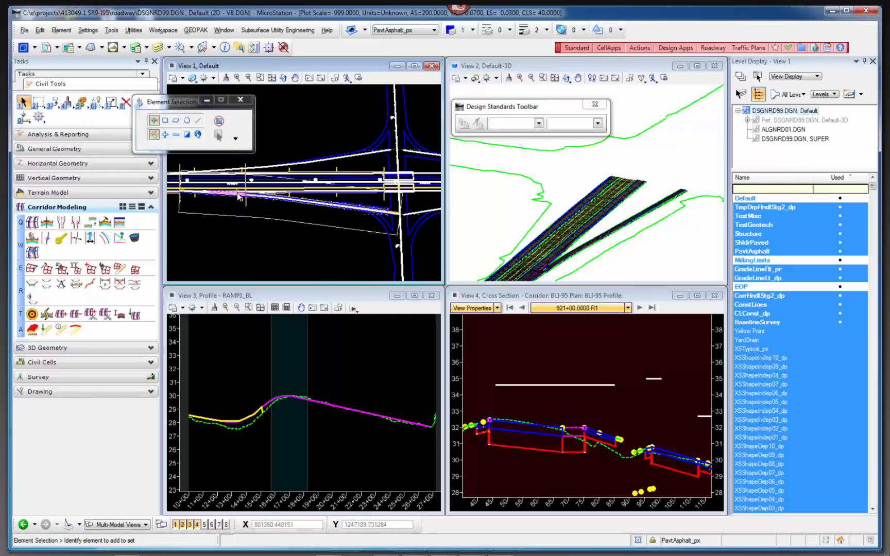
scroll(309, 192, "up", 4)
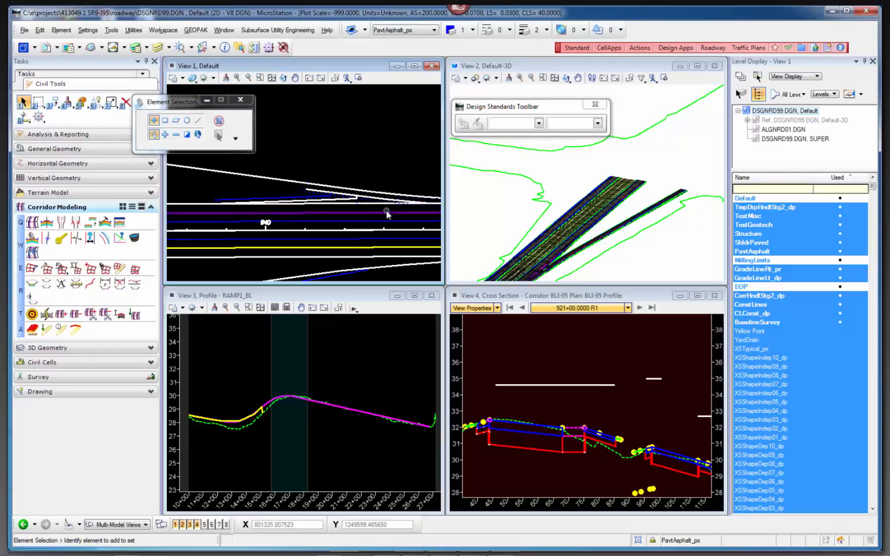
mouse_move(387, 210)
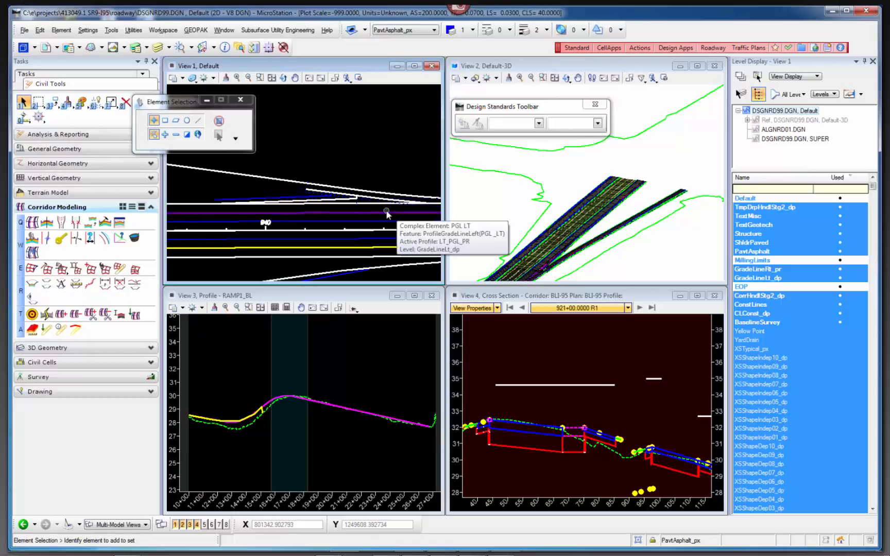